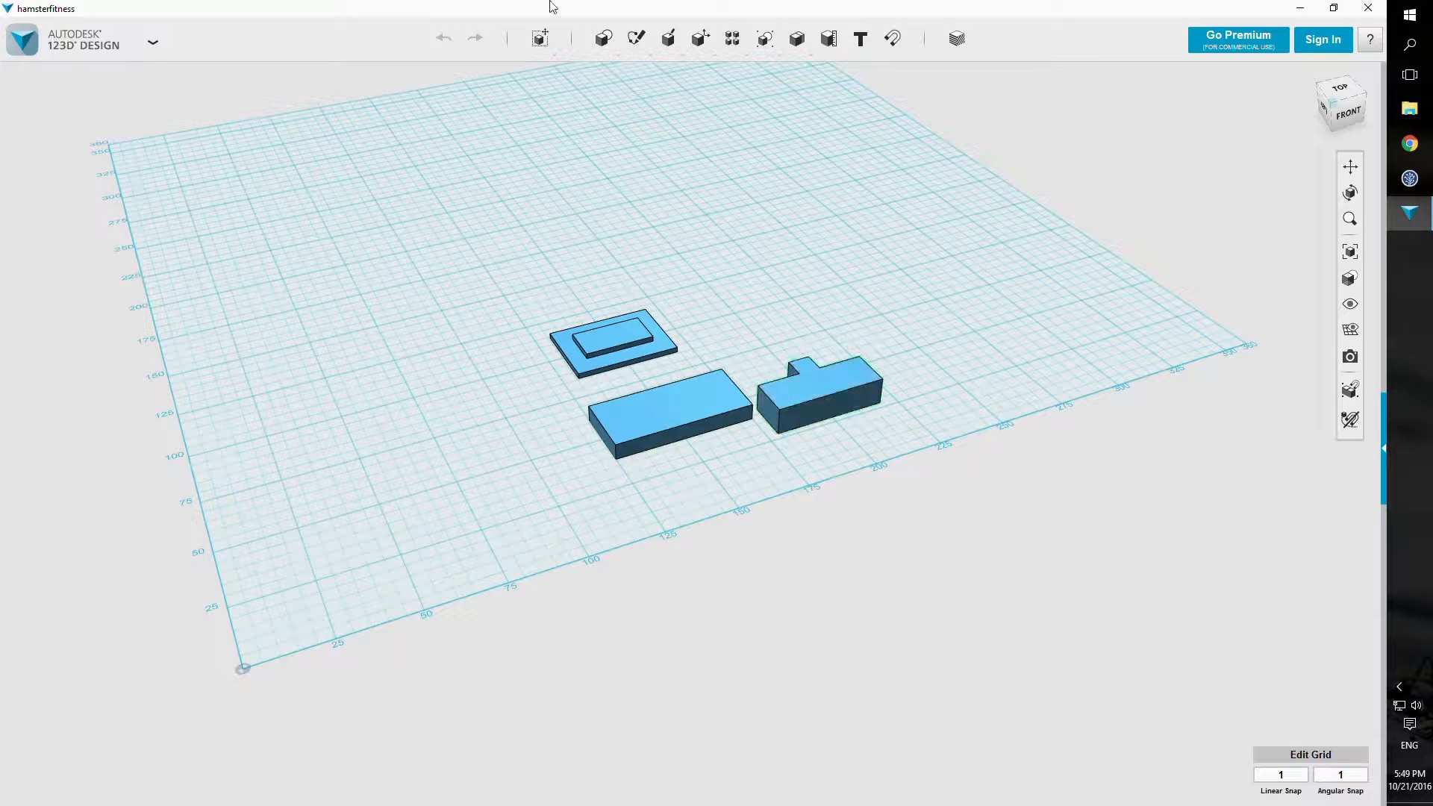
Step: Insert a box with length 30, width 70 and height 20 mm near the grid's origin corner
mouse_move(603, 38)
click(605, 70)
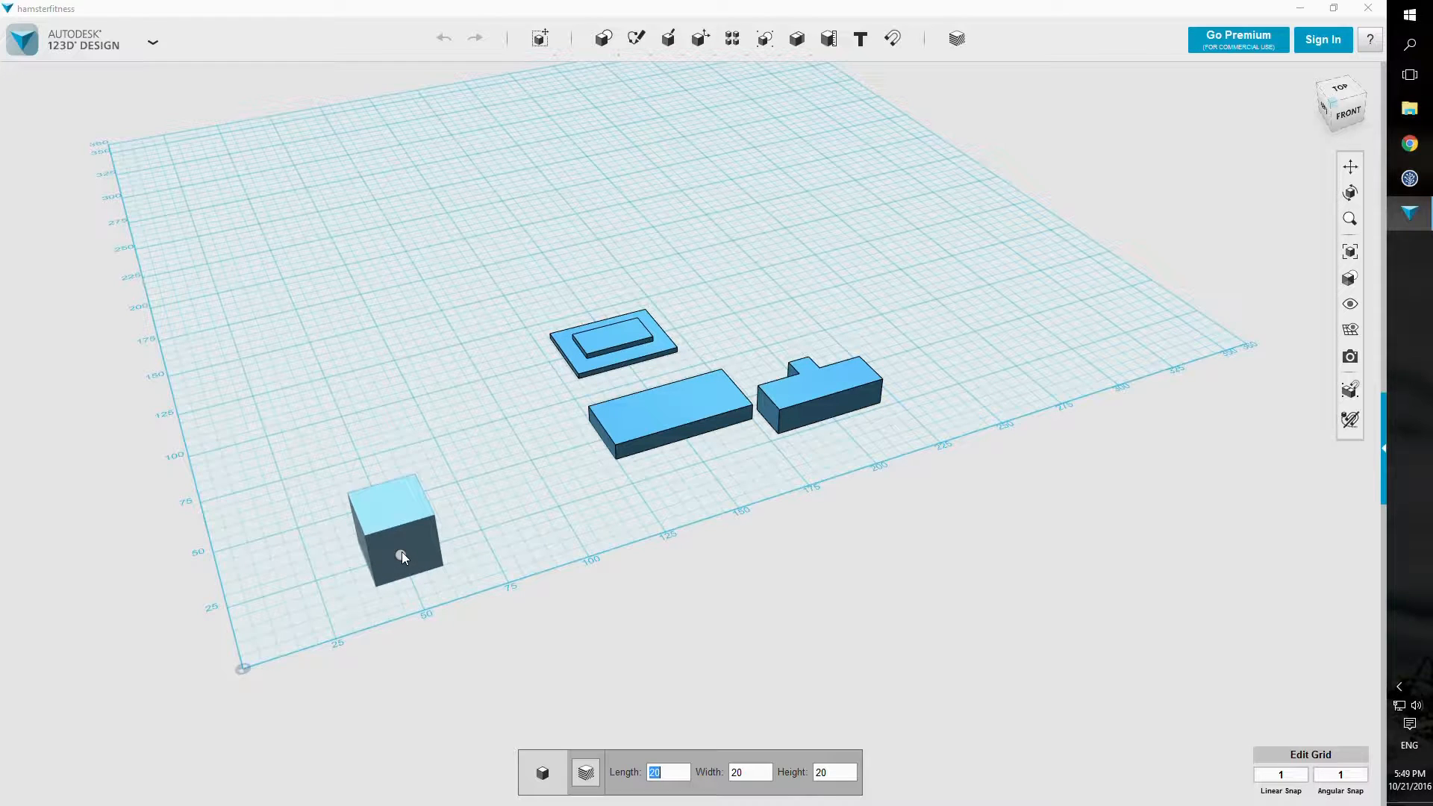
text(70)
key(BackSpace)
key(BackSpace)
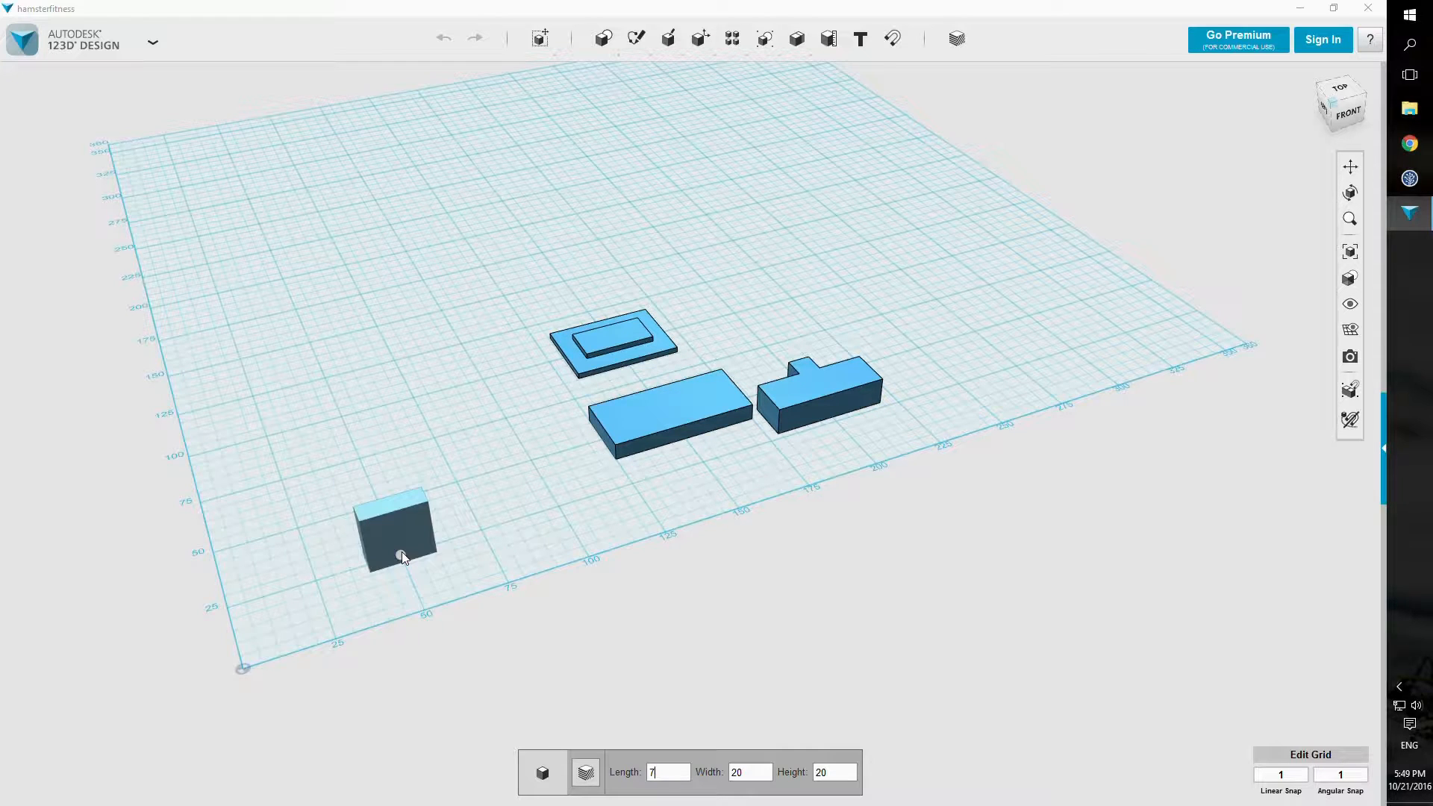
text(30)
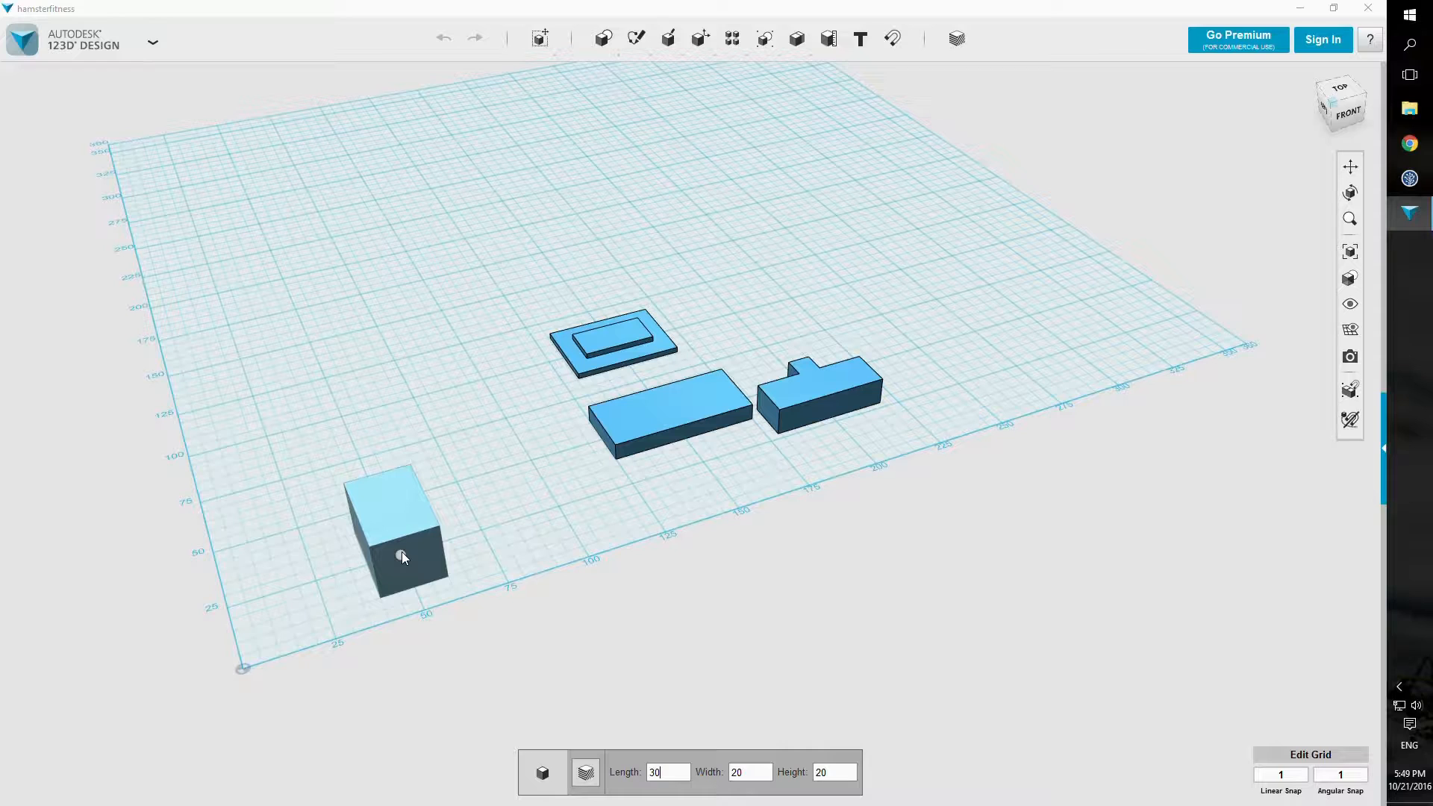
key(Tab)
text(70)
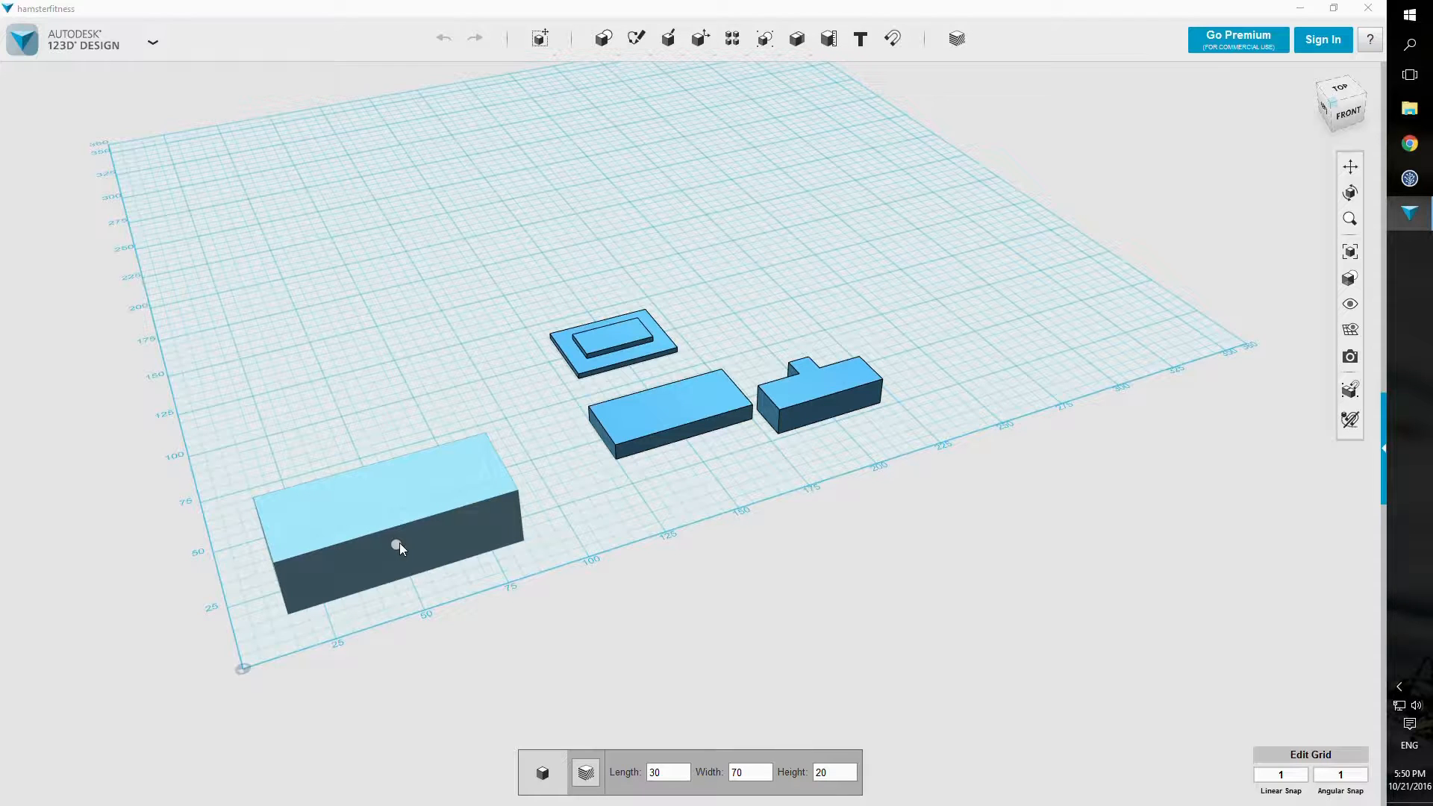
click(400, 543)
Step: Copy the T-shaped block and move the copy into the new large box, with its stem projecting through the back
right_drag(400, 544, 528, 518)
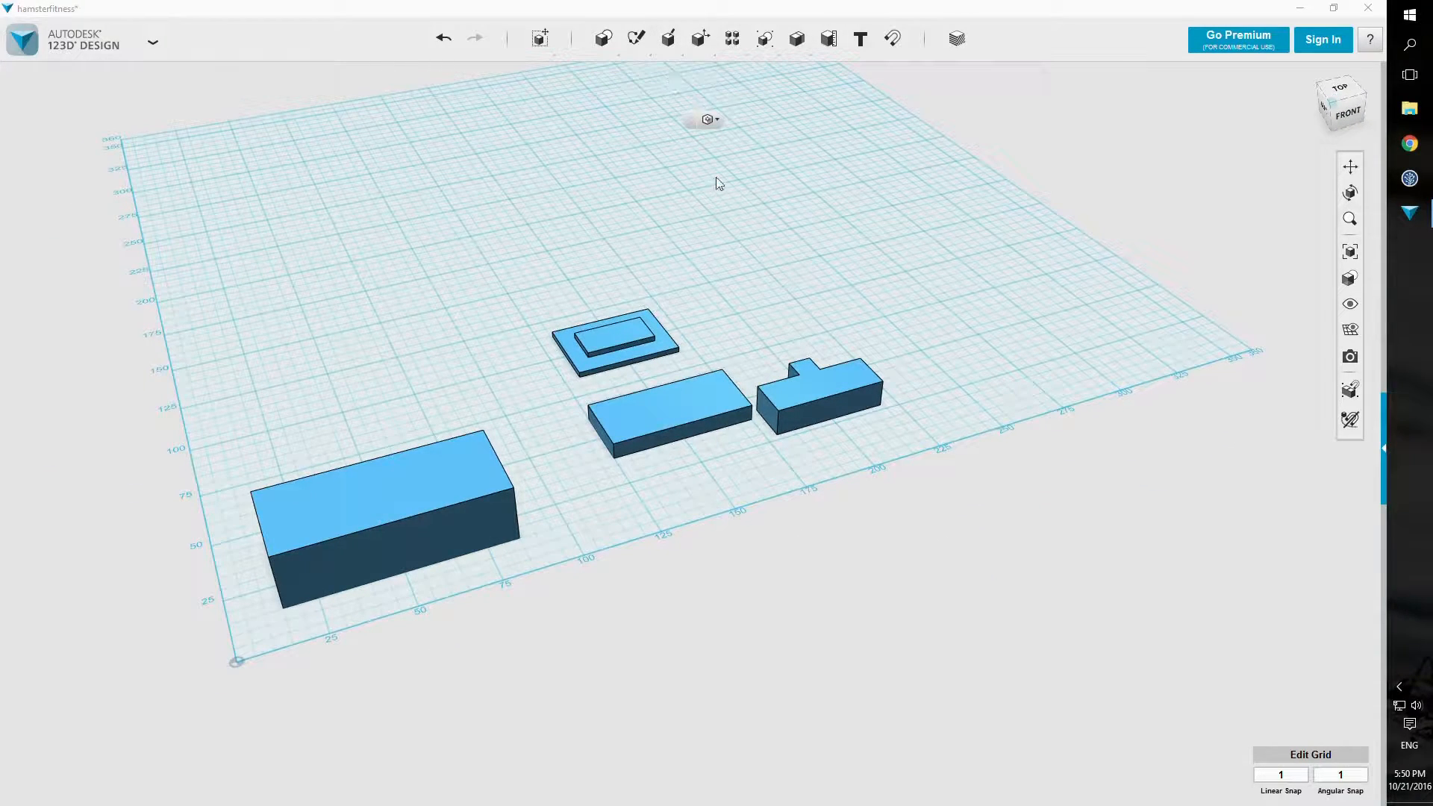
click(830, 379)
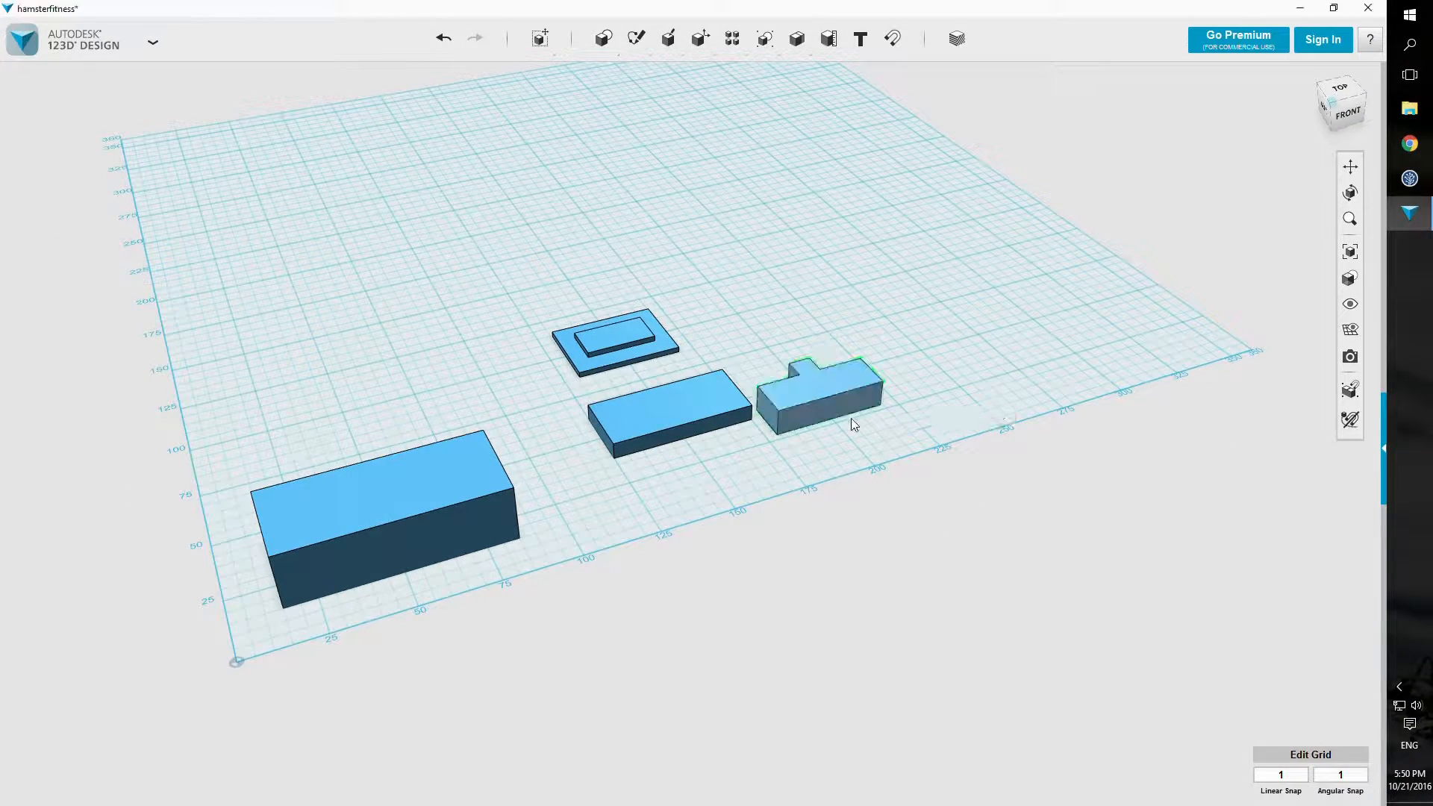
click(828, 393)
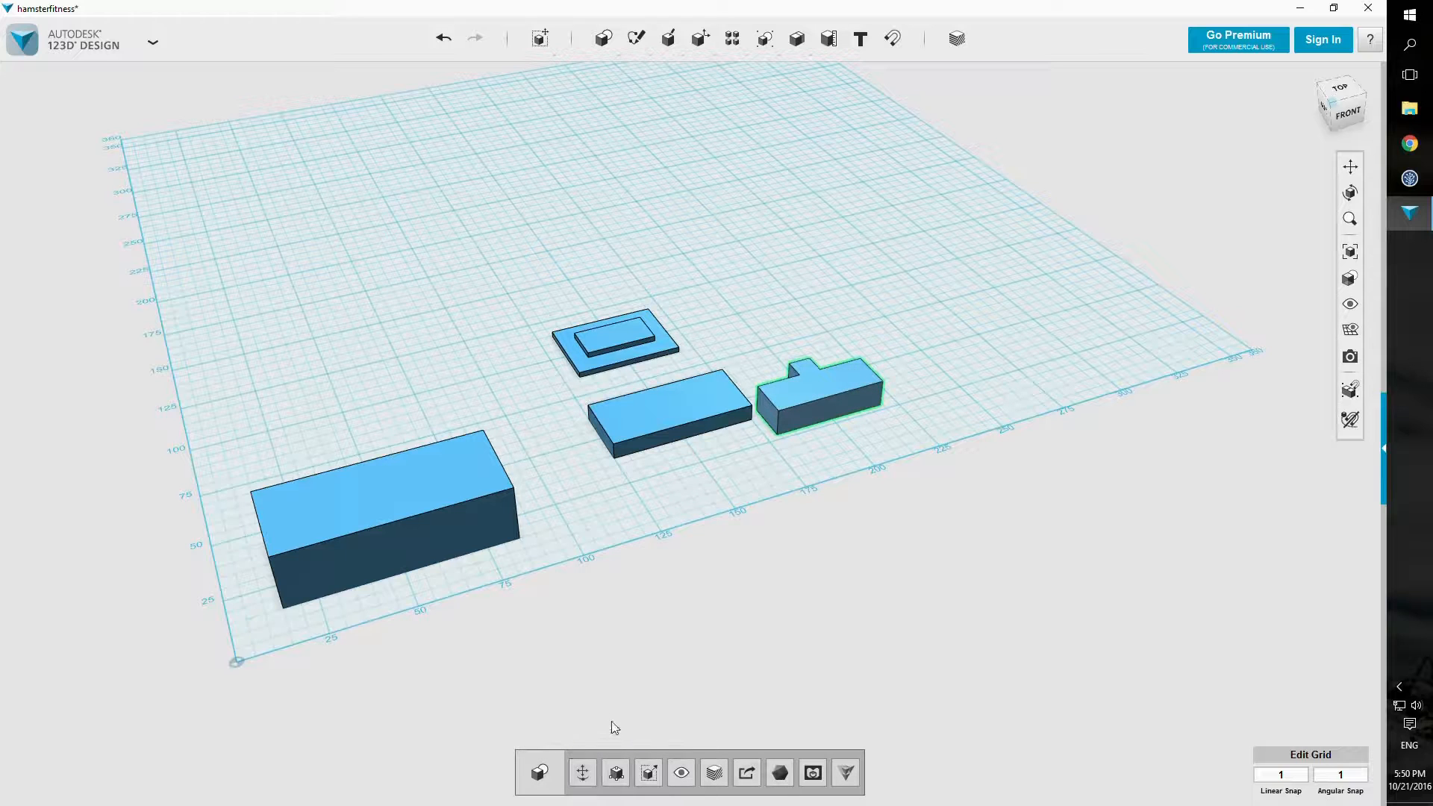
click(582, 773)
drag(861, 375, 431, 455)
mouse_move(581, 387)
right_down()
mouse_move(573, 410)
mouse_move(573, 377)
mouse_move(552, 384)
right_up()
click(389, 518)
click(426, 460)
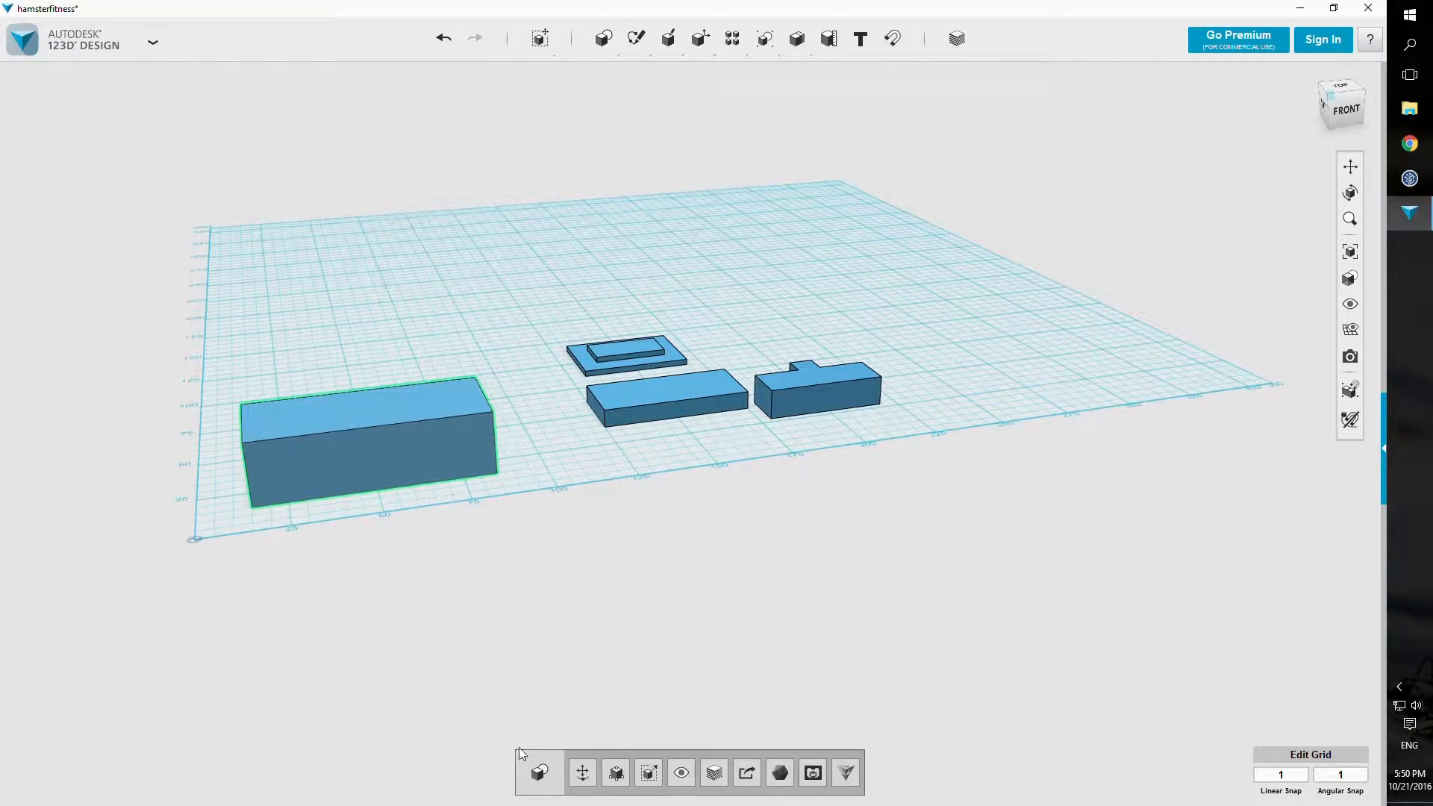
click(581, 771)
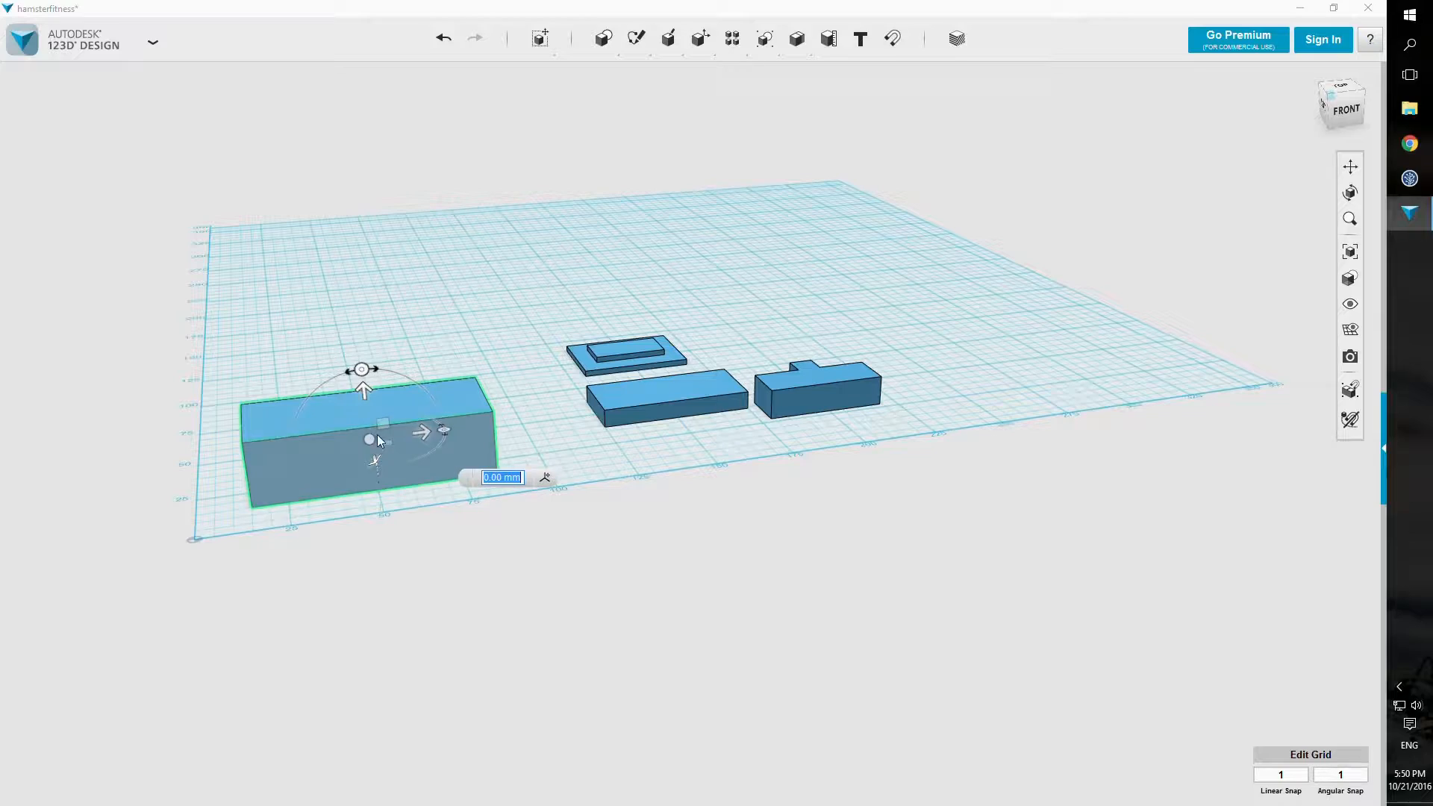
key(Escape)
Step: Shift the copied T-shaped block 1.5 mm toward the large box's back edge so its stem projects farther
right_drag(387, 538, 512, 384)
click(402, 427)
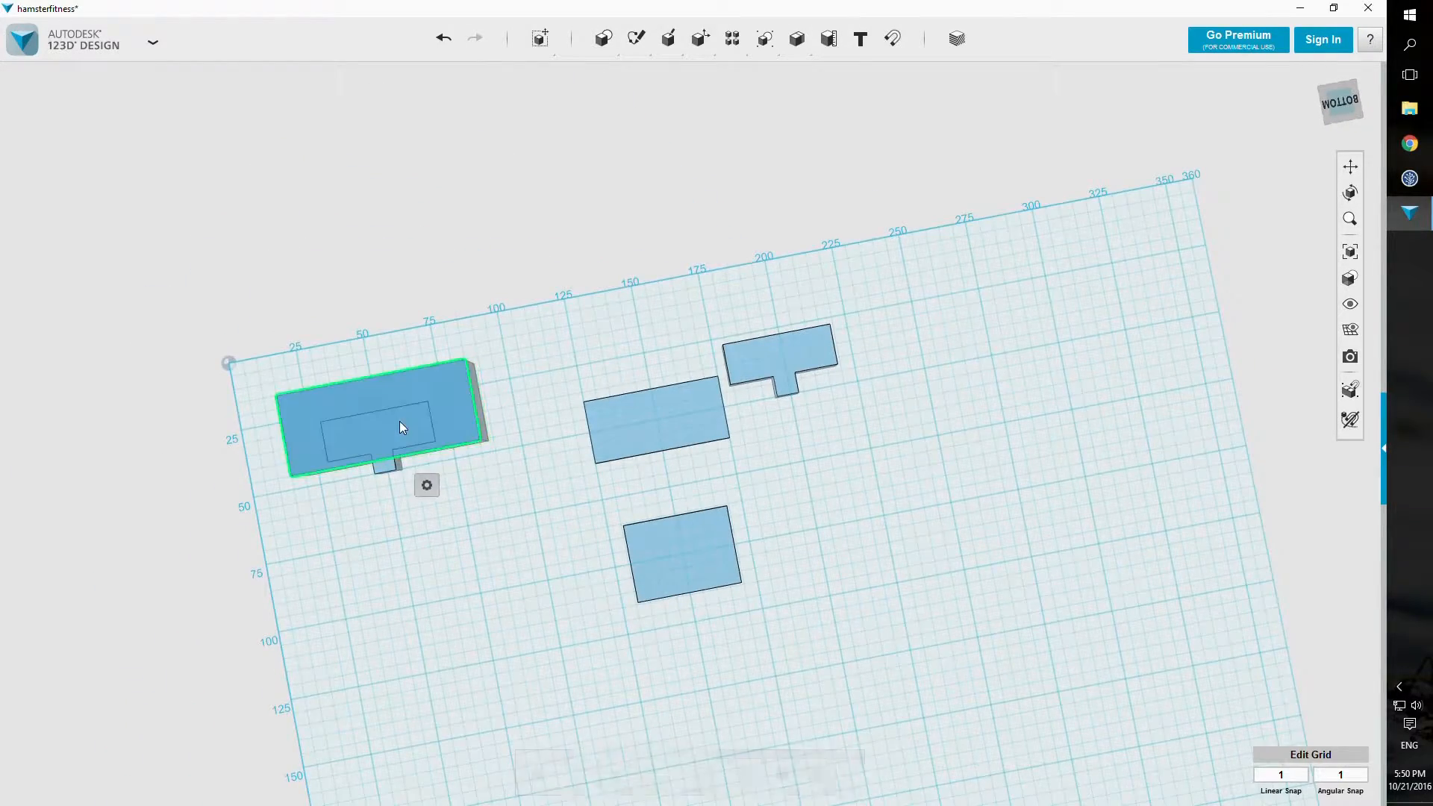
click(391, 467)
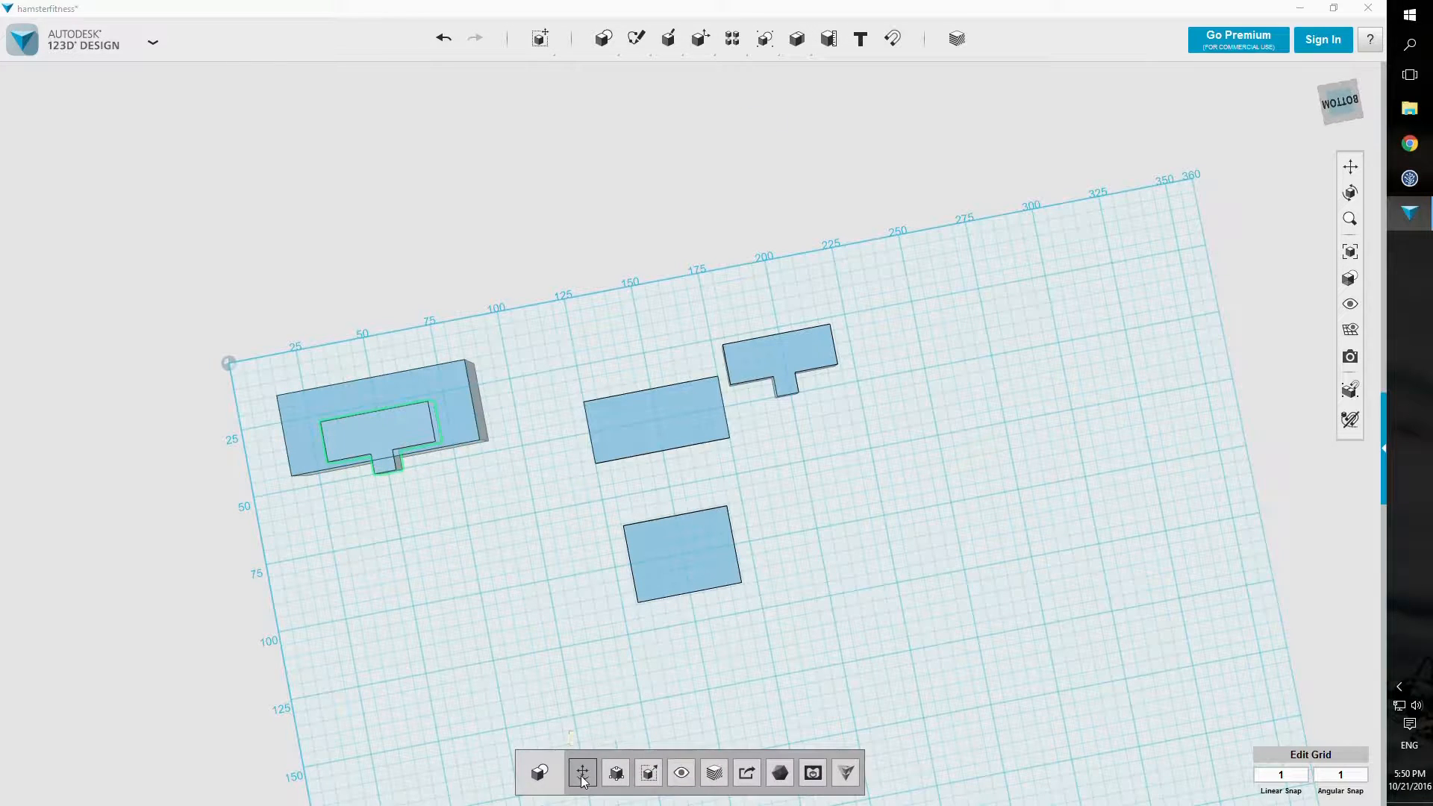
click(582, 775)
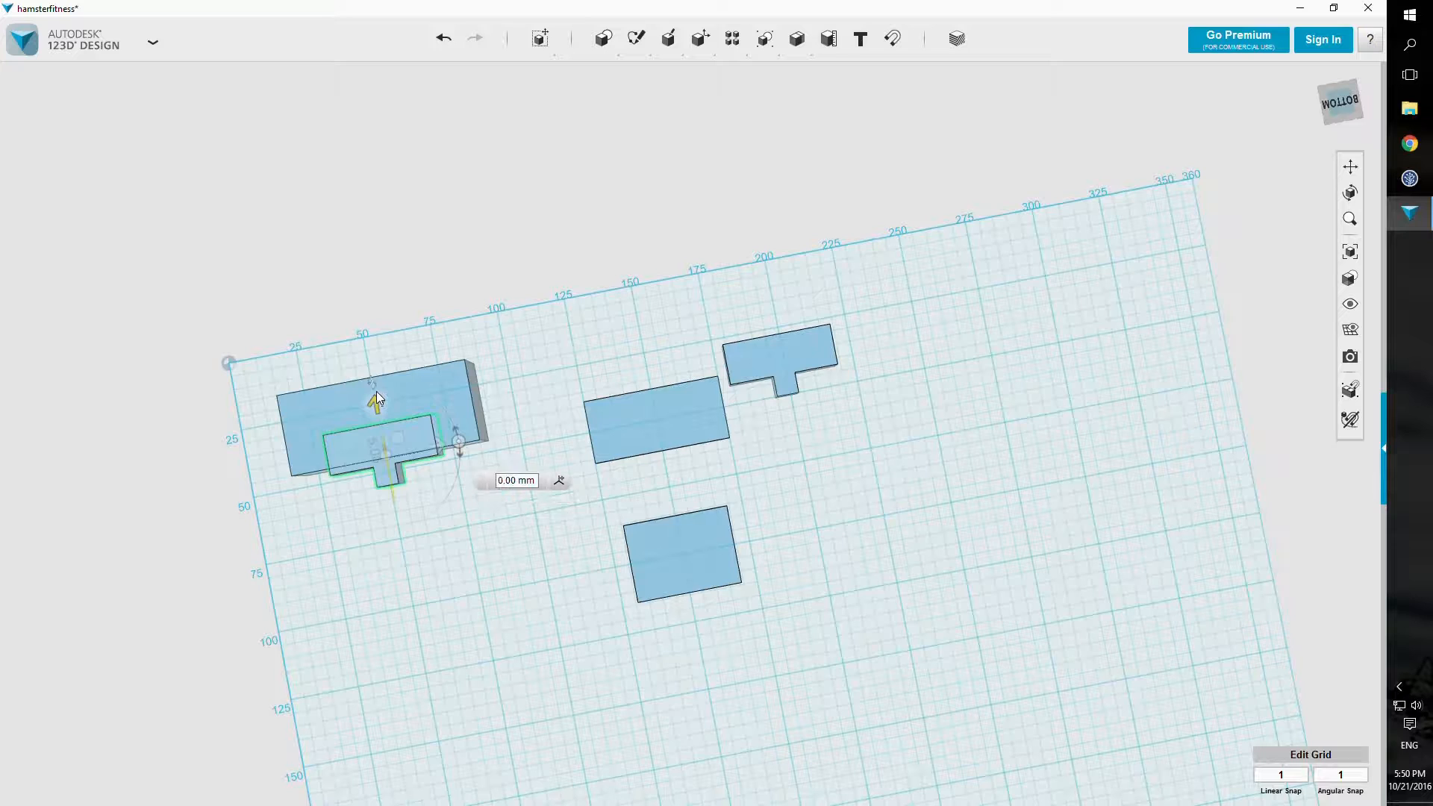
scroll(364, 441, up, 10)
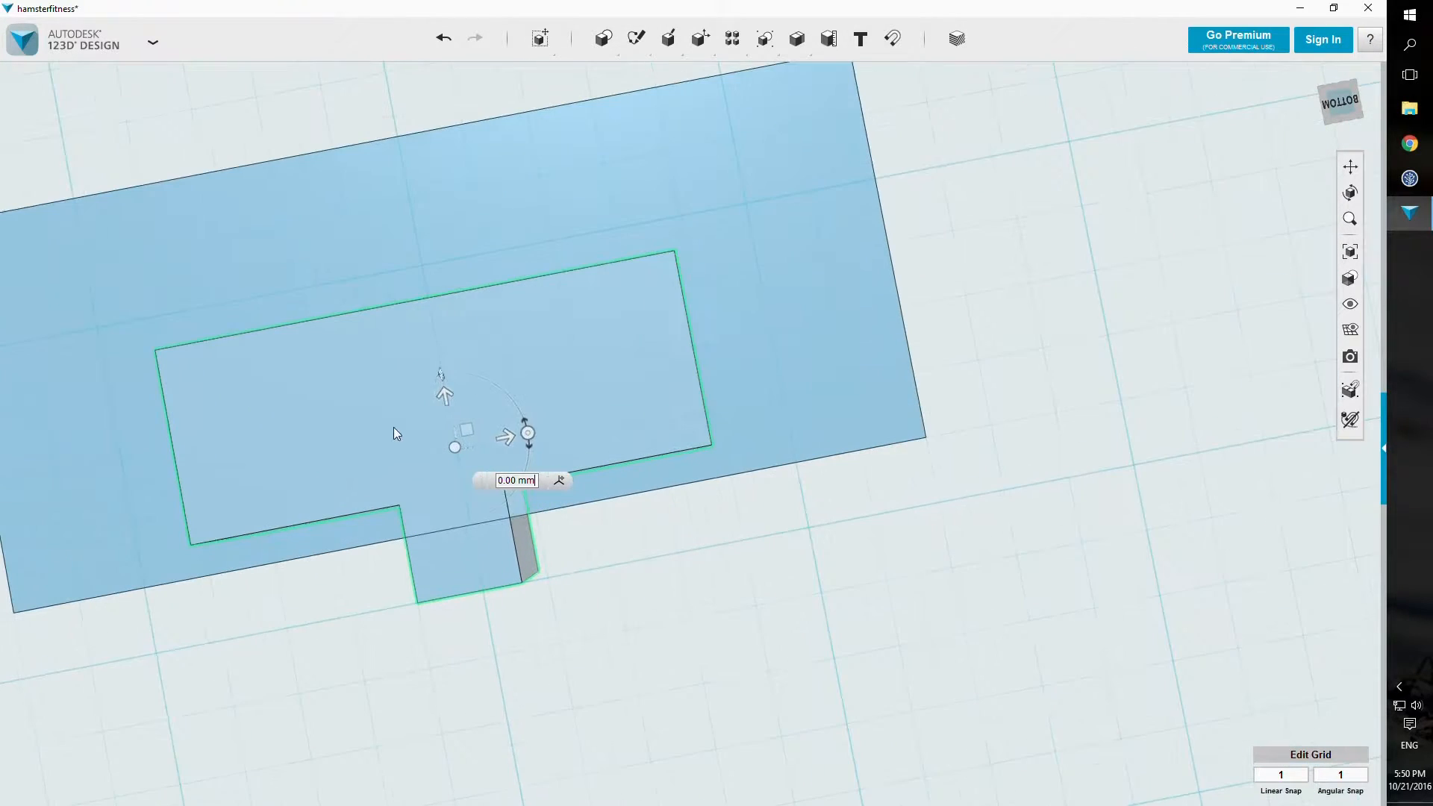
drag(451, 388, 456, 420)
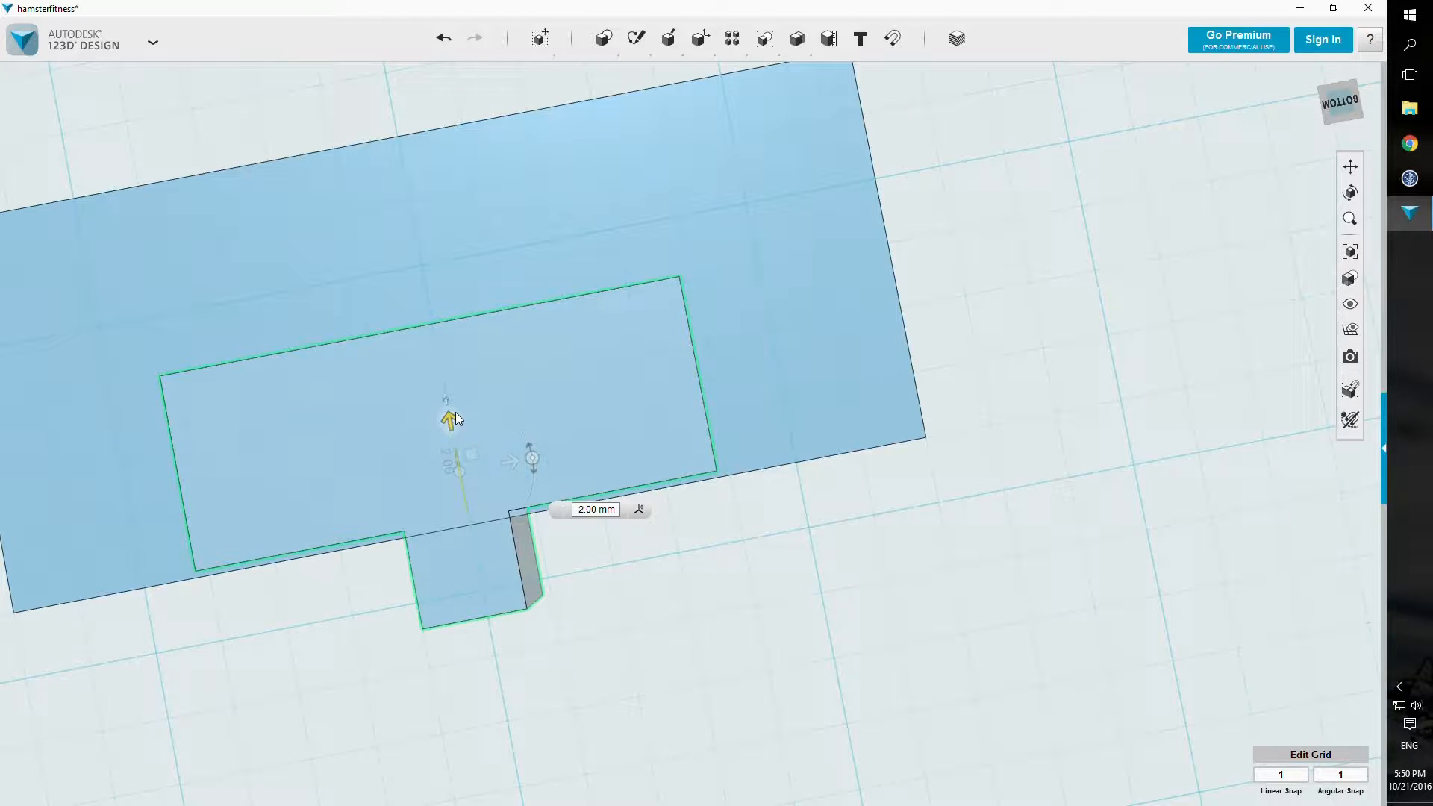
drag(457, 420, 458, 420)
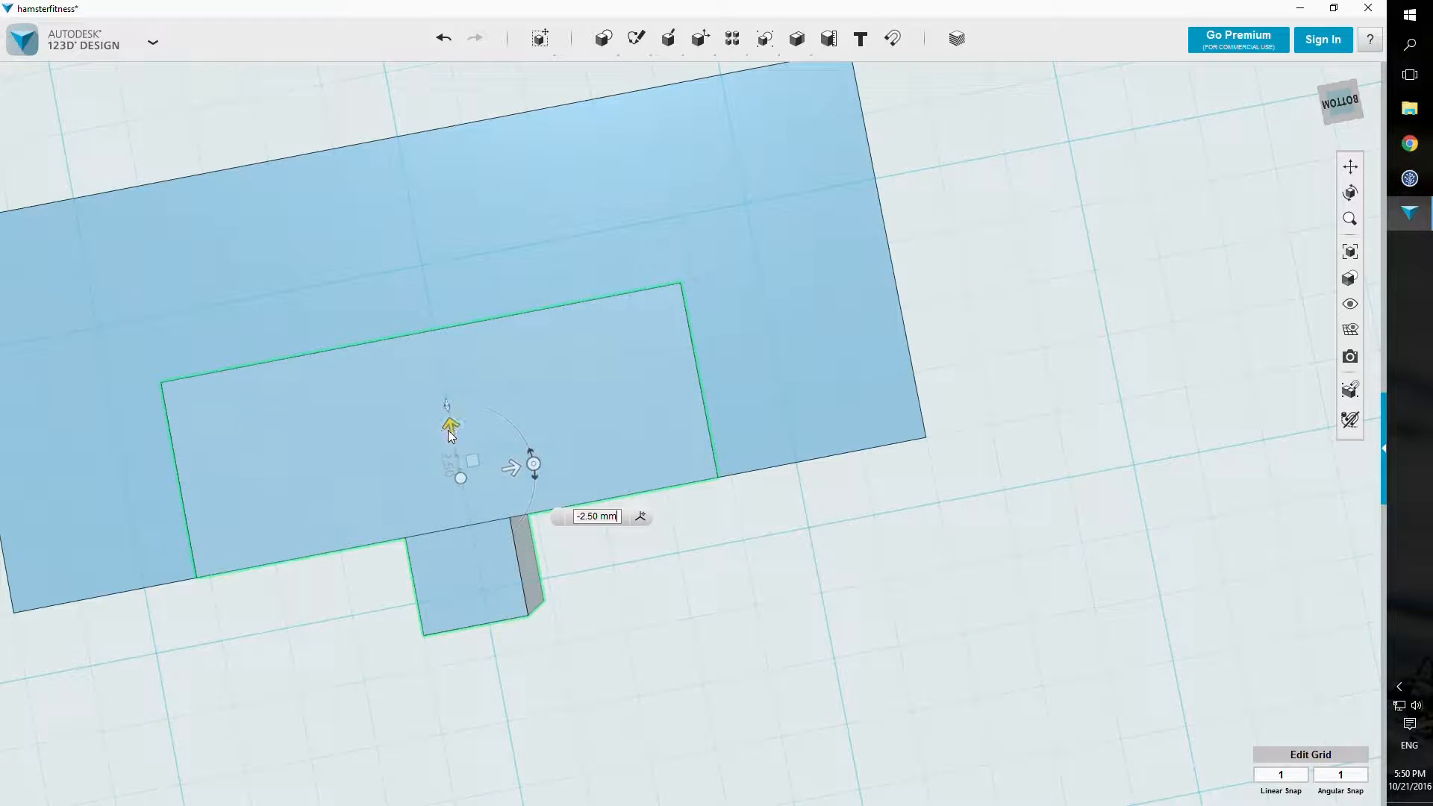
drag(459, 424, 458, 414)
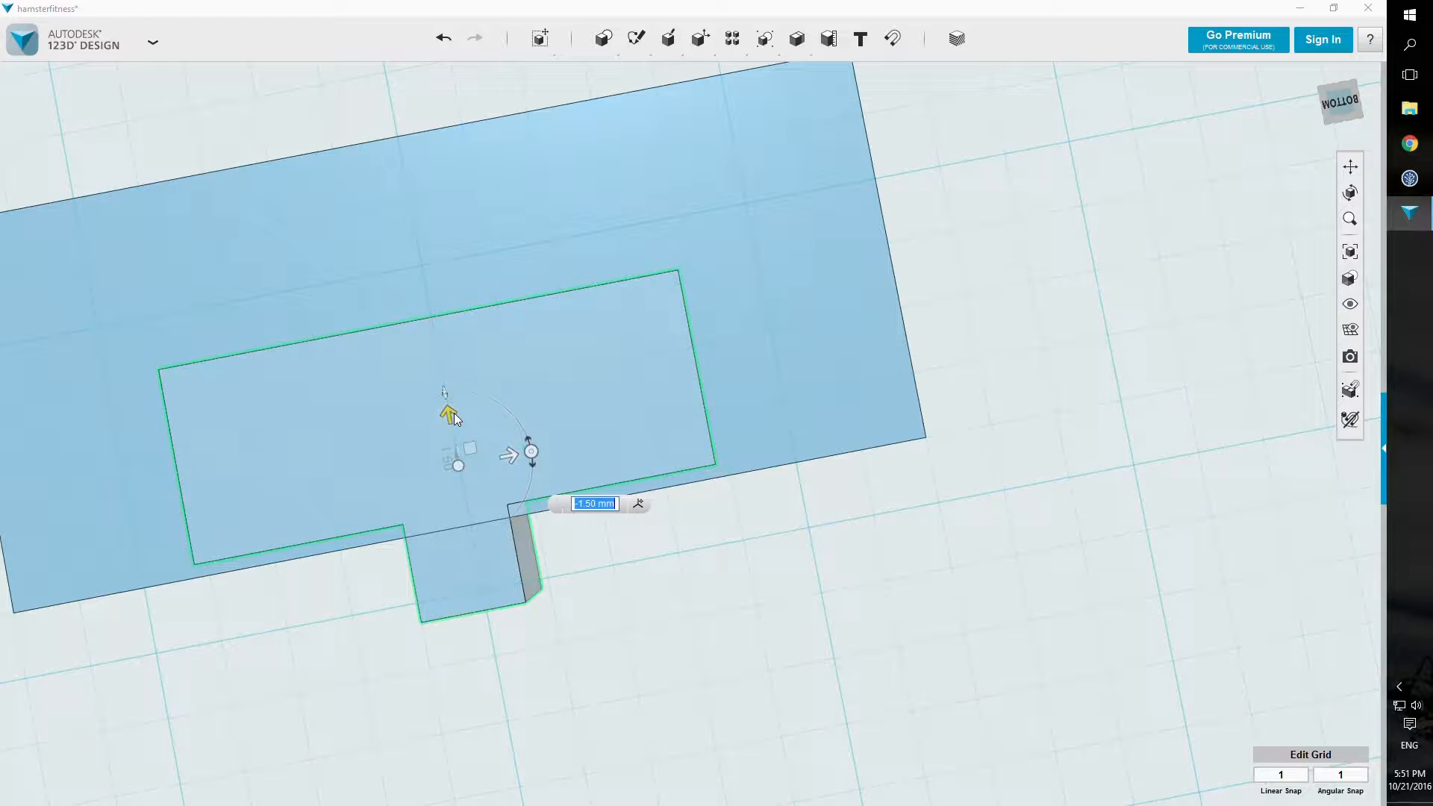
click(1145, 479)
Step: Subtract the copied T-shaped block from the large box to cut its shape into the underside
right_drag(1144, 480, 892, 351)
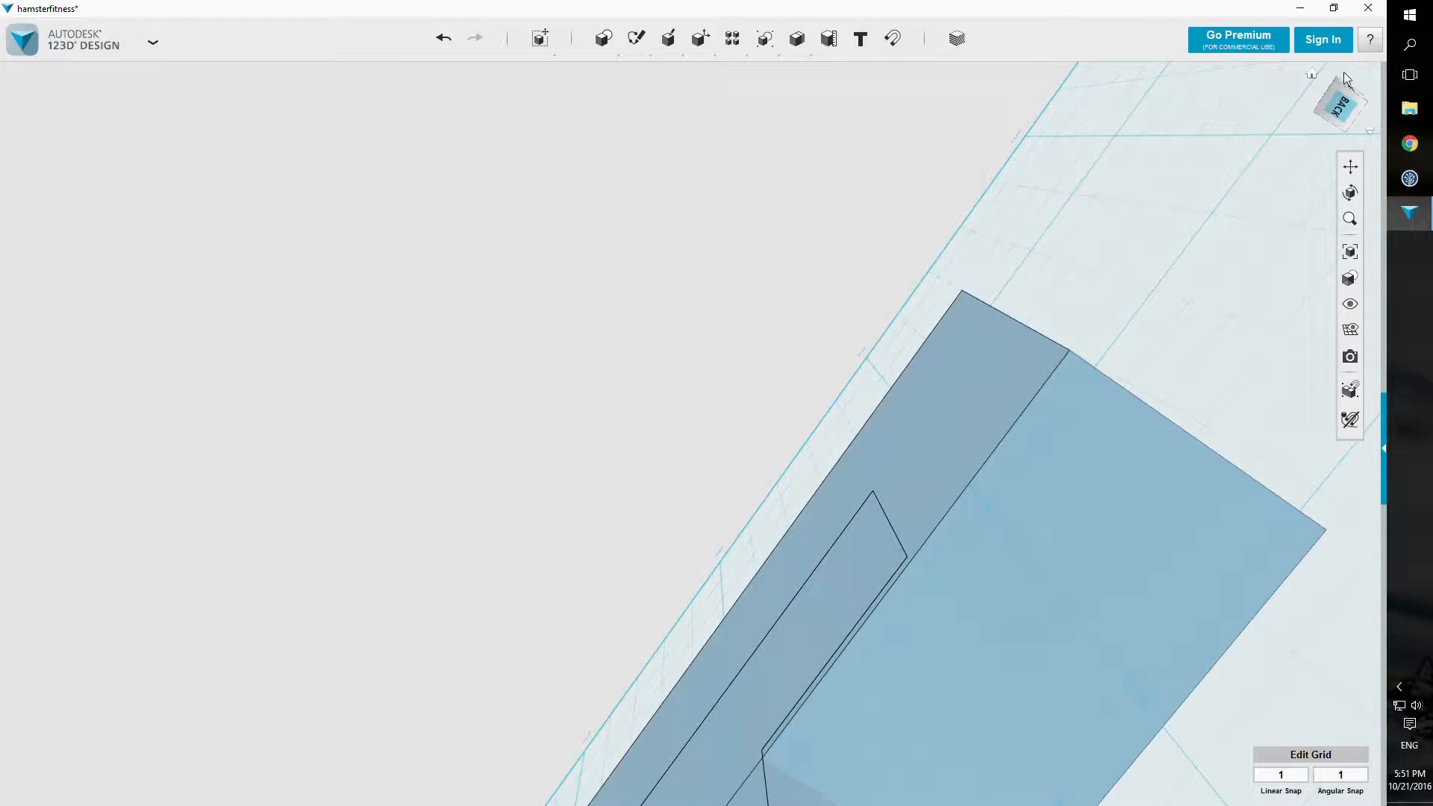
click(1308, 75)
right_drag(454, 573, 482, 531)
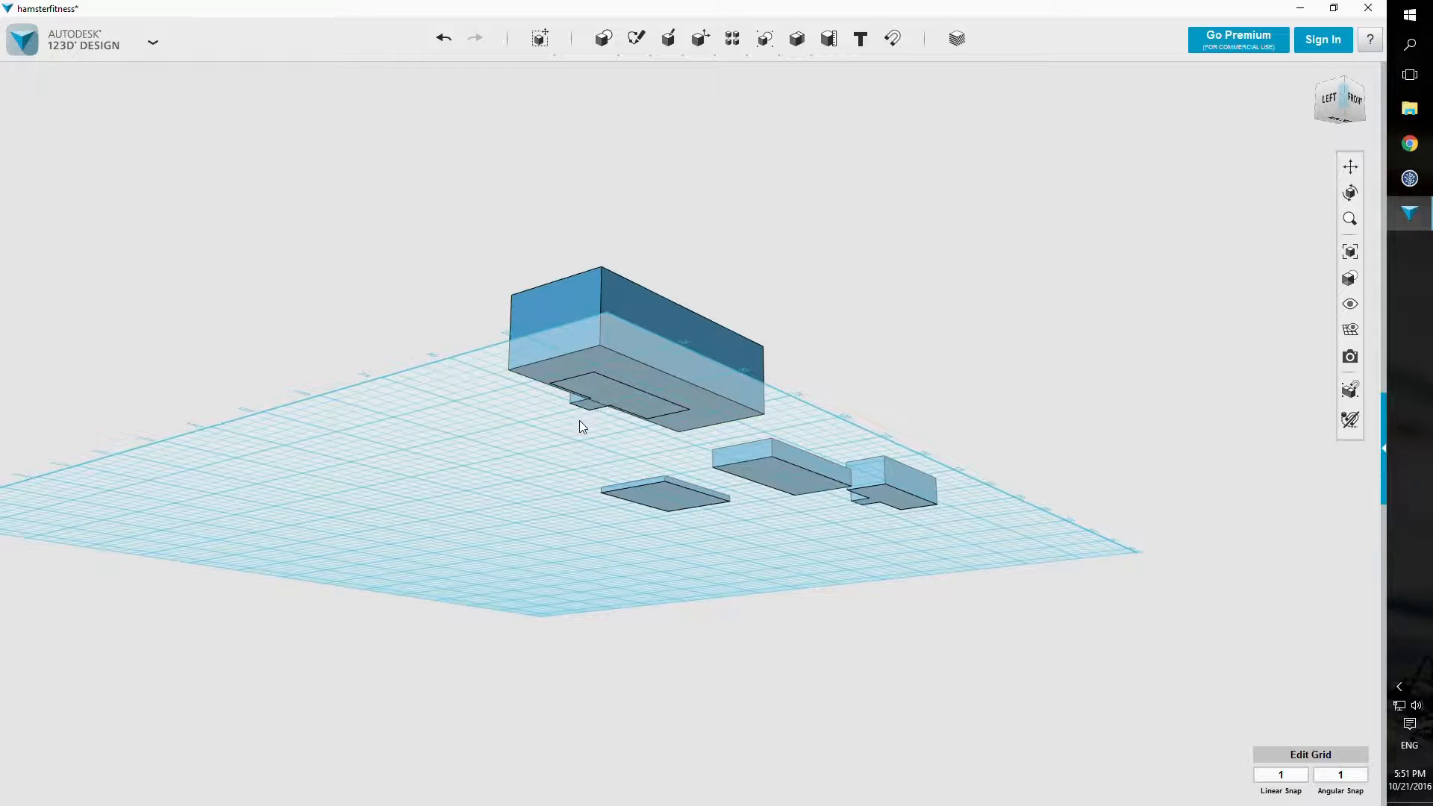
right_drag(580, 421, 609, 494)
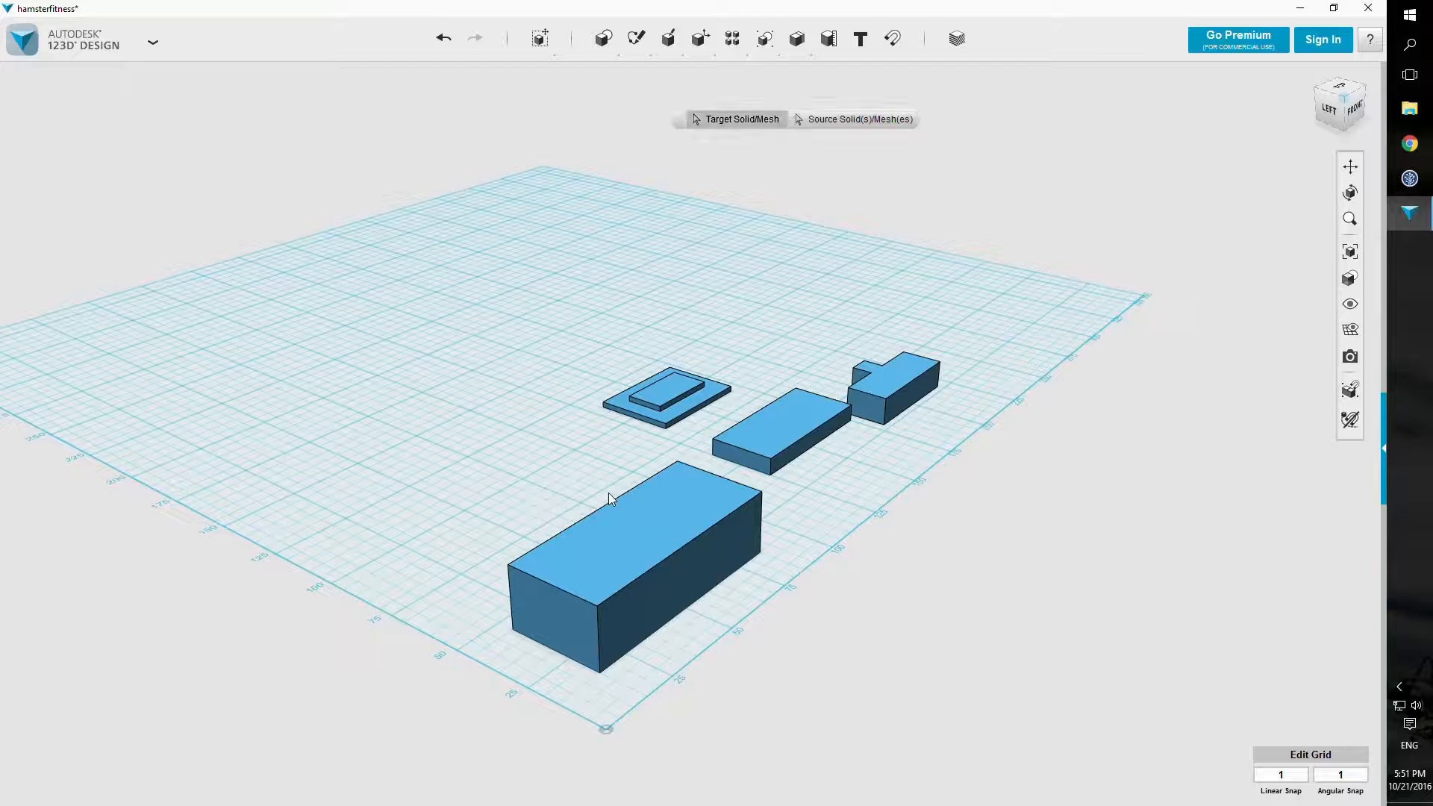
right_drag(502, 505, 672, 446)
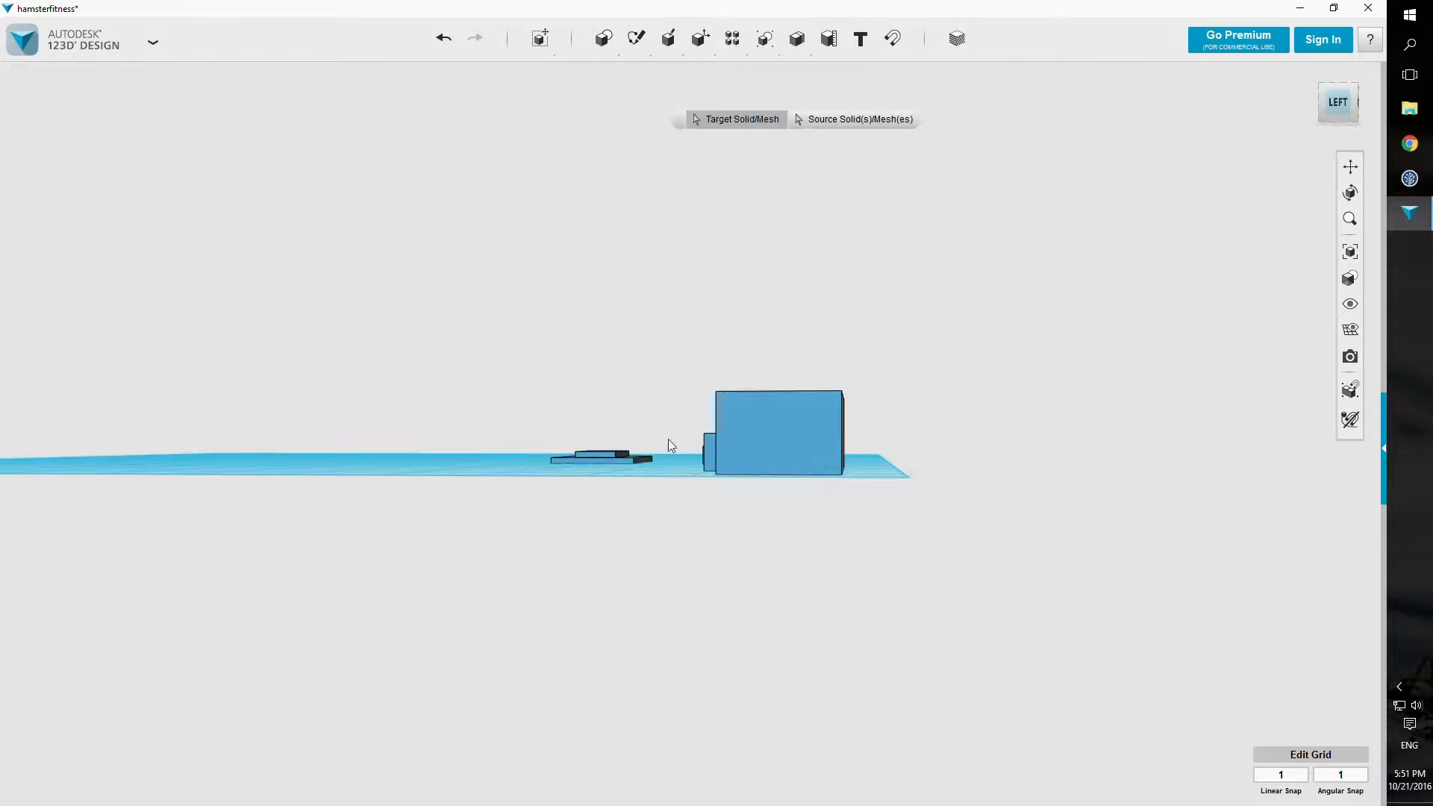
click(811, 422)
right_drag(797, 525, 795, 387)
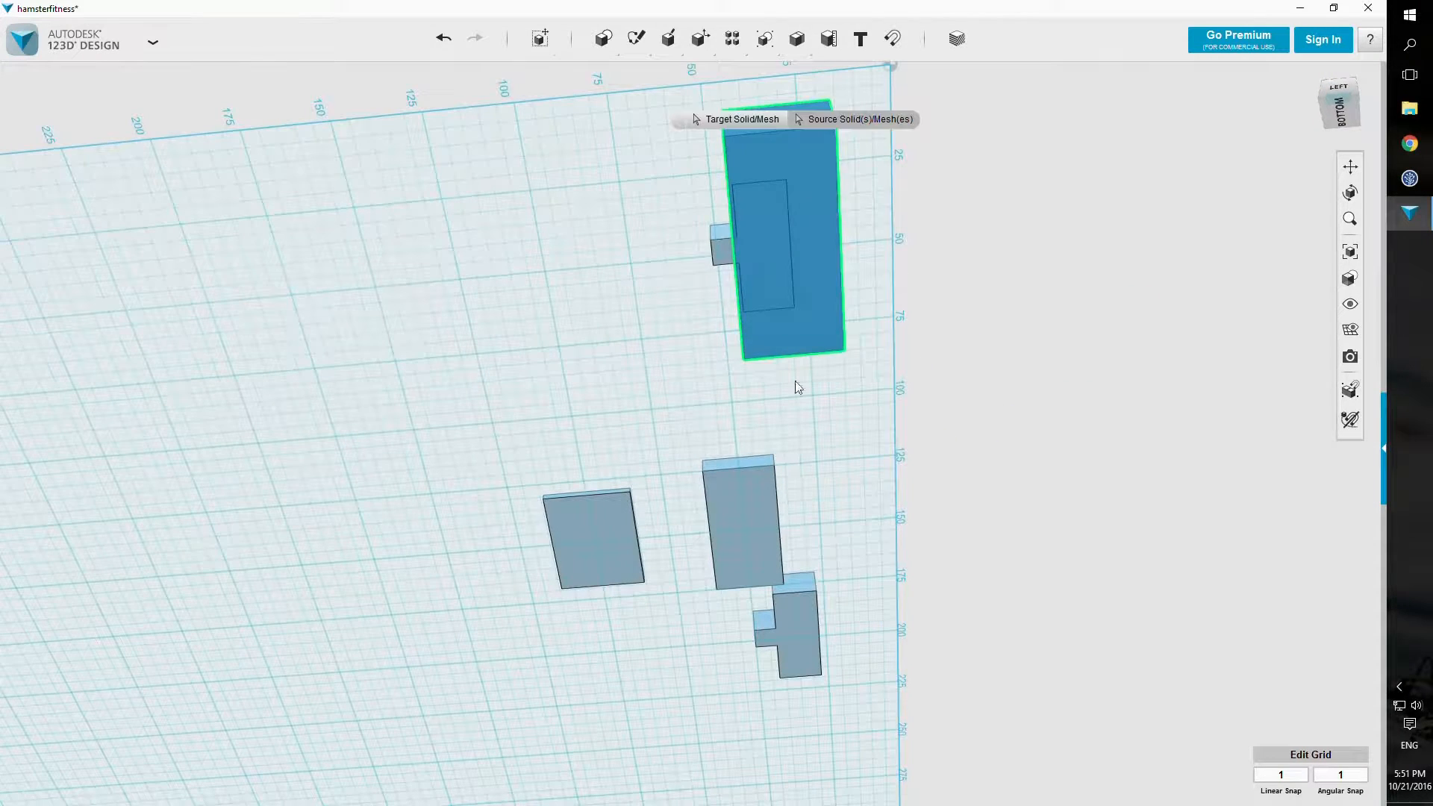
click(750, 259)
mouse_move(908, 288)
right_down()
mouse_move(972, 310)
mouse_move(1005, 365)
mouse_move(988, 397)
mouse_move(863, 356)
mouse_move(758, 381)
mouse_move(758, 426)
mouse_move(841, 370)
mouse_move(844, 324)
mouse_move(796, 404)
right_up()
Step: Move the cut large box 50 mm back across the grid, away from the front edge
mouse_move(619, 48)
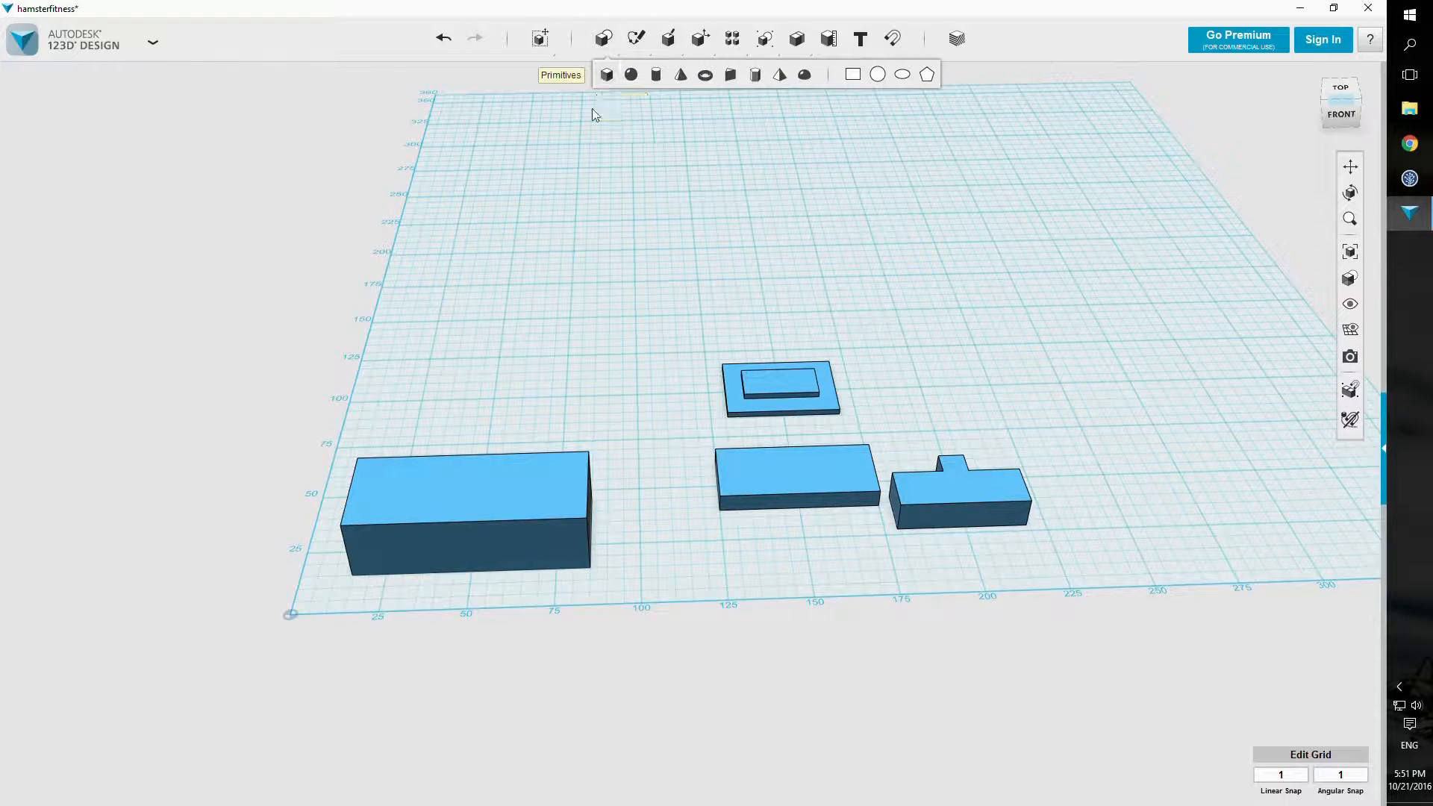
click(532, 504)
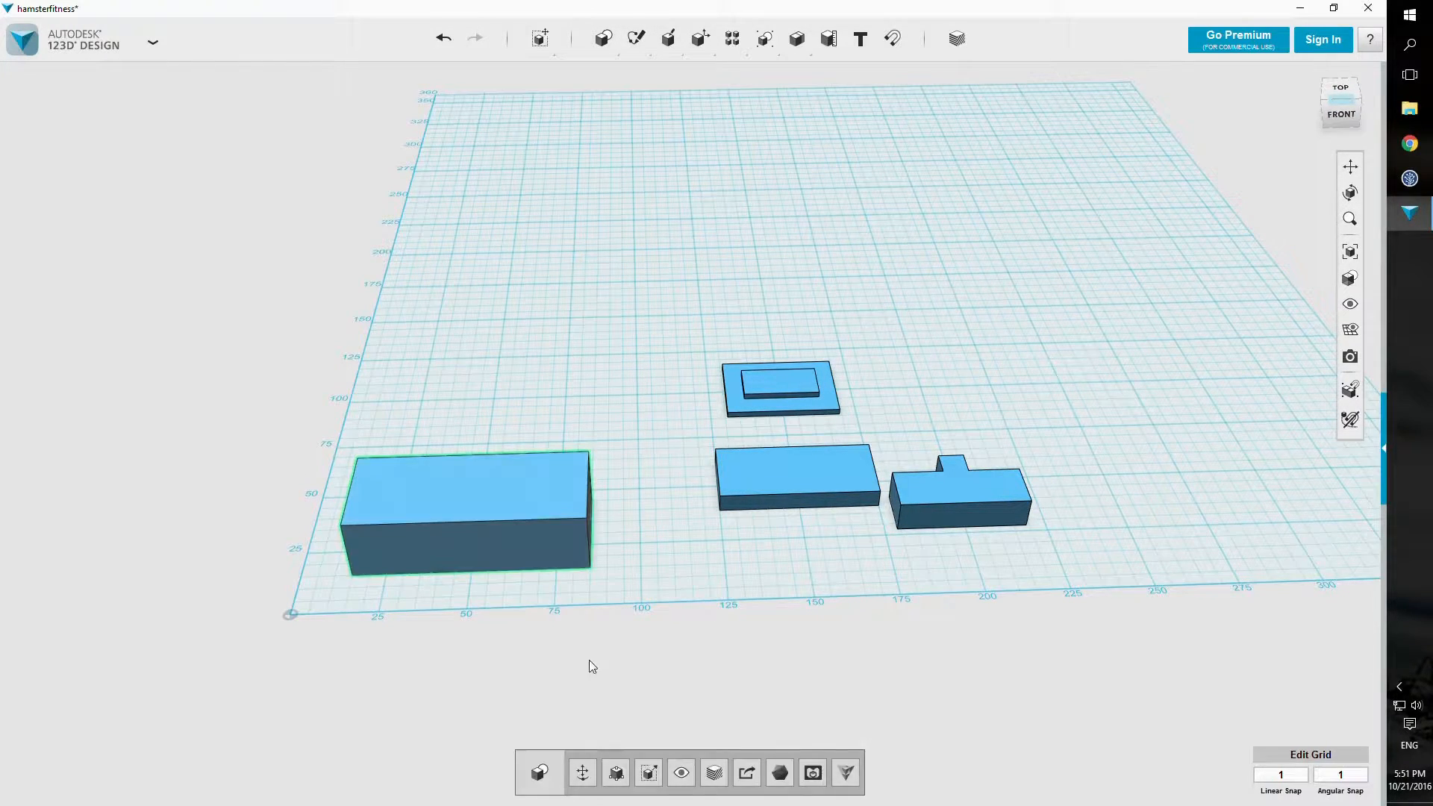
click(583, 773)
drag(471, 551, 480, 441)
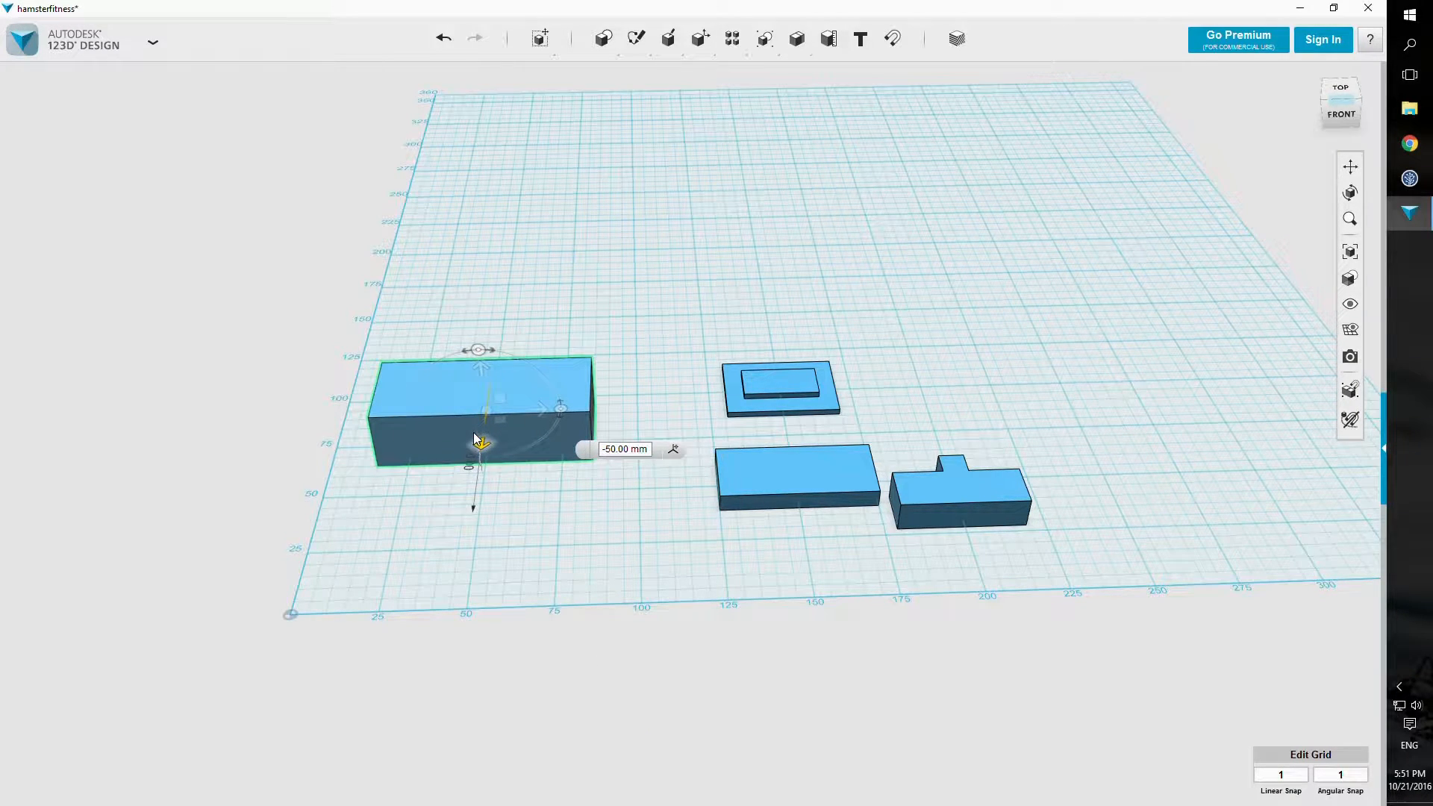
click(640, 239)
Step: Insert a box with length 30, width 70 and height 70 mm in front of the cut box
mouse_move(604, 38)
click(611, 70)
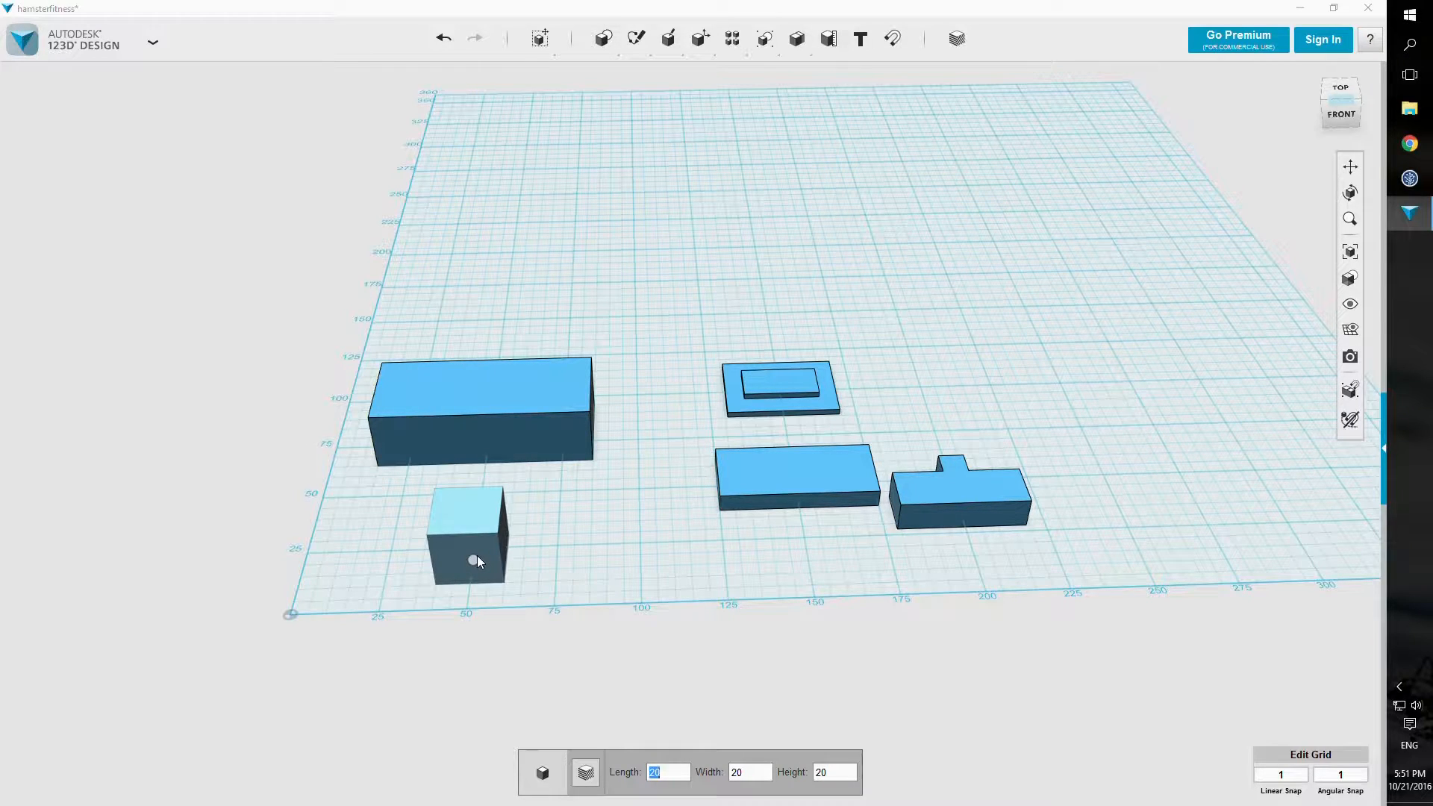
text(30)
key(Tab)
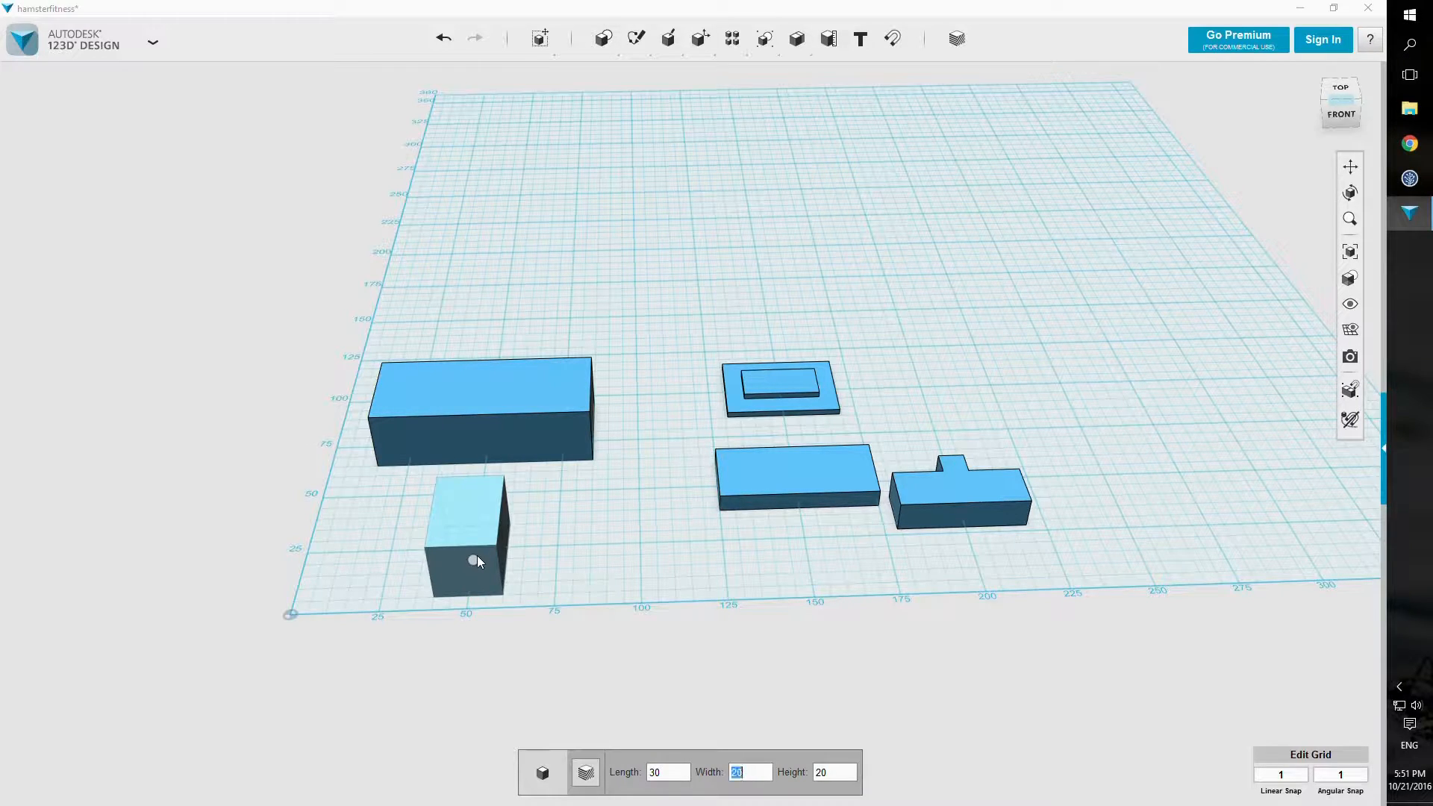
text(70)
key(Tab)
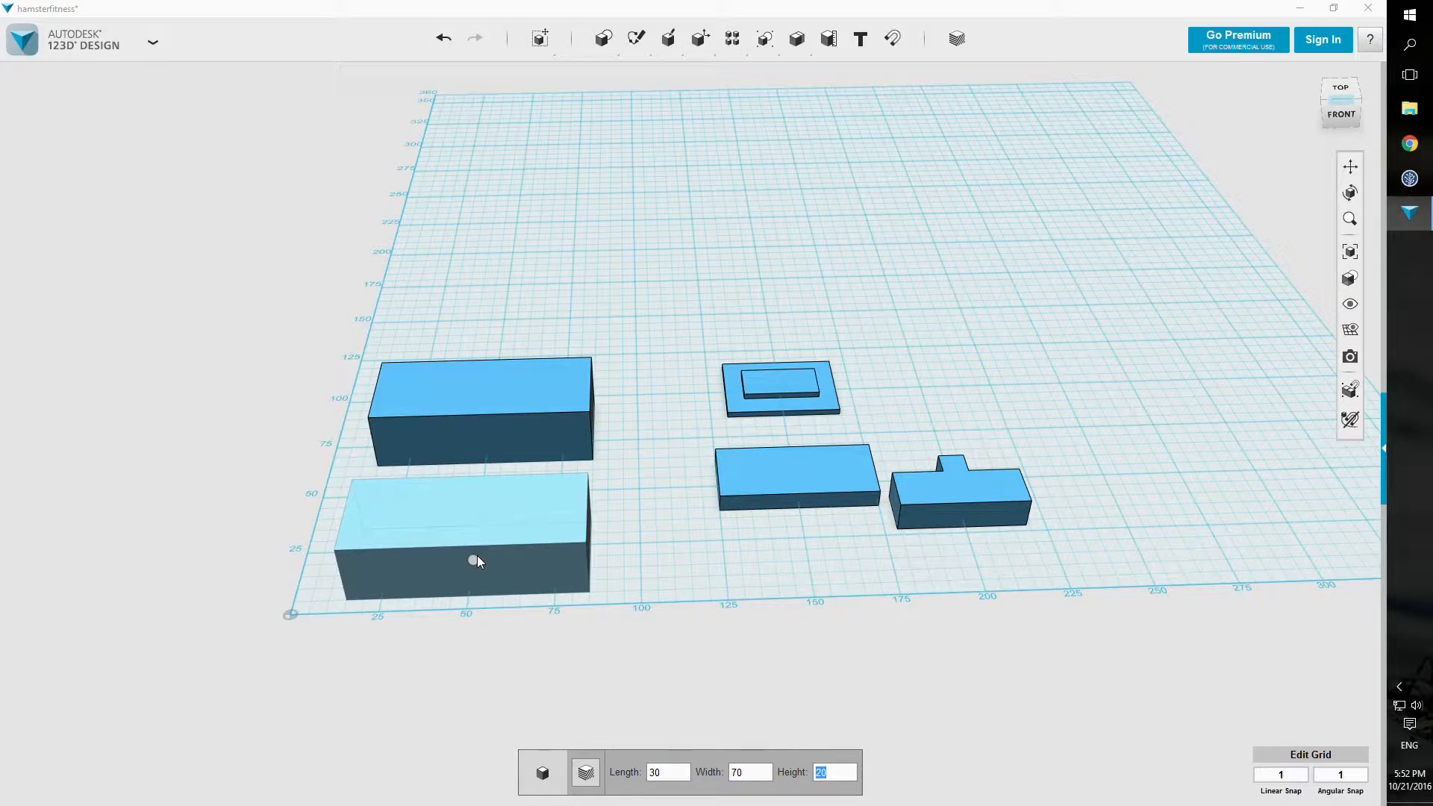
text(70)
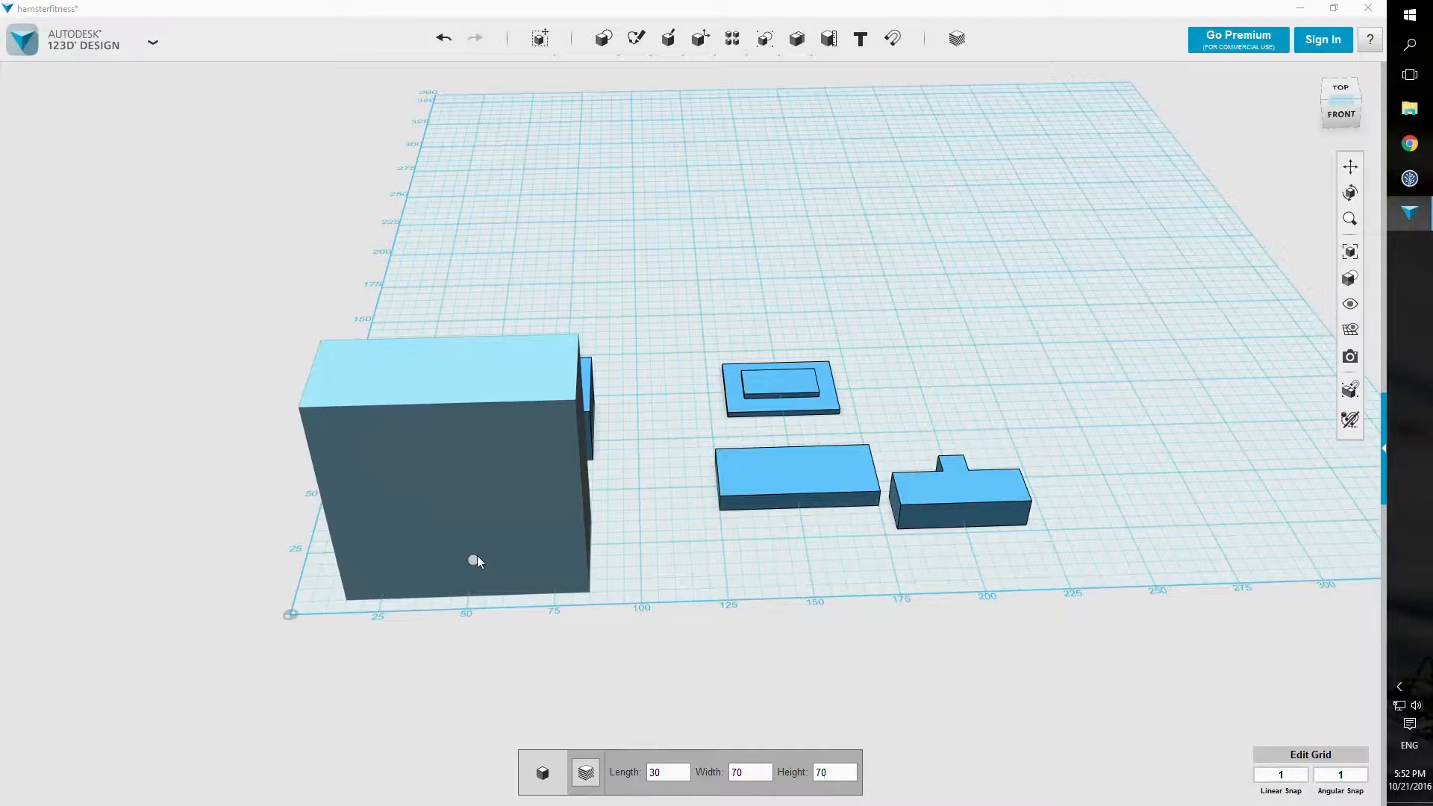
click(477, 558)
Step: Insert a box with length 26, width 66 and height 66 mm centred on top of the 70 mm tall box
right_drag(598, 562, 716, 557)
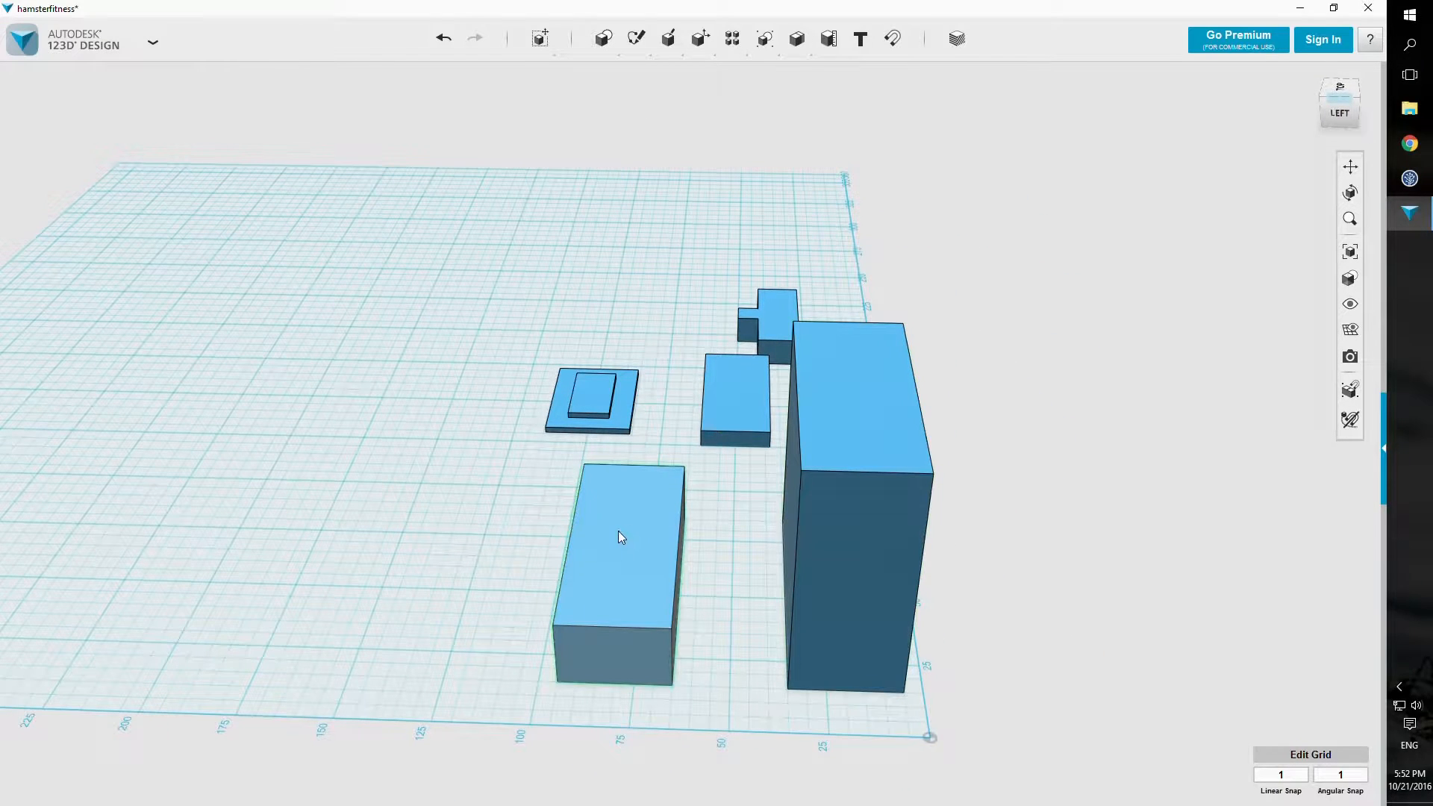
mouse_move(603, 38)
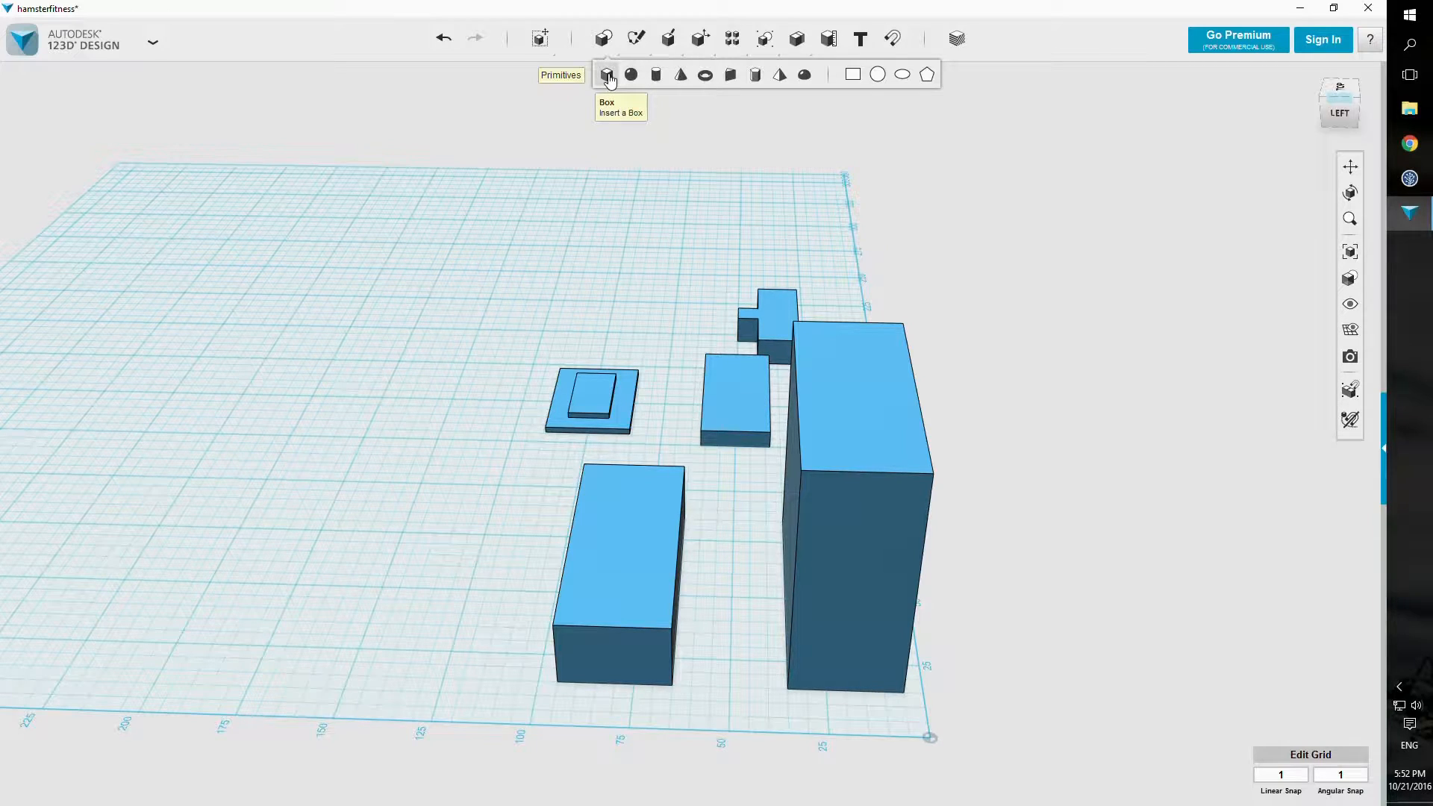
right_drag(876, 377, 857, 452)
mouse_move(604, 41)
click(613, 70)
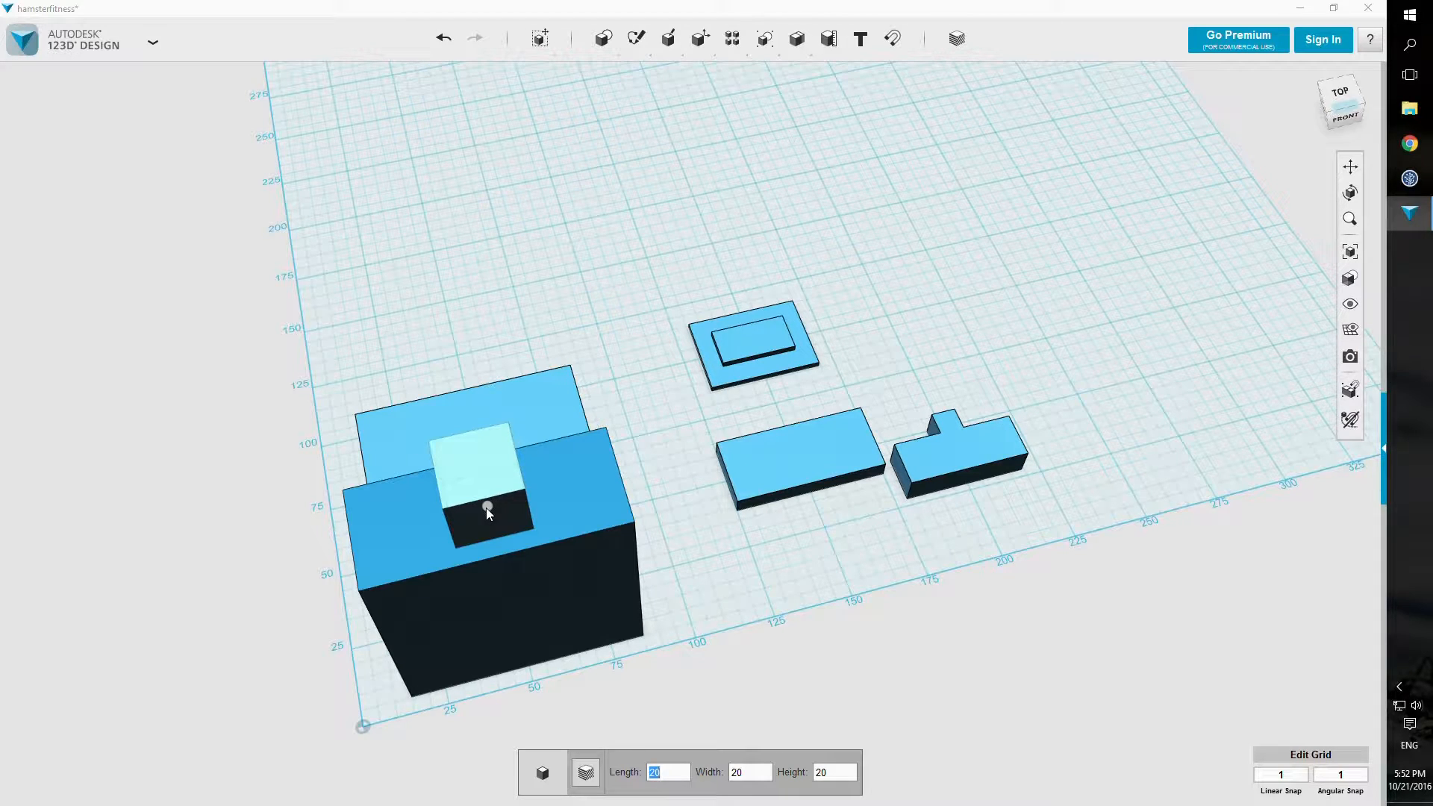
text(60)
key(BackSpace)
key(BackSpace)
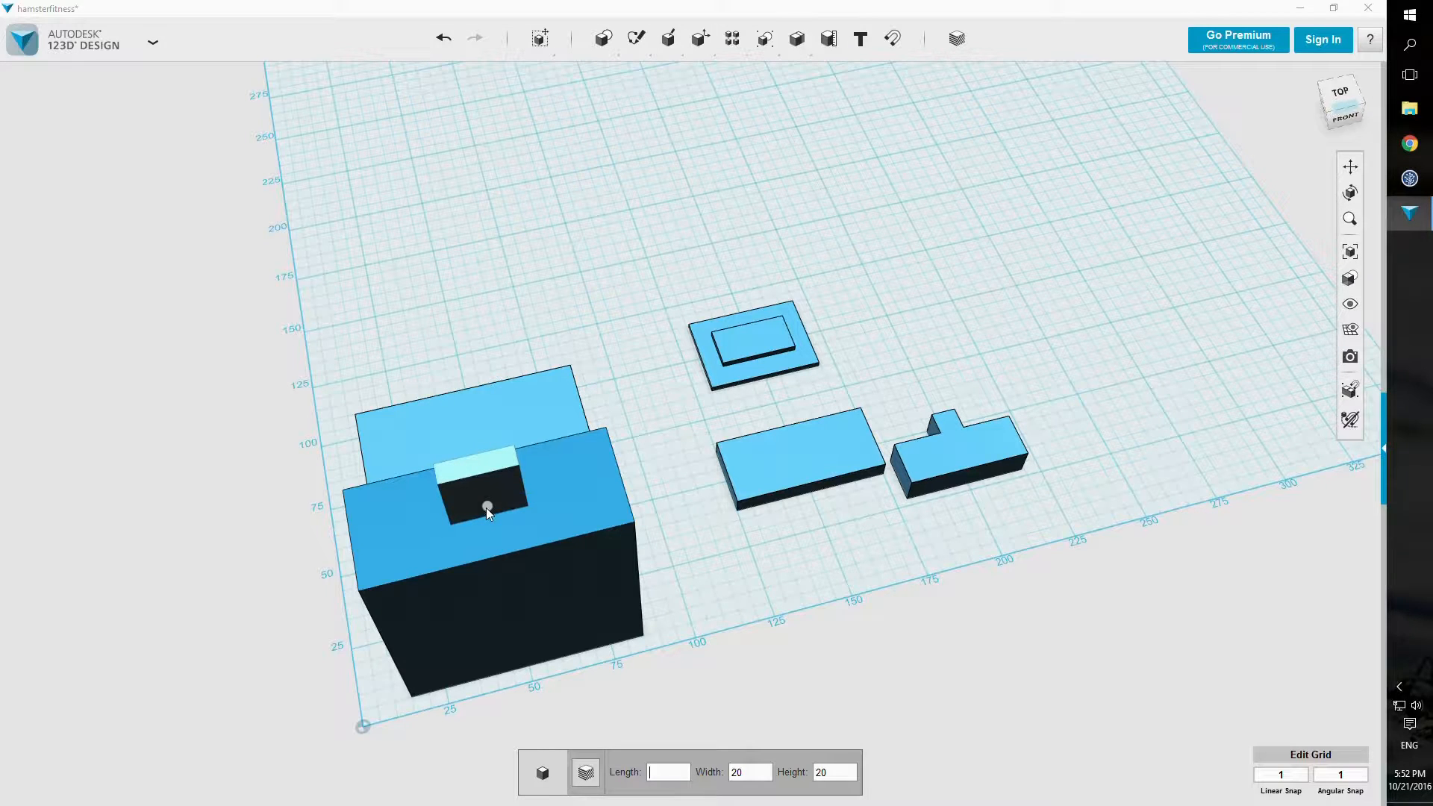
text(26)
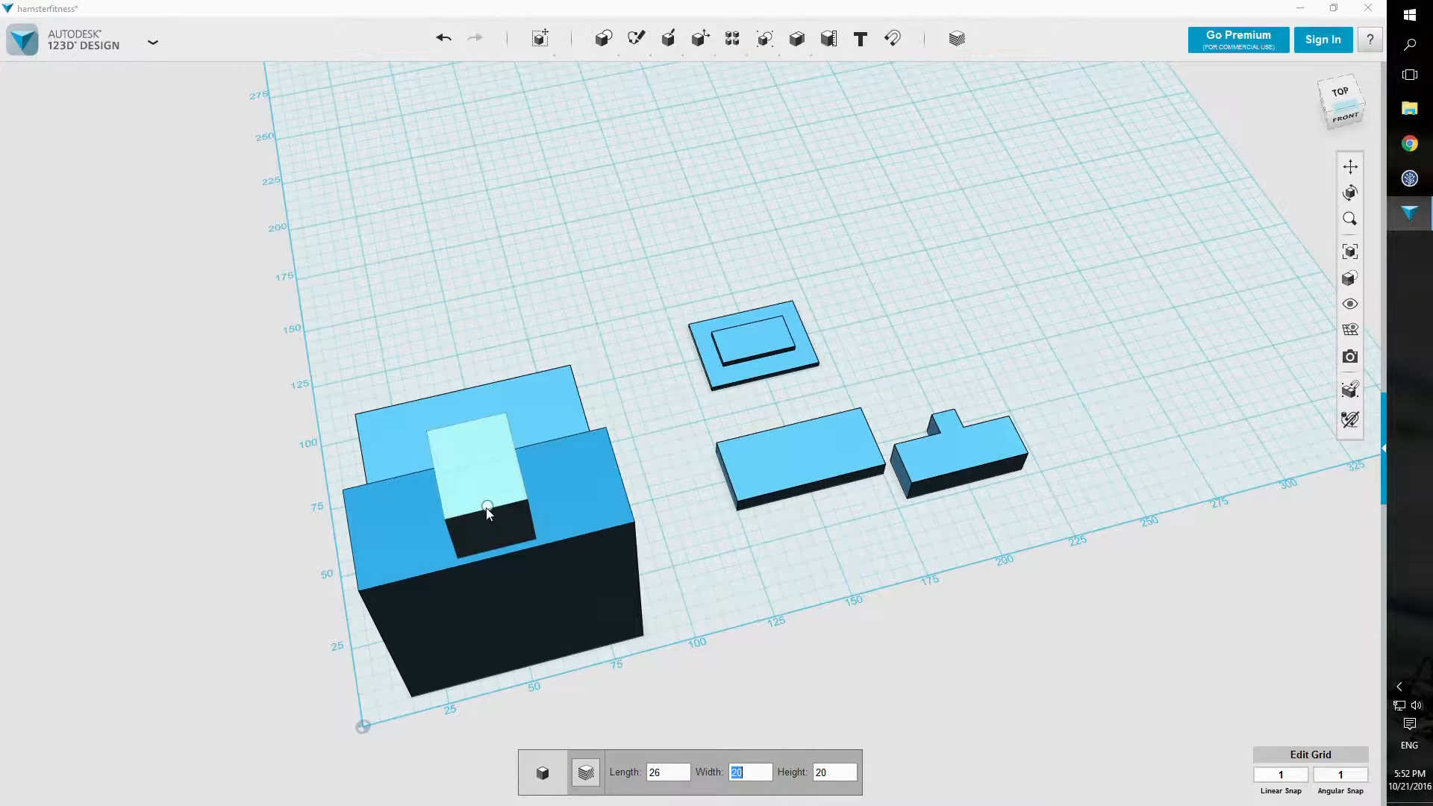
text(66)
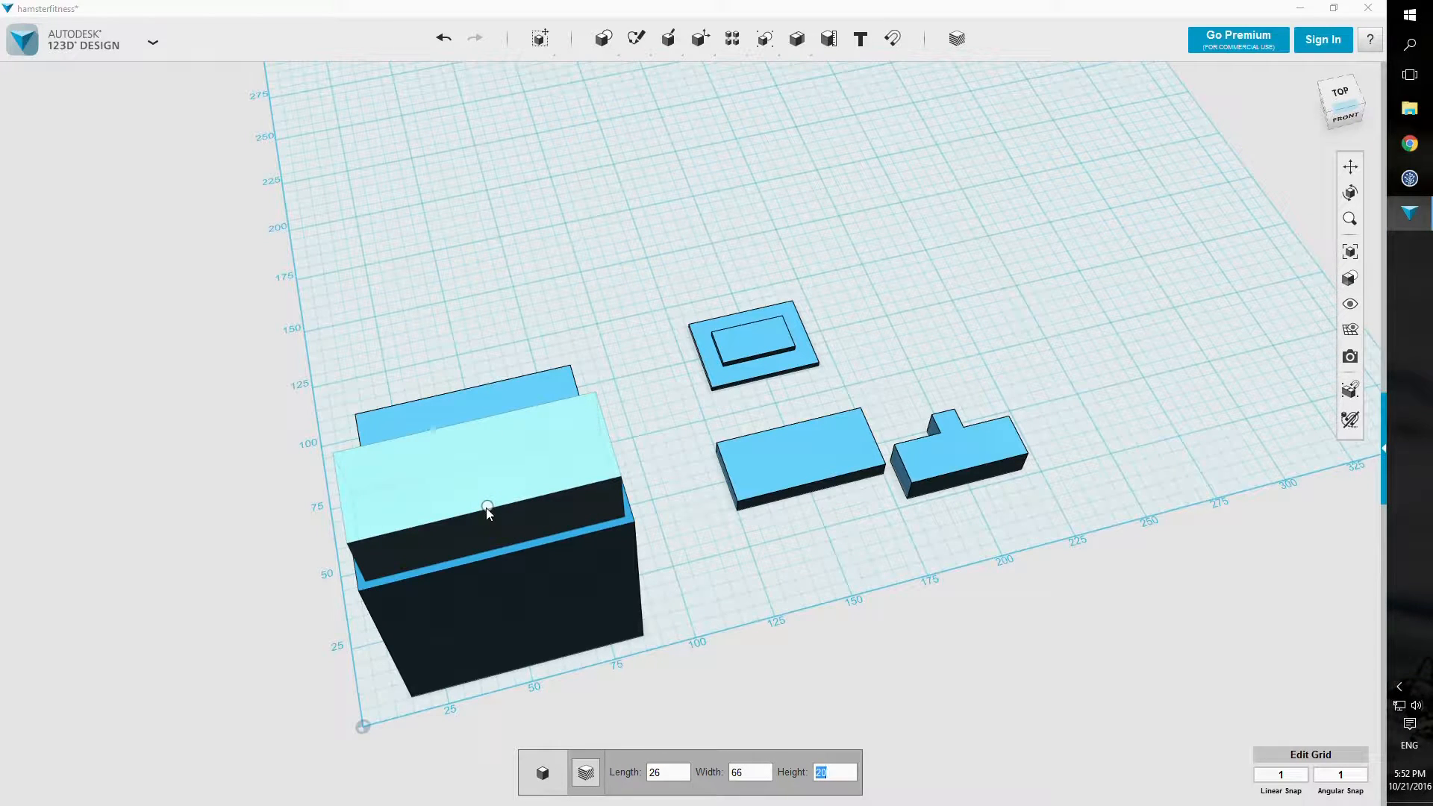
text(66)
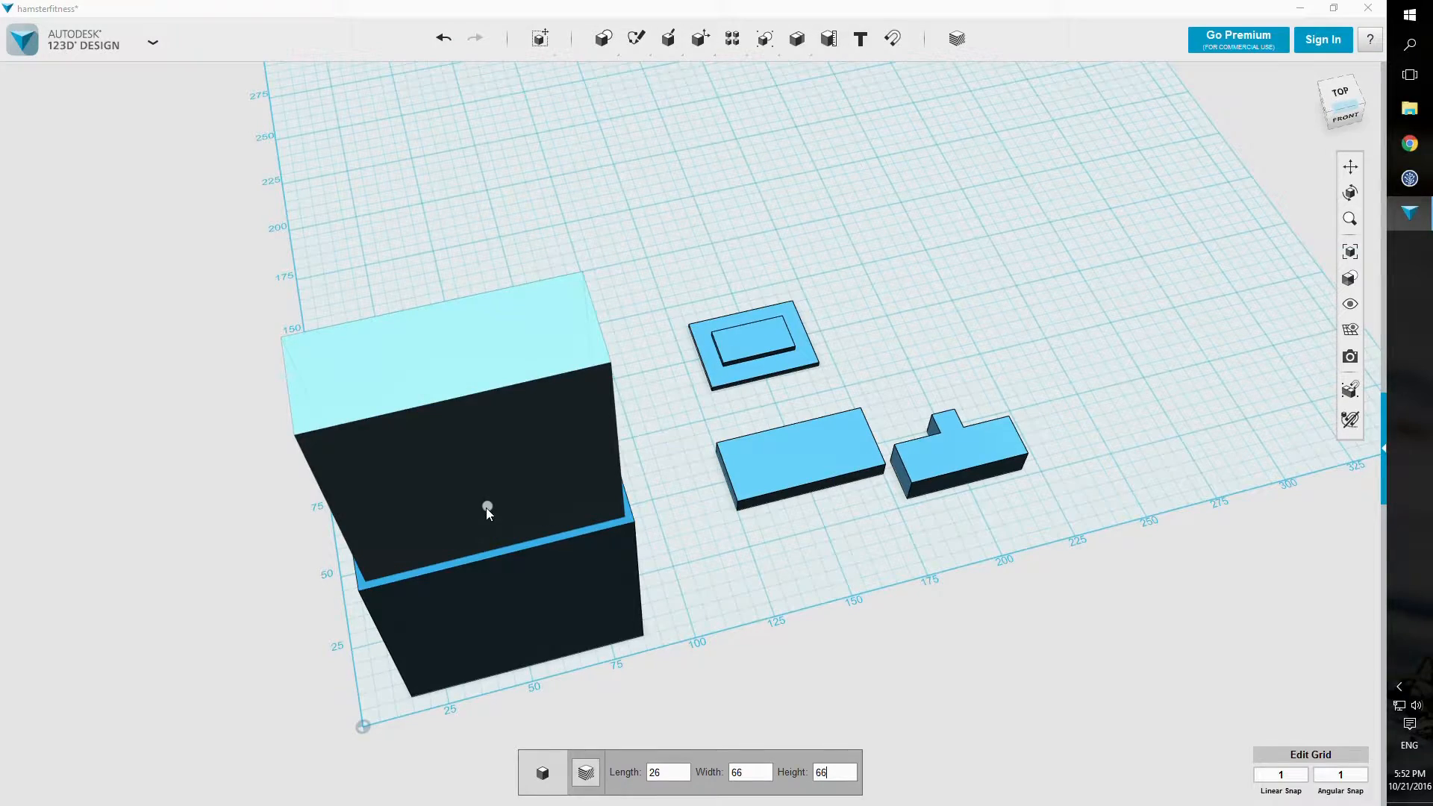
click(486, 507)
Step: Lower the 26 × 66 × 66 mm box by 66 mm into the larger box so their top faces are flush
right_drag(486, 508, 624, 339)
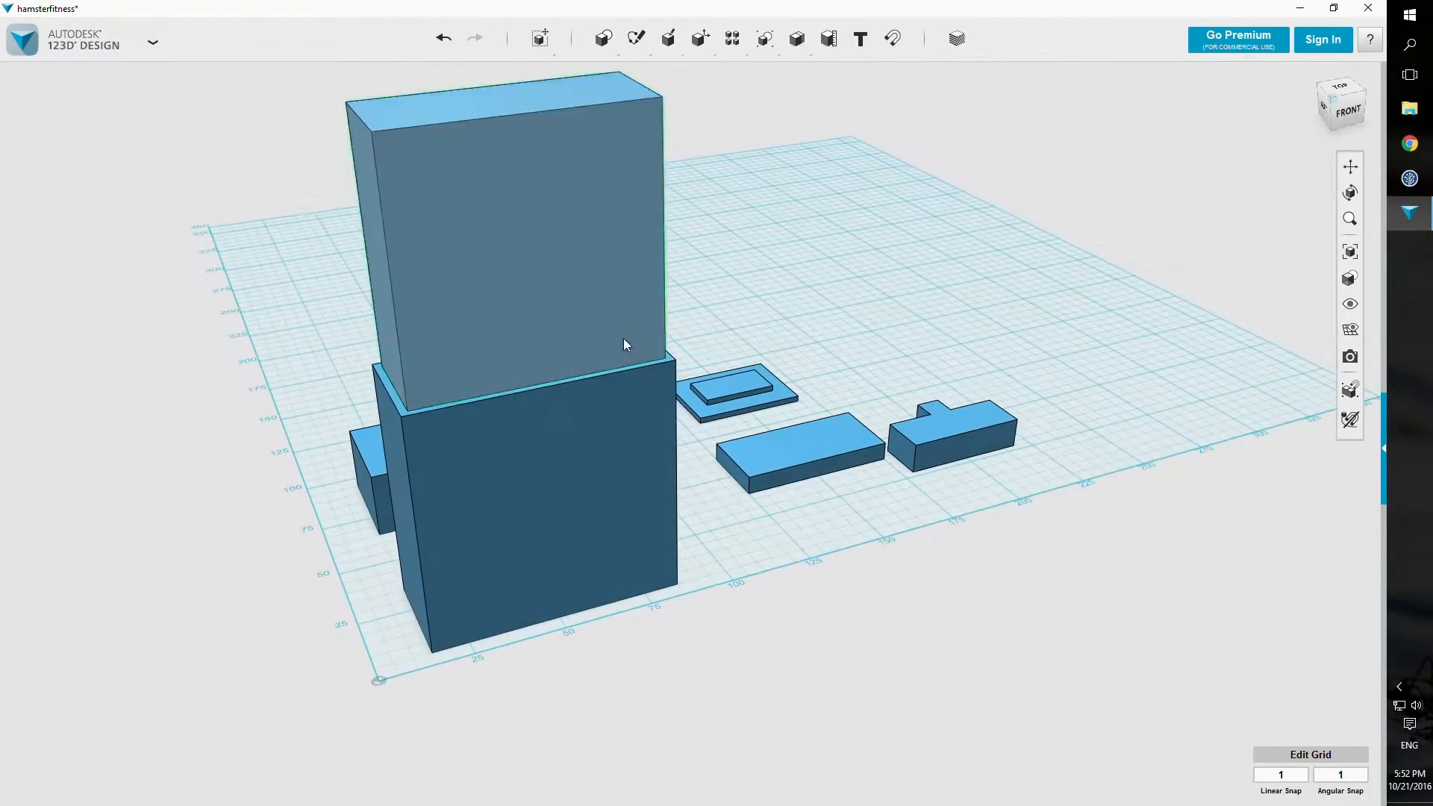
click(564, 312)
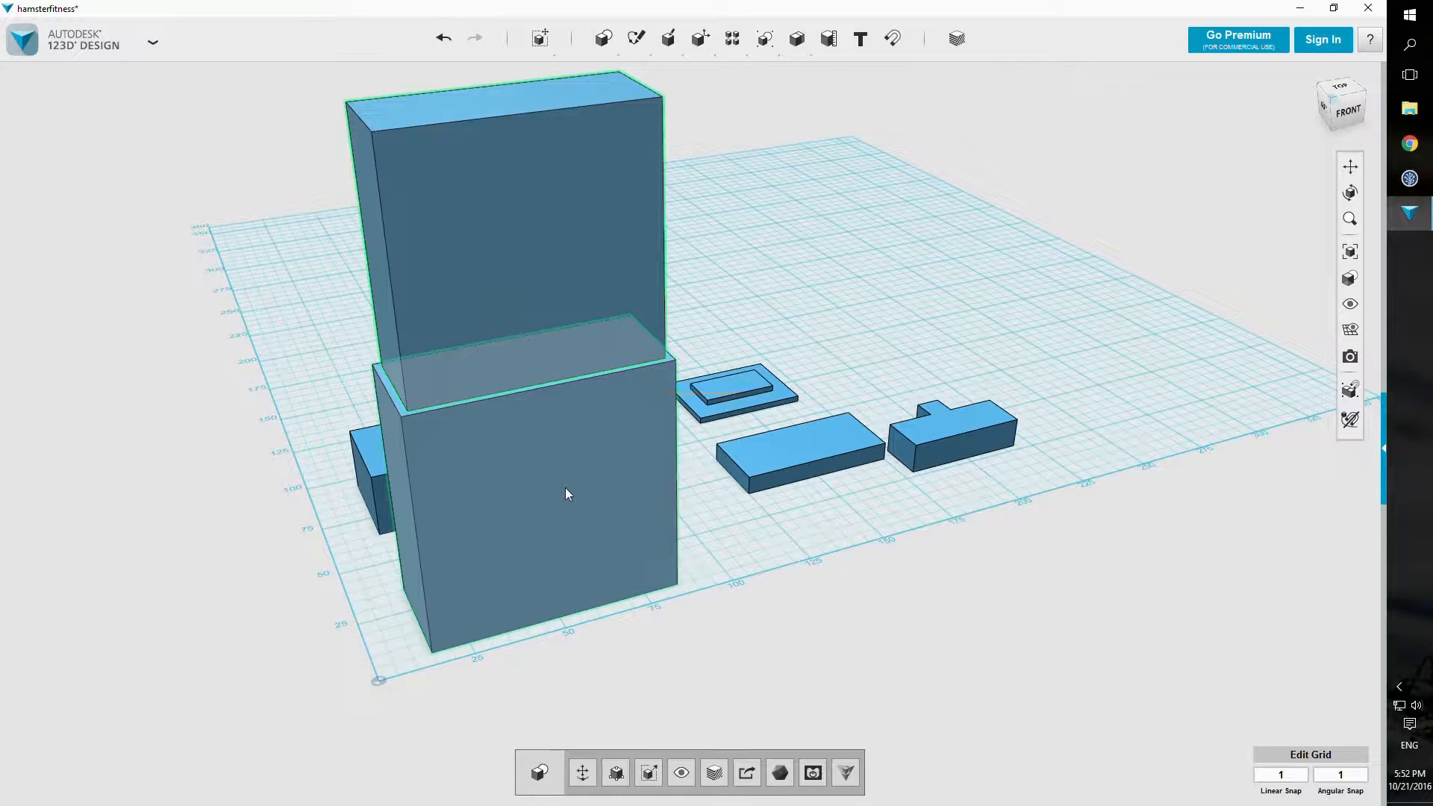
mouse_move(541, 41)
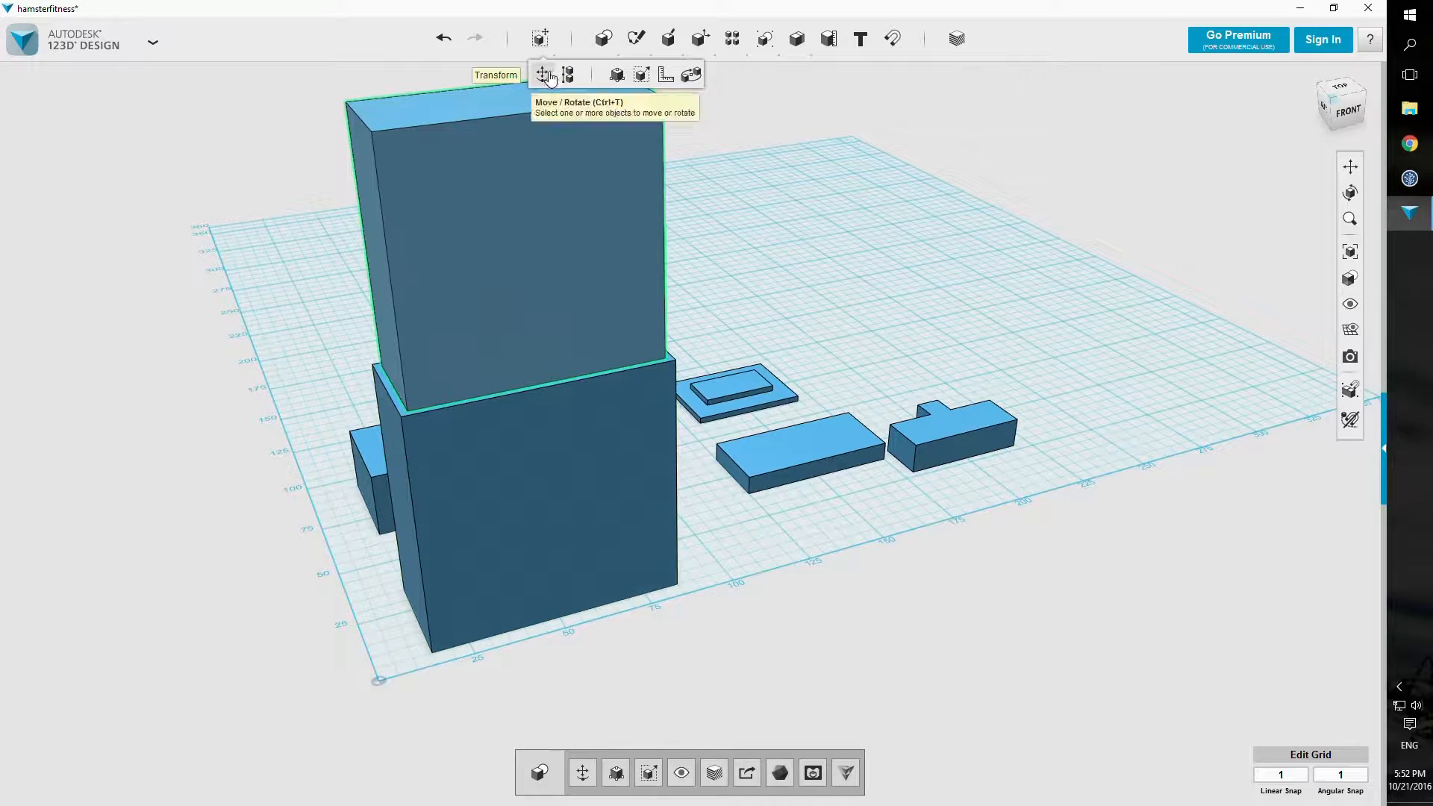
click(543, 75)
drag(516, 190, 544, 433)
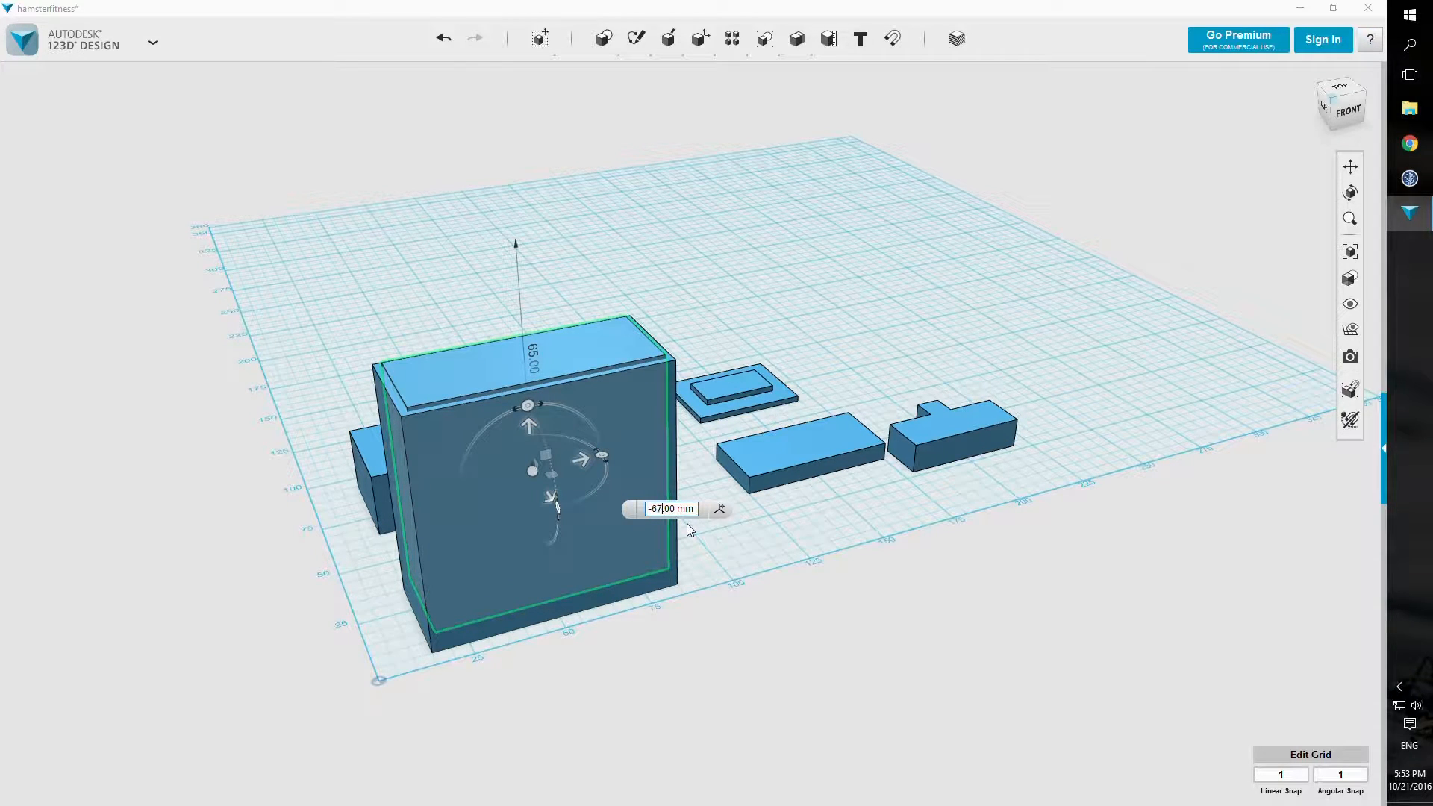
key(Return)
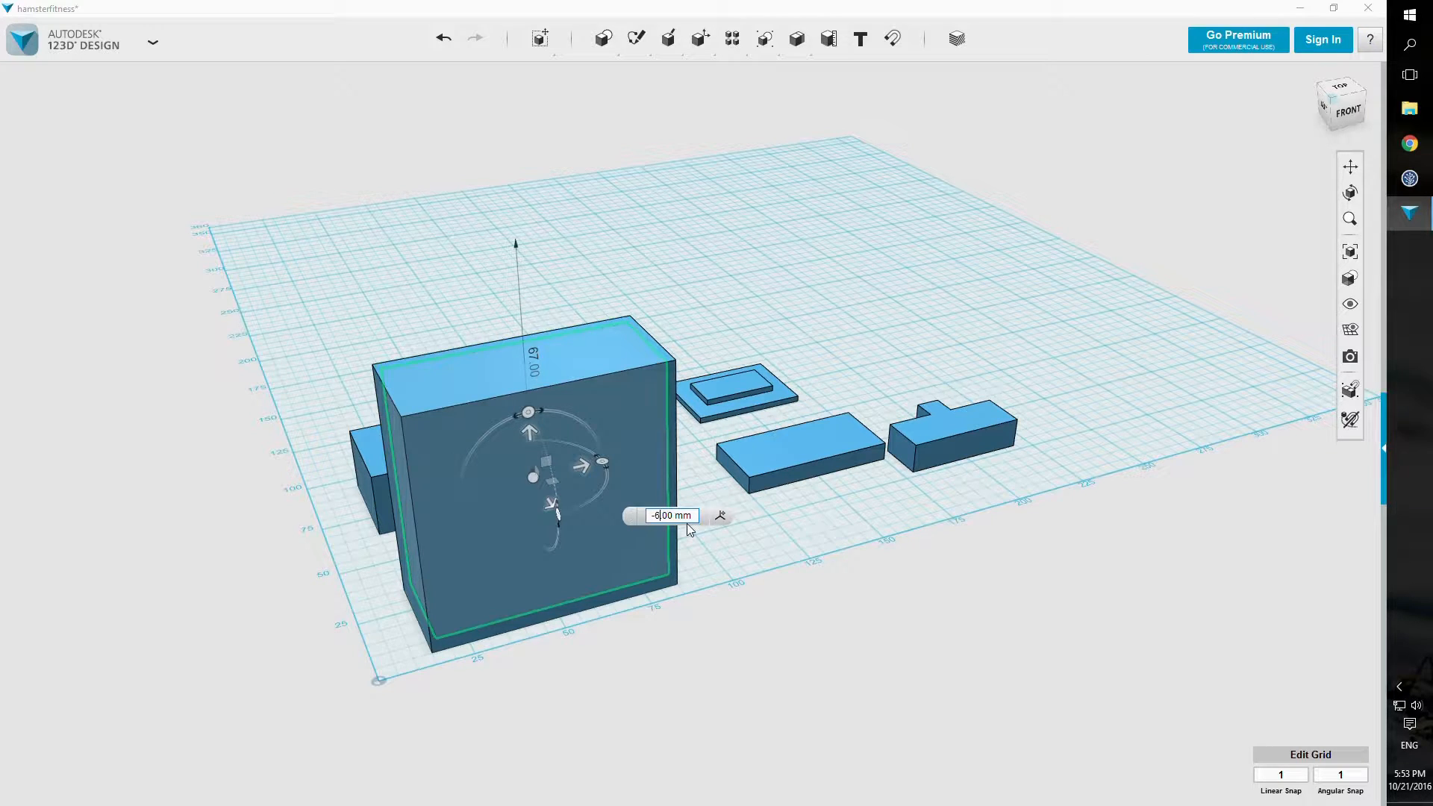
text(-6)
key(Return)
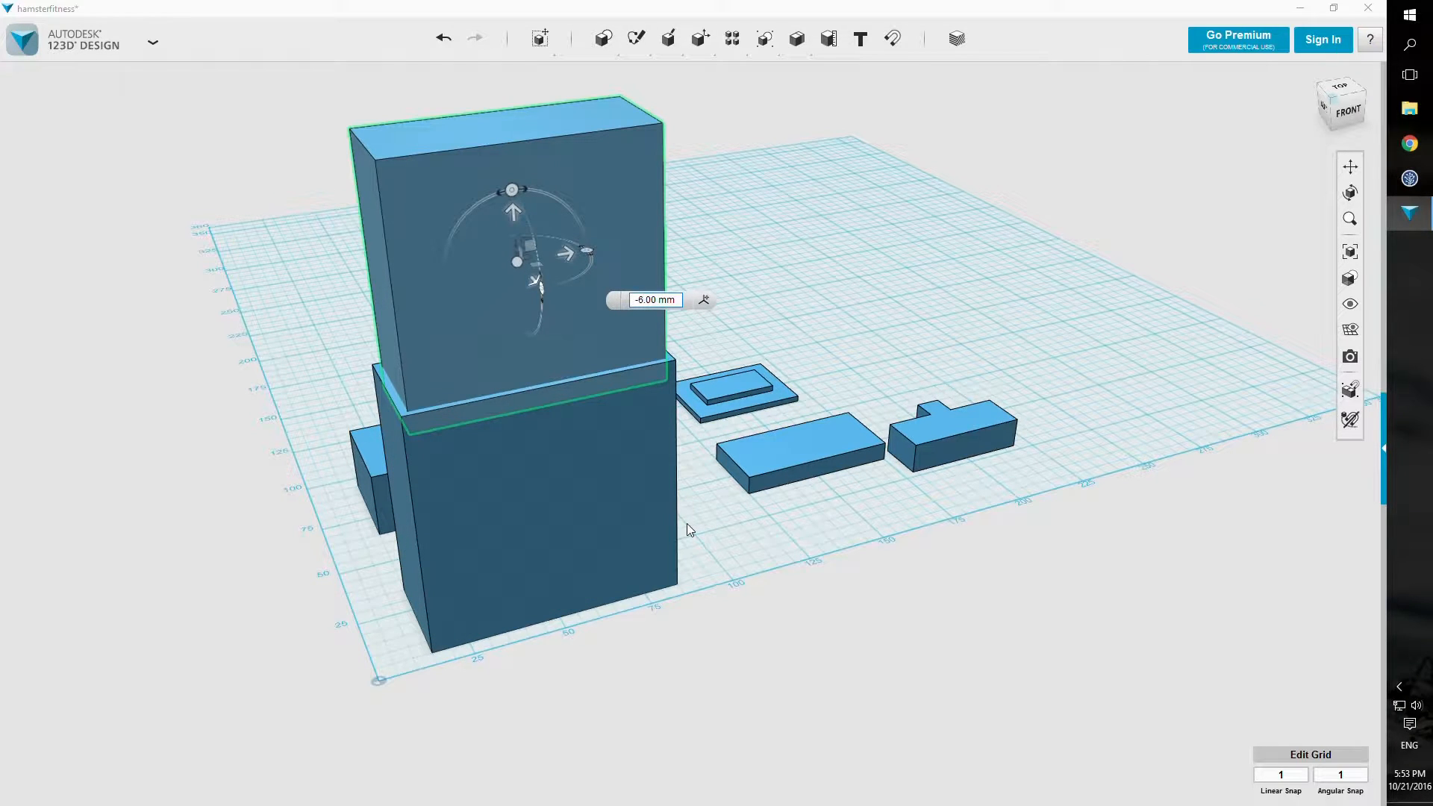
text(0)
key(Return)
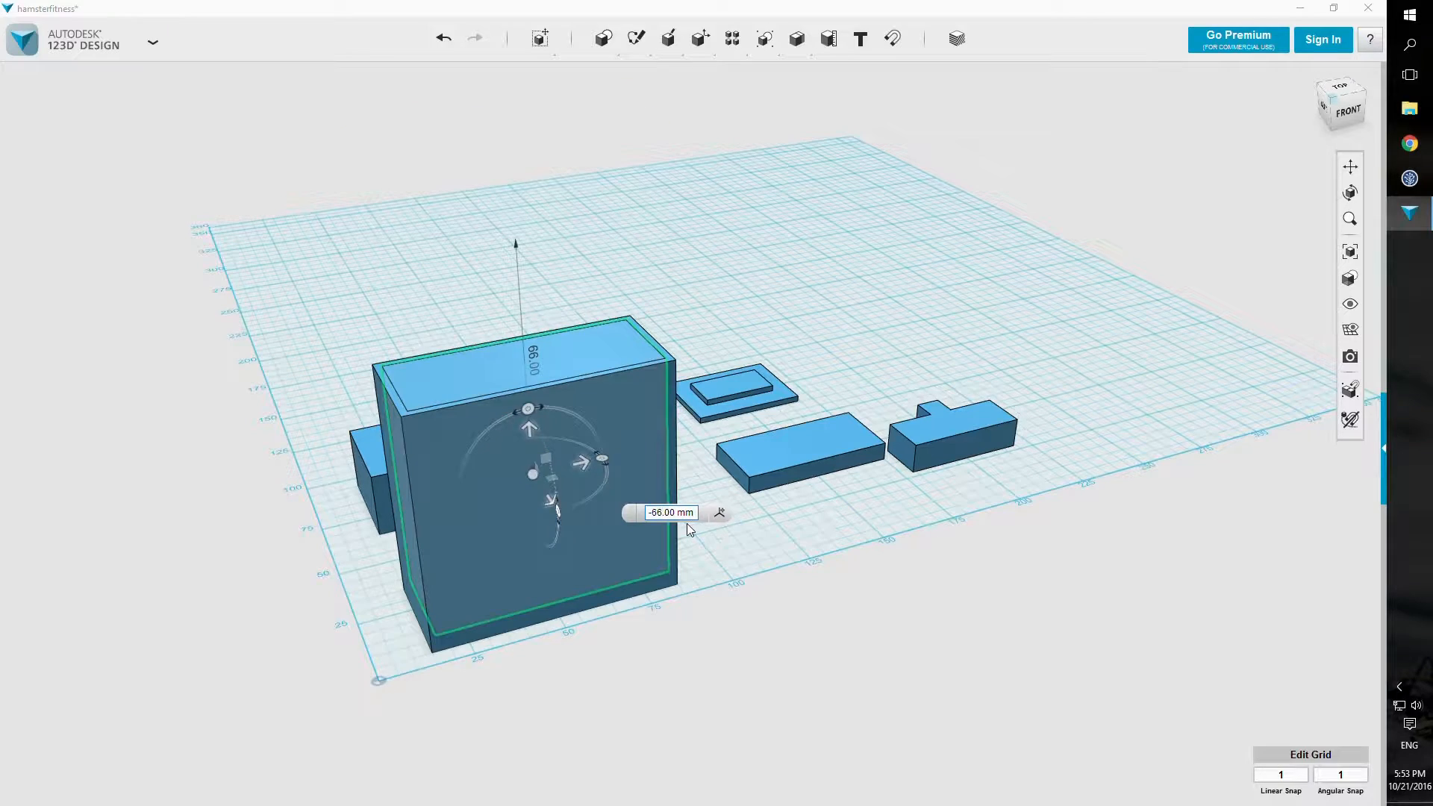
key(Escape)
Step: Subtract the inner box from the 70 mm tall box to hollow it out from above
mouse_move(735, 332)
right_down()
mouse_move(710, 284)
mouse_move(731, 252)
mouse_move(720, 341)
right_up()
key(bracketright)
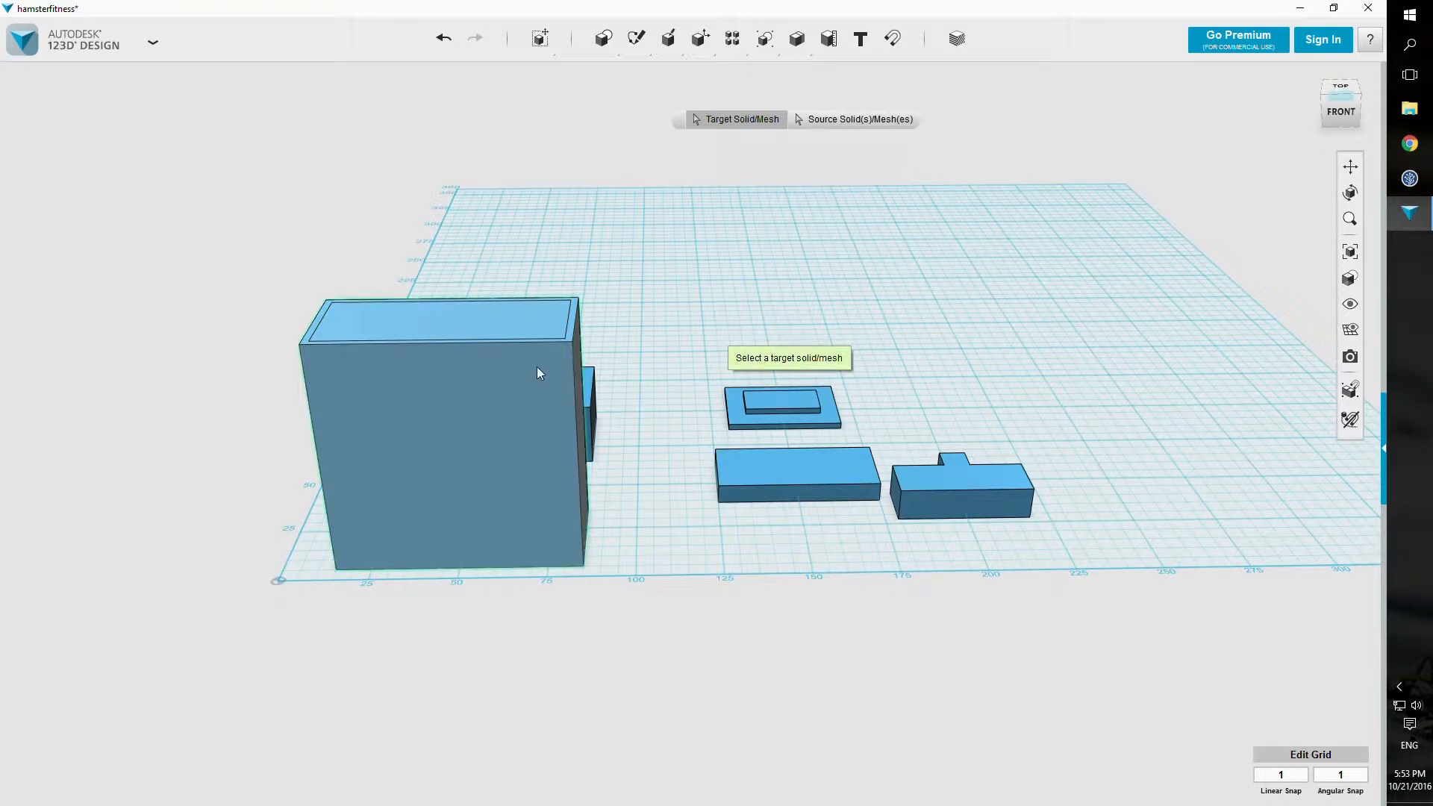
click(532, 335)
click(531, 324)
key(Return)
right_drag(628, 244, 641, 334)
mouse_move(628, 486)
right_down()
mouse_move(631, 436)
mouse_move(608, 435)
mouse_move(635, 471)
mouse_move(613, 499)
mouse_move(615, 473)
right_up()
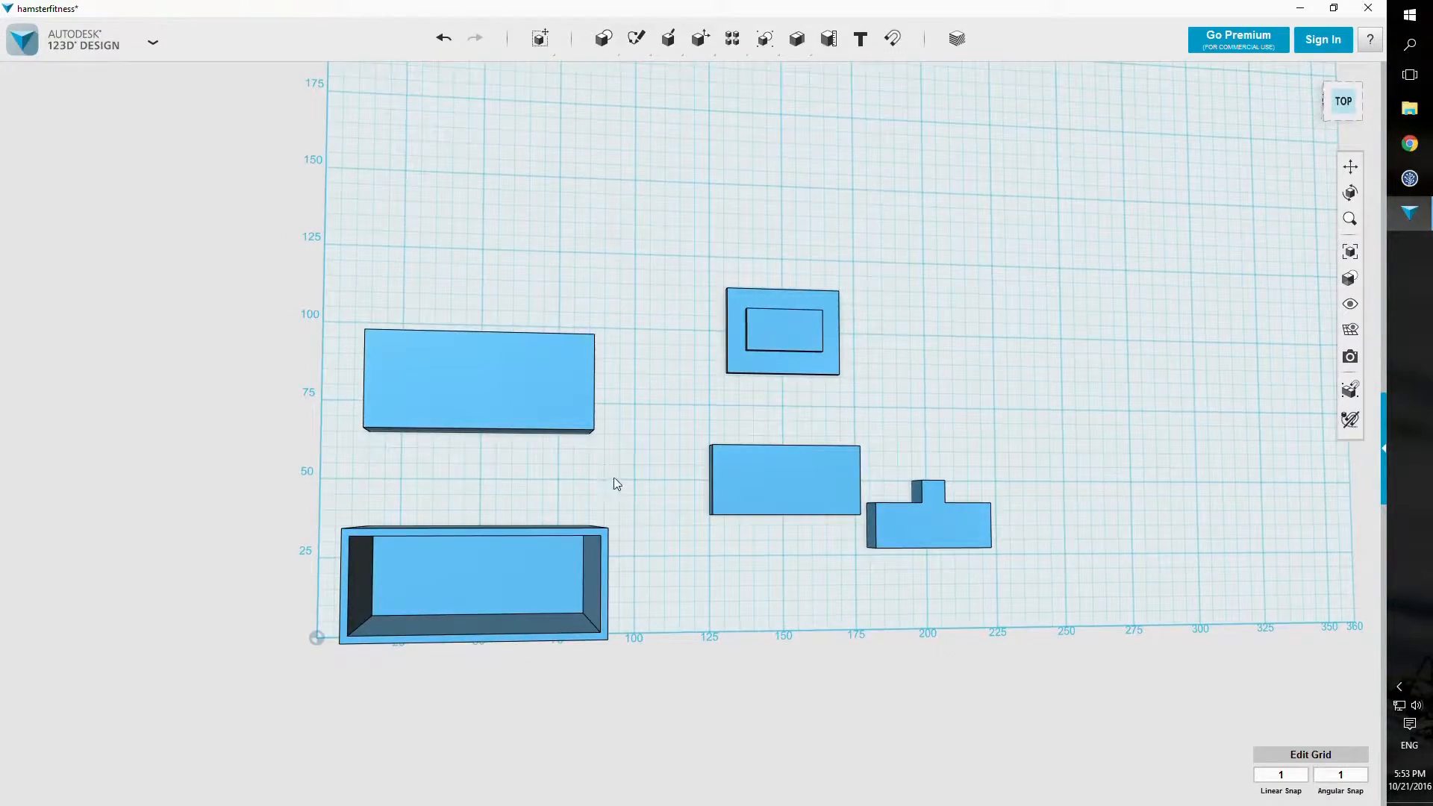
Step: Insert a box with length 8, width 8 and height 4 mm at the centre of the cut box's top face
click(485, 565)
mouse_move(606, 36)
click(607, 72)
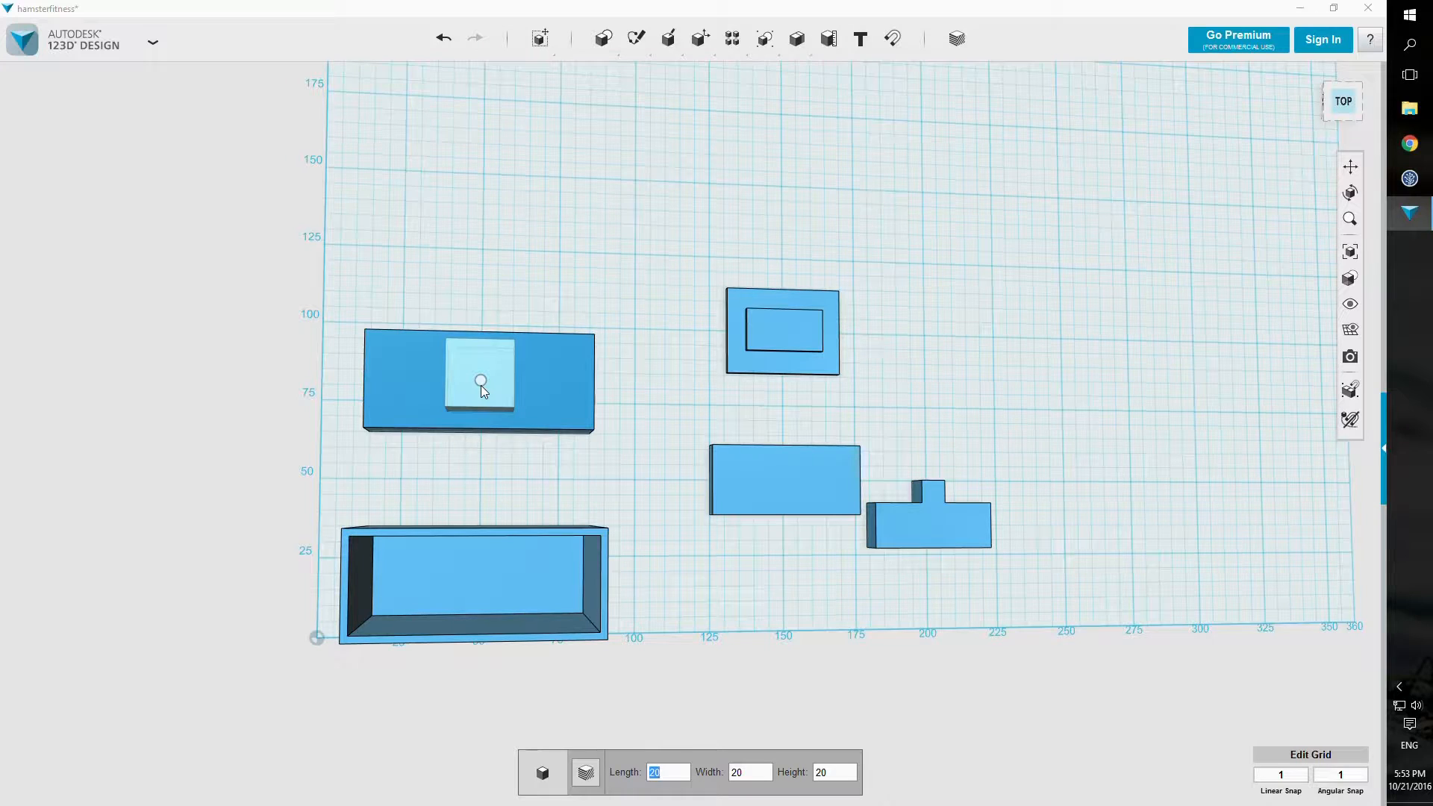
text(8)
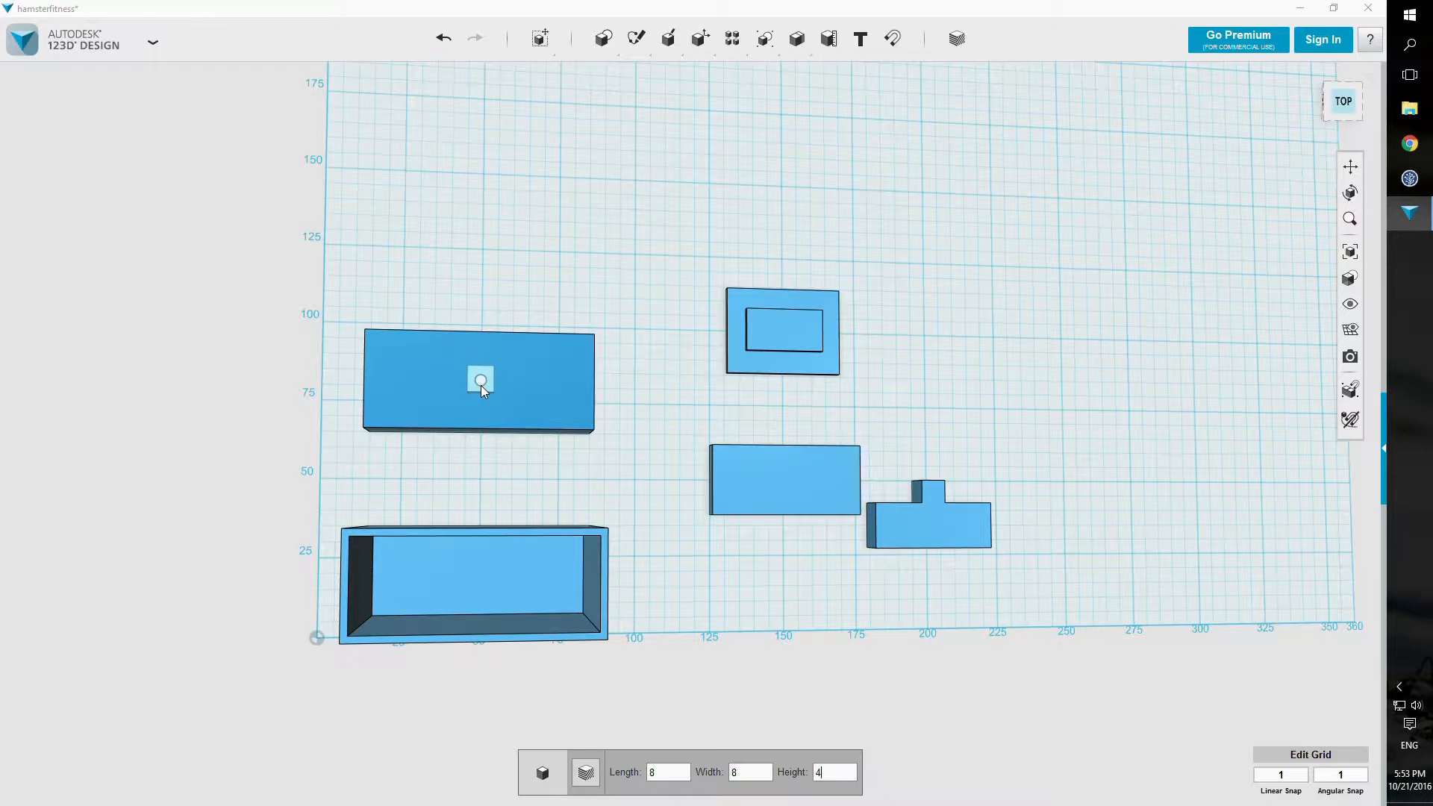
click(481, 386)
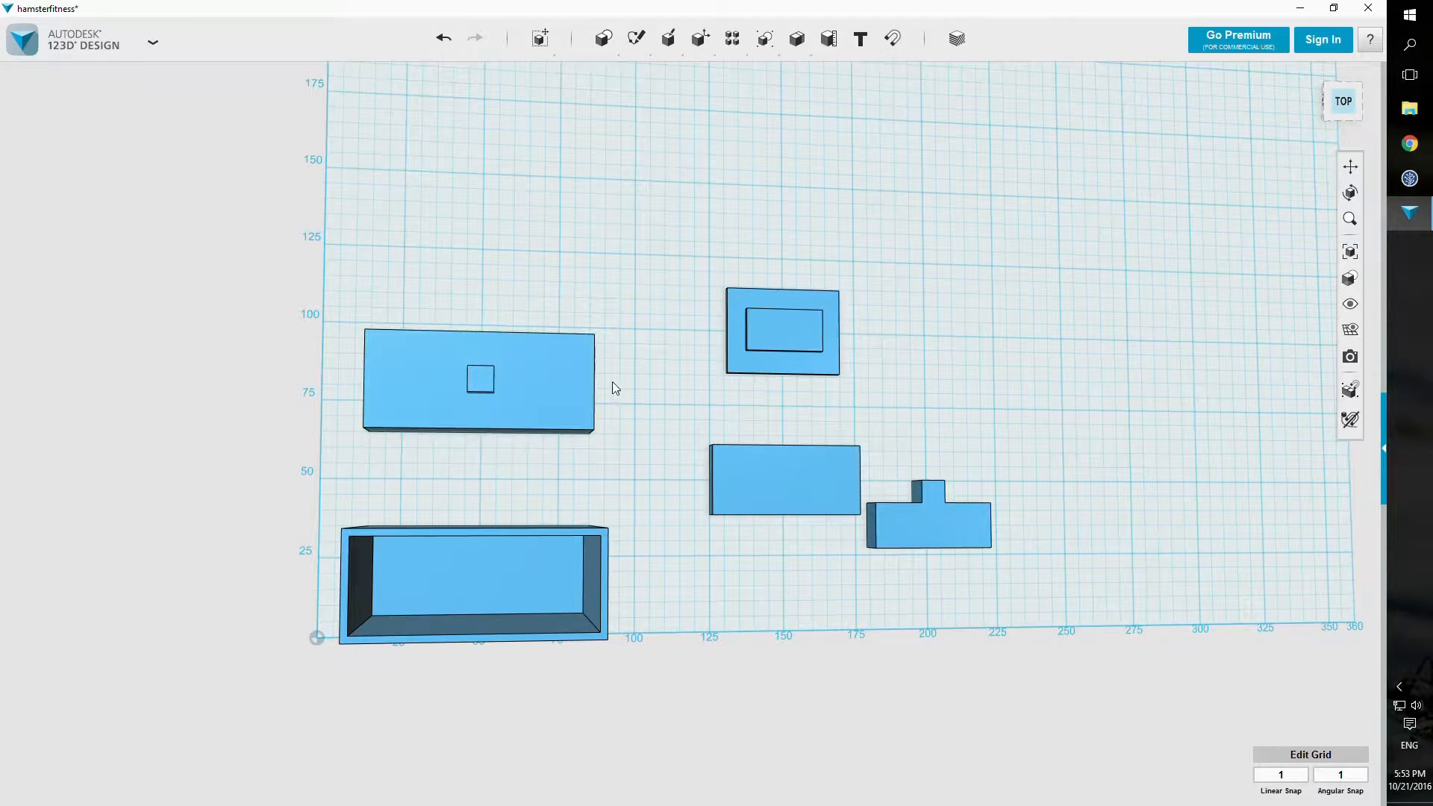
Step: Copy the small 8 × 8 × 4 mm box 15 mm to each side along the cut box, making a row of three
click(484, 380)
key(ctrl+t)
drag(534, 379, 486, 382)
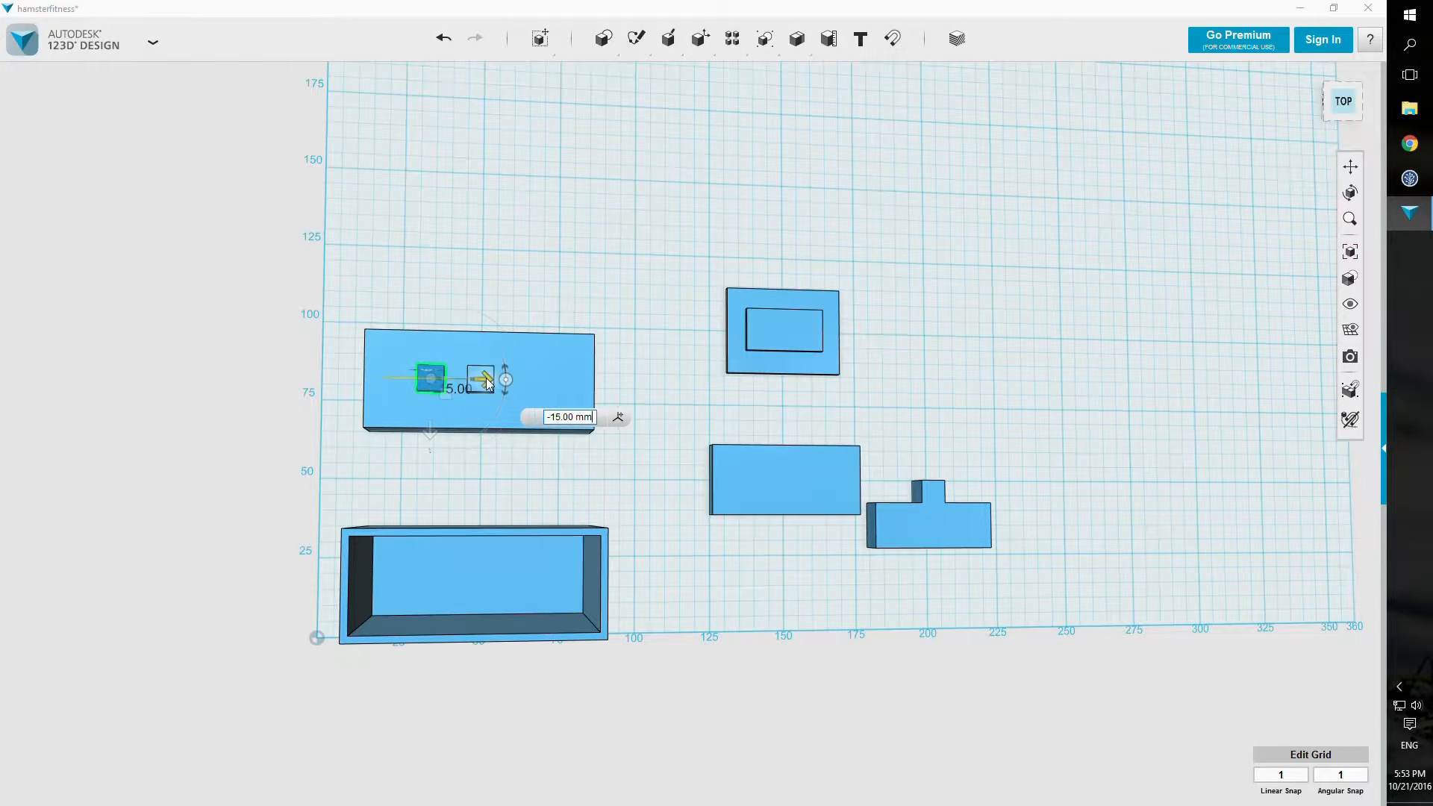
click(550, 275)
click(484, 382)
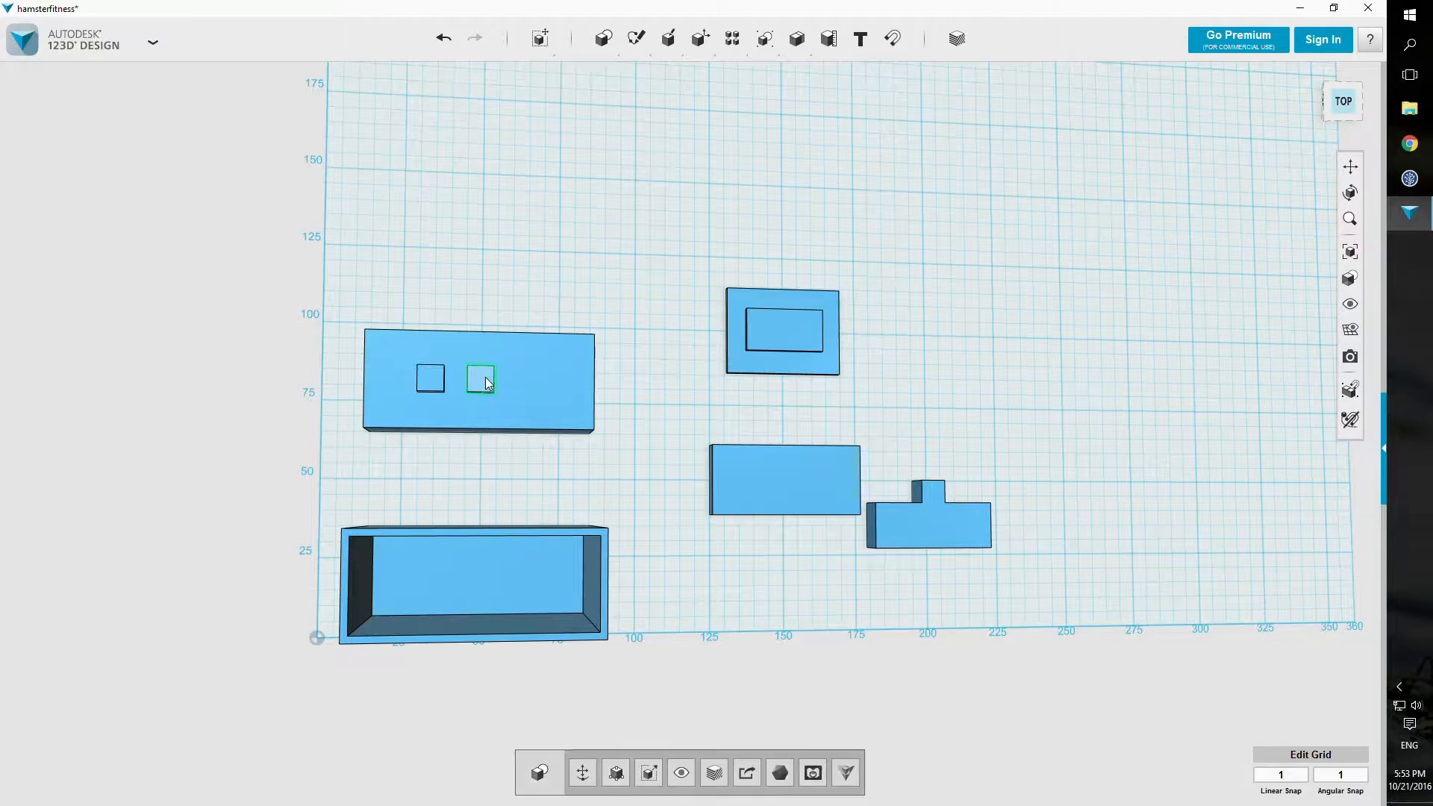
key(ctrl+t)
drag(544, 379, 591, 382)
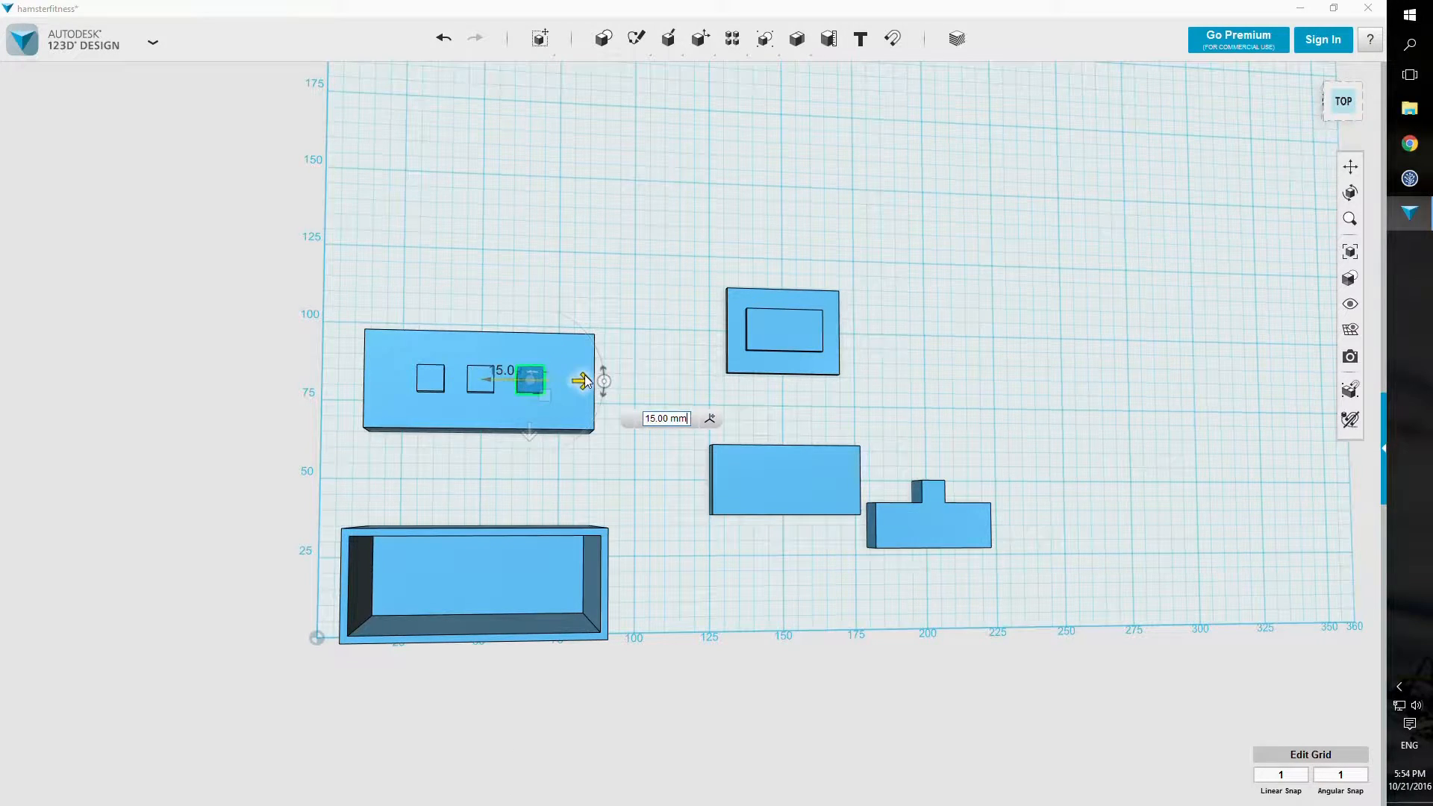
click(606, 293)
right_drag(606, 292, 553, 431)
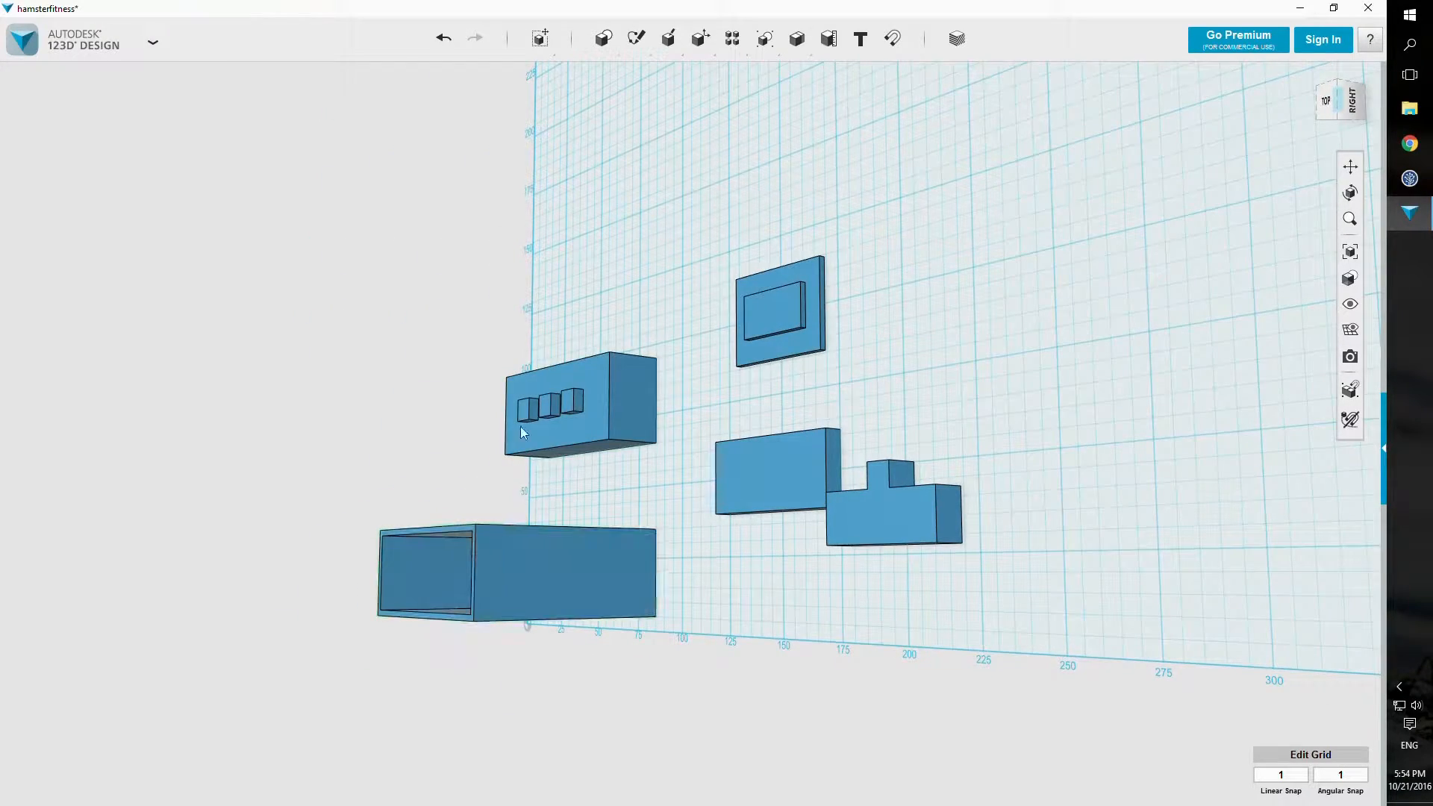
right_drag(662, 329, 719, 342)
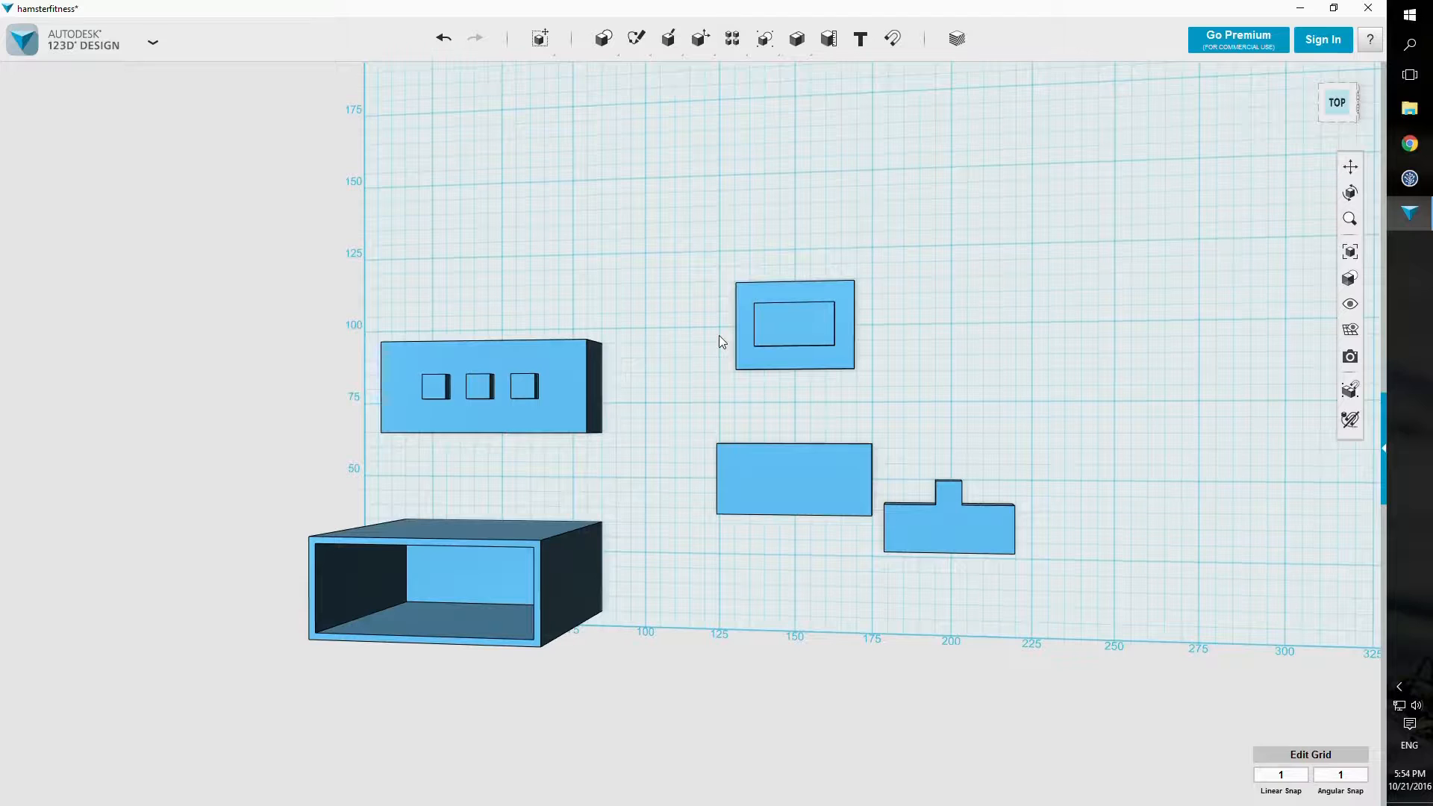
key(])
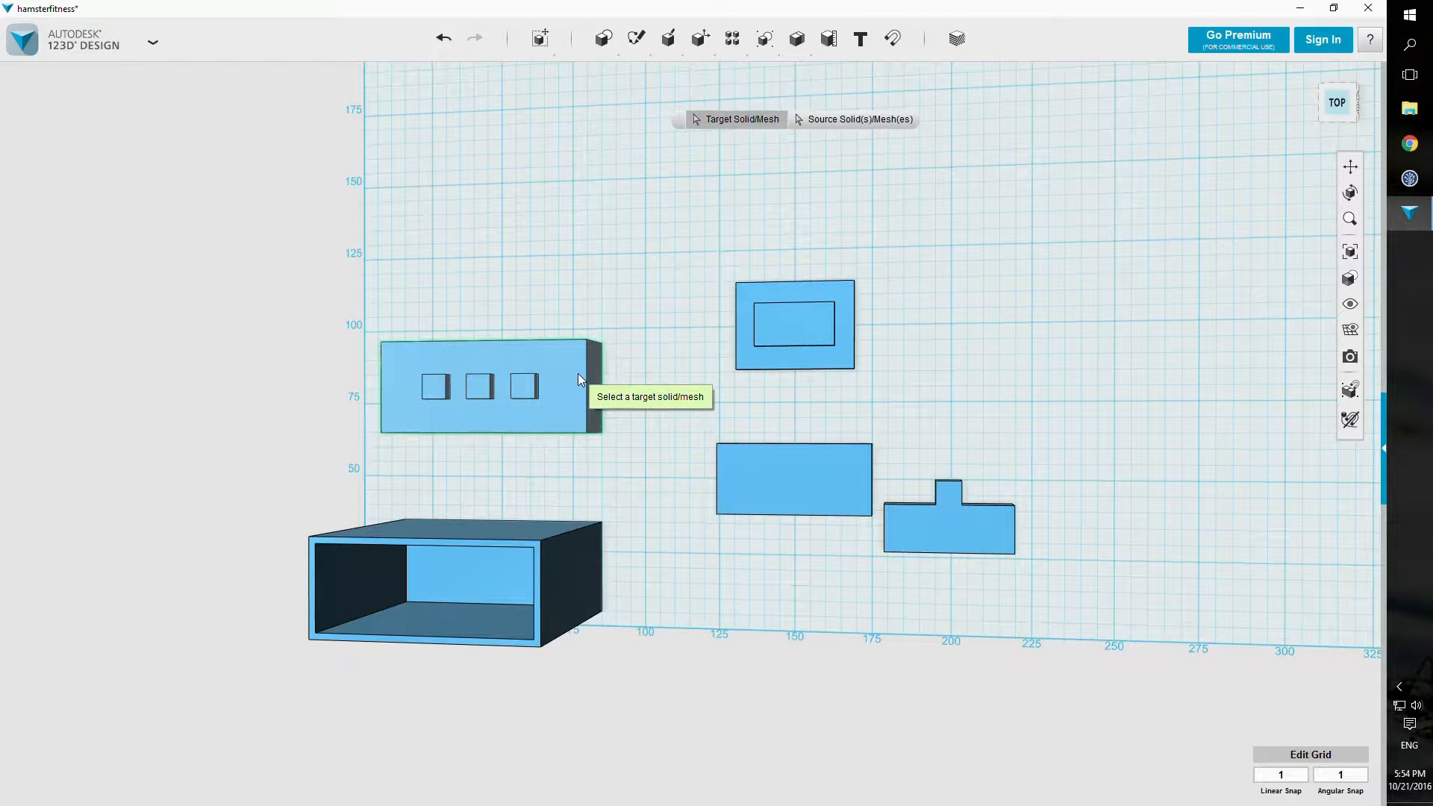
click(557, 381)
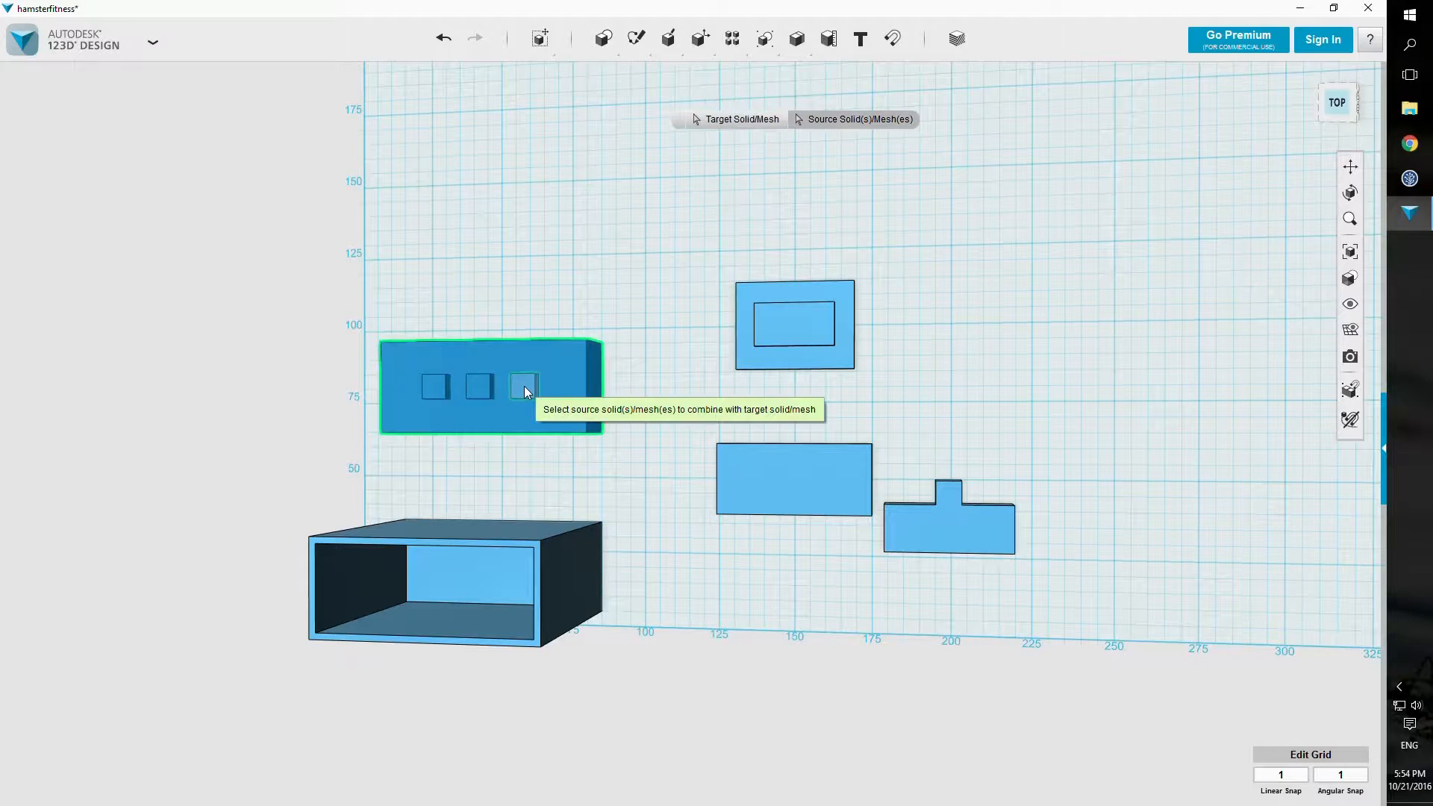
Step: Copy the row of three small boxes and lower the copies 20 mm in front of the cut box
click(529, 381)
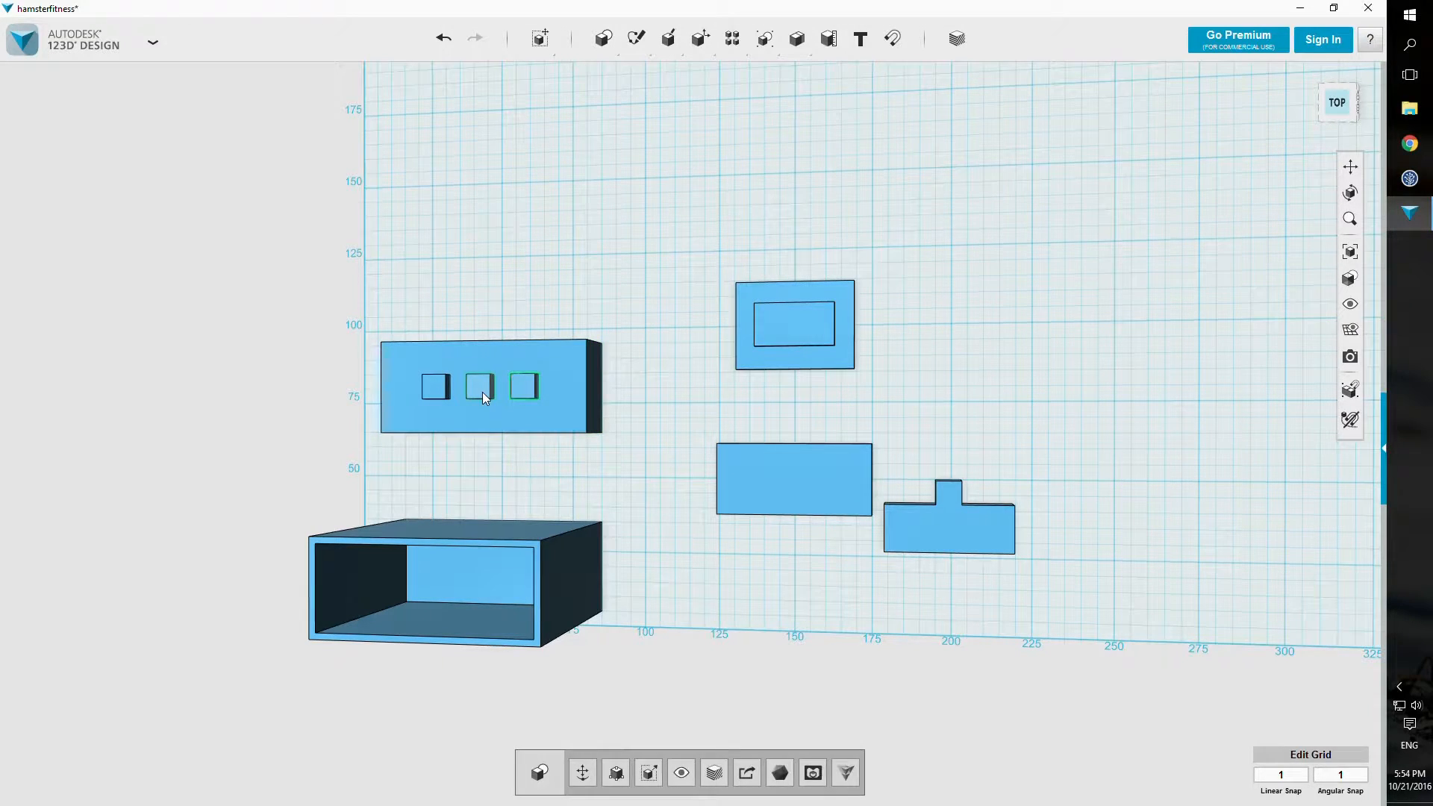
key(ctrl+t)
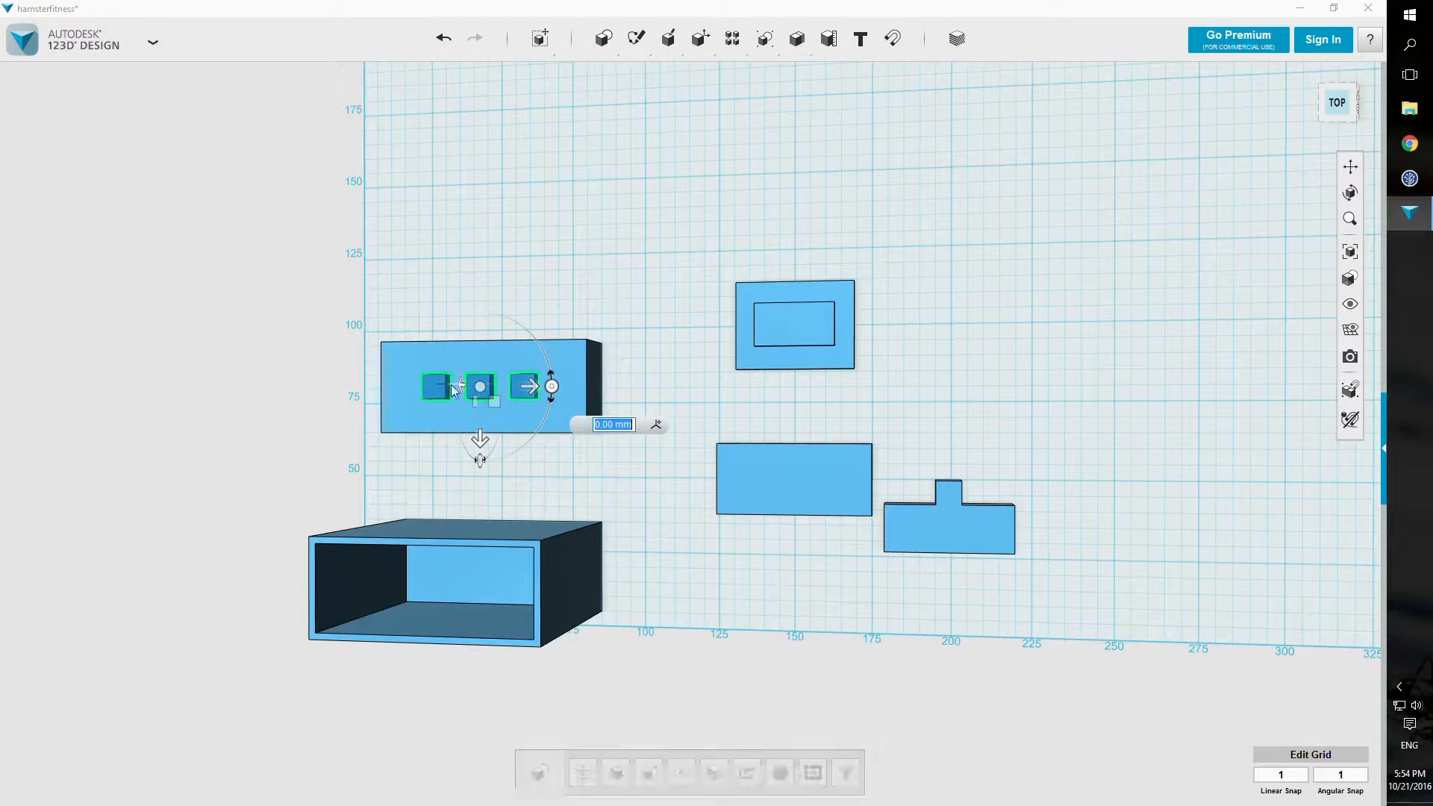
drag(480, 442, 489, 504)
right_drag(608, 395, 615, 374)
drag(462, 430, 483, 456)
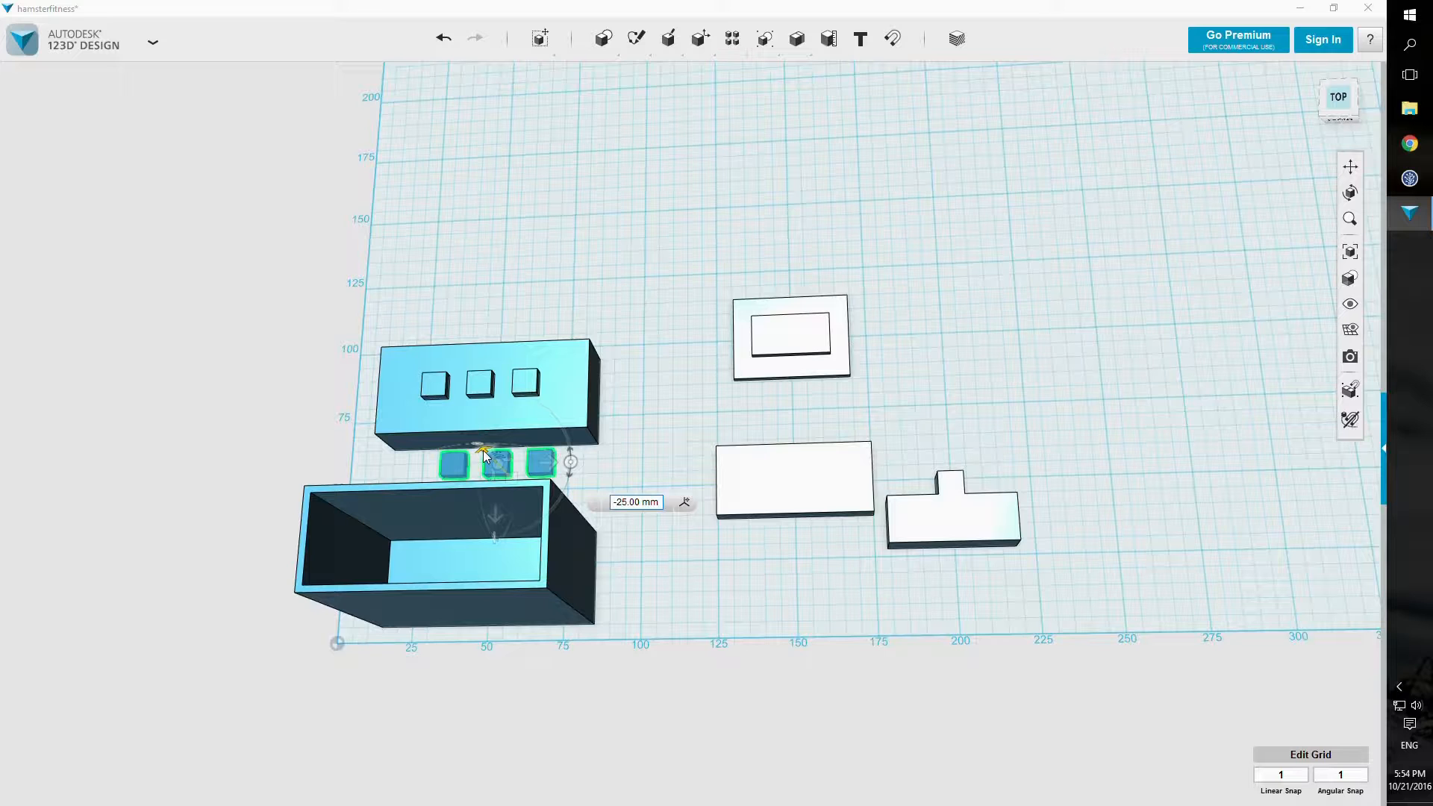
right_drag(630, 358, 538, 396)
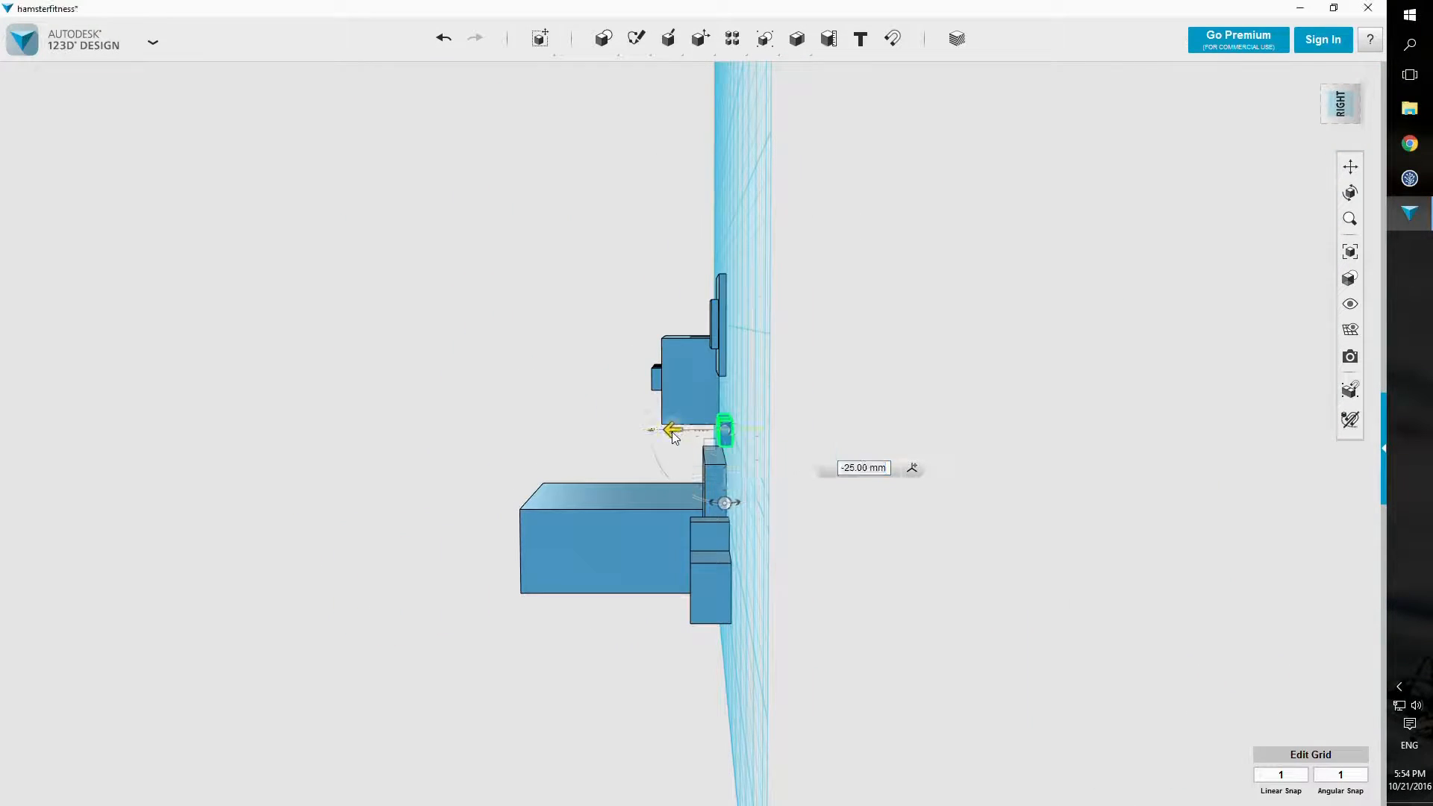
right_drag(665, 224, 786, 208)
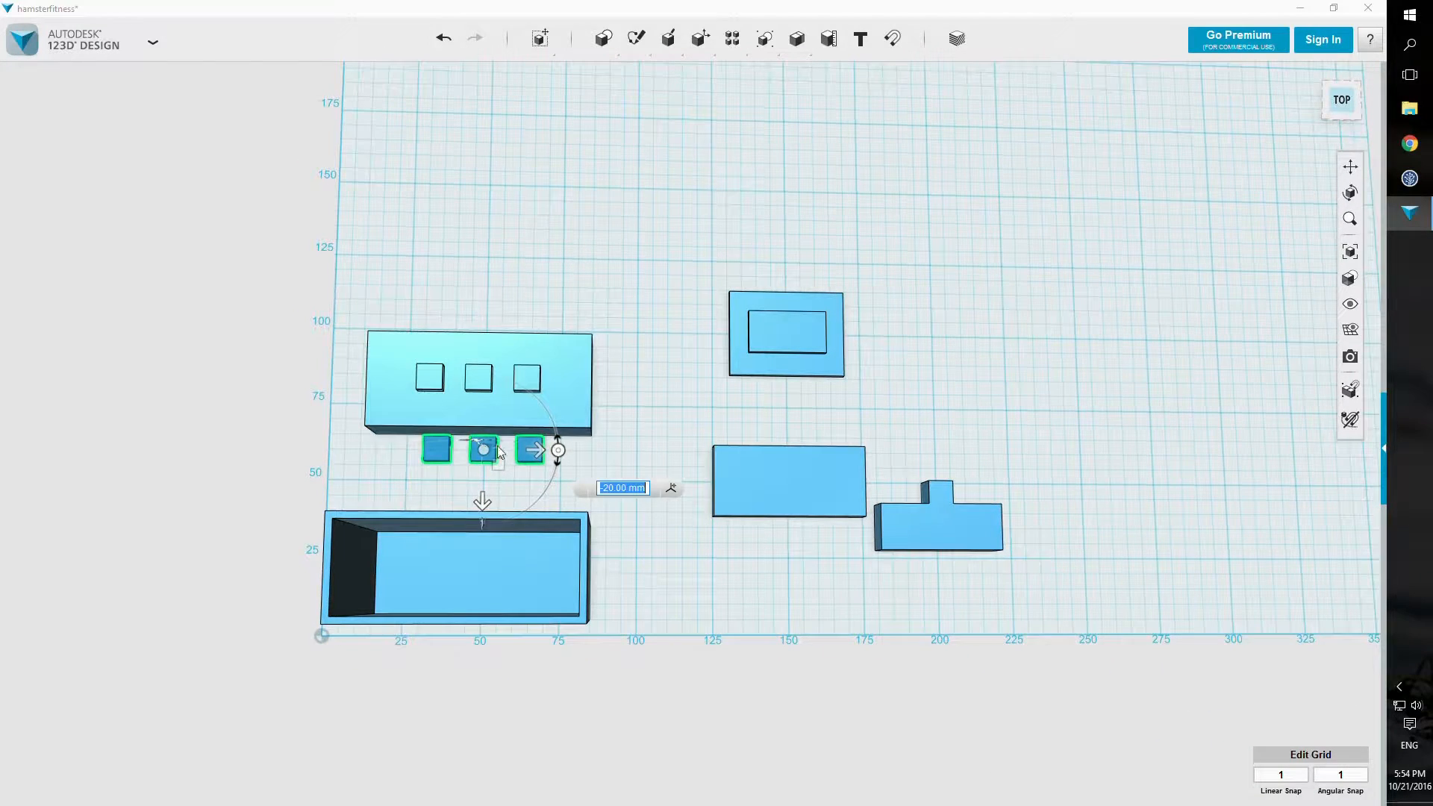
Step: Move the three copied small boxes forward into the middle of the hollow box's floor
drag(483, 502, 485, 629)
click(641, 400)
mouse_move(633, 441)
right_down()
mouse_move(681, 432)
mouse_move(644, 448)
right_up()
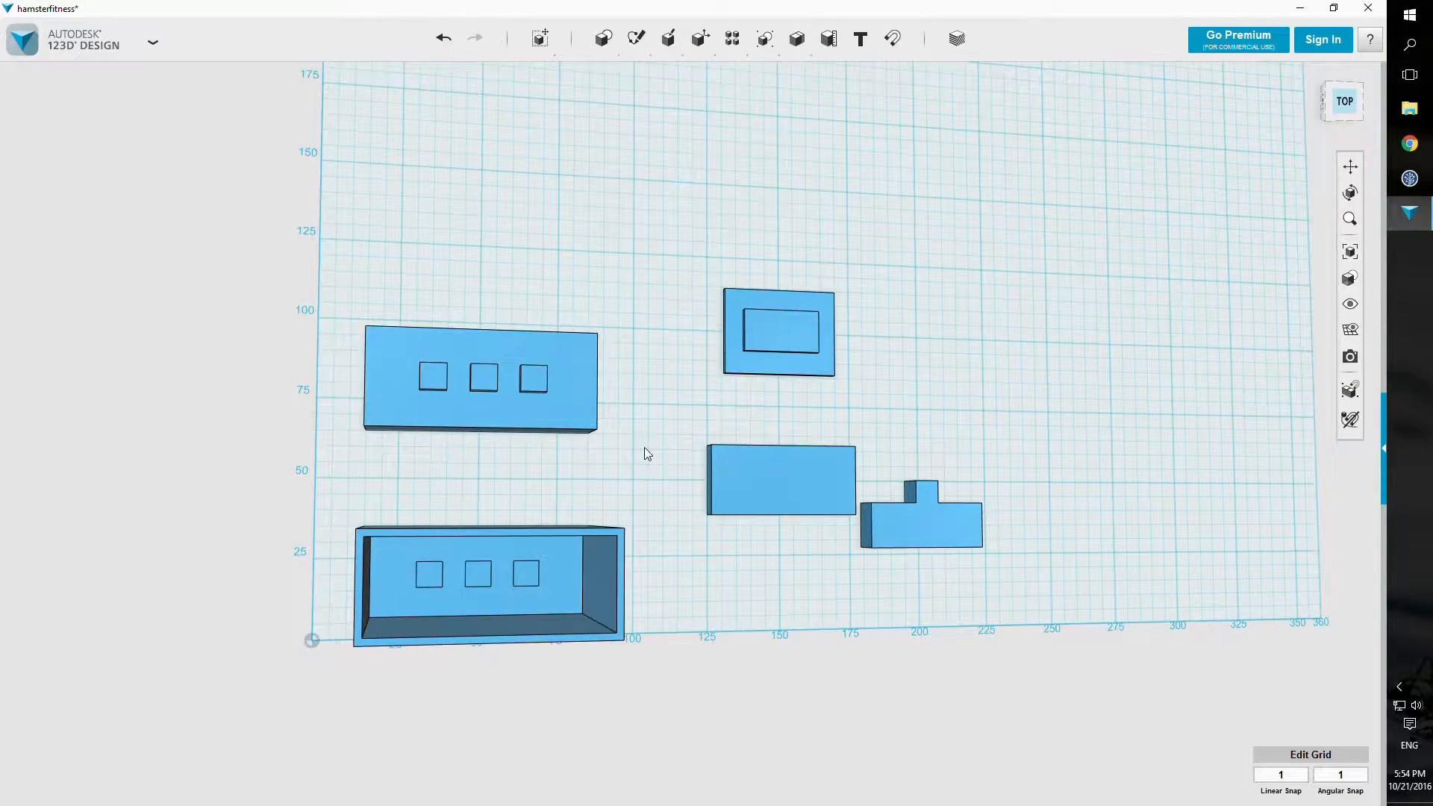
key(bracketright)
click(579, 568)
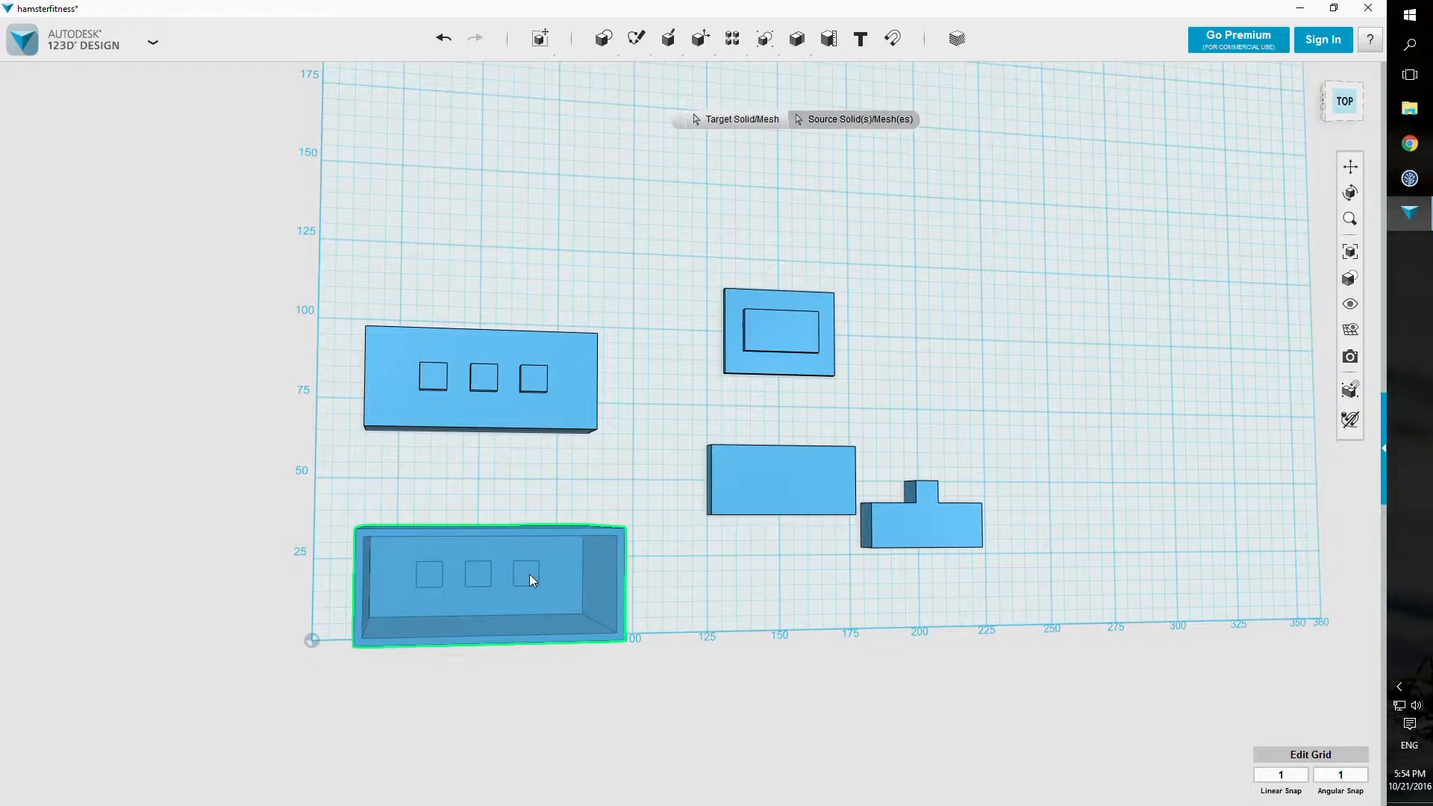
click(441, 576)
key(bracketright)
click(578, 566)
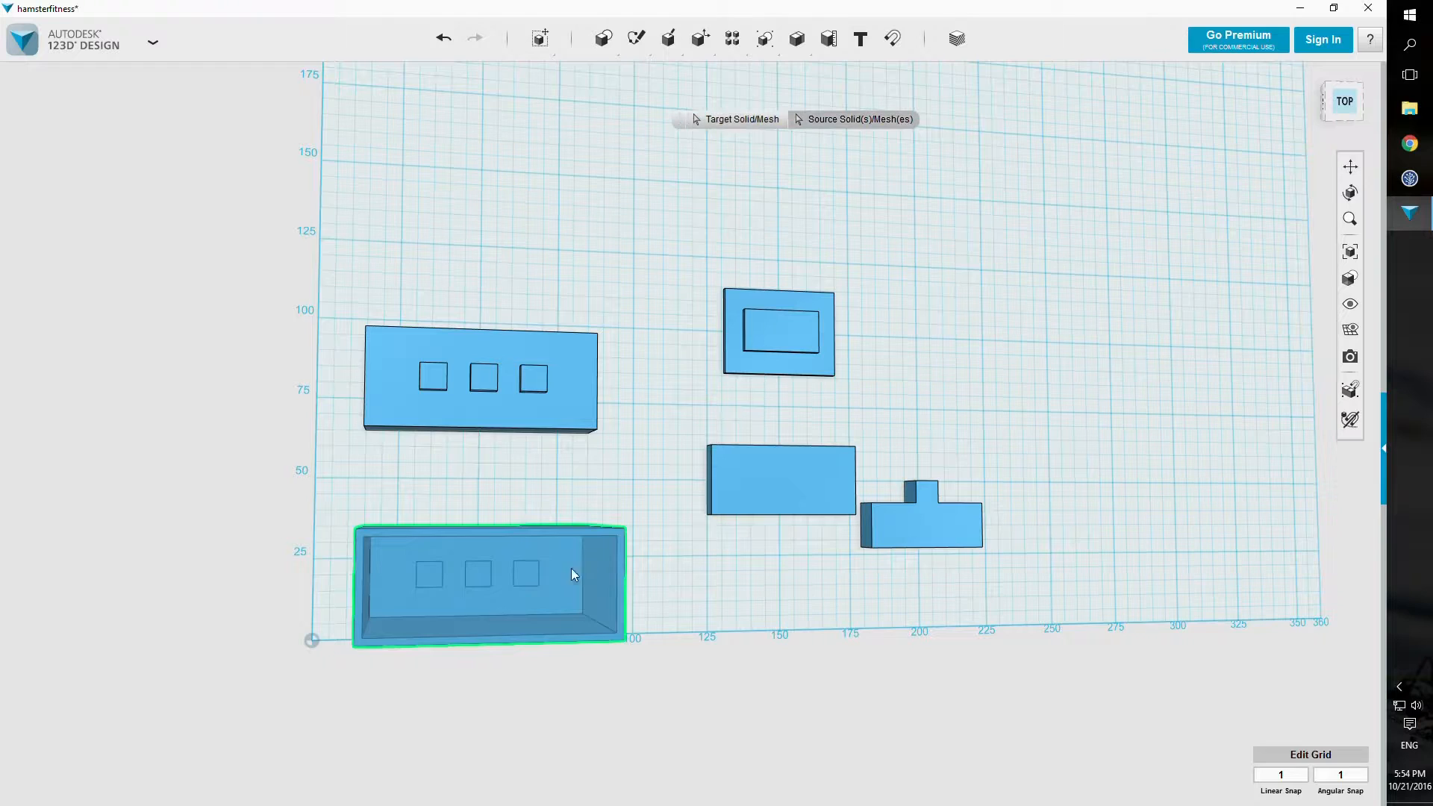
click(526, 576)
right_drag(710, 550, 675, 355)
key(bracketright)
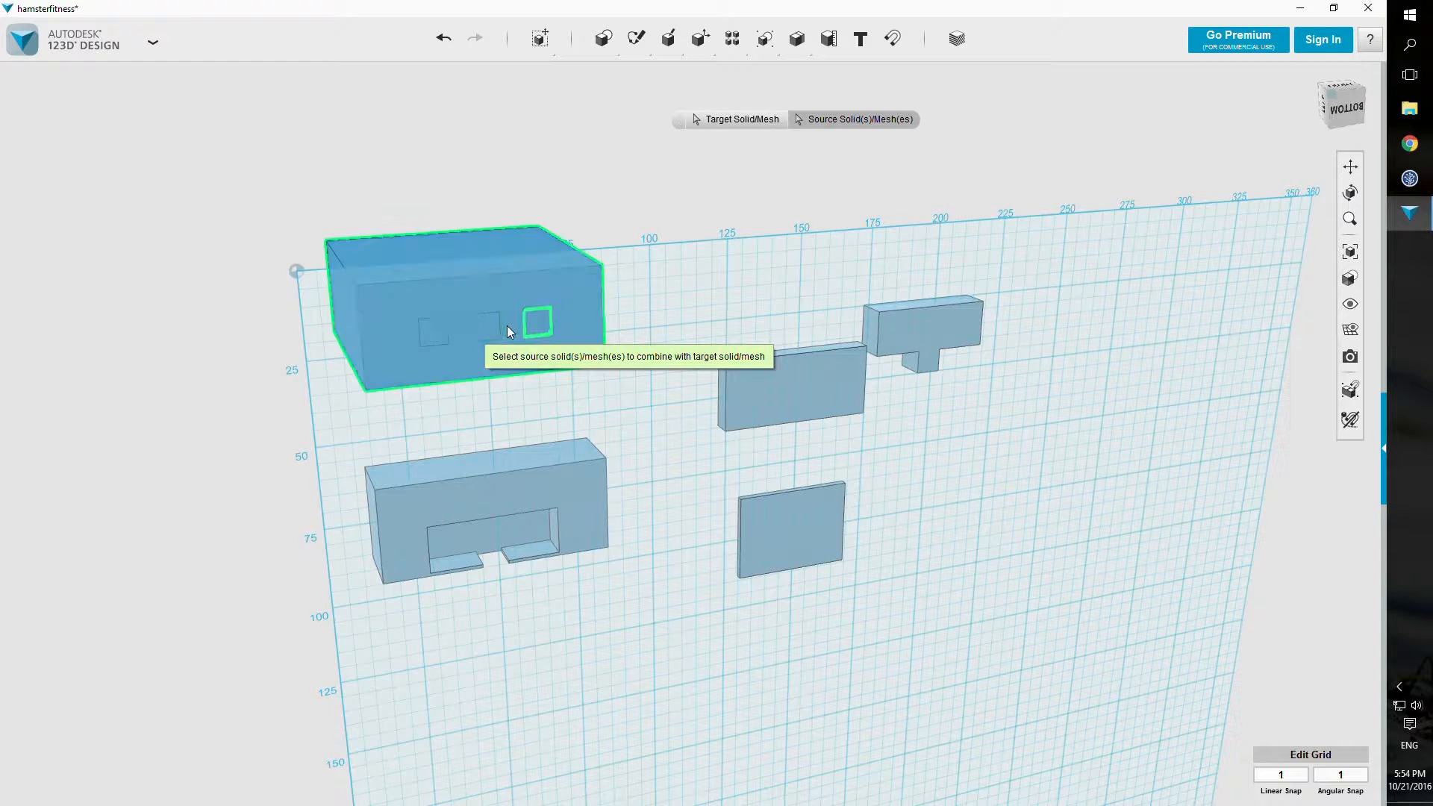
key(Return)
key(bracketright)
click(580, 311)
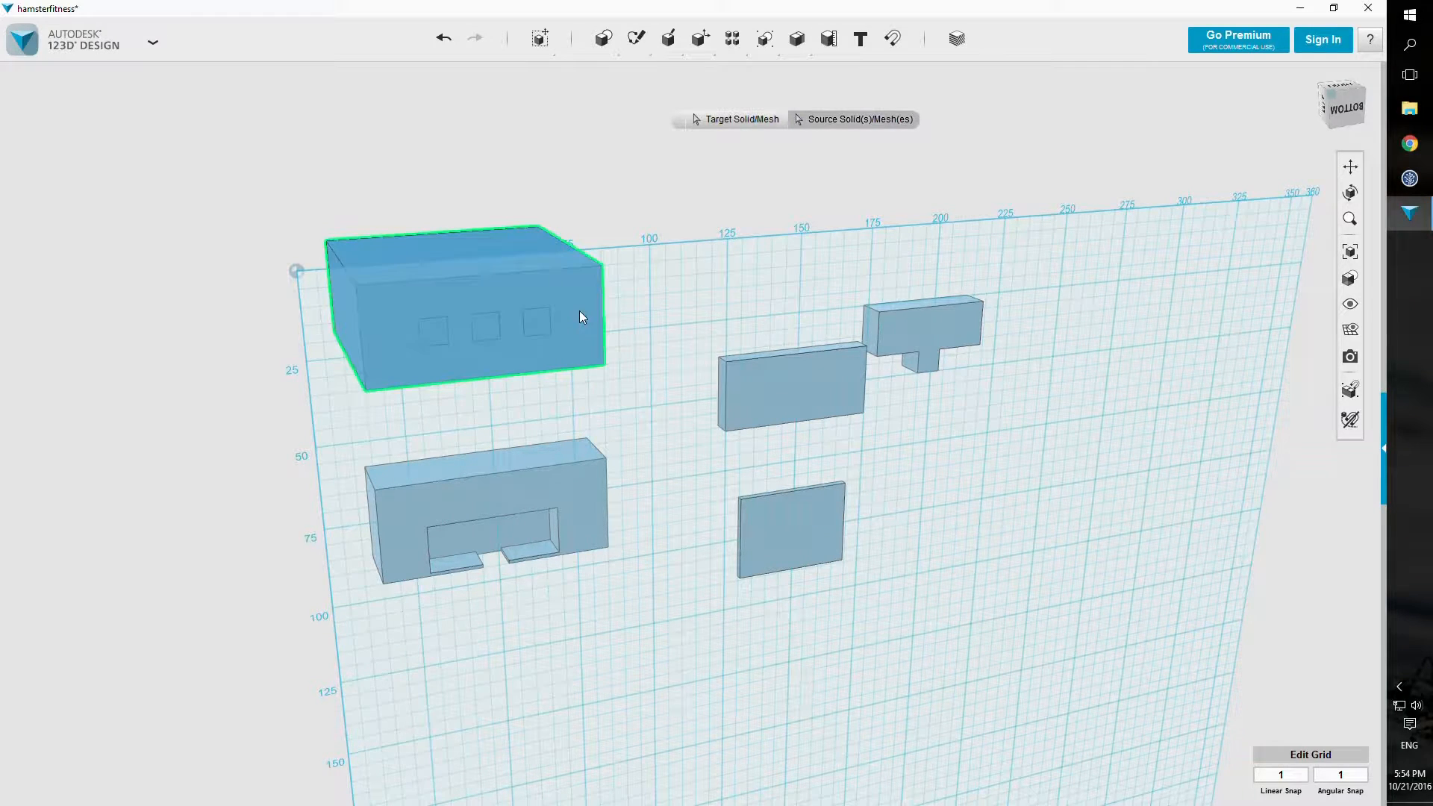
click(540, 319)
key(Return)
Step: Subtract the three small boxes from the hollow box, cutting a row of square openings in its floor
key(bracketright)
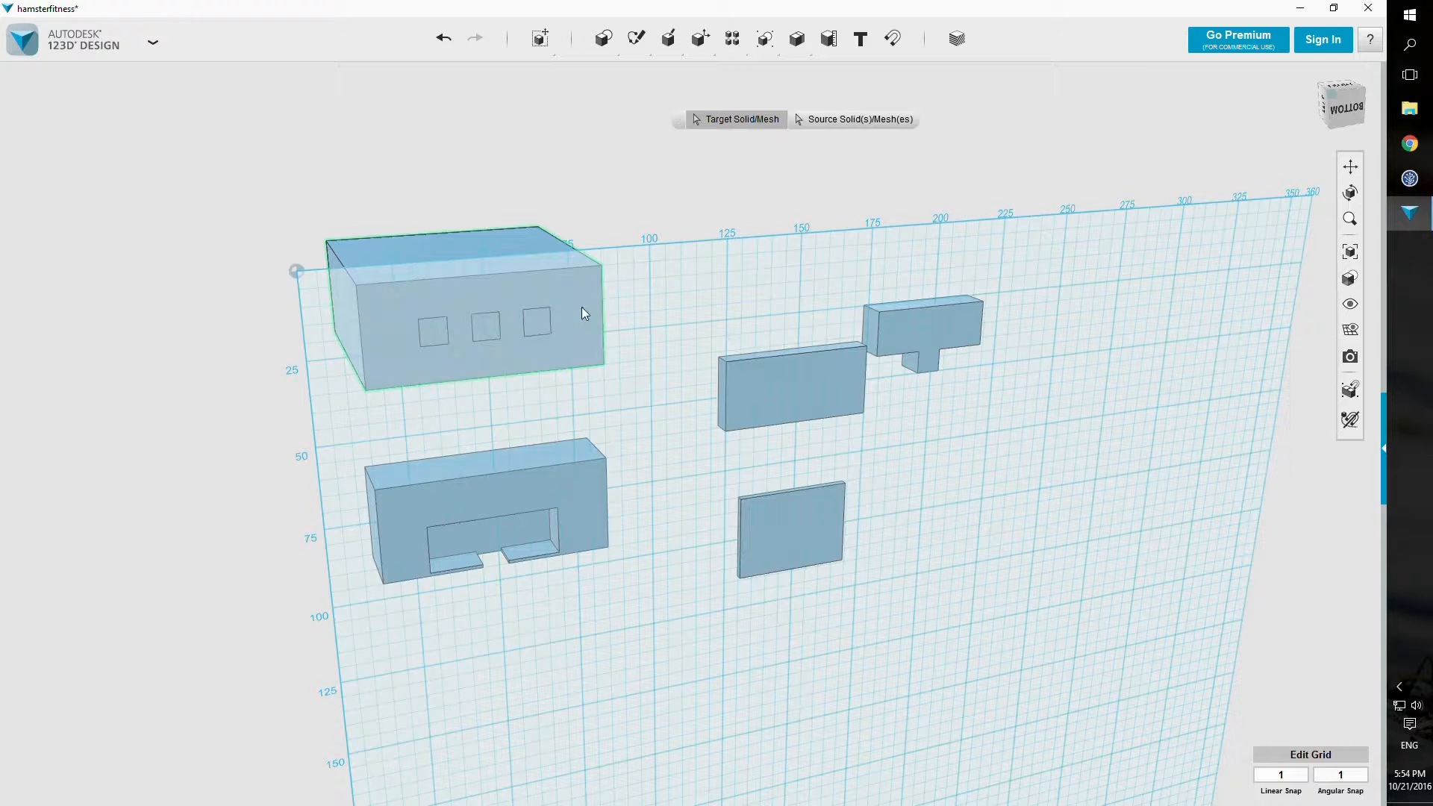
click(583, 311)
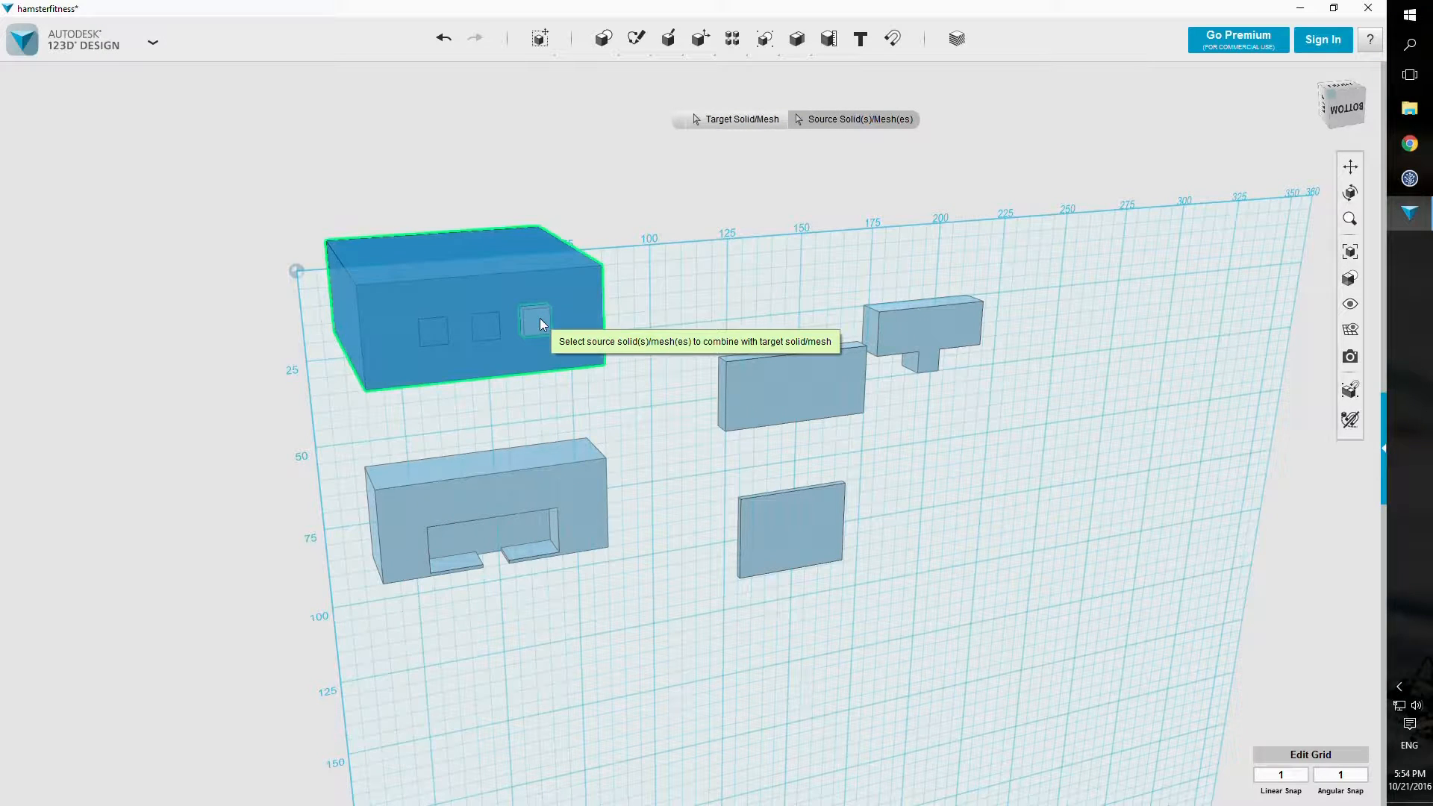
click(540, 319)
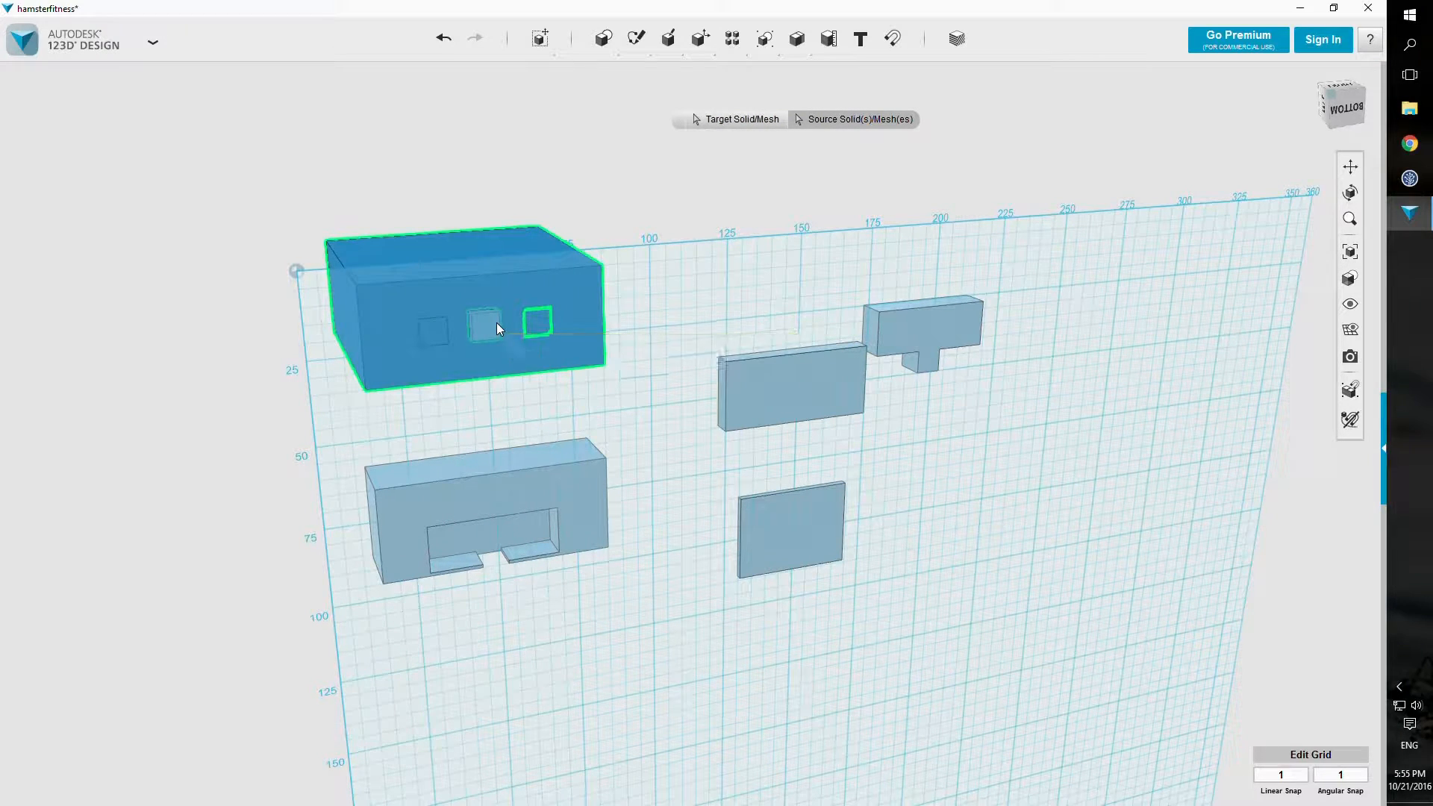
click(496, 323)
click(437, 331)
right_drag(560, 266, 751, 427)
click(751, 426)
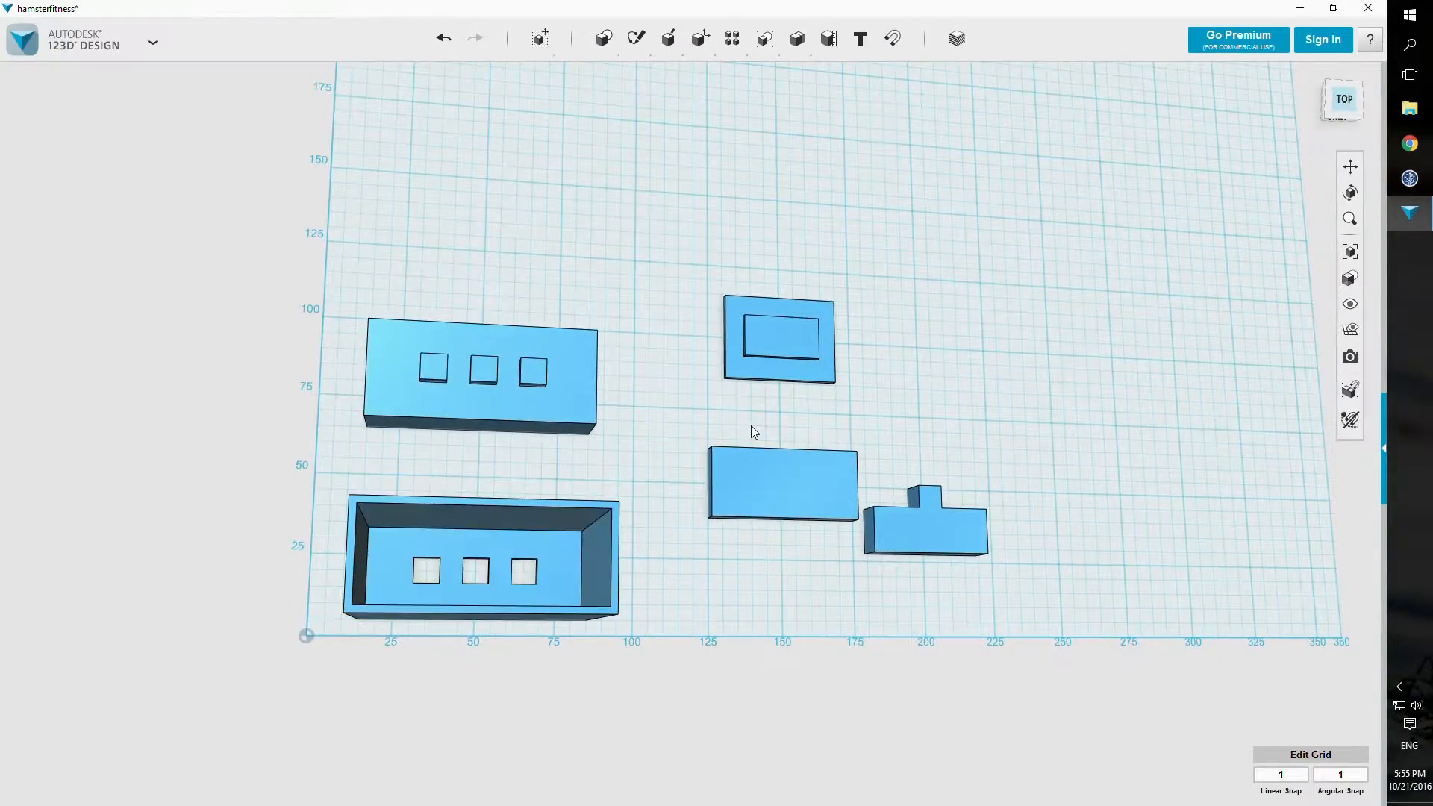
Step: Merge the three small boxes on top of the cut box with that box into one solid
mouse_move(669, 481)
right_down()
mouse_move(665, 464)
mouse_move(672, 496)
right_up()
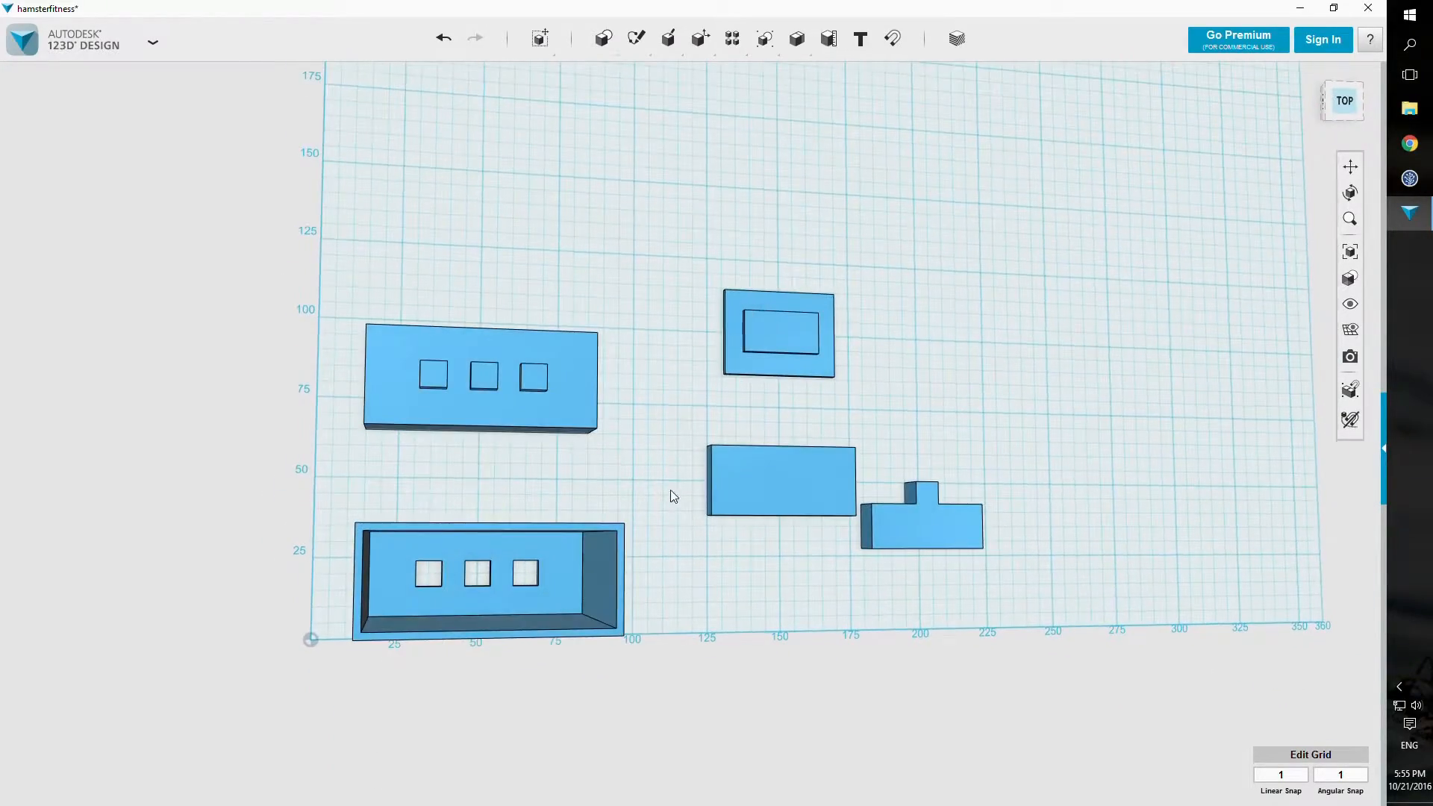
click(563, 375)
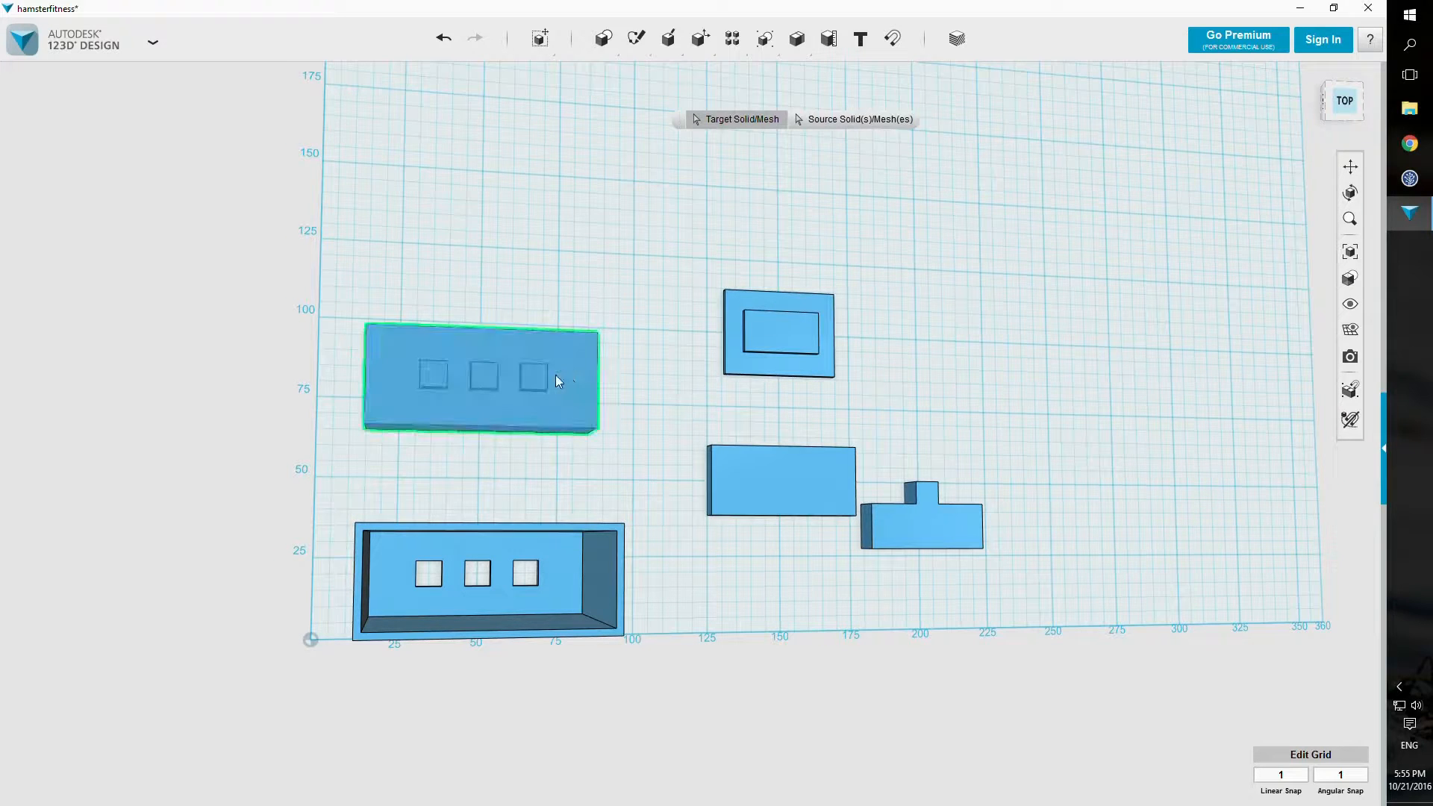
click(533, 374)
click(487, 380)
click(435, 373)
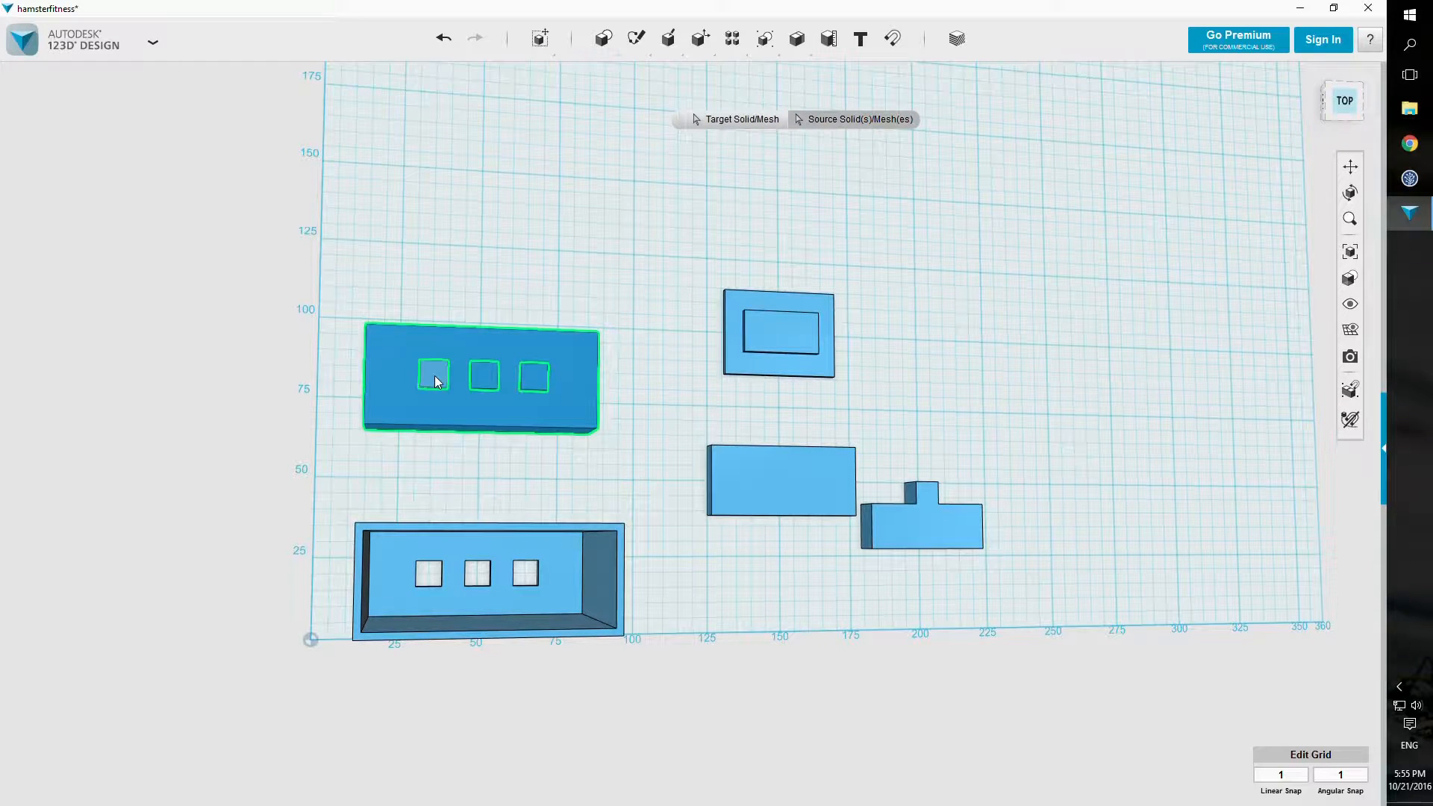
key(Return)
Step: Measure the T-shaped piece and the end face and edge of its wide part
right_drag(599, 299, 391, 499)
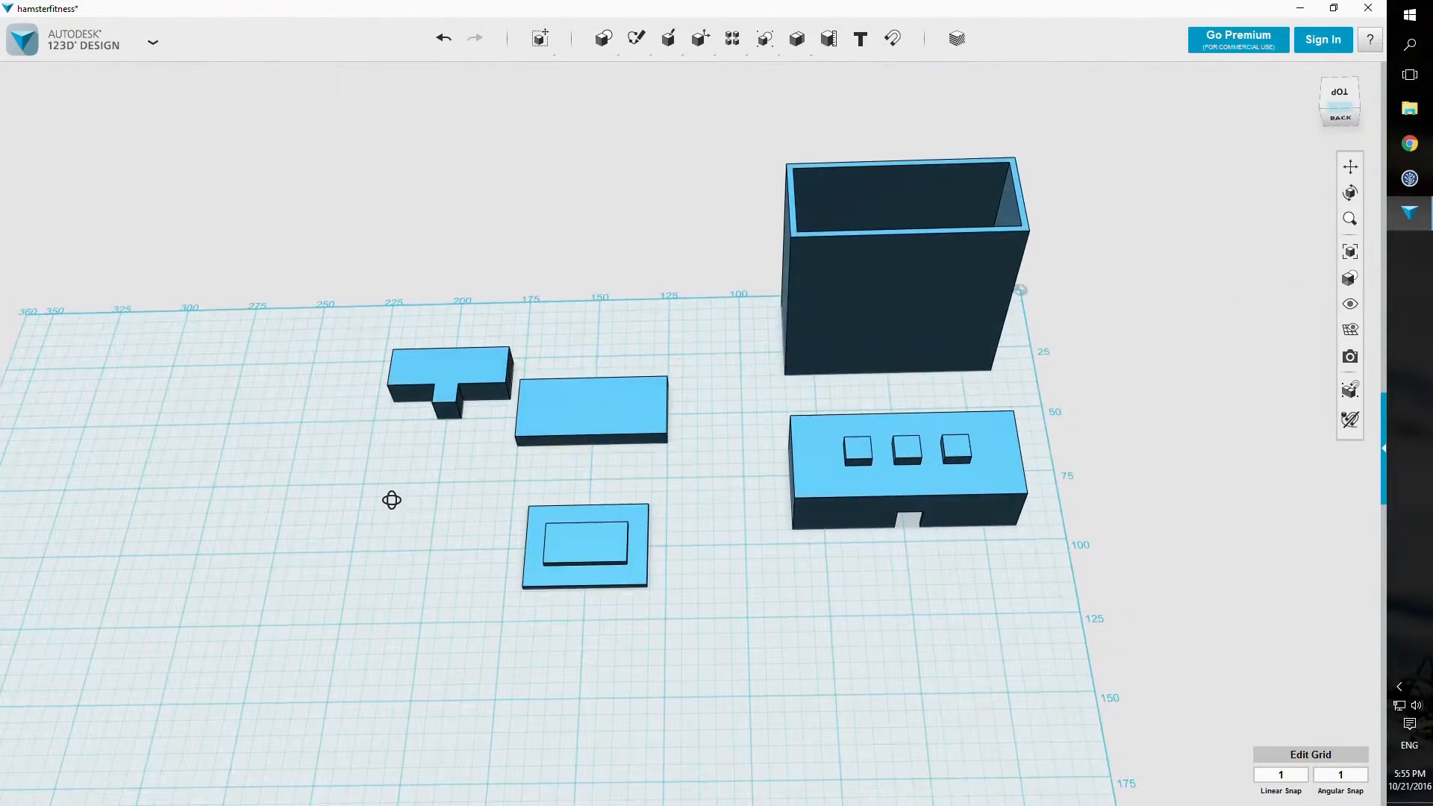
right_drag(890, 441, 784, 448)
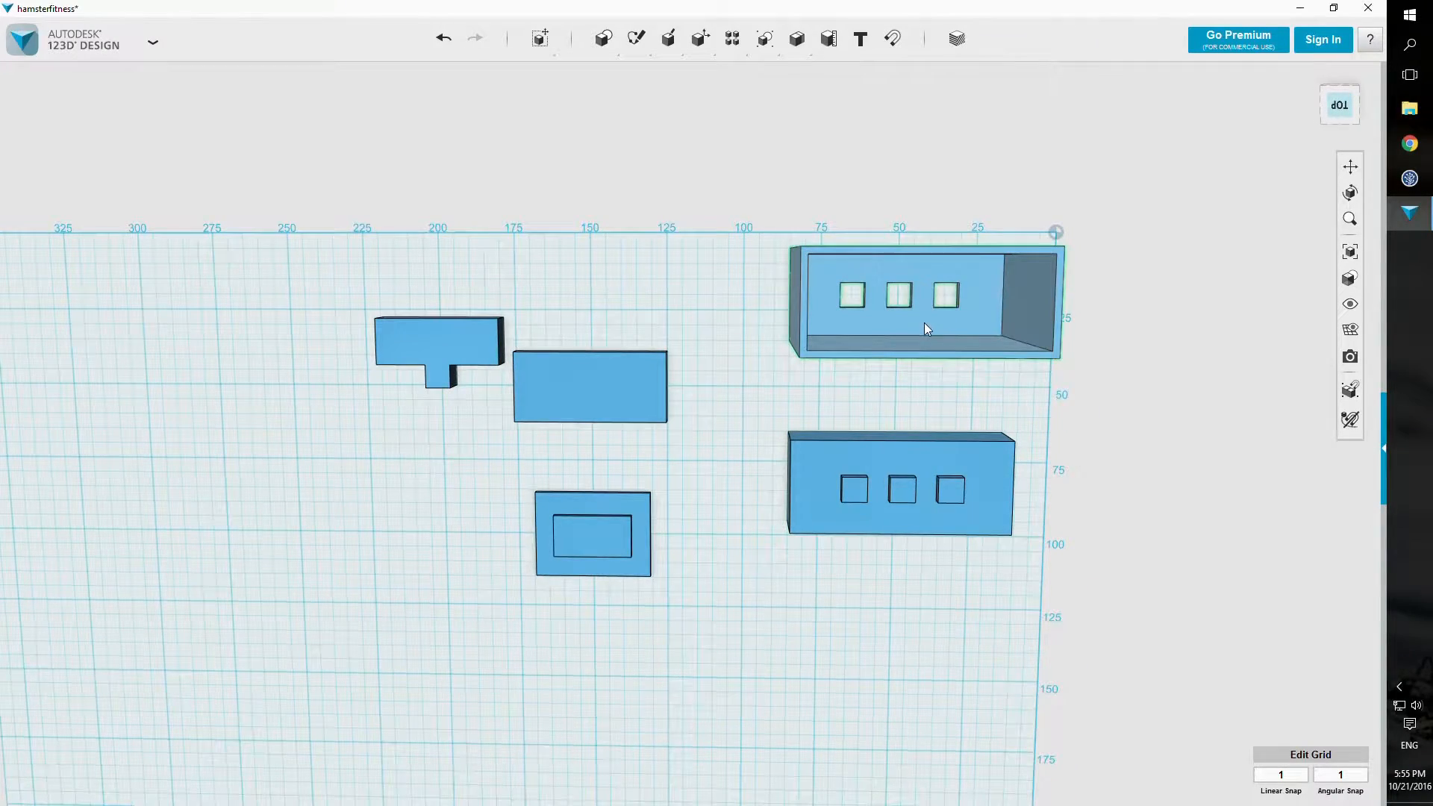
right_drag(896, 341, 944, 392)
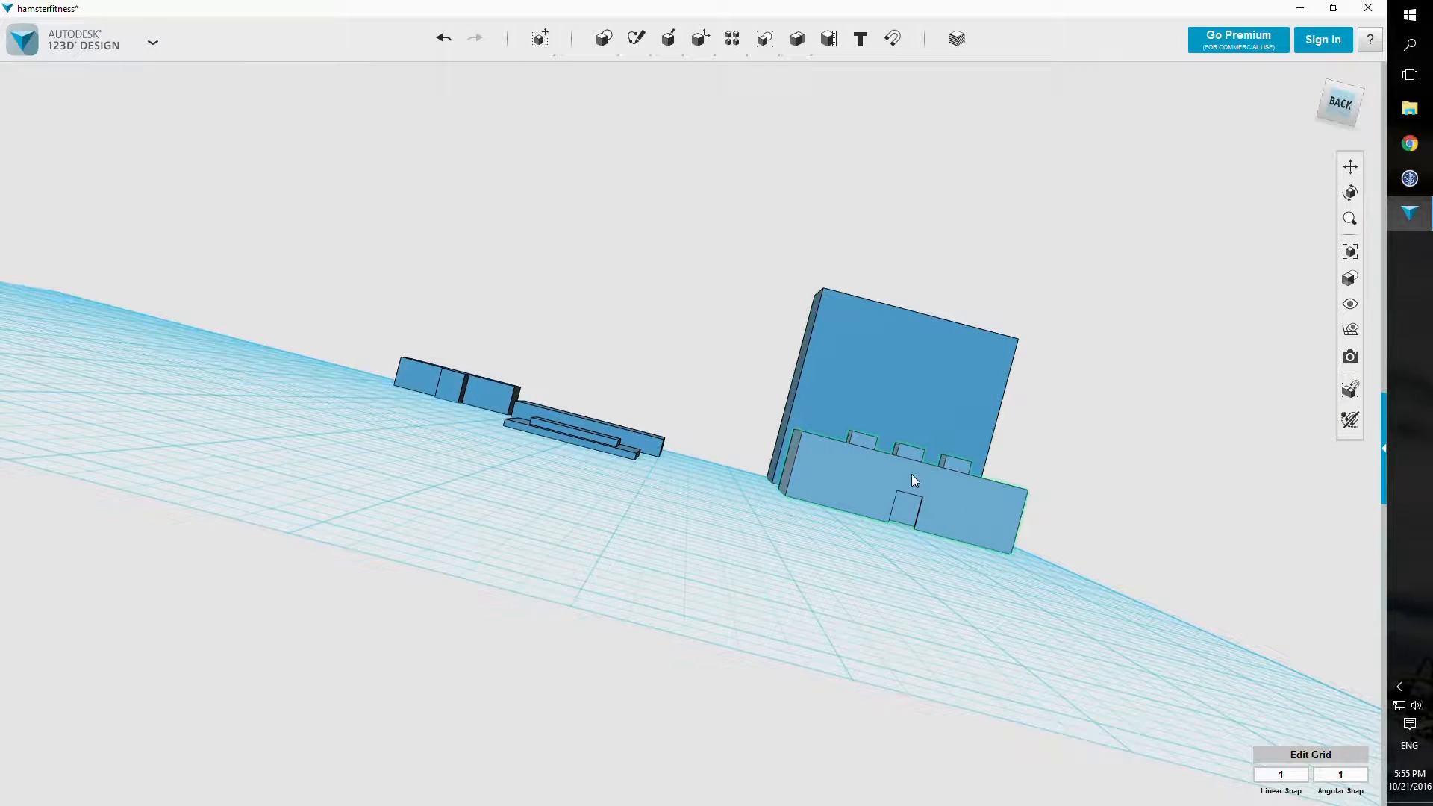
click(473, 393)
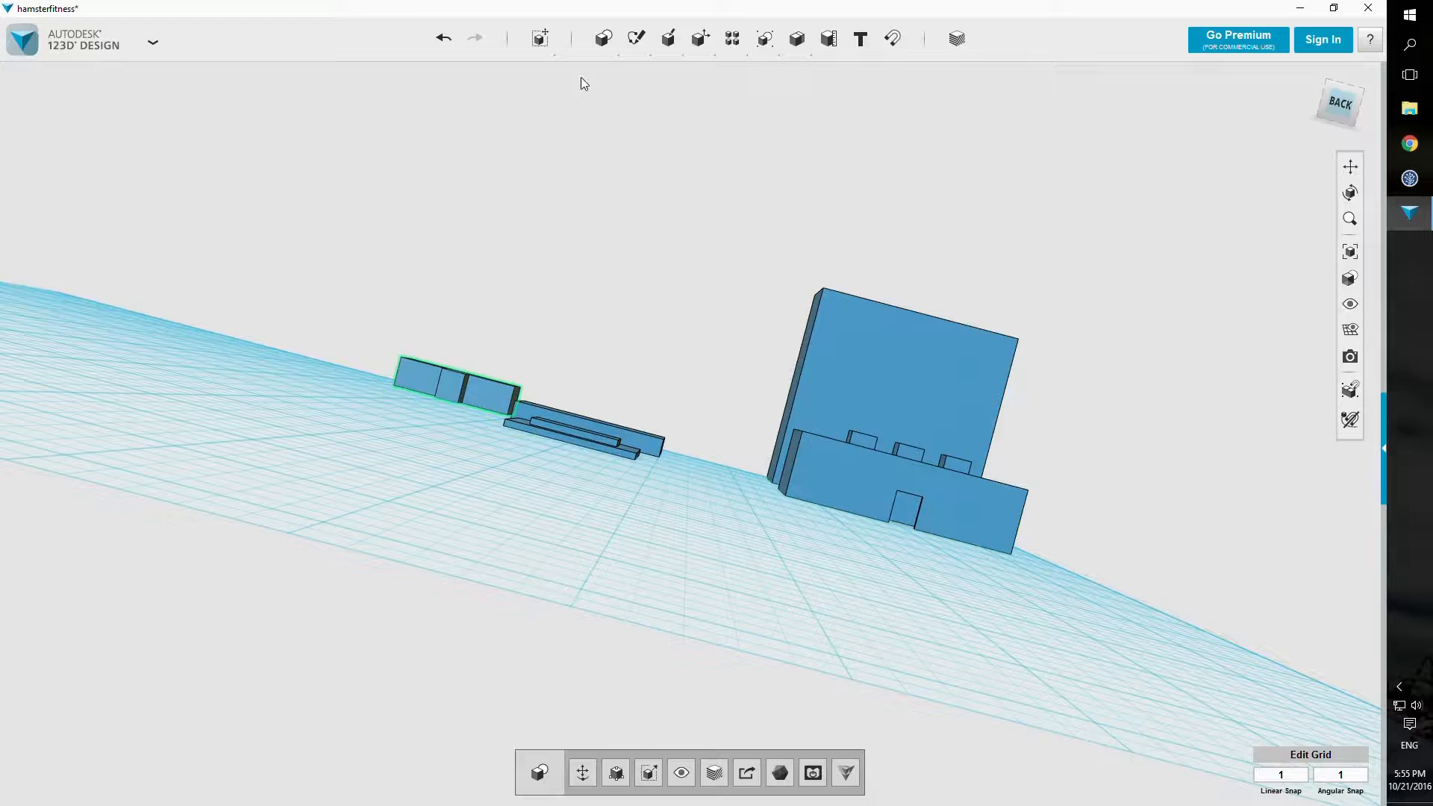
click(829, 38)
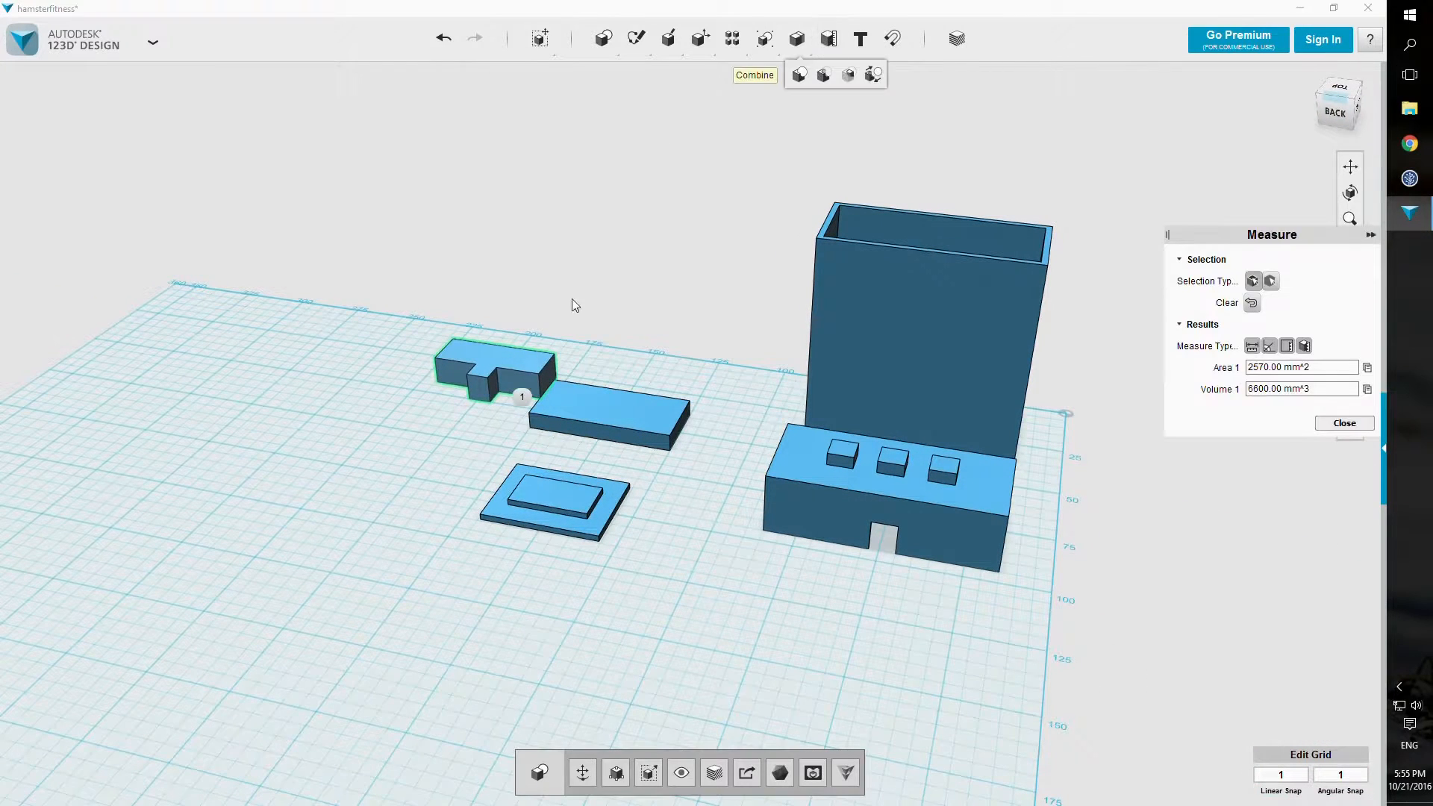
click(549, 379)
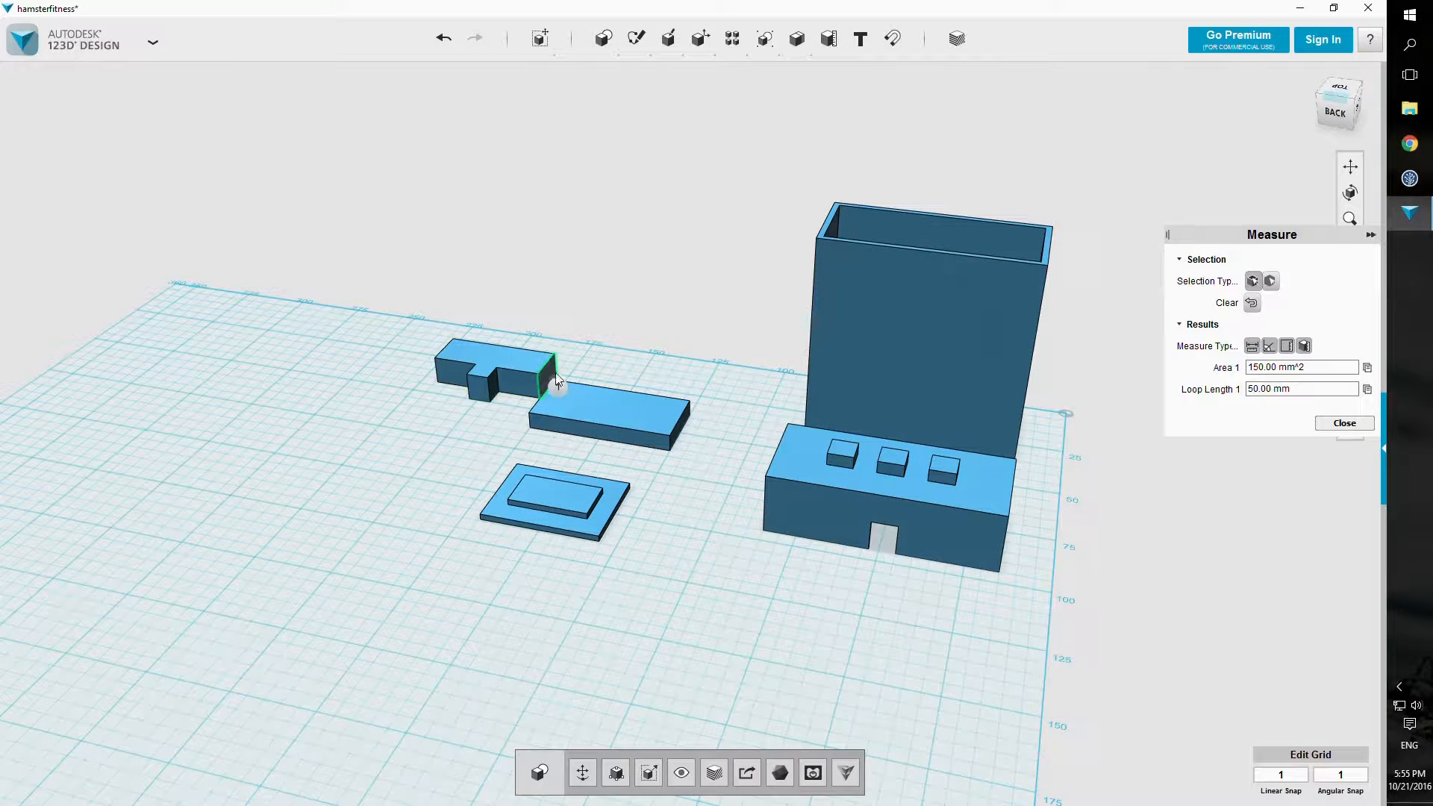
click(558, 372)
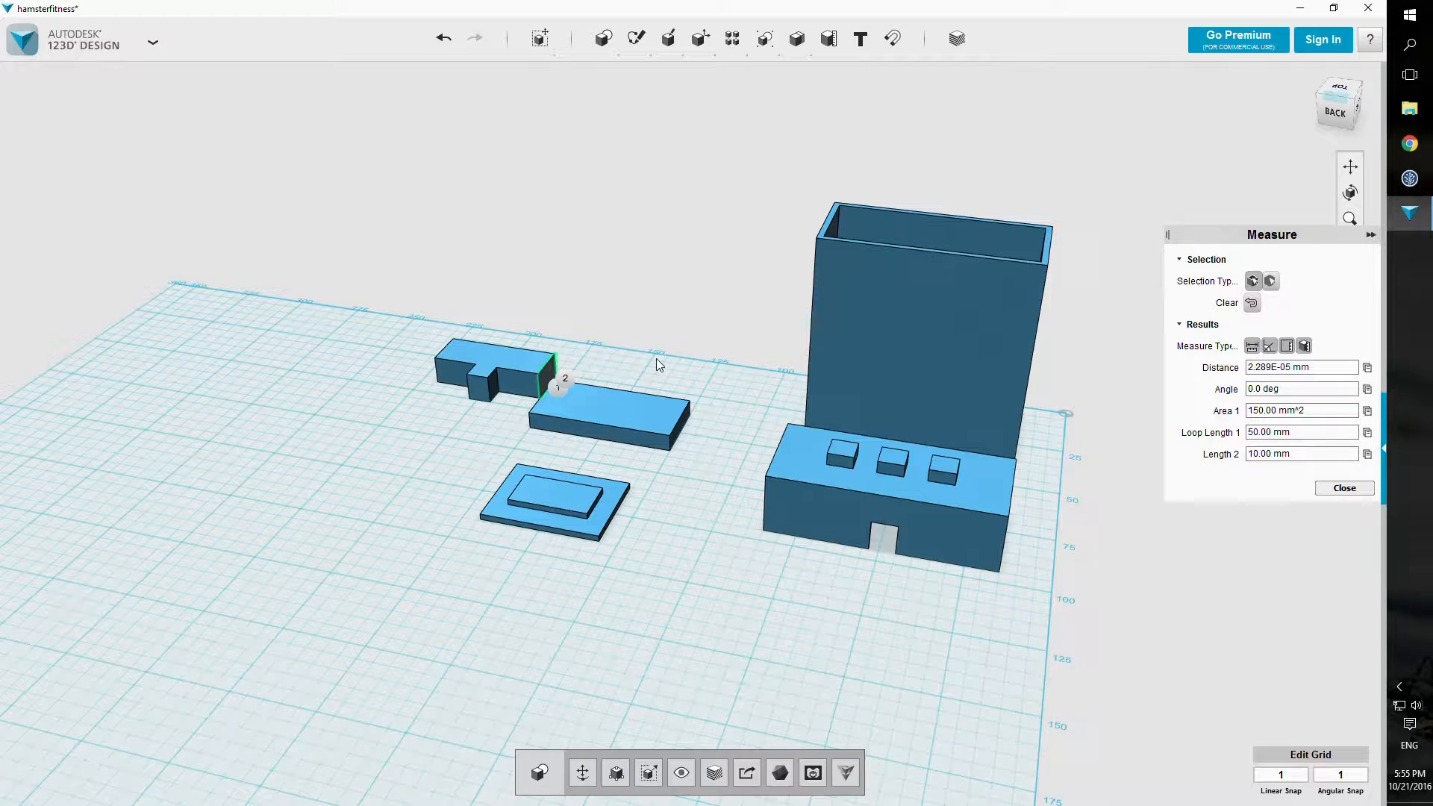
key(Escape)
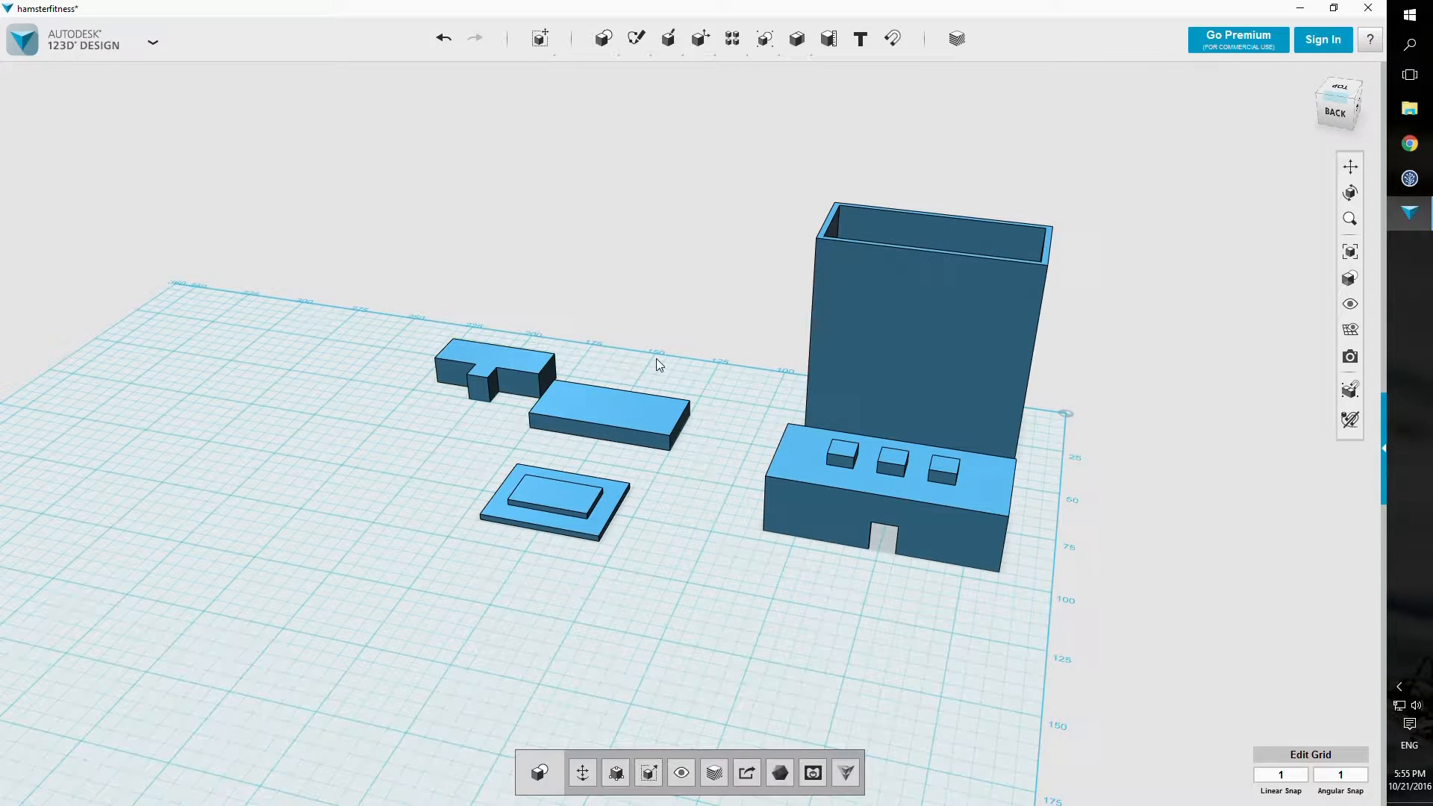
Step: Measure the vertical corner edge of the base box with the three pegs
click(830, 27)
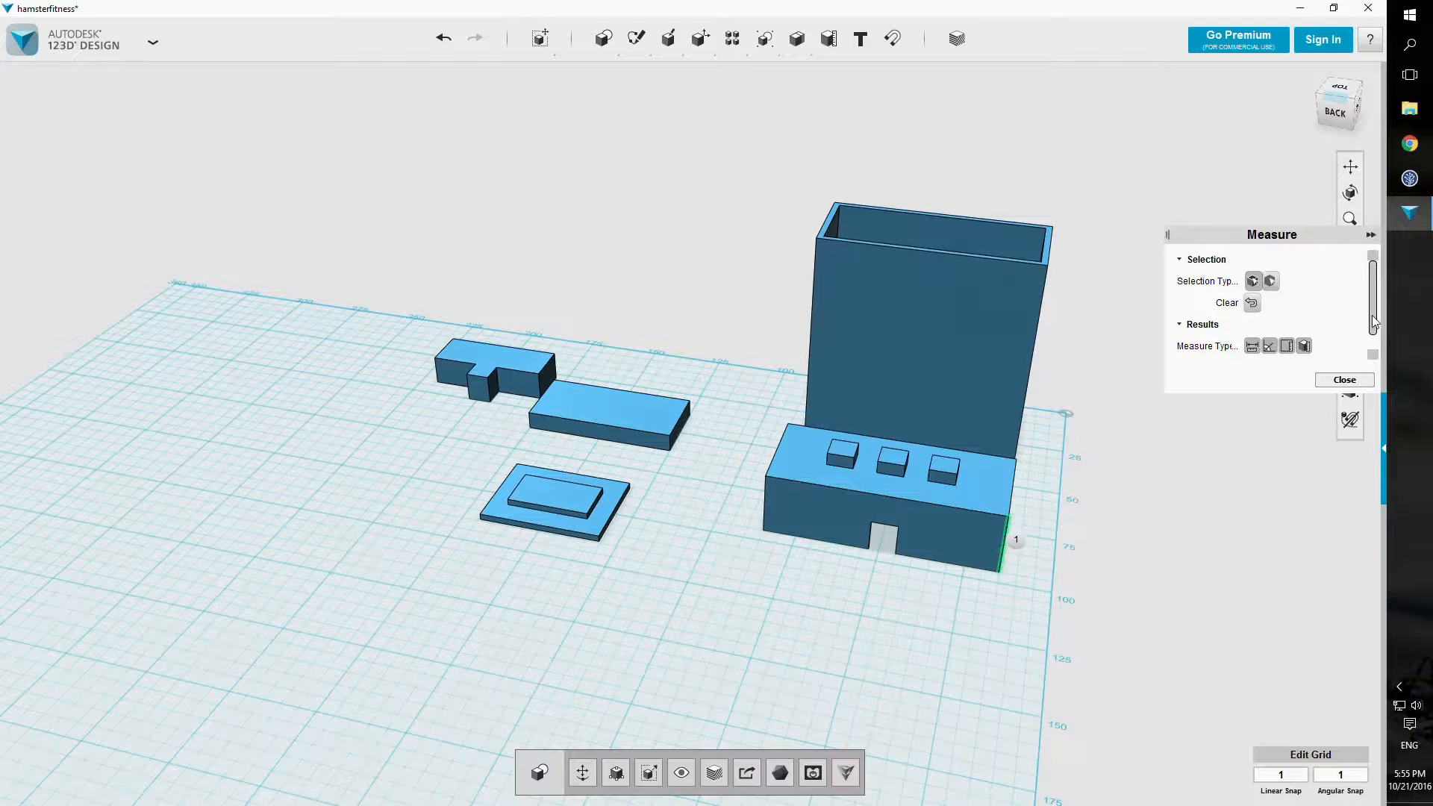
drag(1373, 318, 1376, 336)
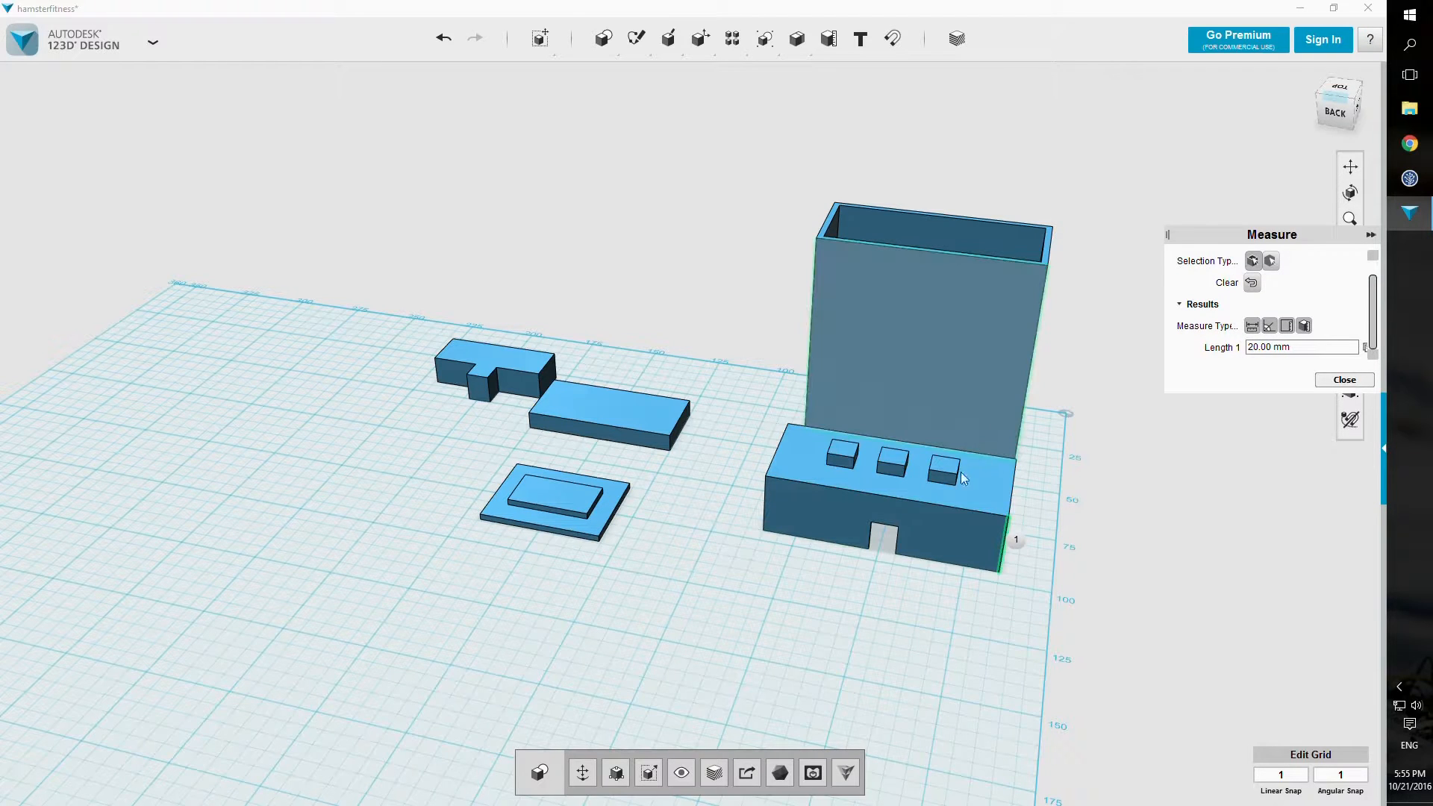
key(Escape)
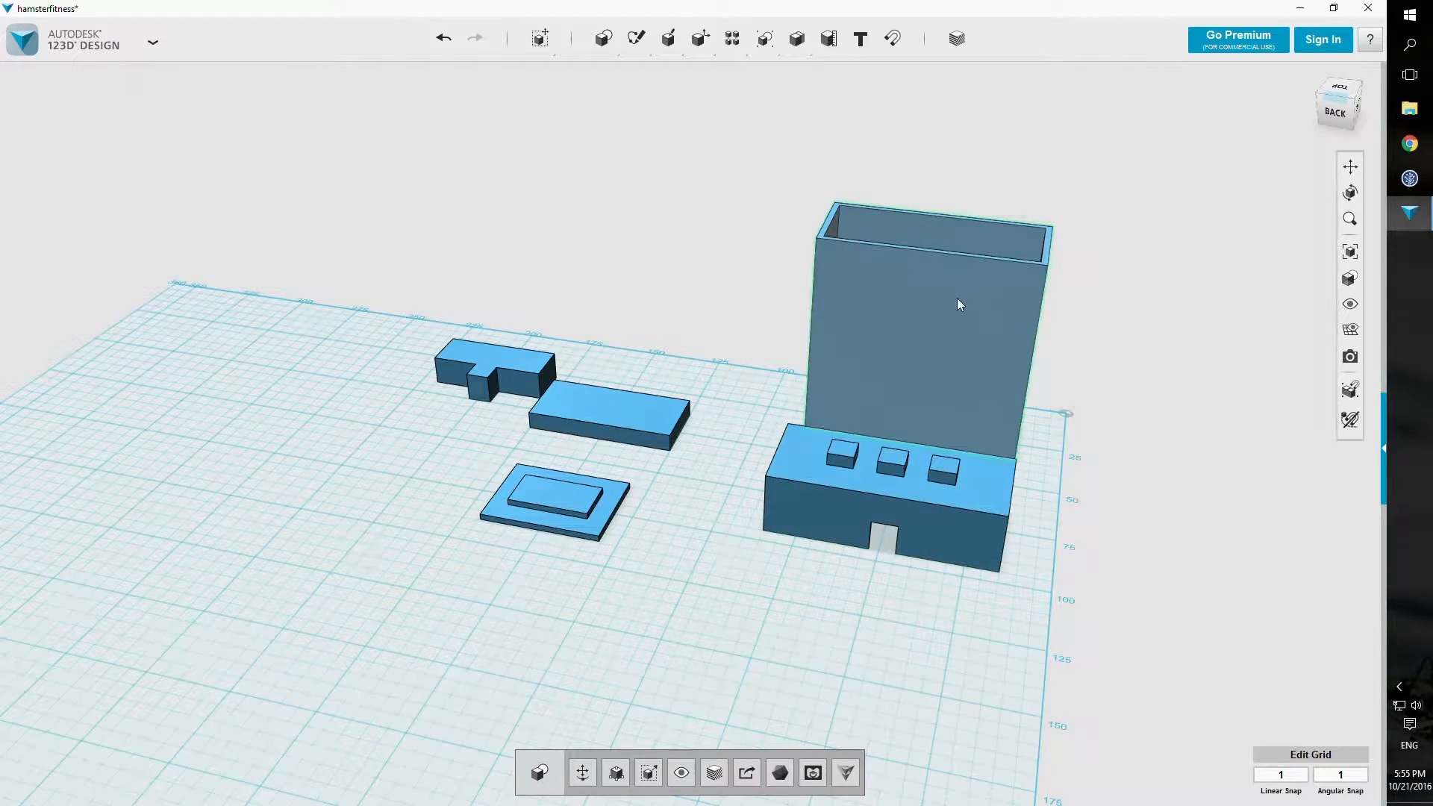
Step: Move the hollow box onto the base box so that the pegs fit into its floor openings
right_drag(1120, 406, 1022, 399)
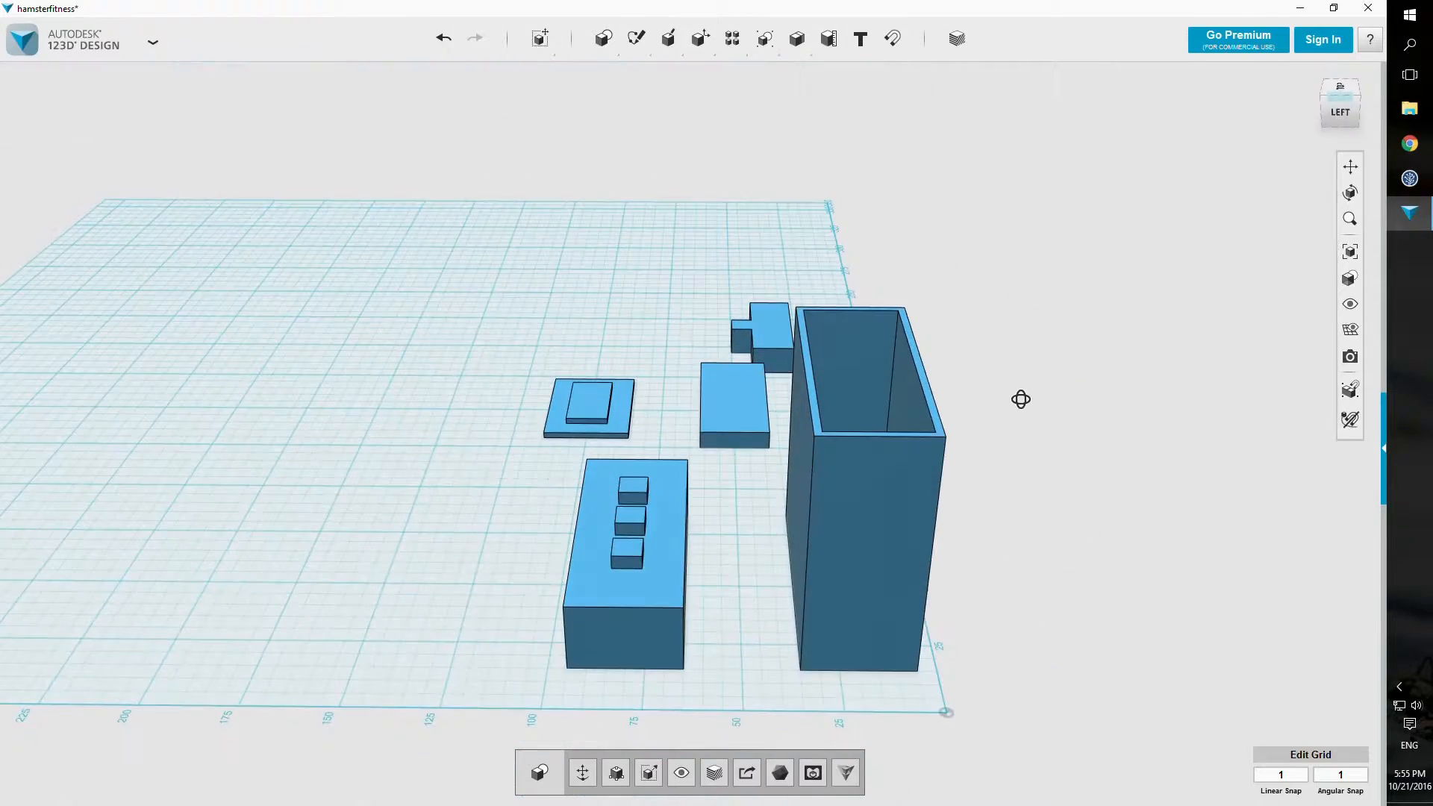
click(916, 503)
click(583, 773)
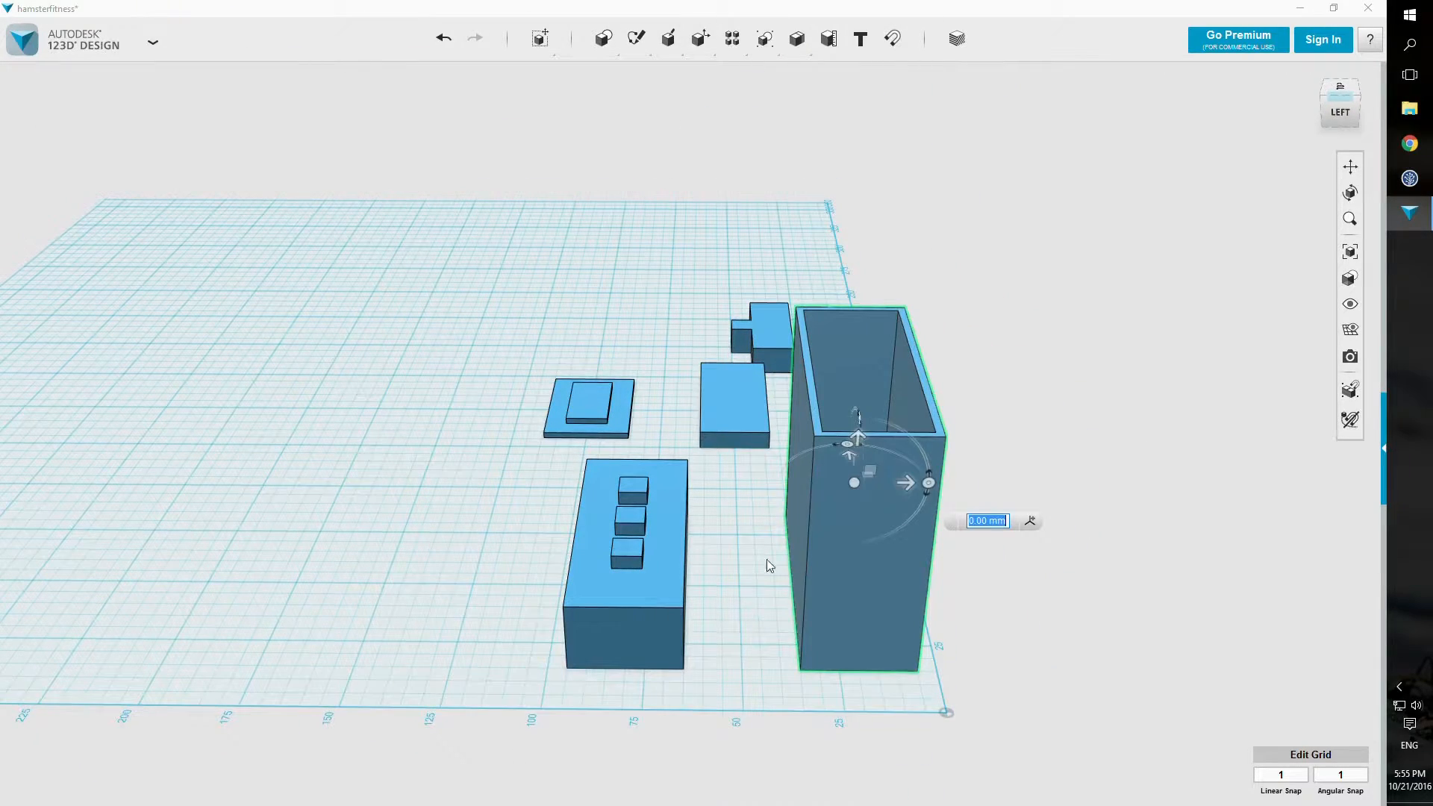
drag(907, 482, 625, 357)
mouse_move(990, 366)
right_down()
mouse_move(947, 303)
mouse_move(971, 345)
mouse_move(970, 306)
mouse_move(861, 284)
mouse_move(627, 289)
mouse_move(596, 310)
mouse_move(601, 352)
mouse_move(858, 253)
mouse_move(884, 333)
mouse_move(1023, 284)
mouse_move(1032, 252)
mouse_move(983, 240)
mouse_move(974, 303)
right_up()
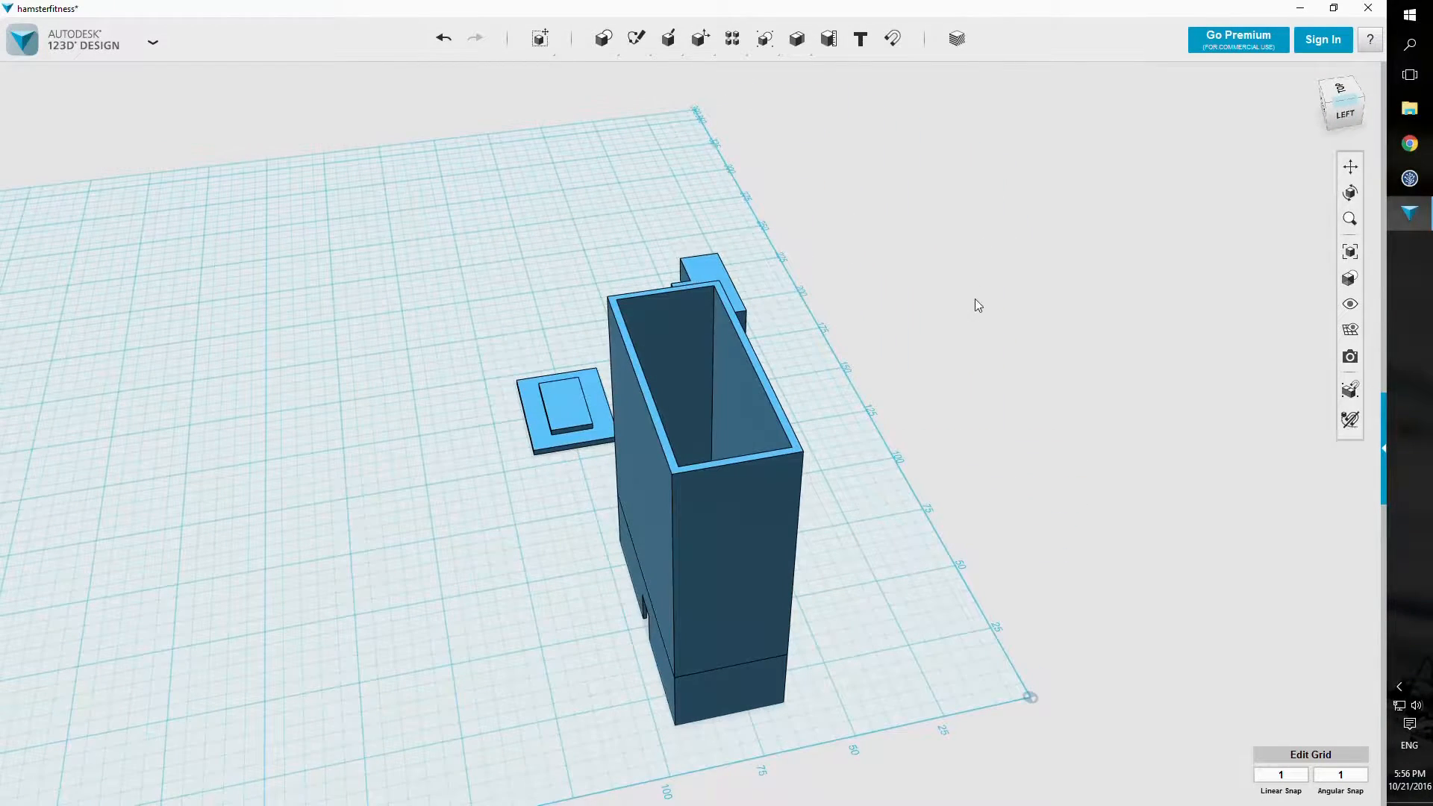
Step: Shorten the hollow box by extruding its open top rim by -30 mm
mouse_move(641, 43)
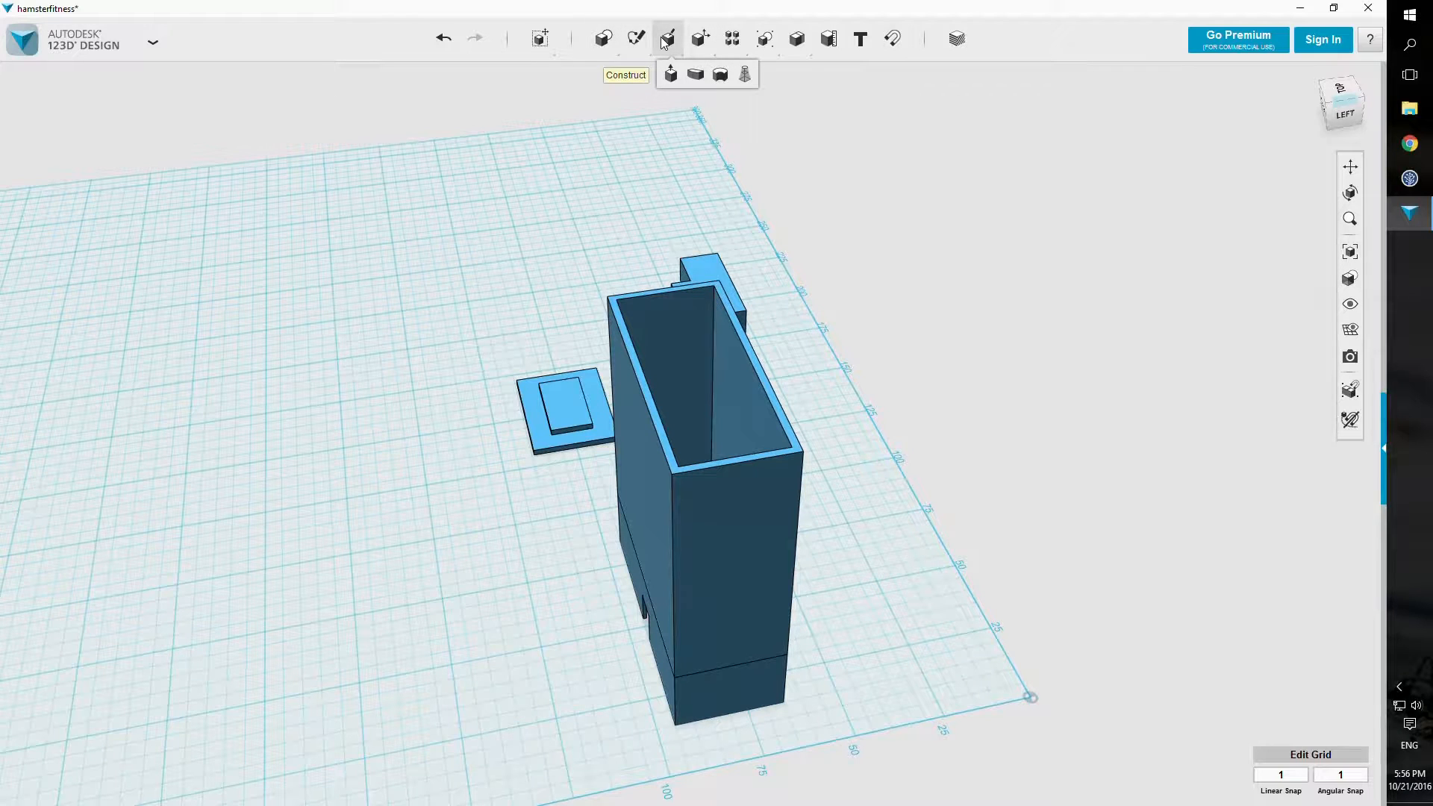
click(671, 74)
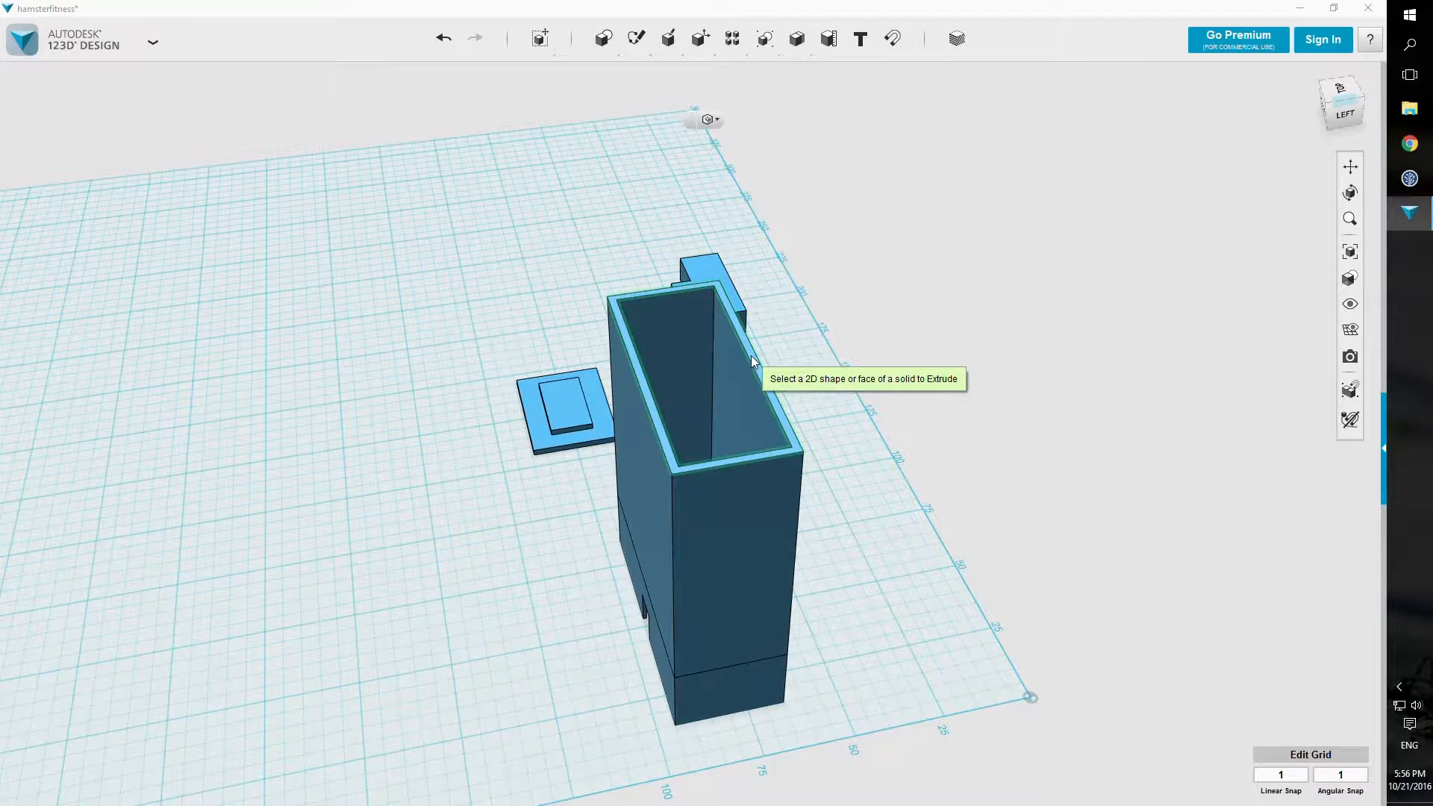
click(750, 325)
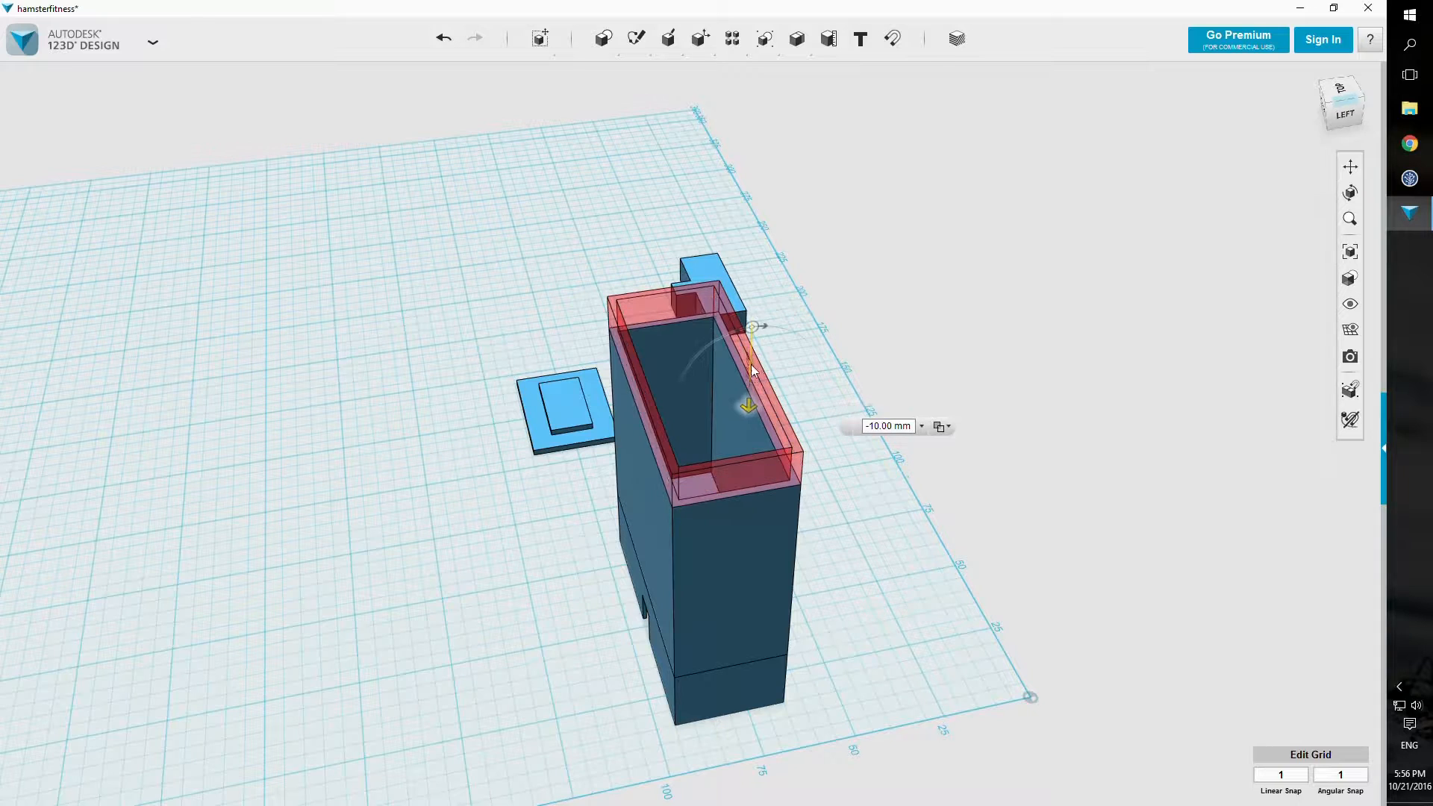
drag(752, 382, 754, 433)
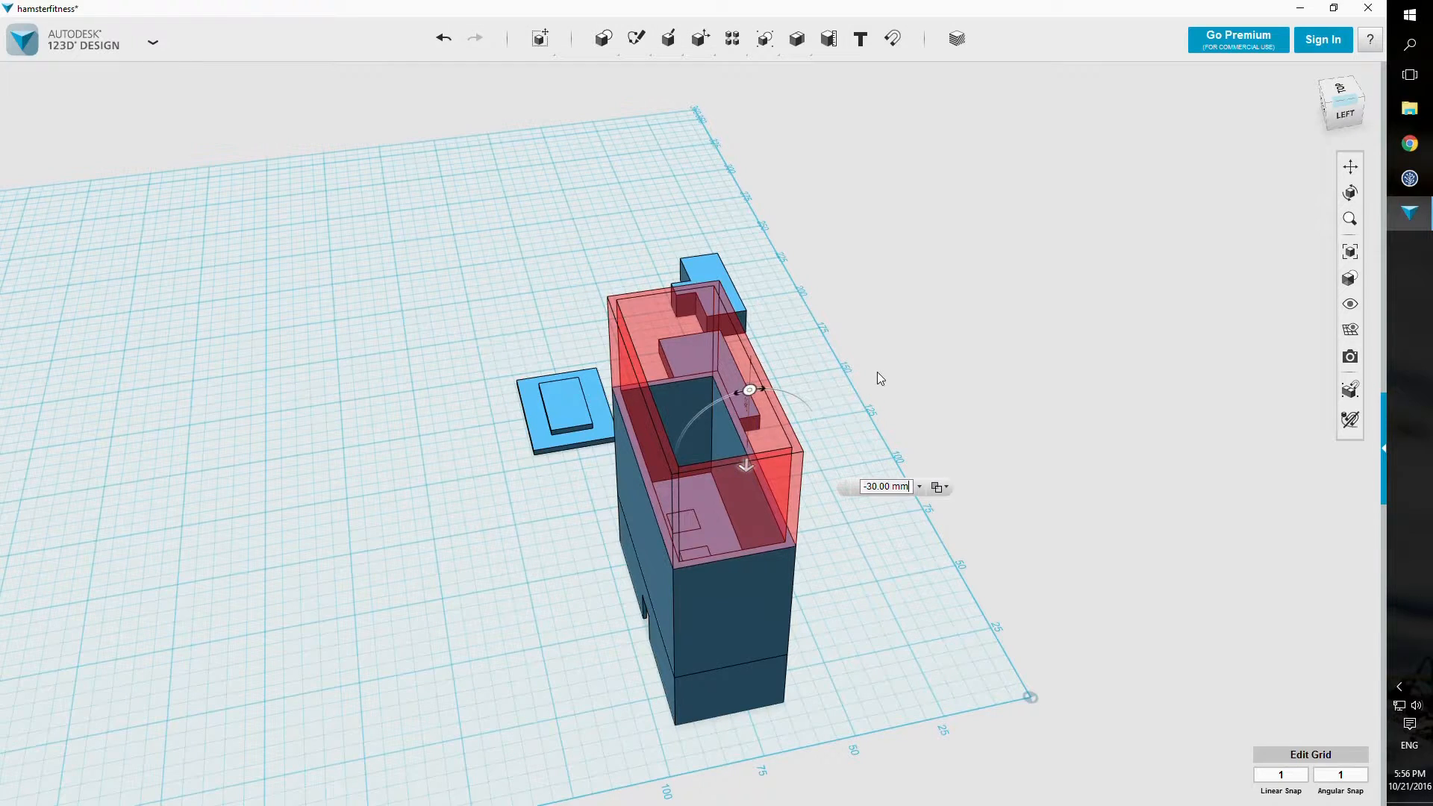
click(935, 345)
Step: Extrude the hollow box's inner floor face, the one around the three square openings, by -2 mm
right_drag(961, 333, 1113, 349)
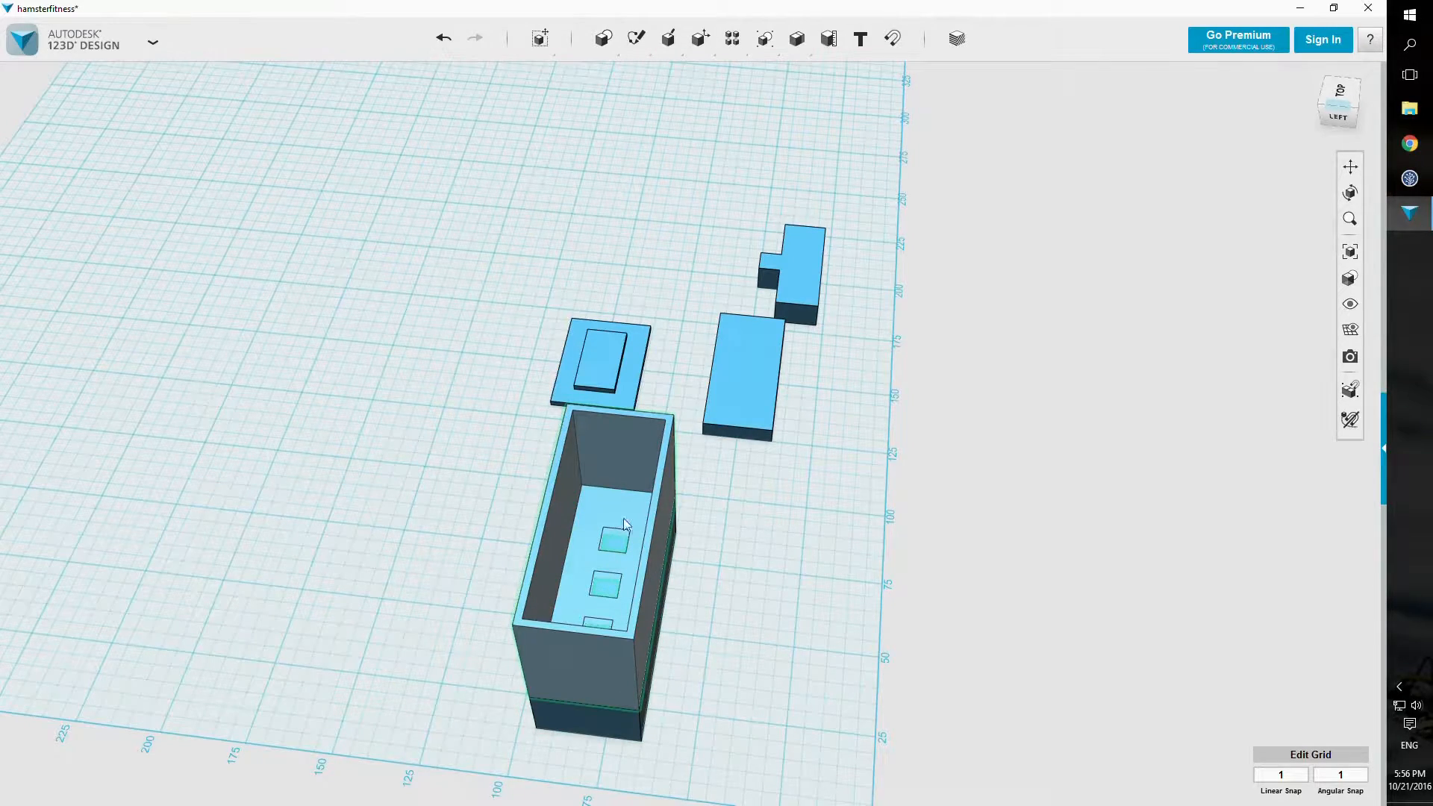
right_drag(646, 561, 533, 447)
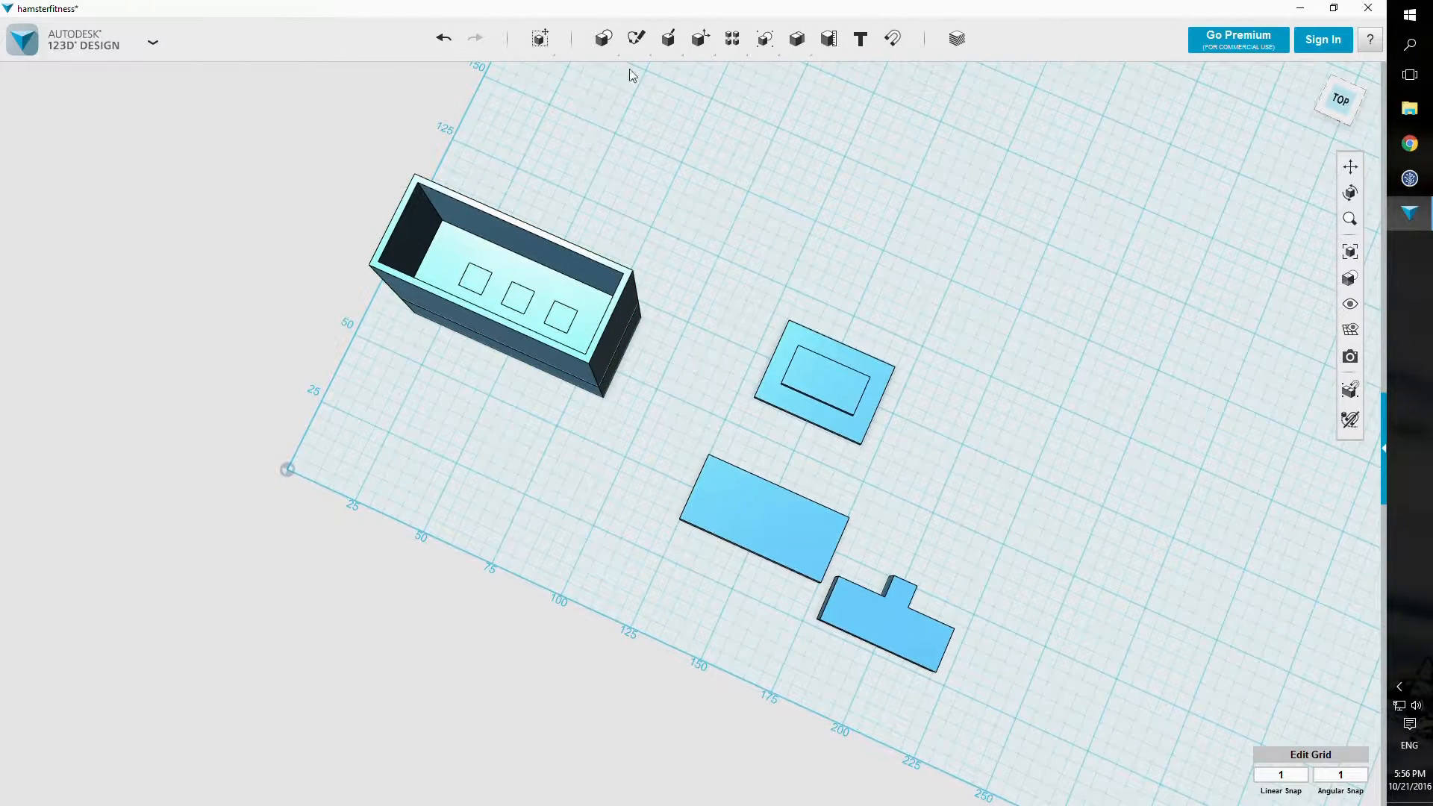
click(671, 74)
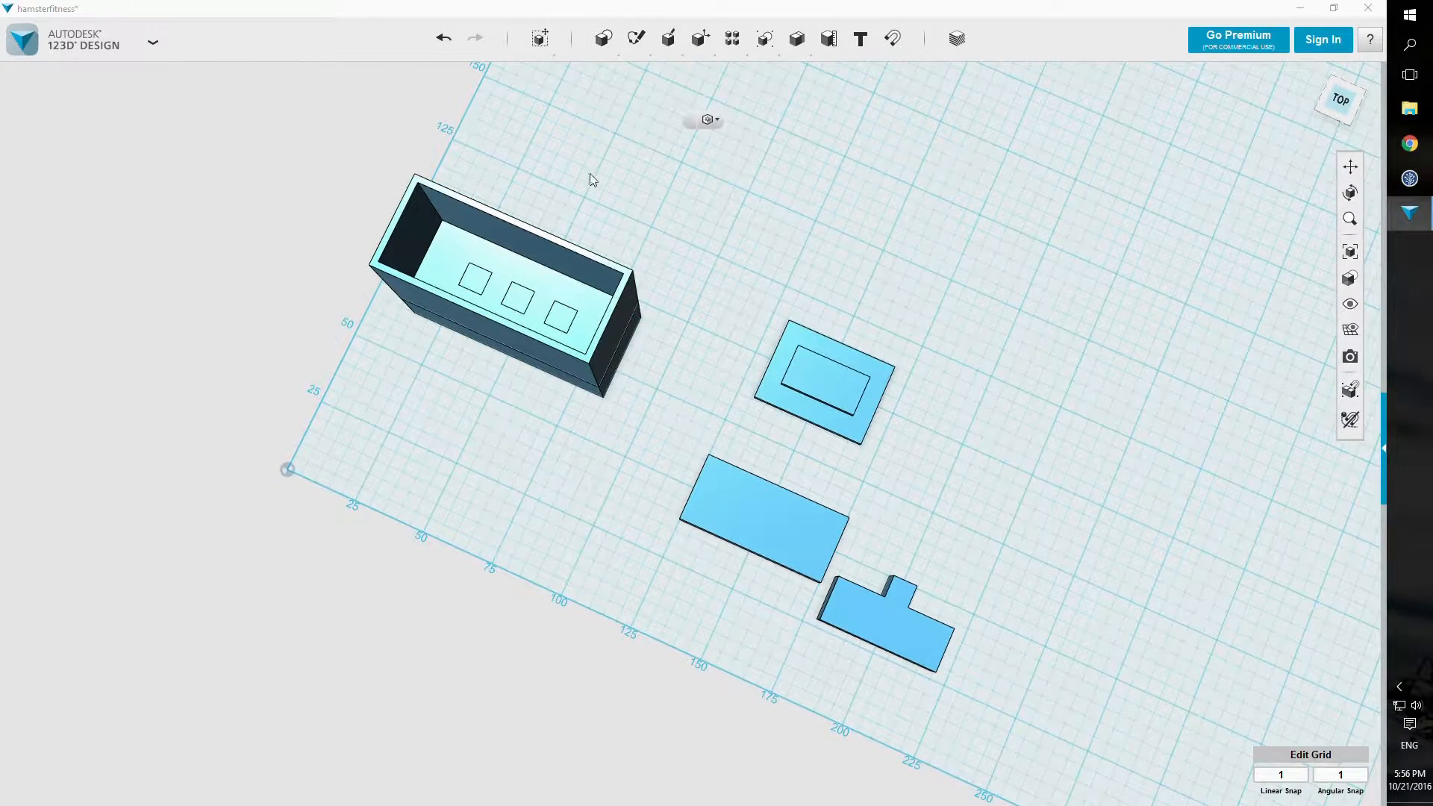
click(535, 284)
text(-5)
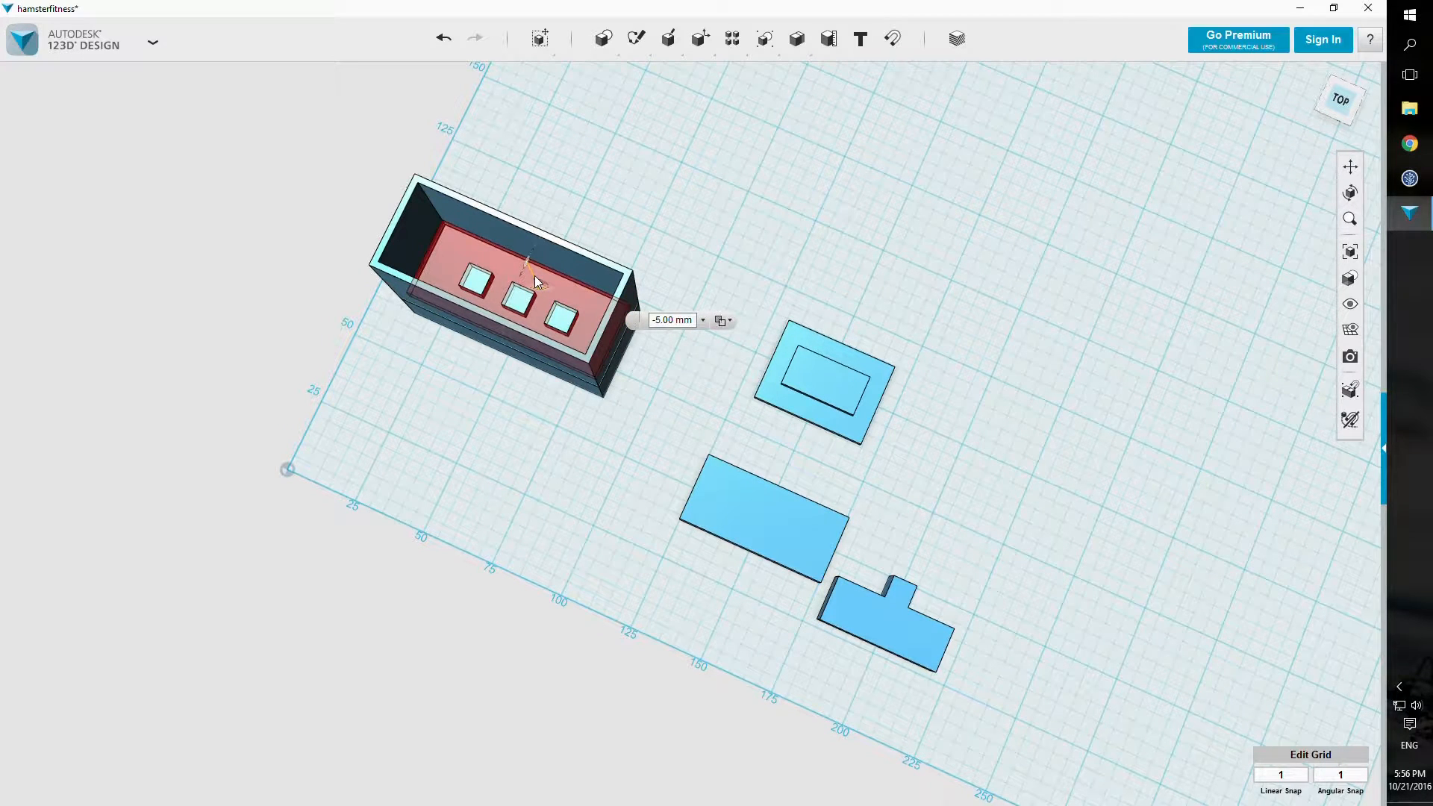
right_drag(723, 189, 627, 257)
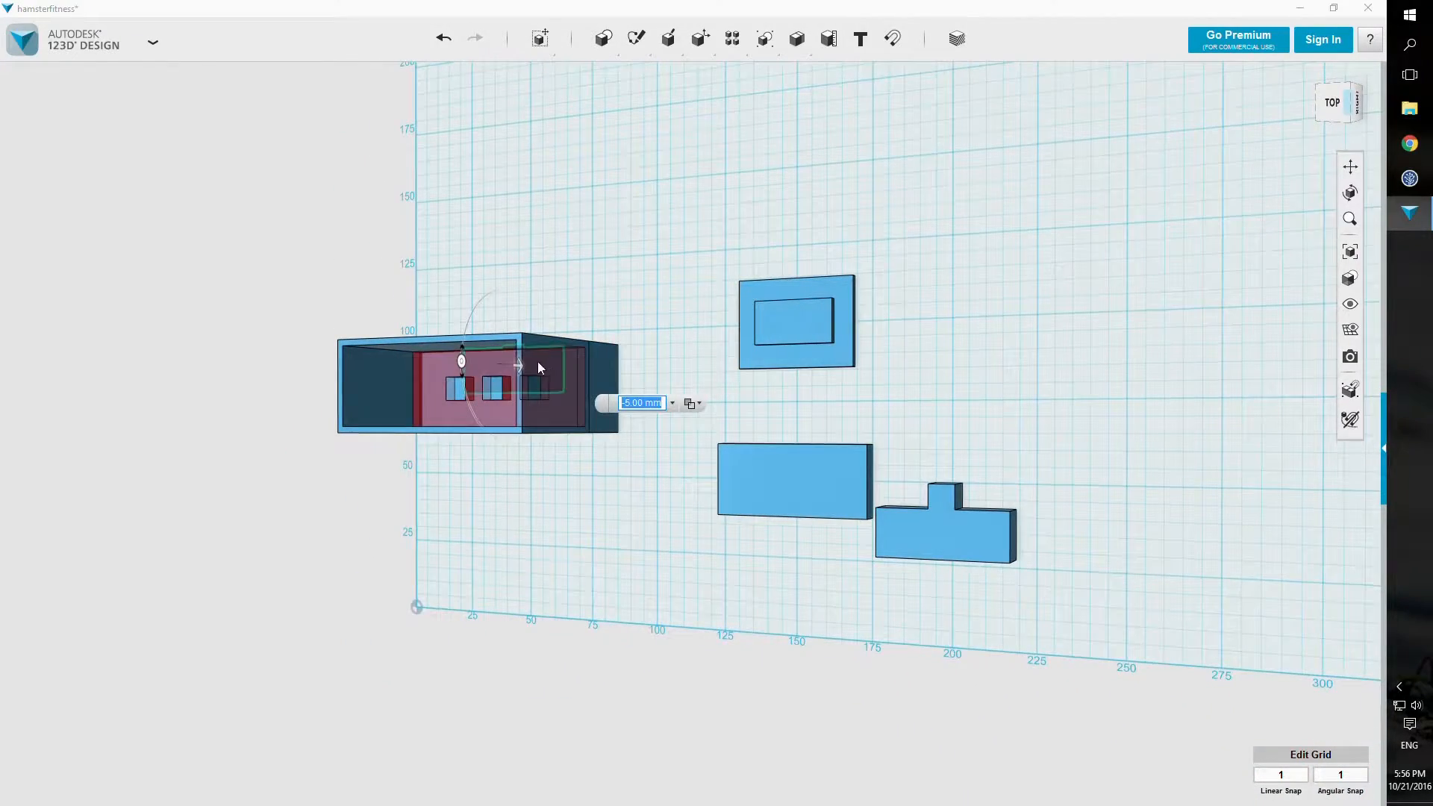
drag(518, 366, 512, 366)
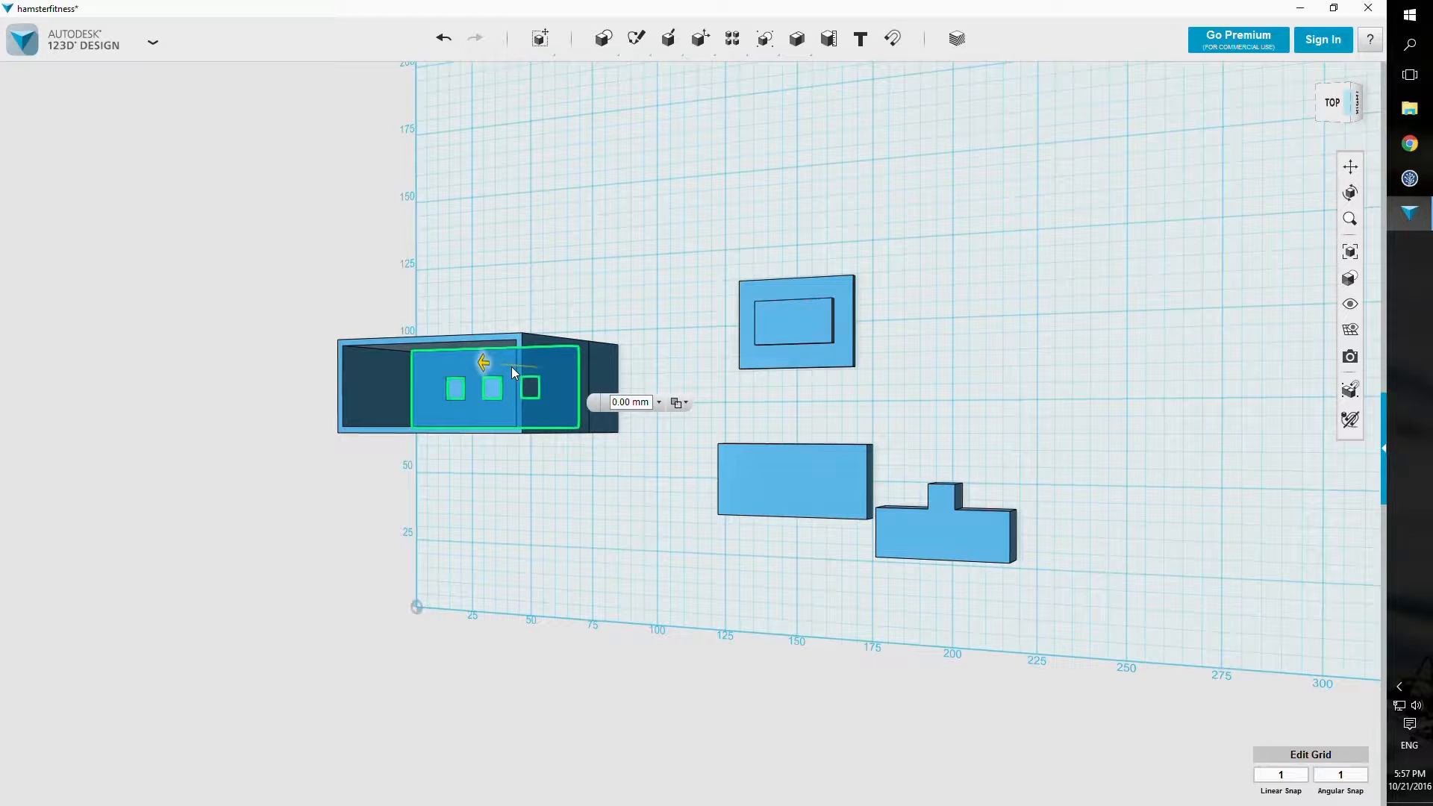
scroll(512, 365, up, 5)
drag(454, 357, 463, 361)
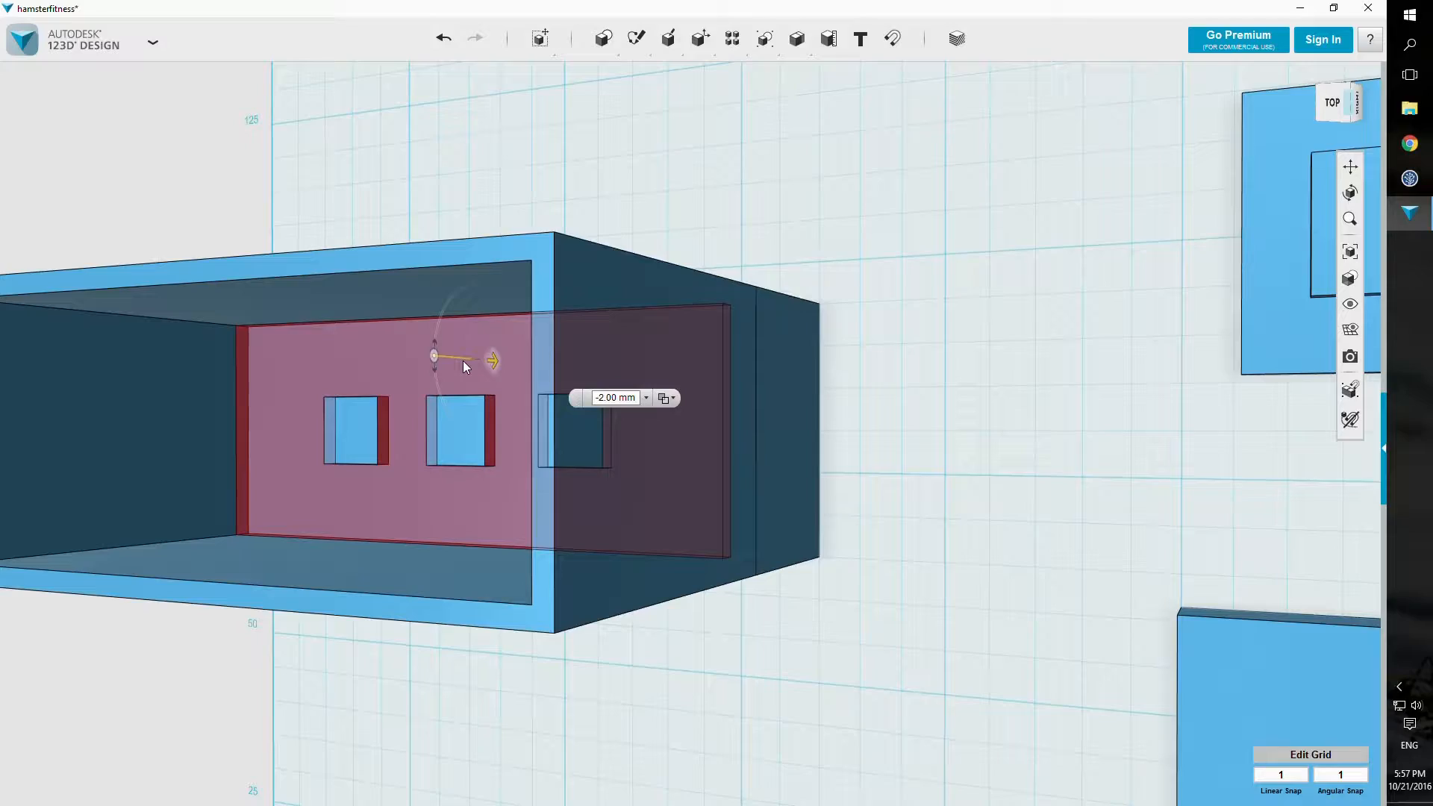
click(689, 191)
Step: Extrude the top faces of the three square pegs in the box floor by -2 mm
right_drag(806, 170, 598, 363)
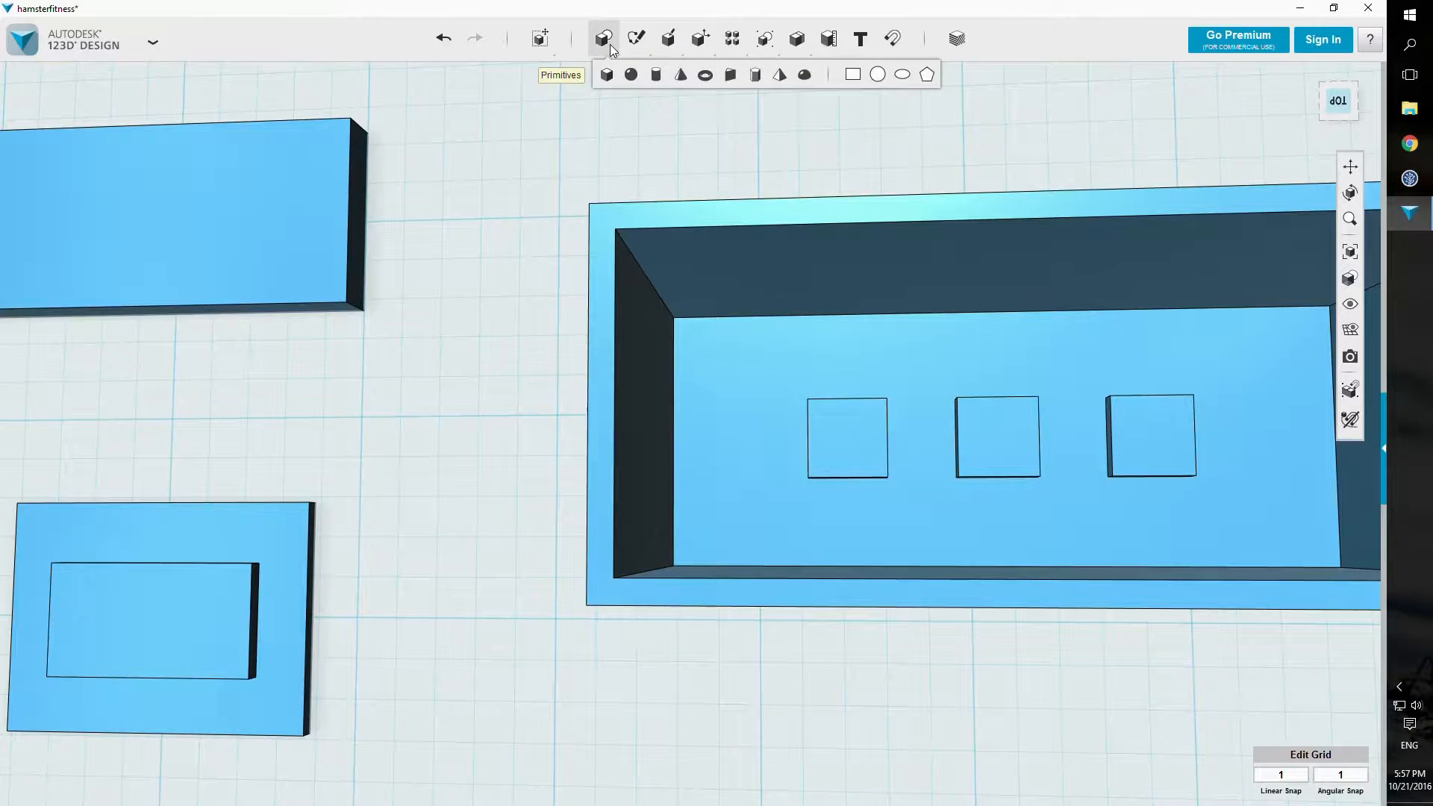
mouse_move(636, 38)
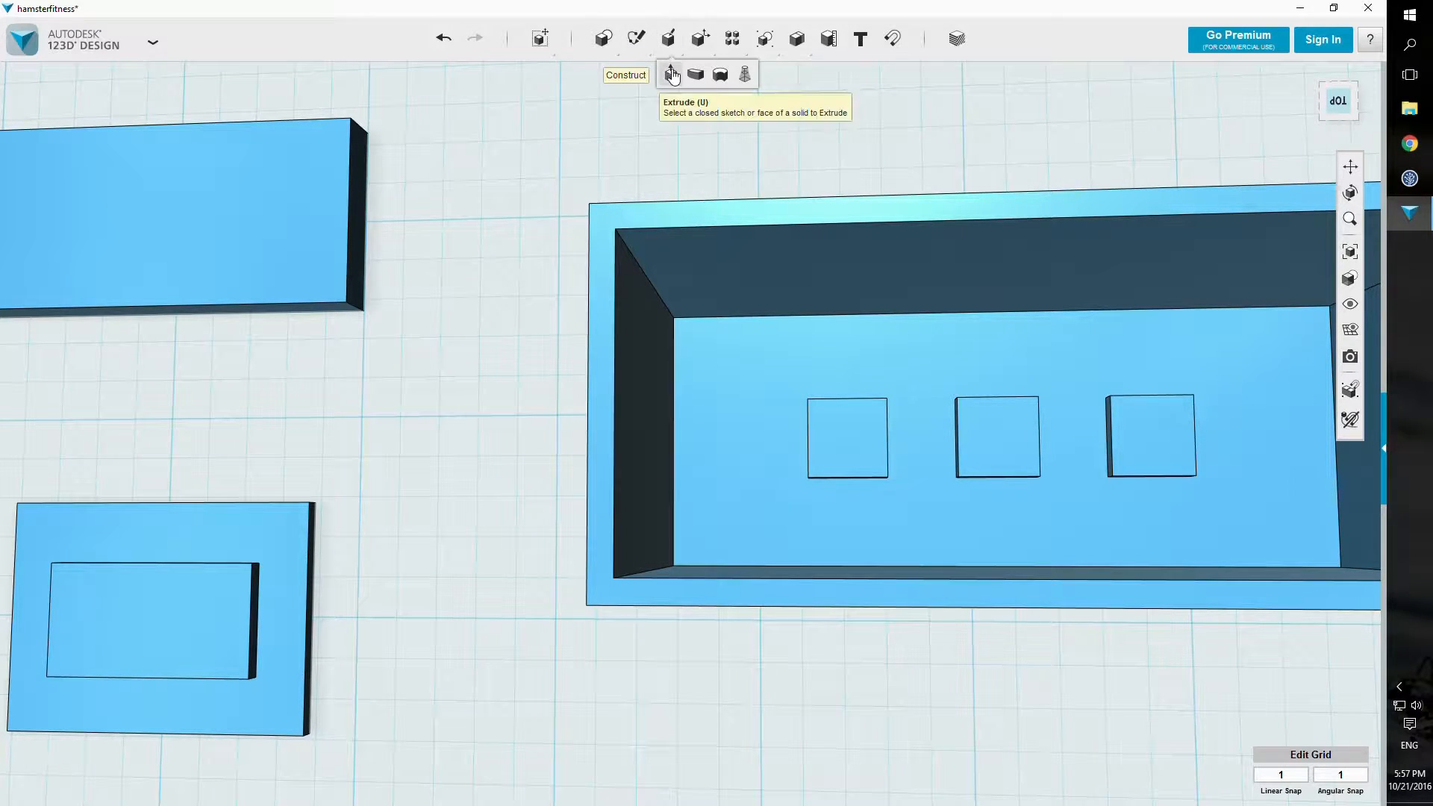
click(862, 440)
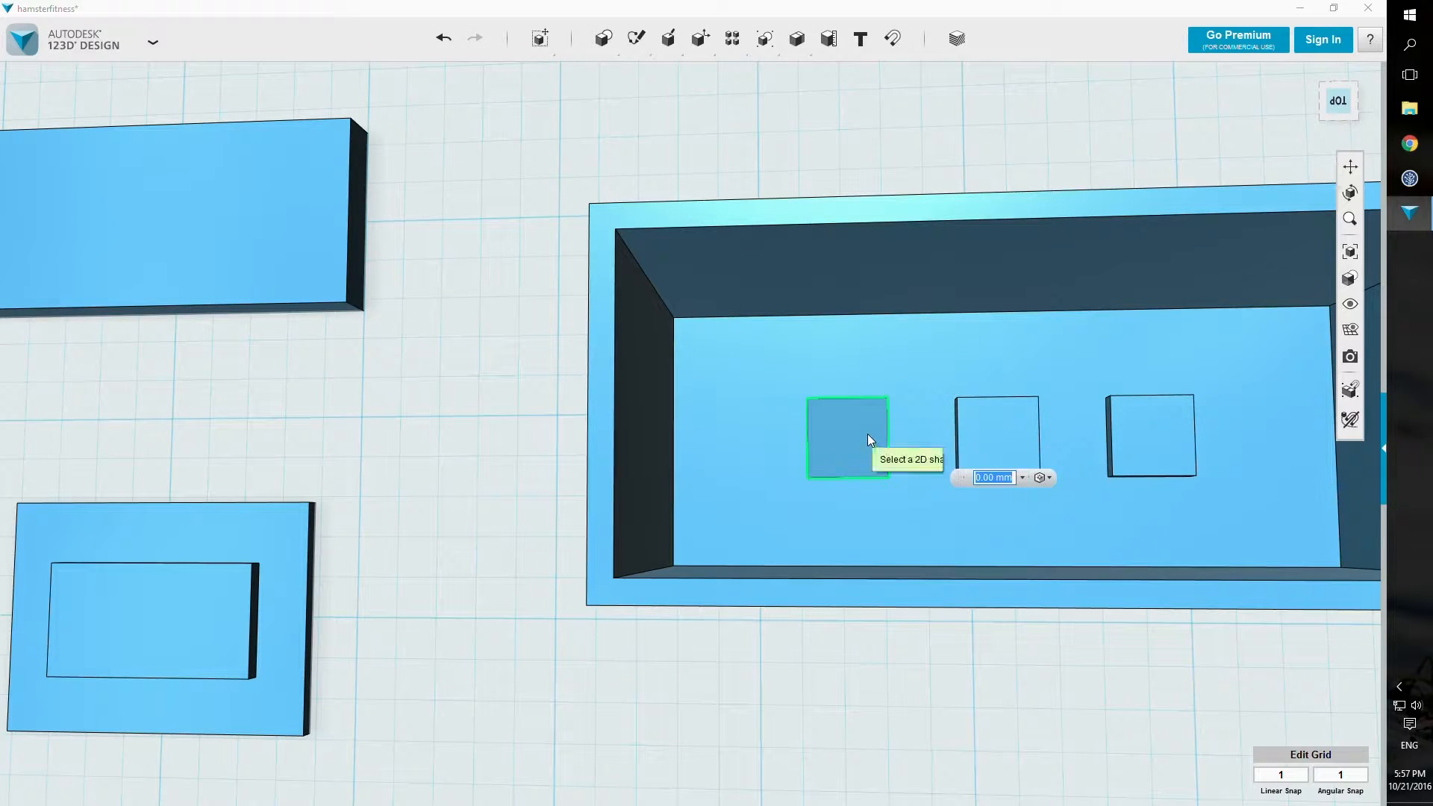
click(992, 420)
click(1135, 423)
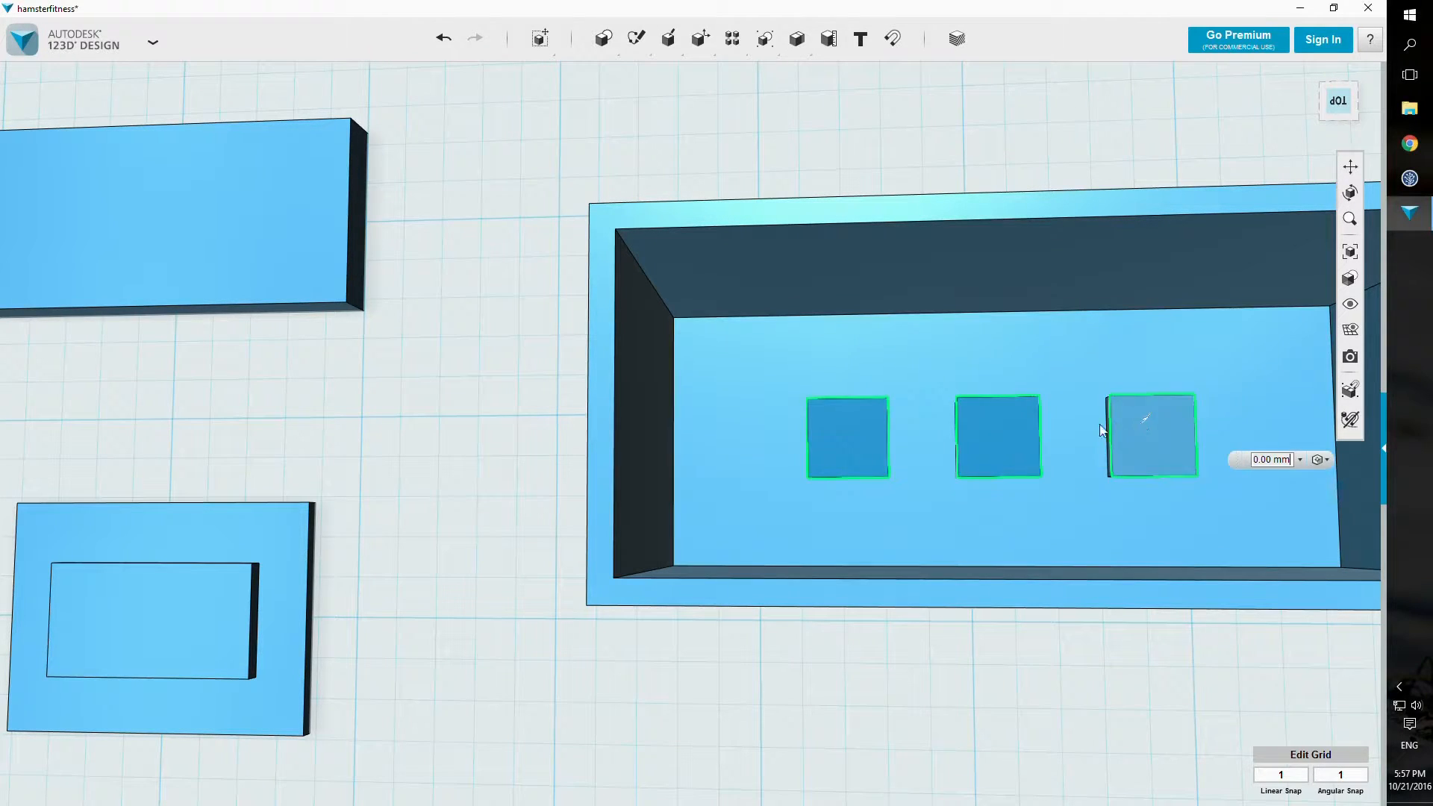
drag(1147, 421, 1145, 424)
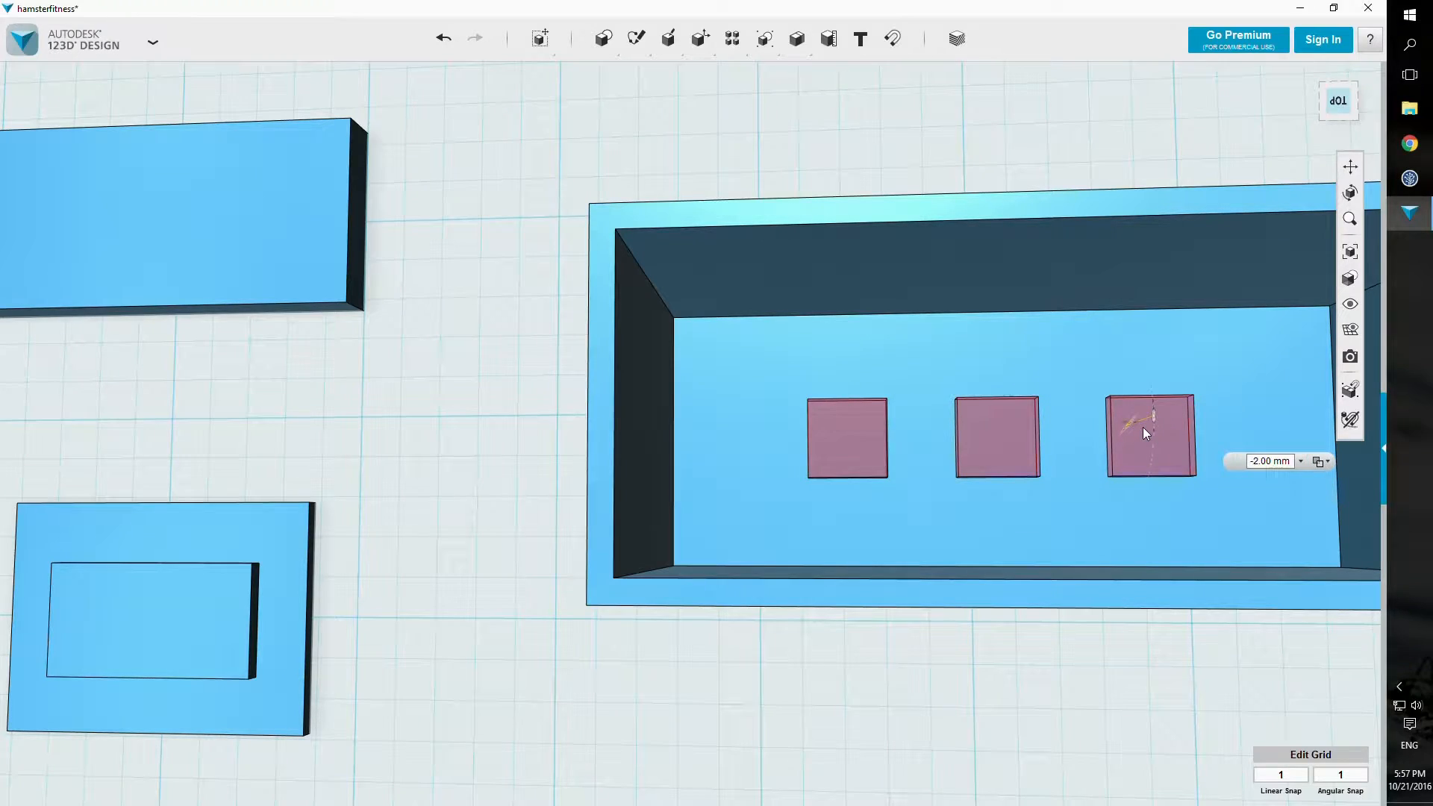
click(899, 154)
Step: Copy the plain rectangular slab, move the copy over the hollow box and raise it 54 mm into the open top
right_drag(898, 154, 1029, 132)
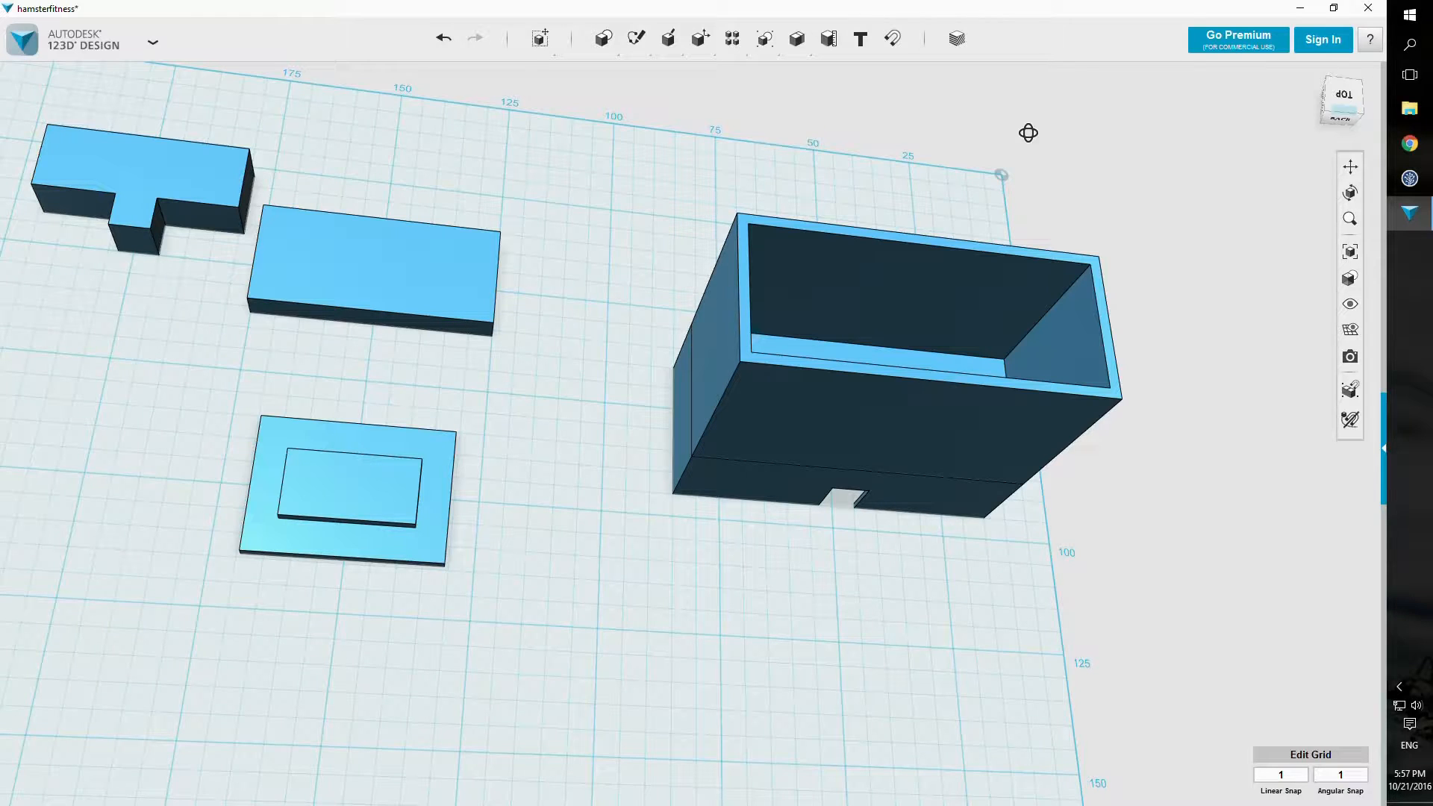
click(432, 284)
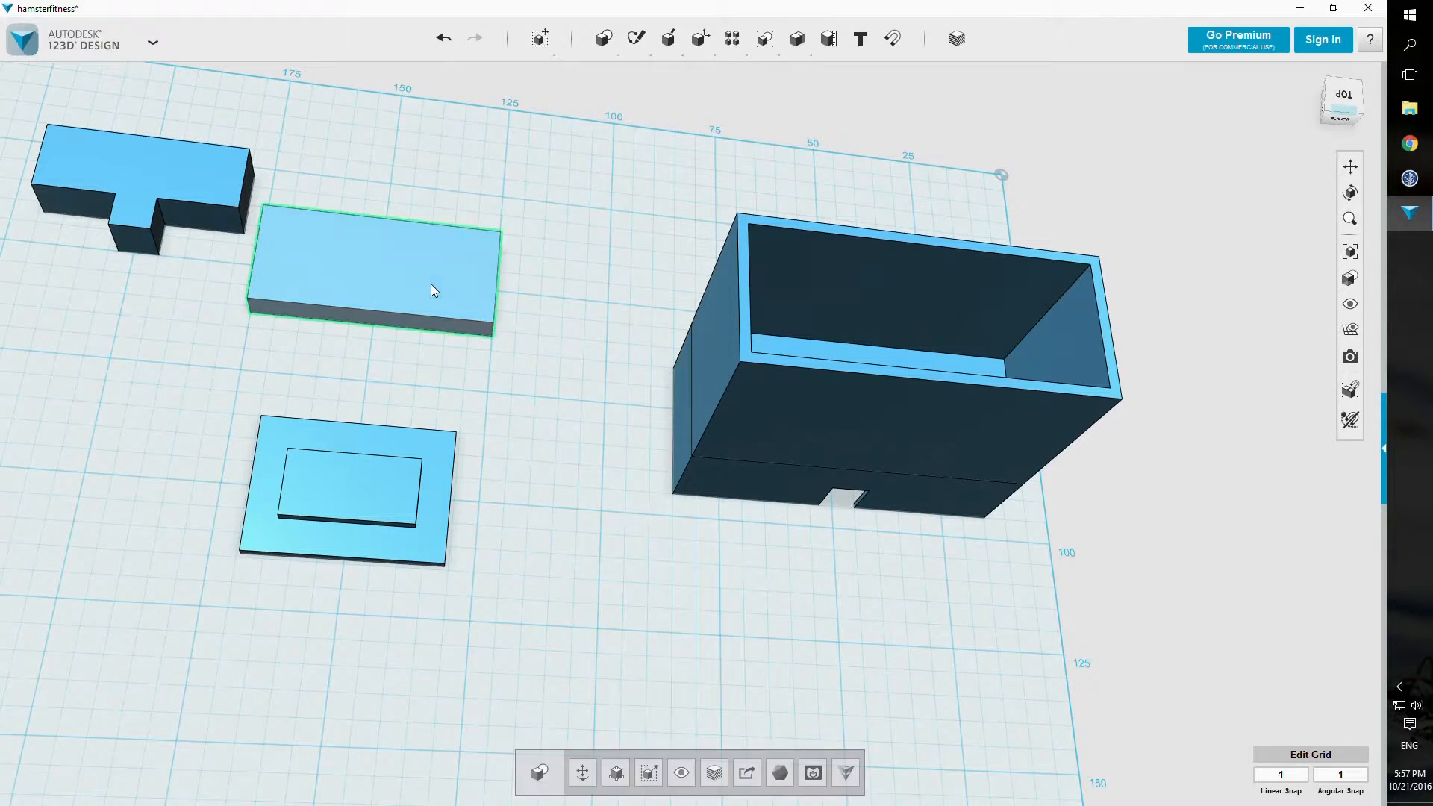
key(ctrl+t)
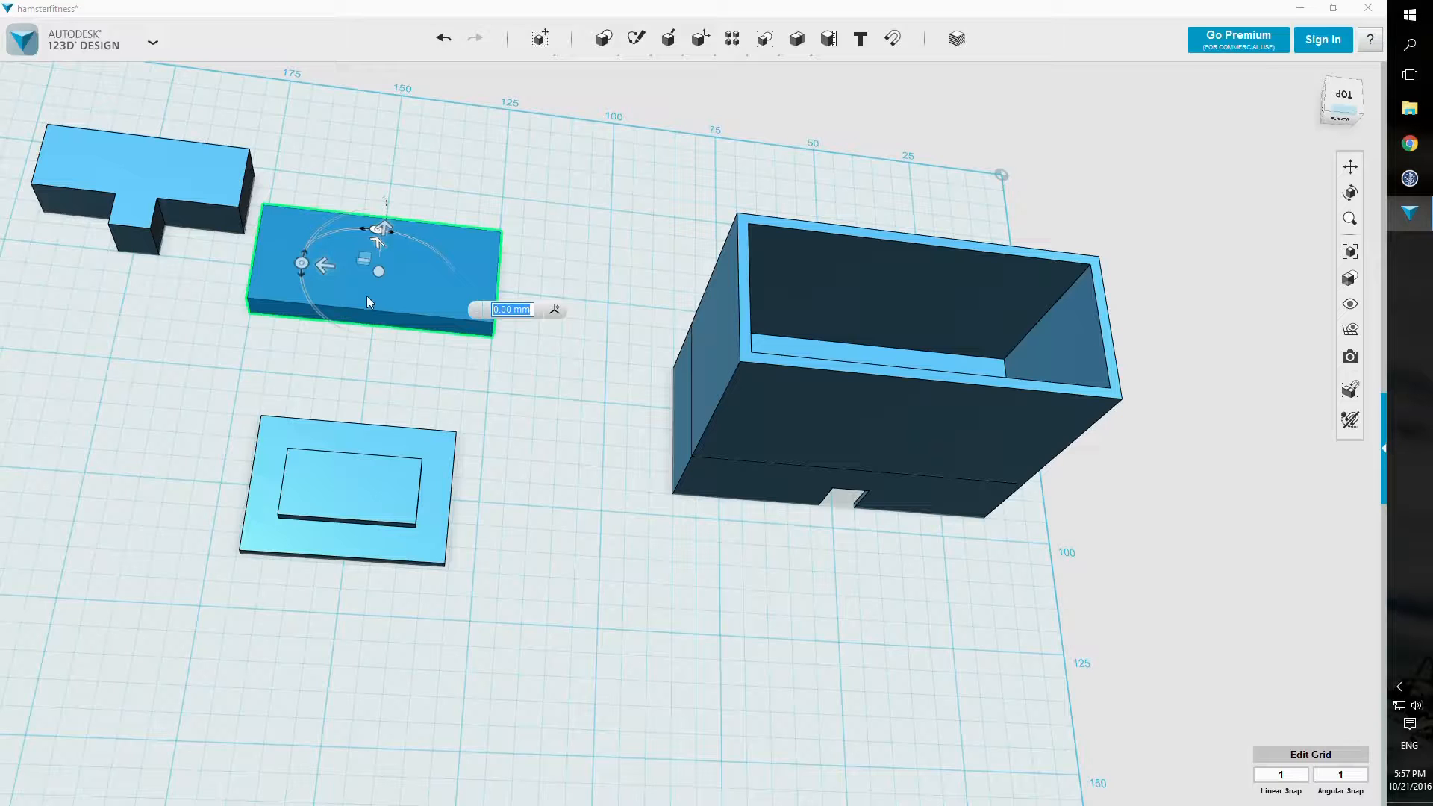
drag(324, 261, 744, 246)
mouse_move(886, 139)
right_down()
mouse_move(868, 168)
mouse_move(867, 152)
right_up()
drag(856, 105, 887, 248)
right_drag(887, 248, 953, 102)
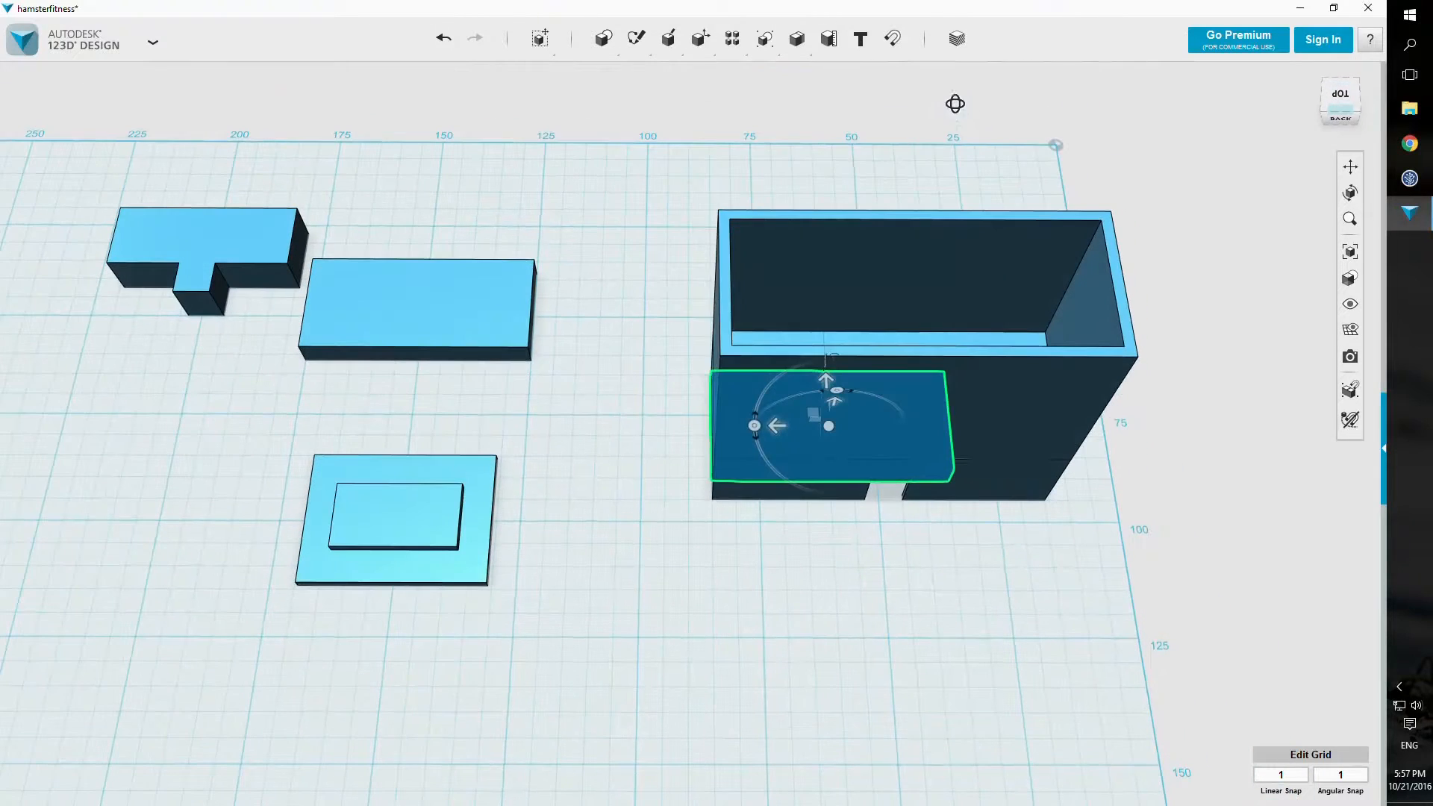
drag(839, 401, 868, 254)
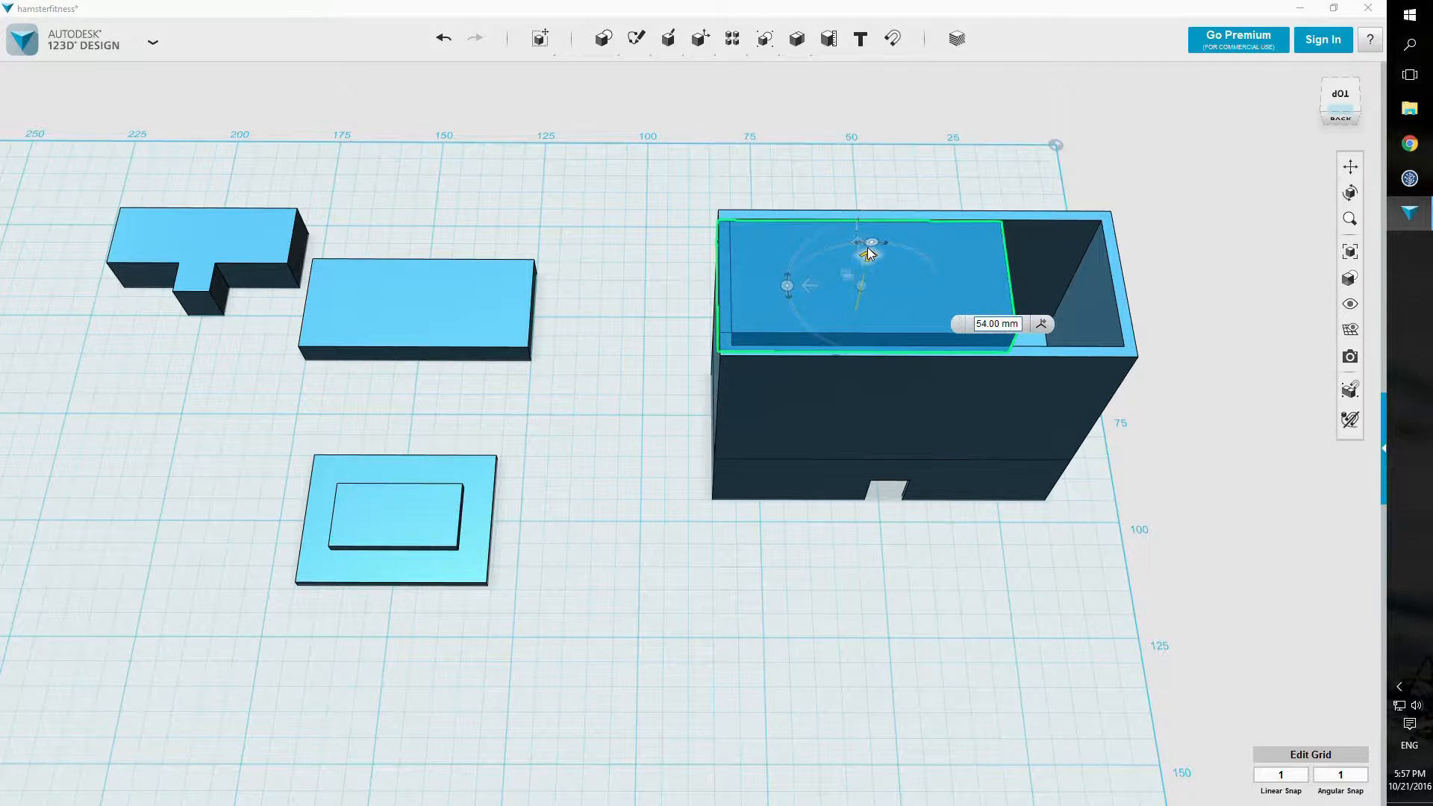
drag(810, 286, 823, 288)
click(1050, 169)
Step: Rotate the slab copy so it stands upright across the box and move it to the inner end wall
right_drag(1054, 169, 999, 112)
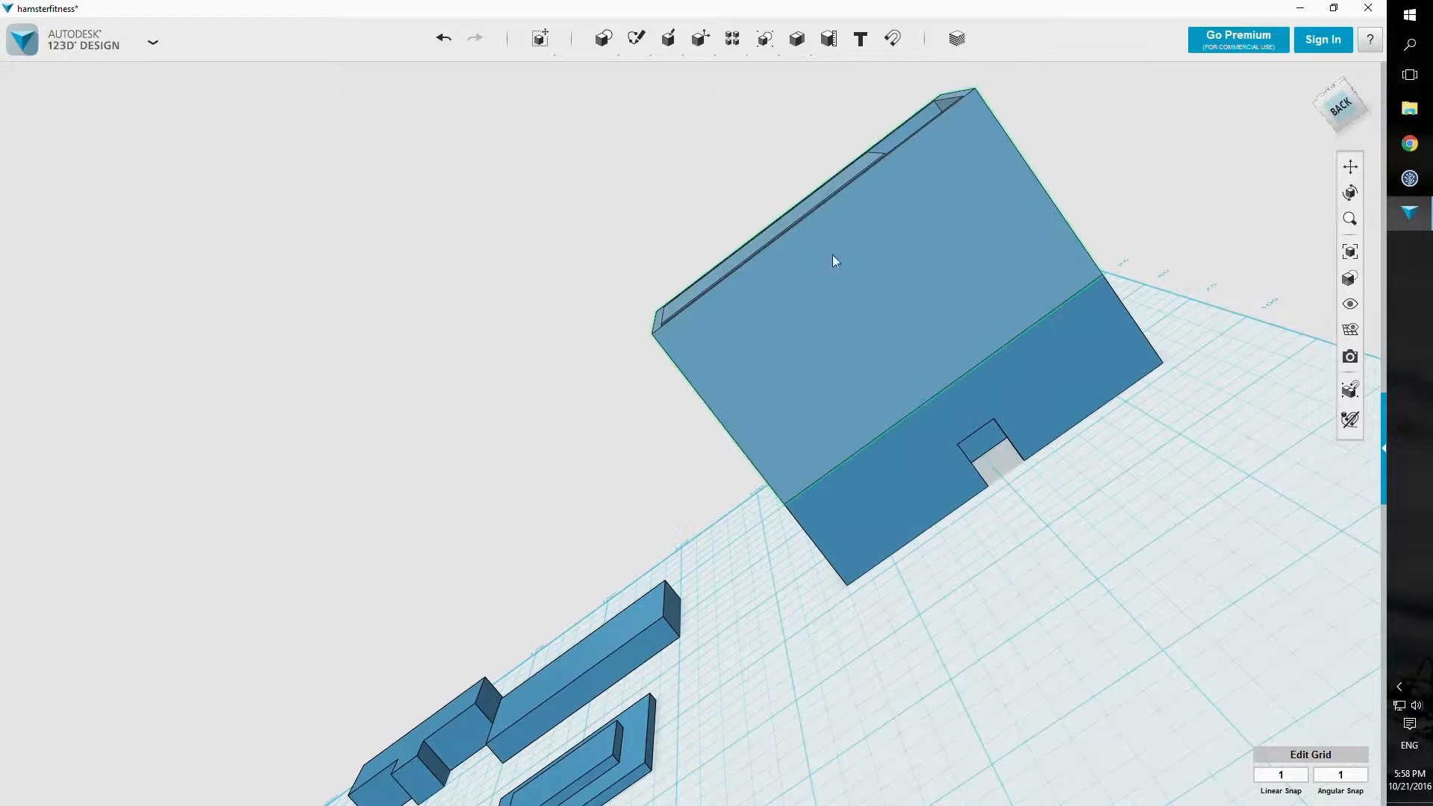
right_drag(815, 200, 1228, 192)
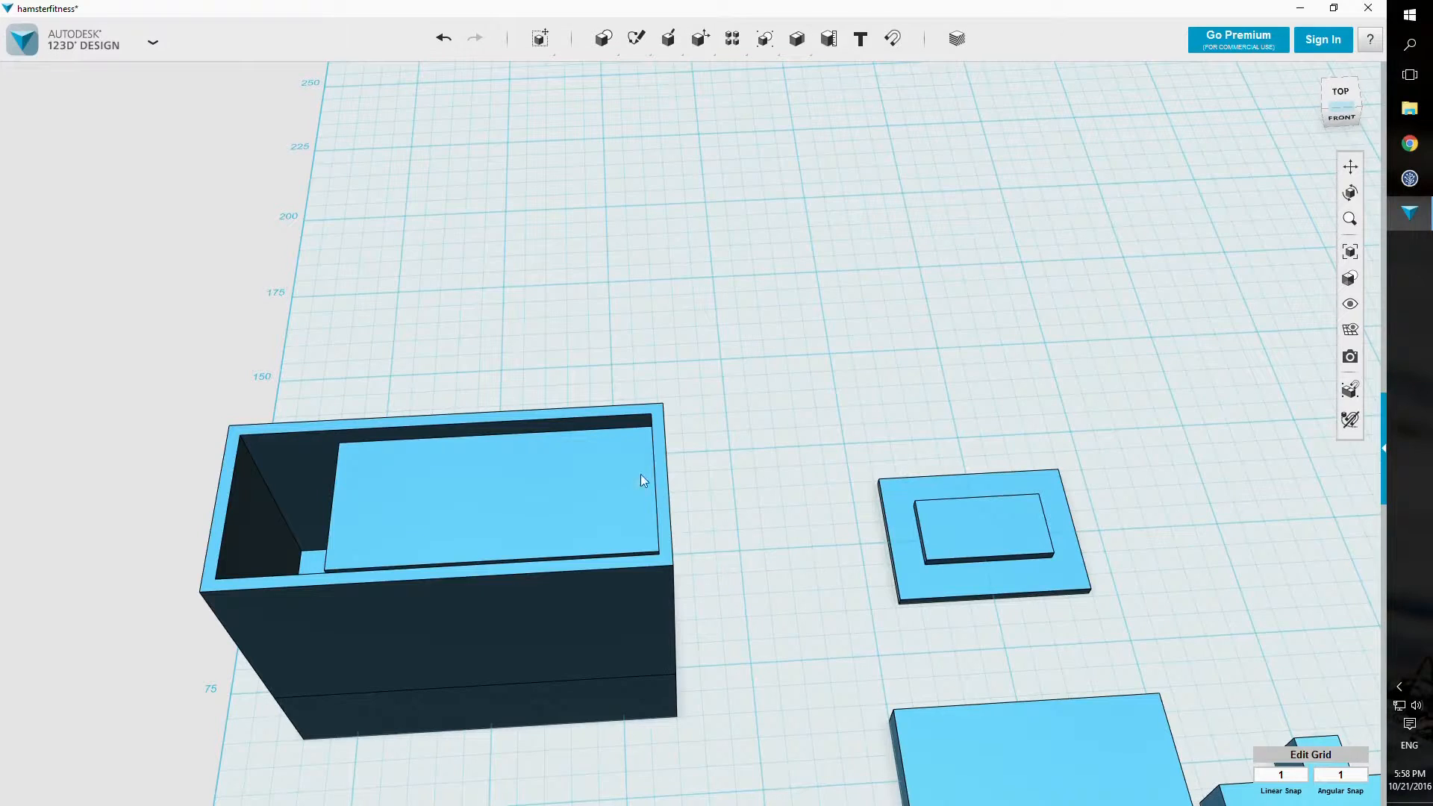
click(613, 482)
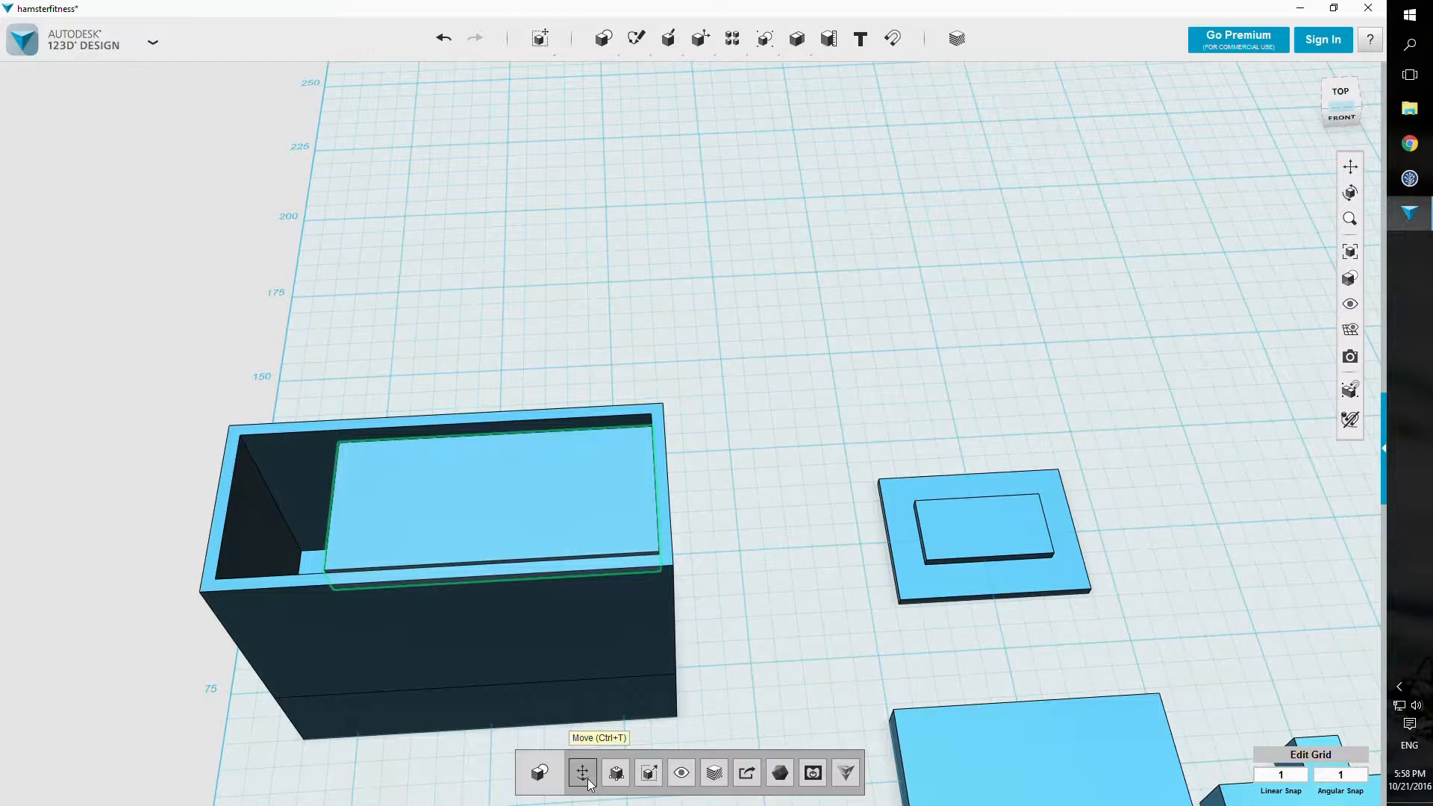
click(594, 763)
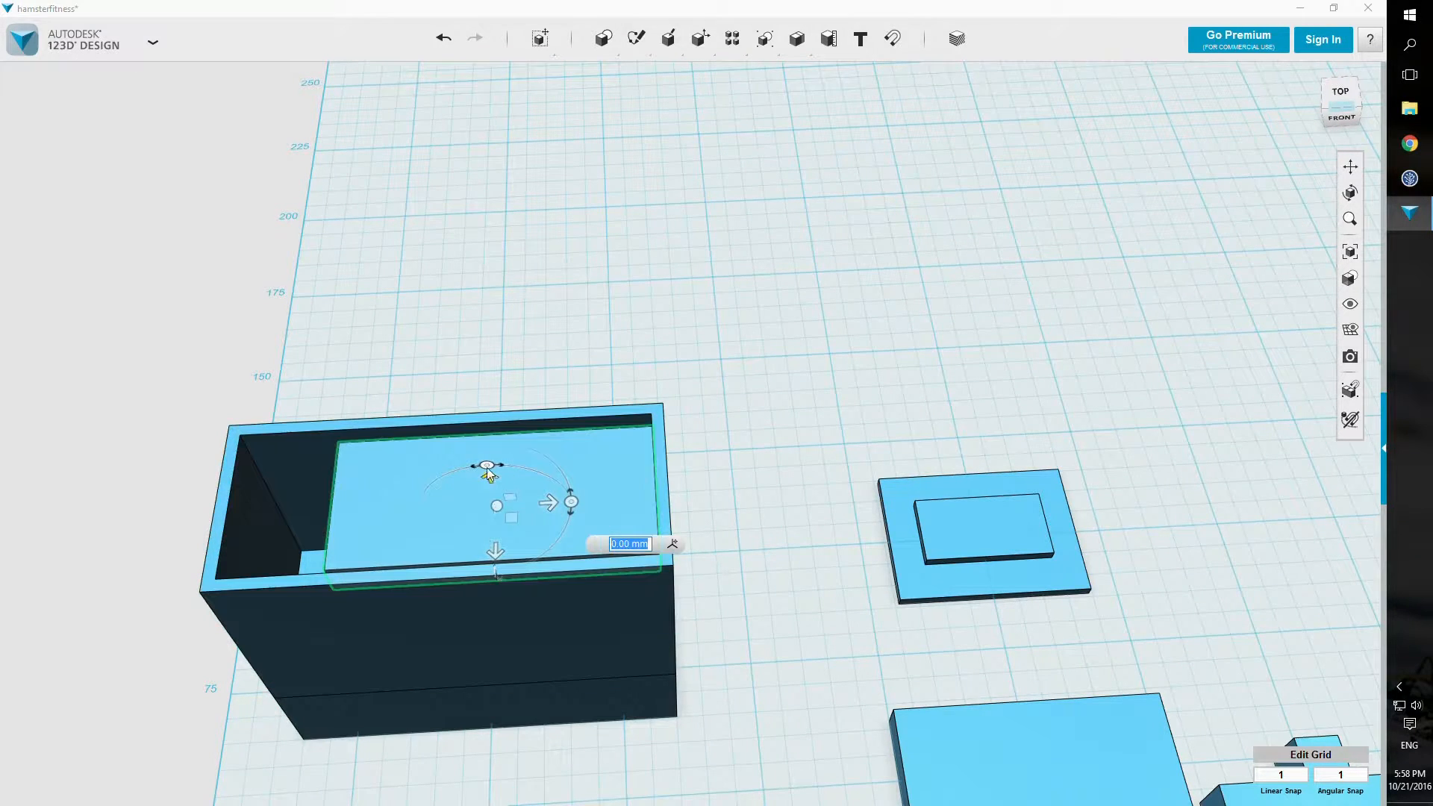
drag(508, 470, 1076, 454)
drag(556, 509, 693, 495)
Step: Lower the upright slab by 8 mm into the end of the hollow box
right_drag(768, 390, 654, 456)
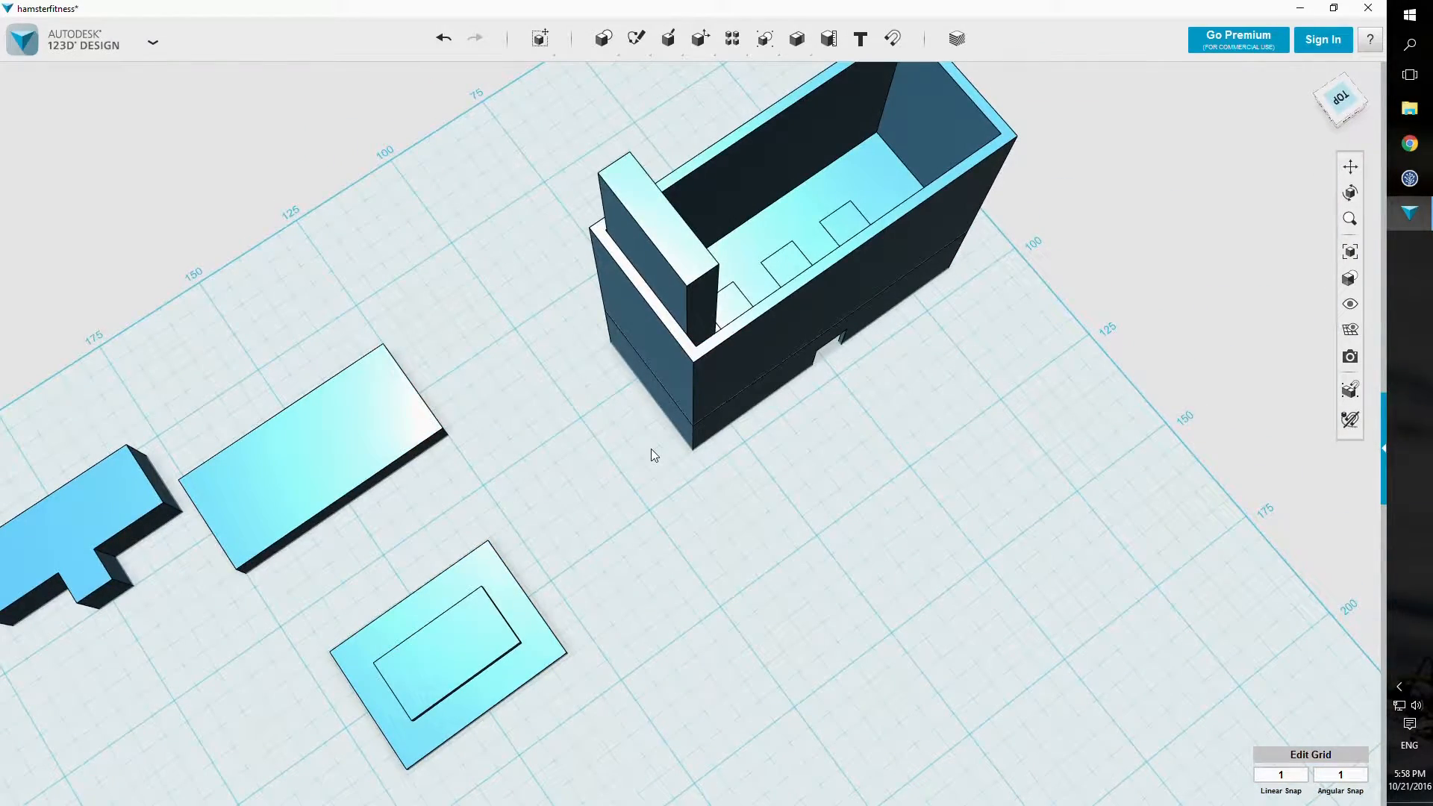
right_drag(740, 448, 667, 459)
click(638, 306)
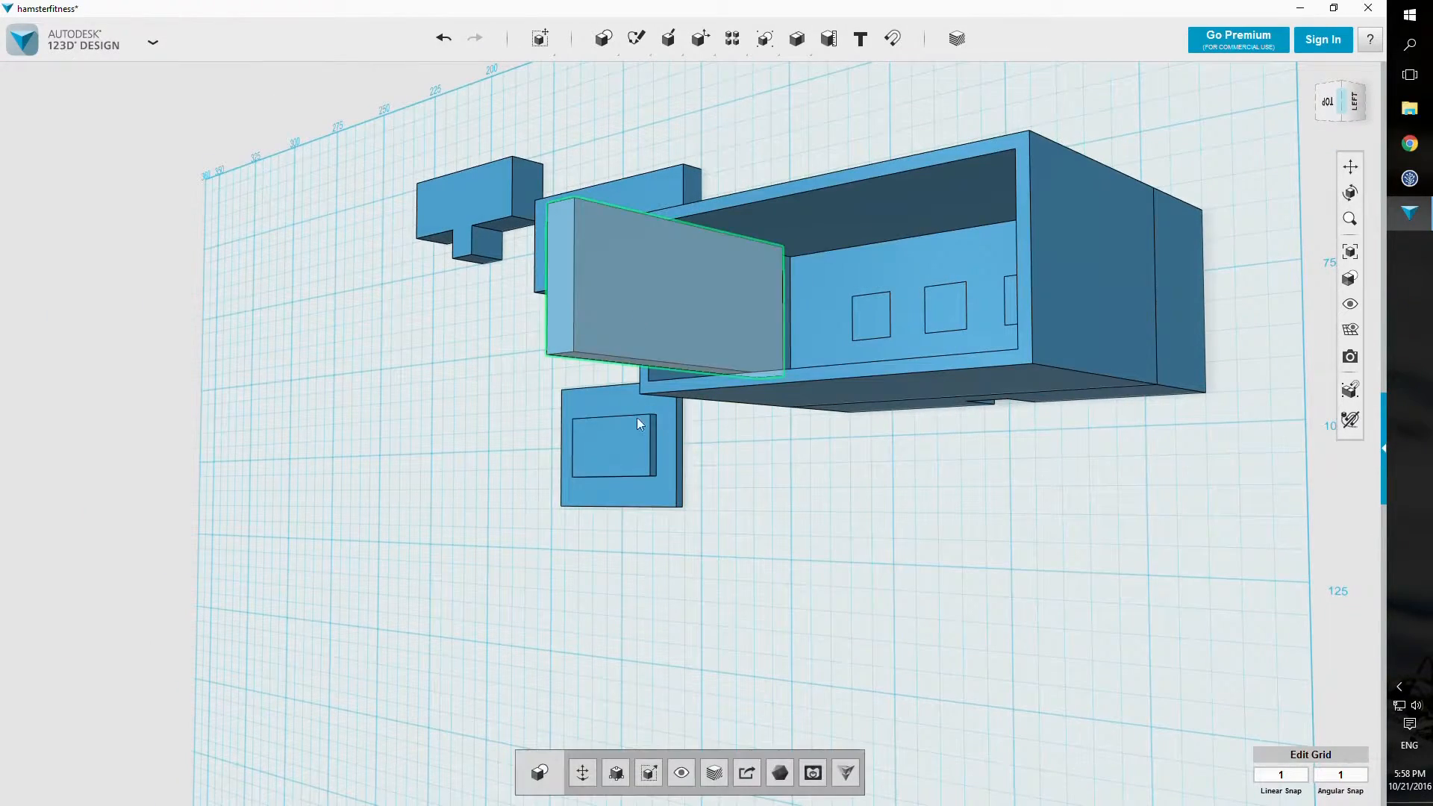
click(582, 773)
drag(637, 293, 669, 292)
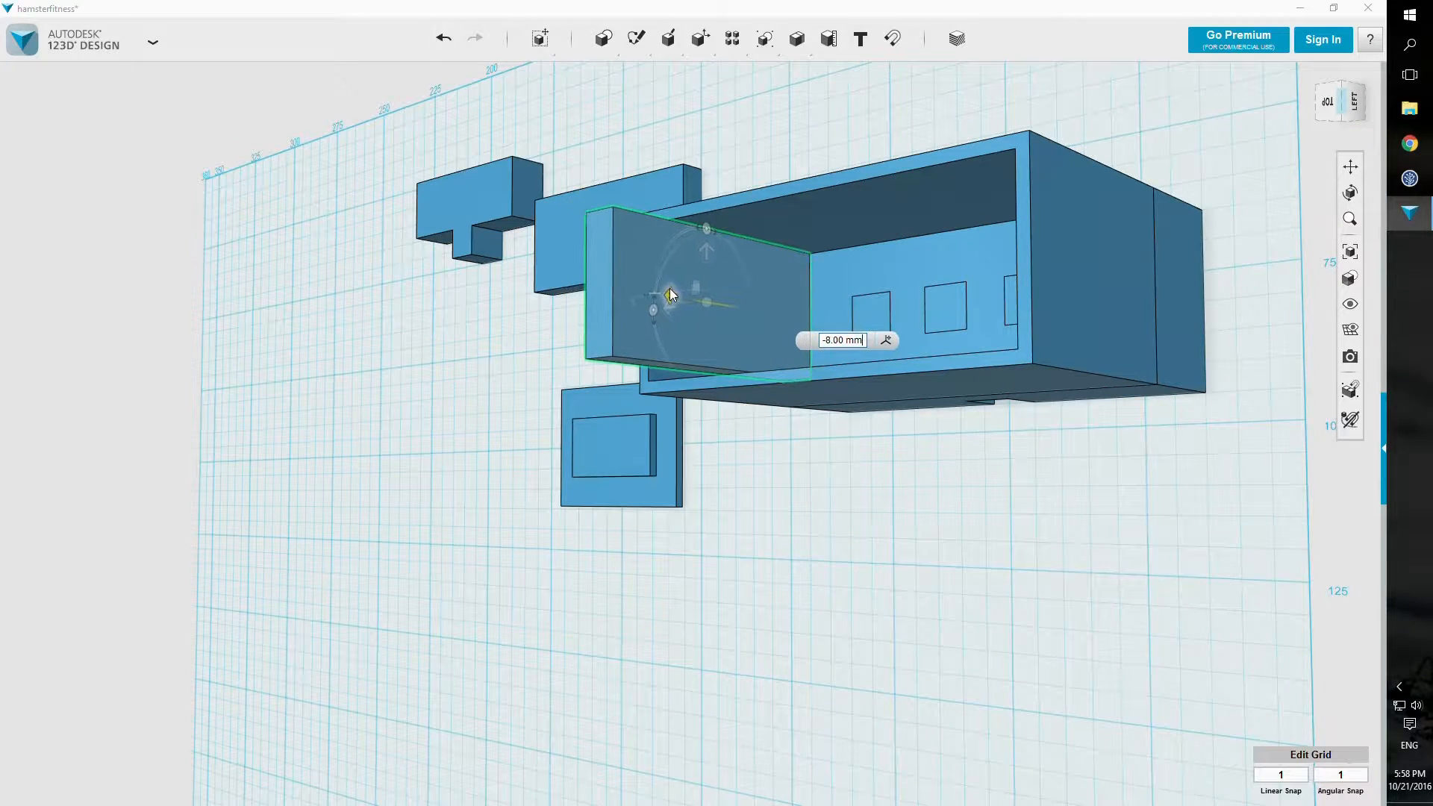
right_drag(617, 416, 653, 428)
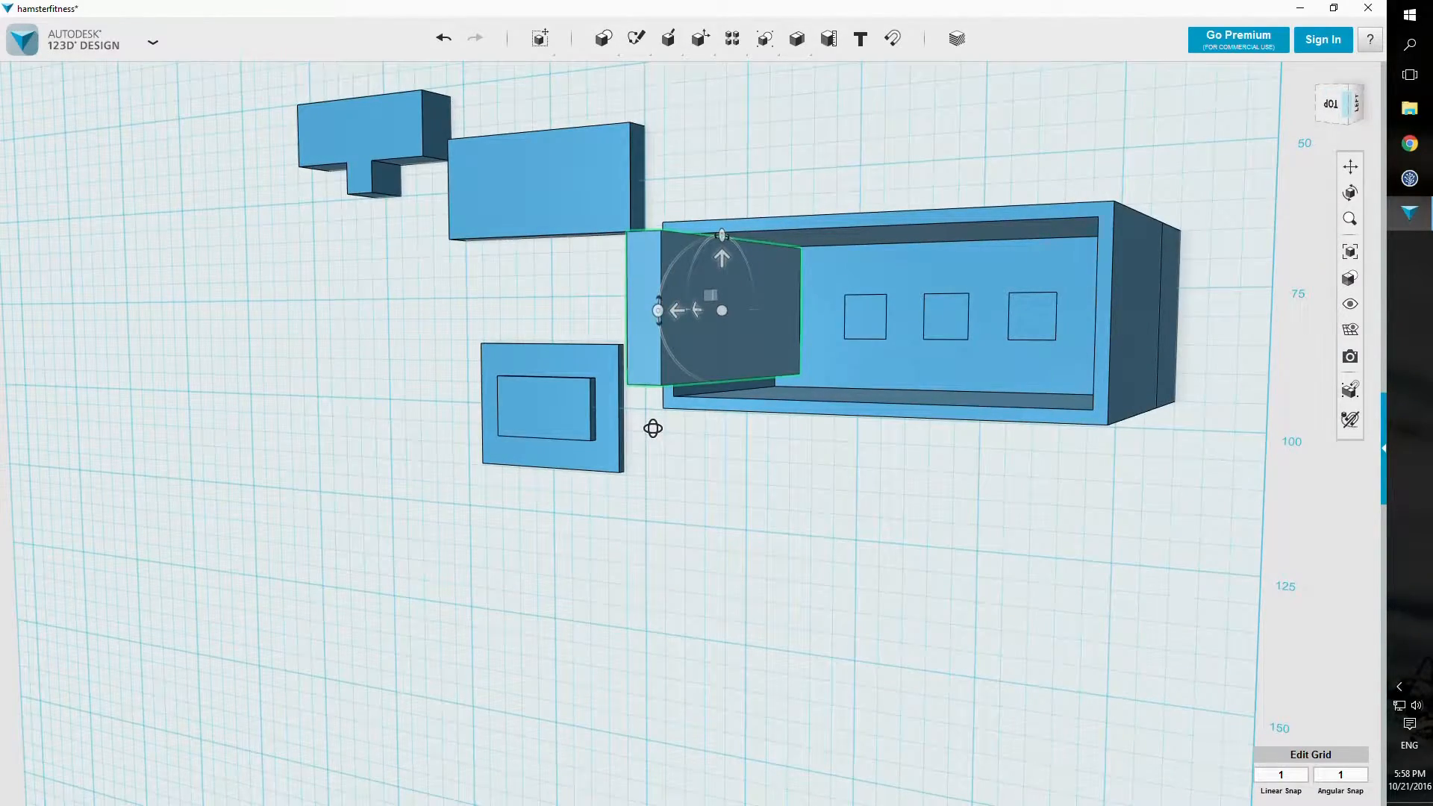
mouse_move(653, 428)
right_down()
mouse_move(816, 426)
mouse_move(877, 406)
mouse_move(678, 304)
mouse_move(627, 424)
right_up()
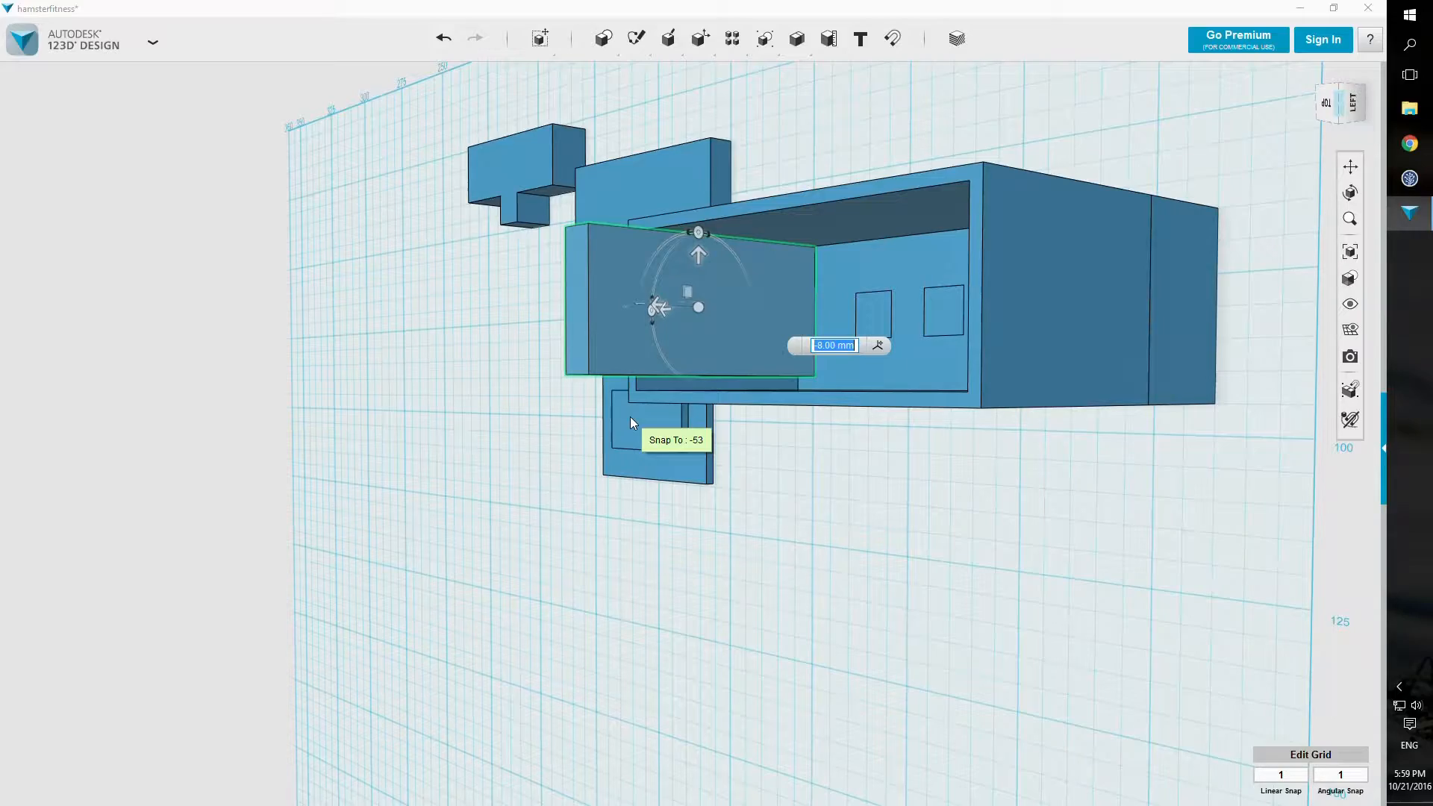
right_drag(804, 445, 896, 336)
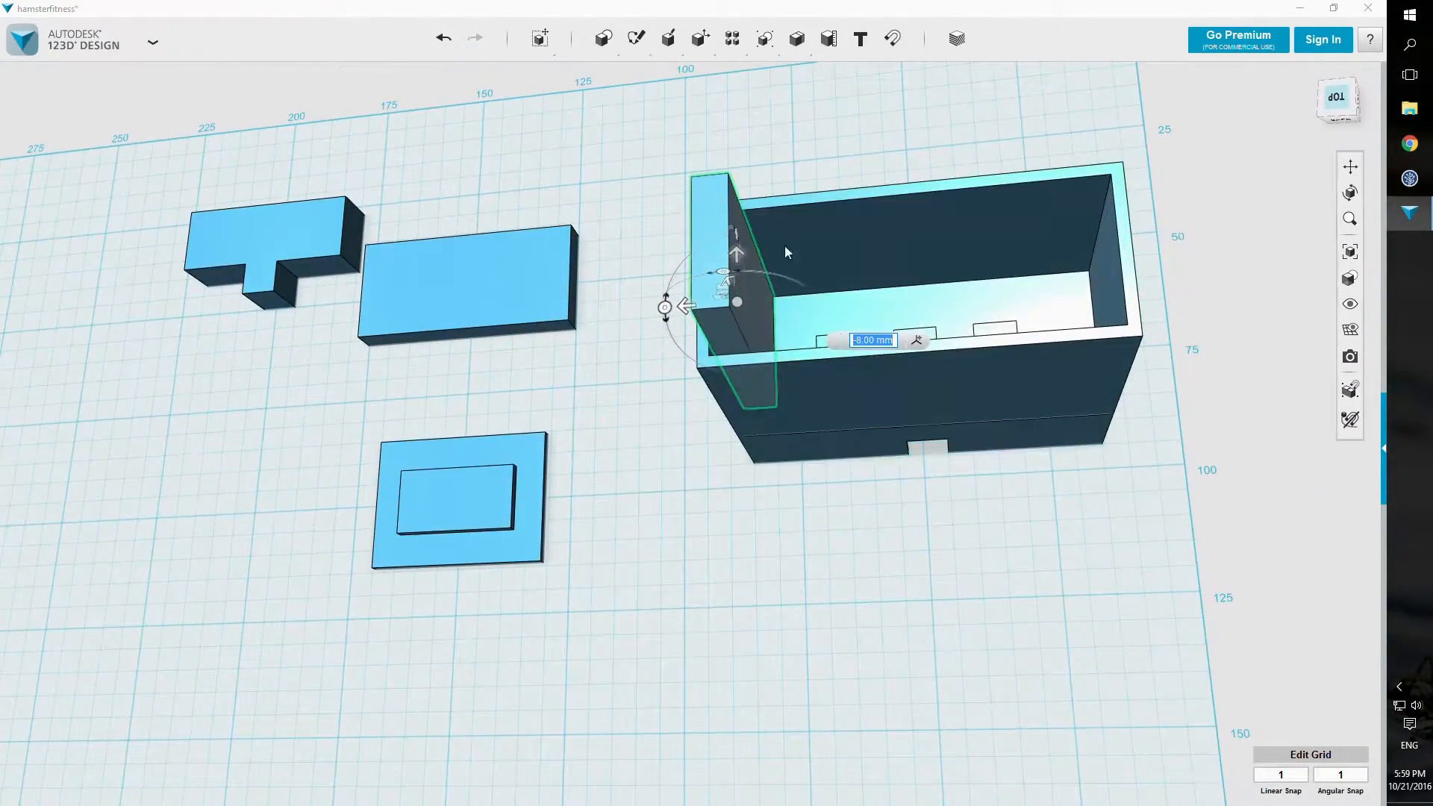
click(772, 139)
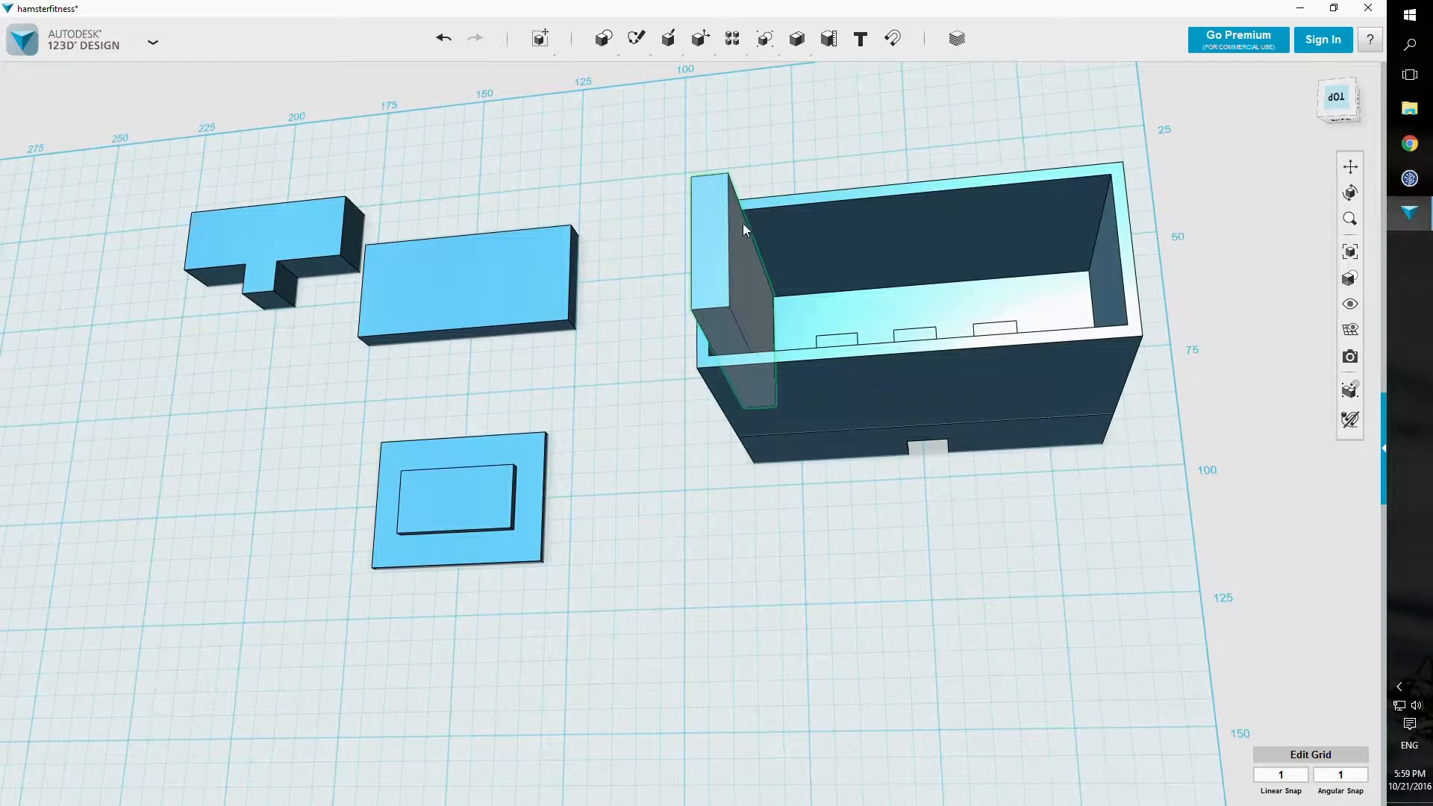
Step: Insert a box primitive of length 2, width 45 and height 14 mm on the upright slab's inner face
click(630, 71)
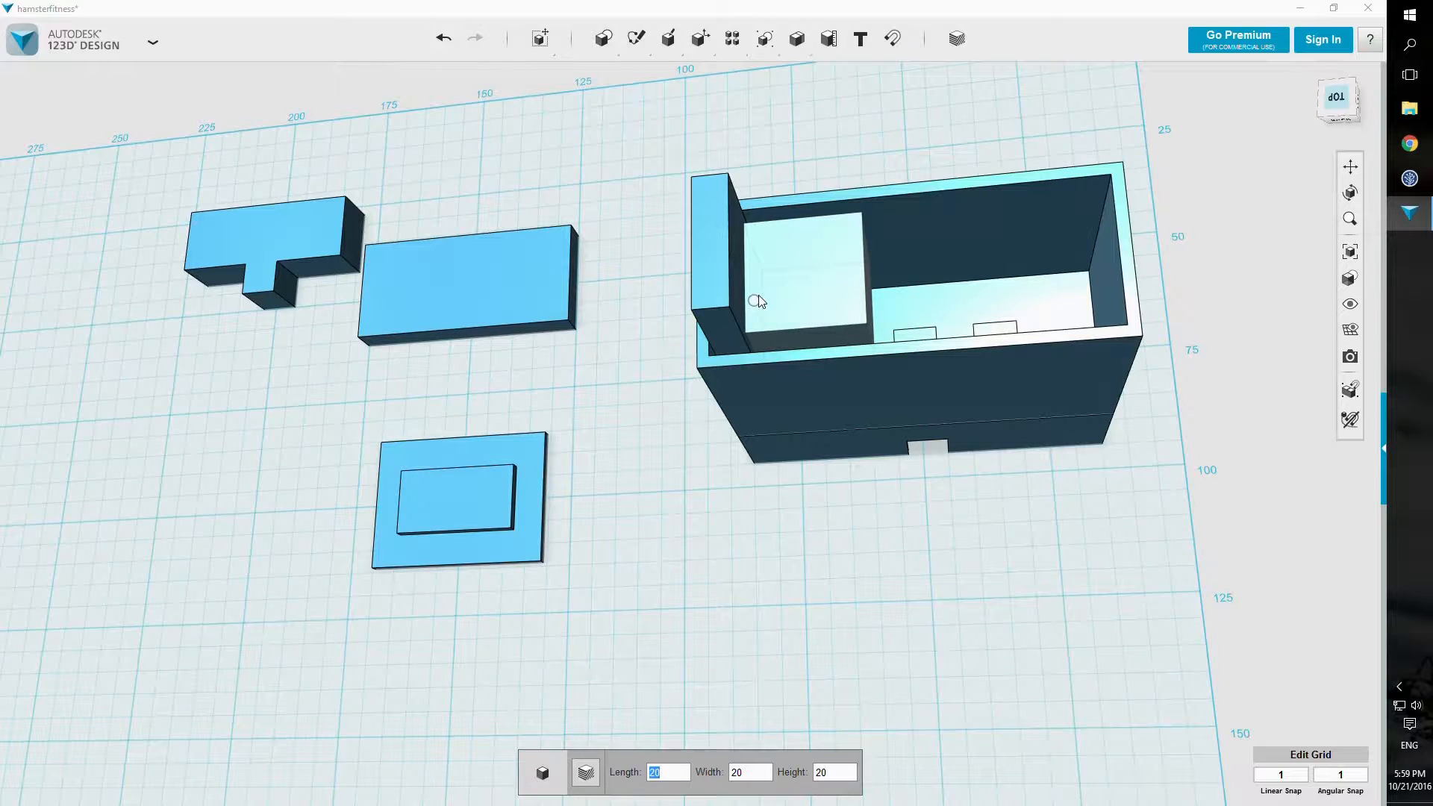
text(2)
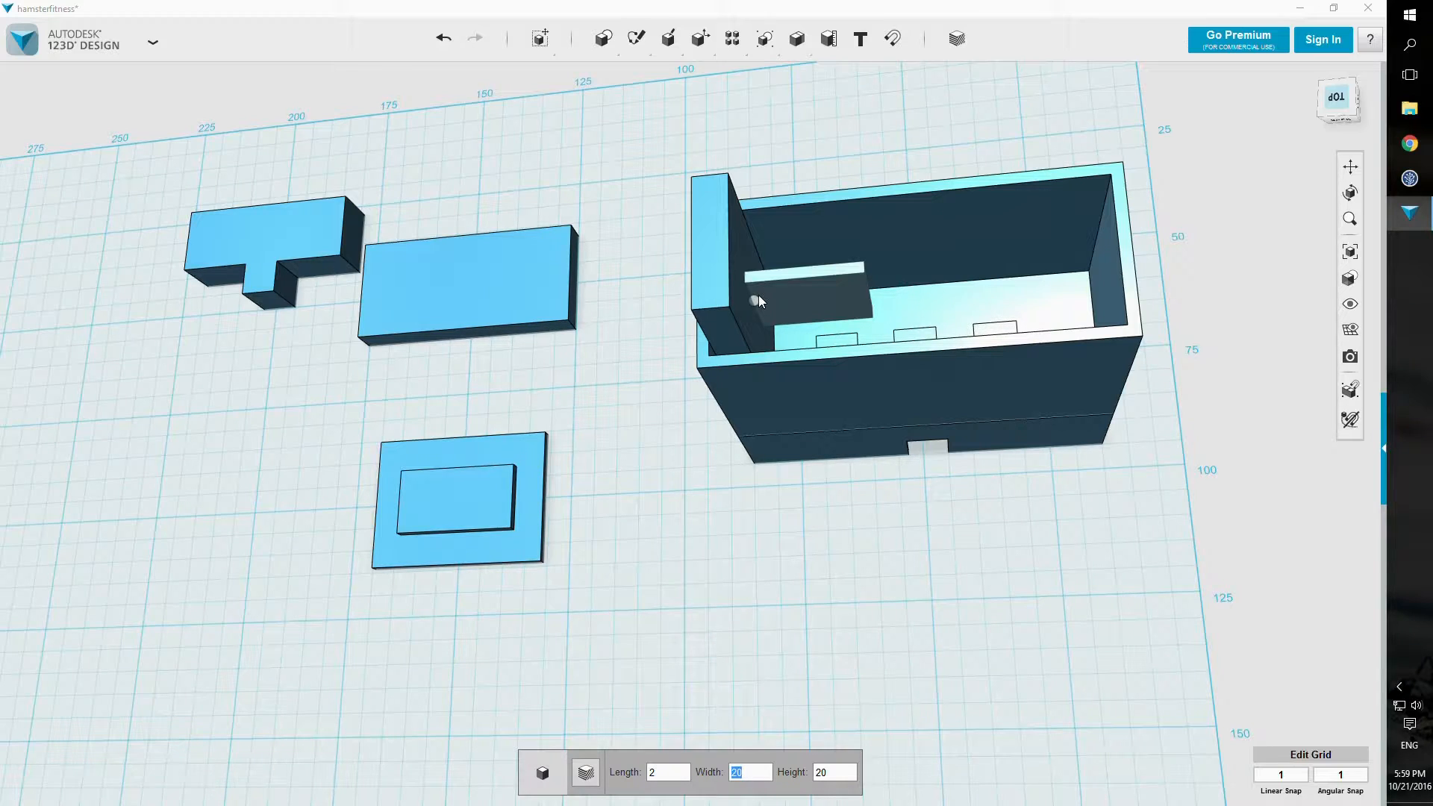
text(14)
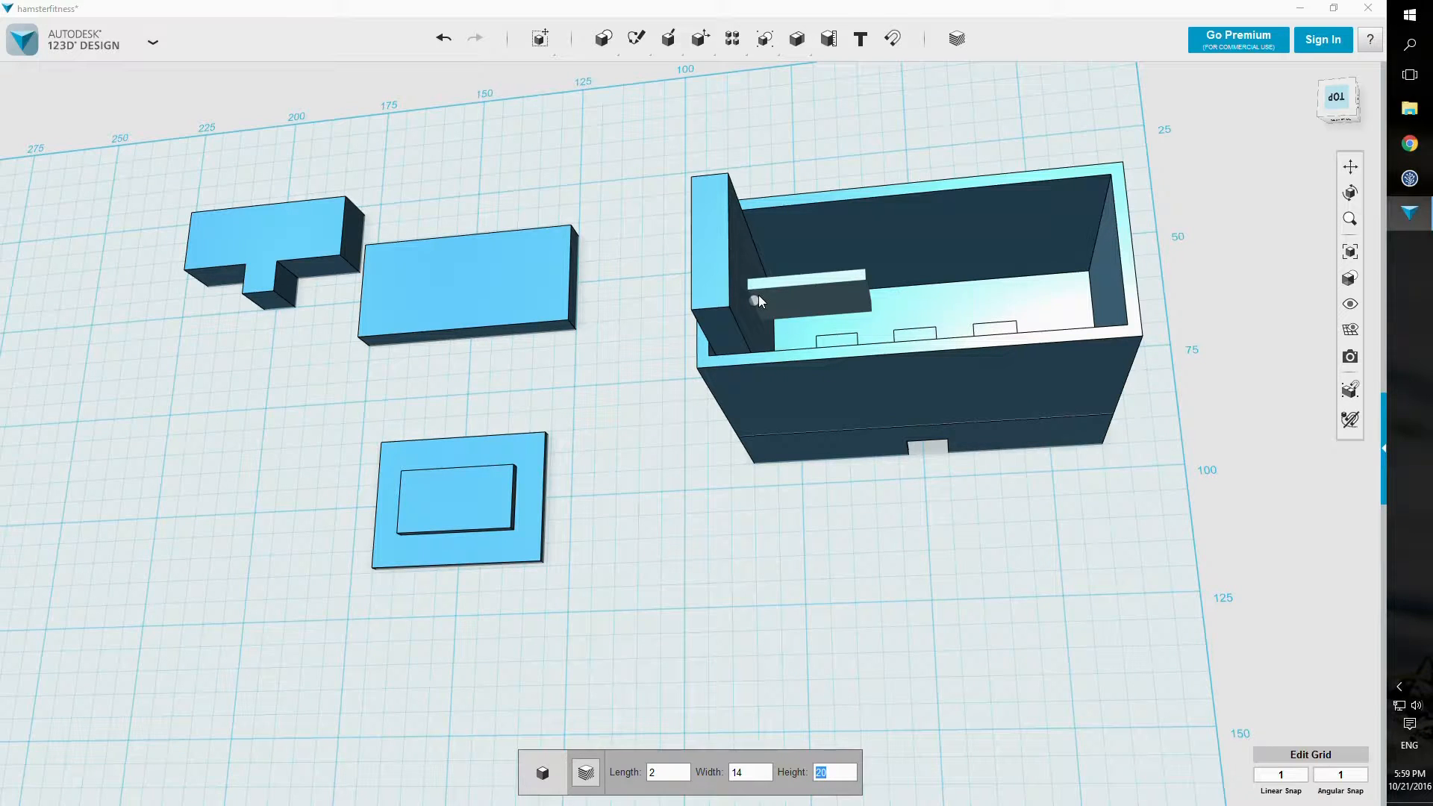
text(45)
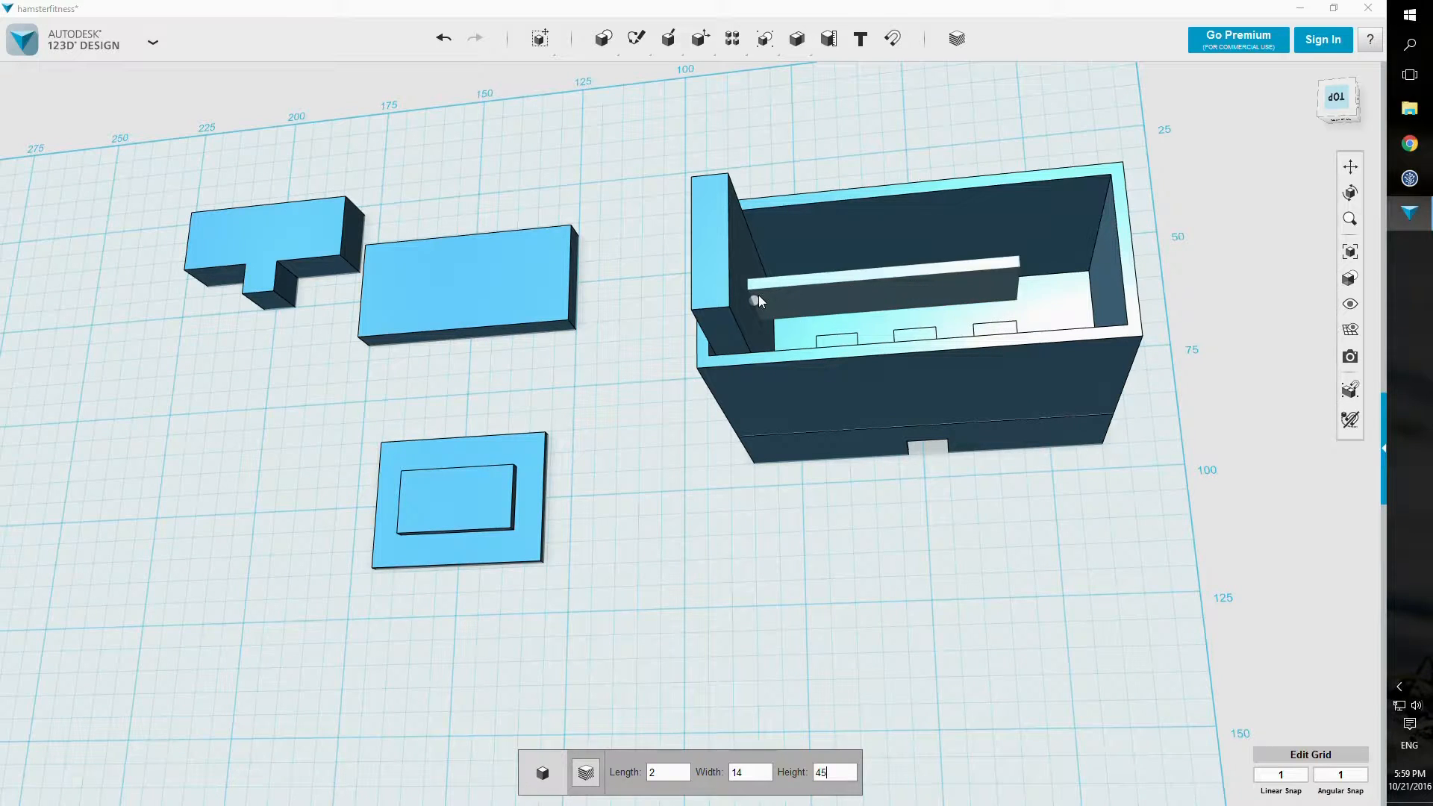
text(45)
key(Tab)
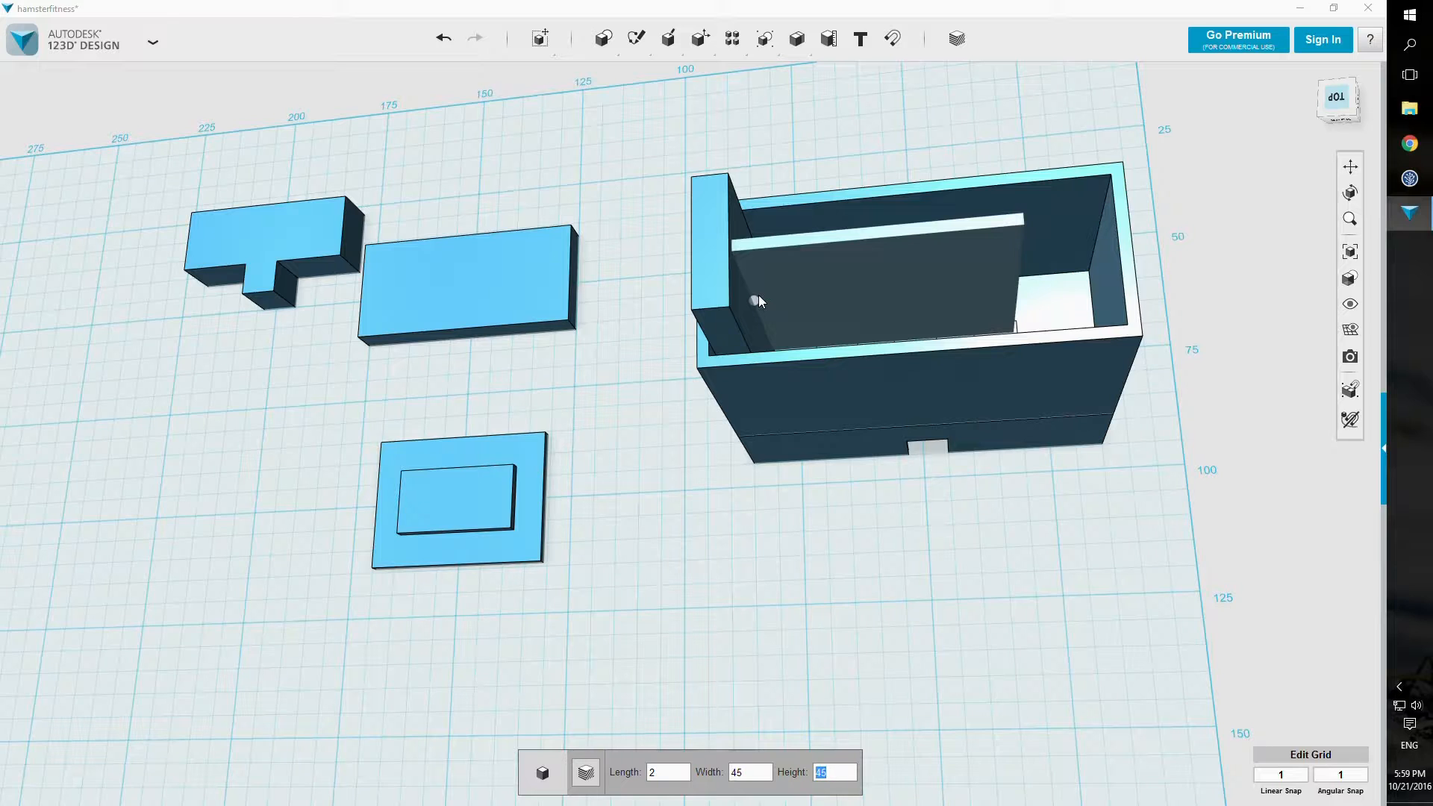
text(14)
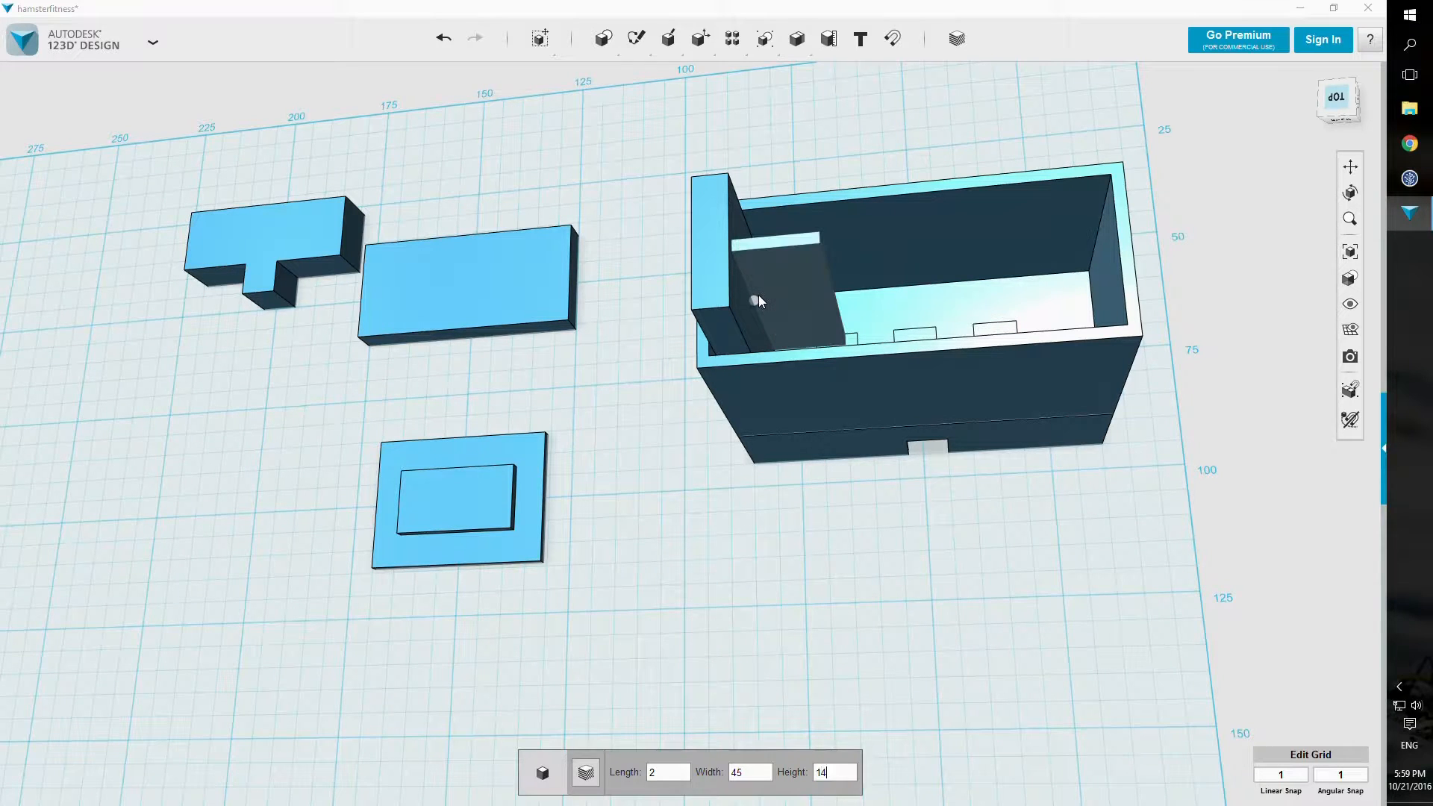
click(759, 295)
Step: Place the thin plate on the upright slab's inner face and move it sideways to one long wall of the hollow box
right_drag(787, 277, 806, 310)
click(795, 317)
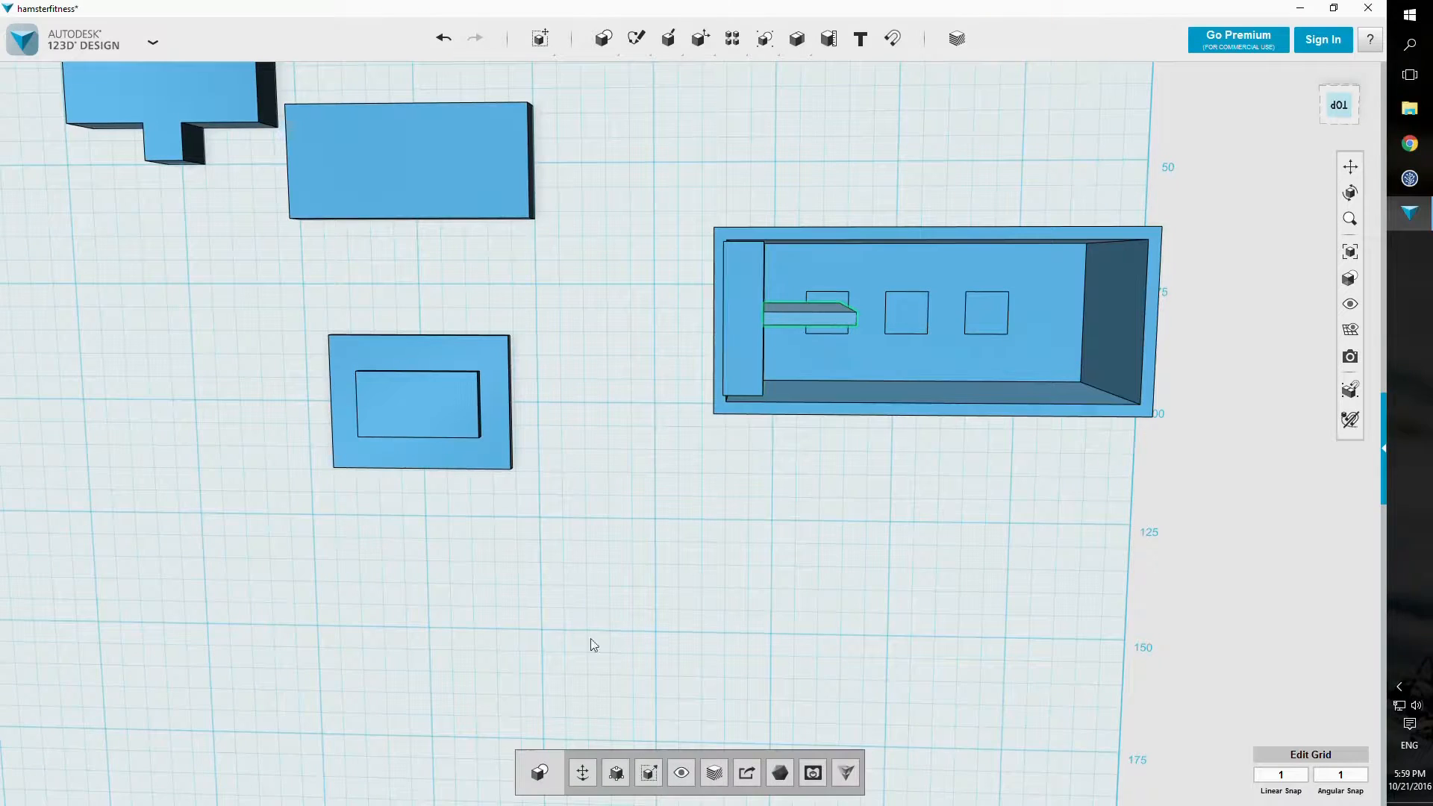
click(581, 771)
drag(806, 260, 806, 198)
right_drag(938, 198, 936, 168)
click(921, 154)
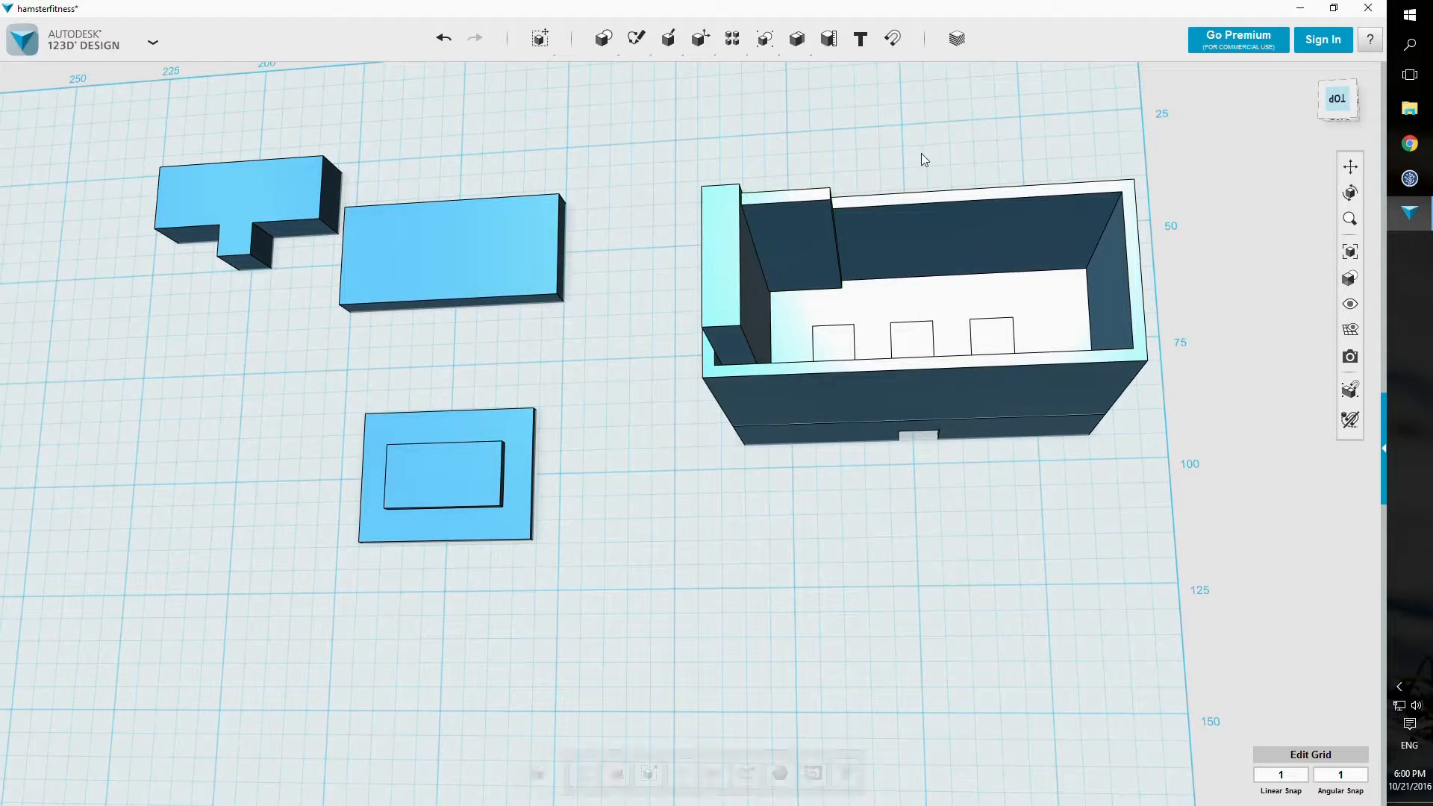
Step: Copy the thin plate and move the copy to the opposite side of the upright slab's inner face
click(818, 197)
key(ctrl+t)
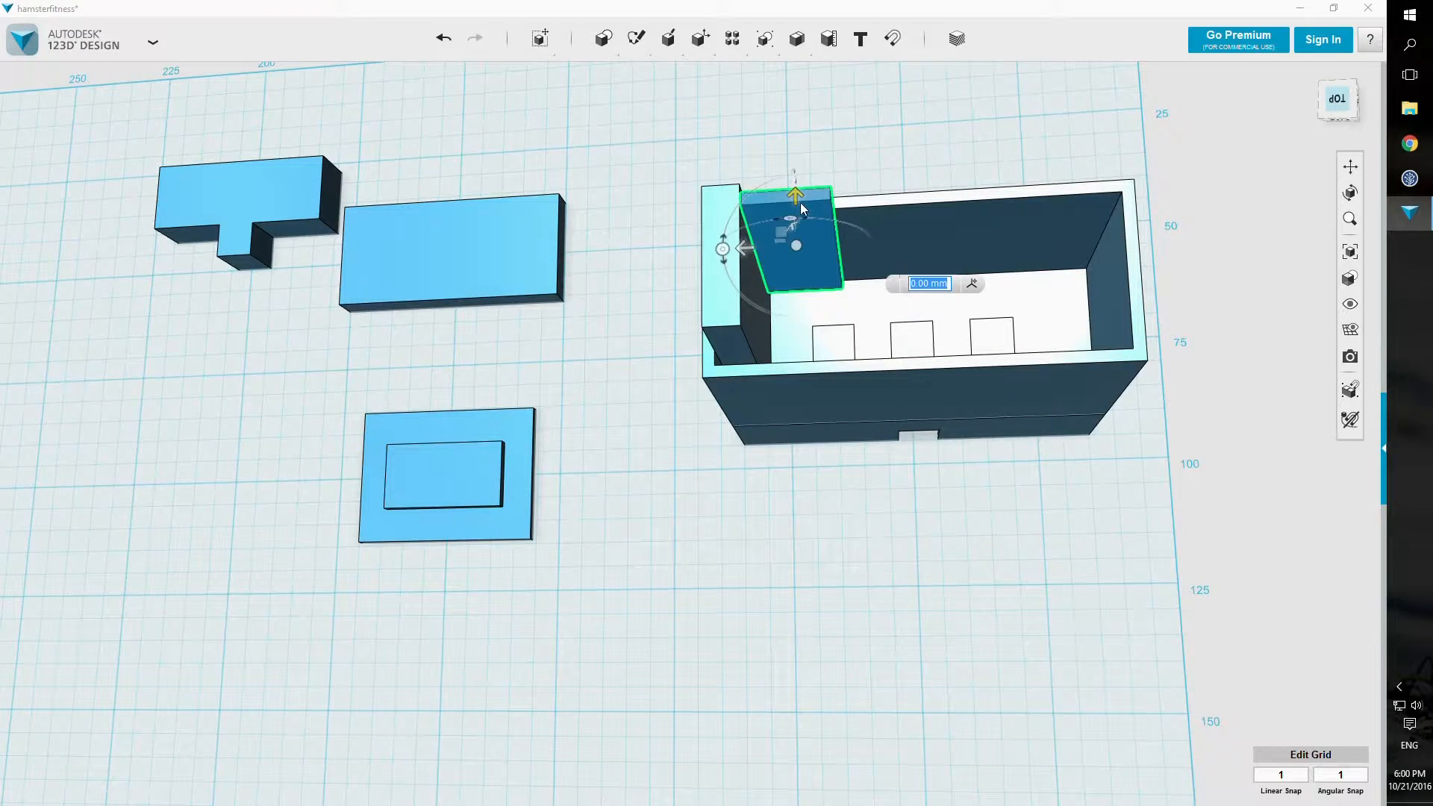
drag(799, 196, 799, 301)
click(929, 155)
Step: Select both thin plates and move them together along the box's length, into the upright slab
right_drag(974, 149, 828, 420)
click(589, 513)
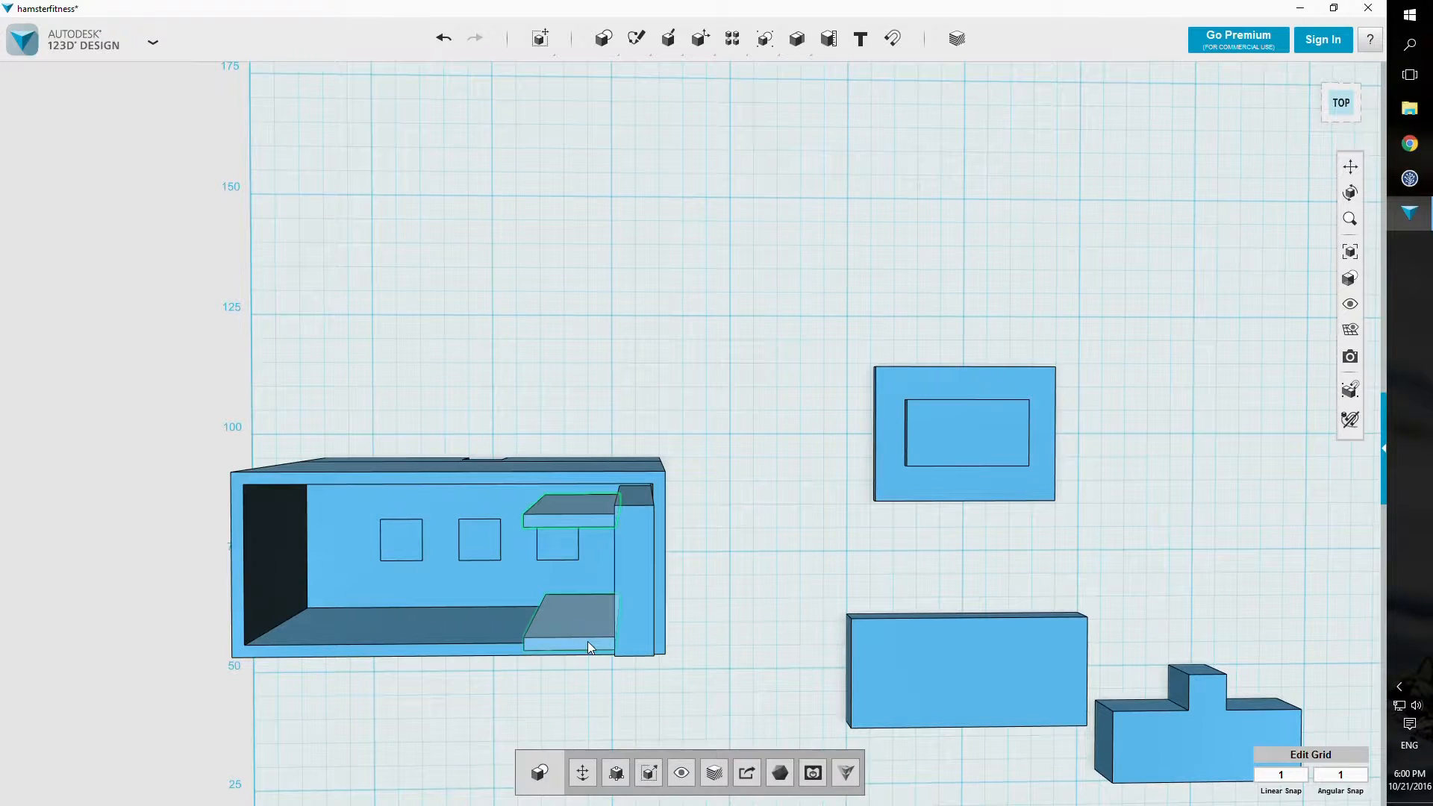
shift+click(588, 645)
click(582, 773)
drag(631, 568, 659, 565)
click(722, 398)
right_drag(723, 398, 723, 335)
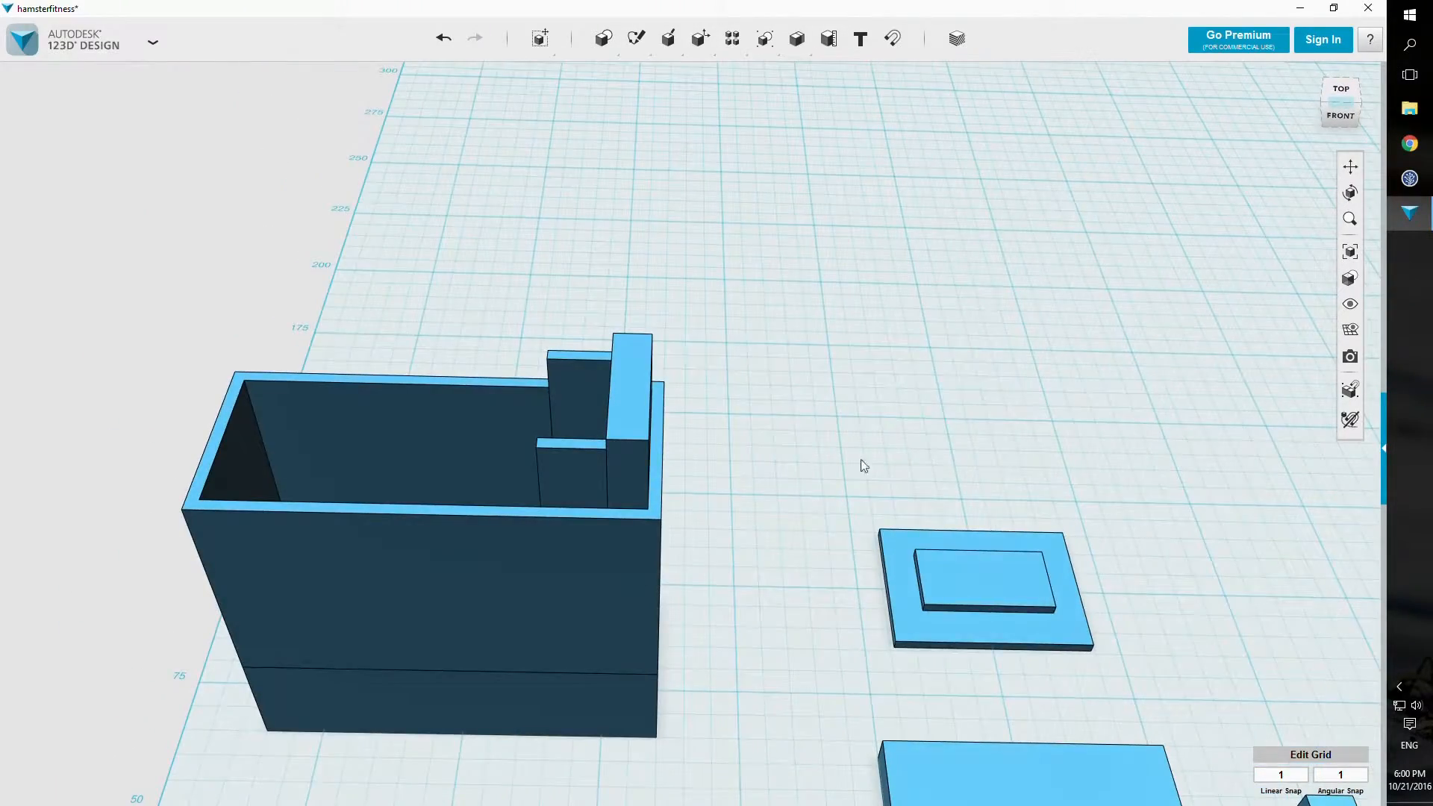
click(952, 545)
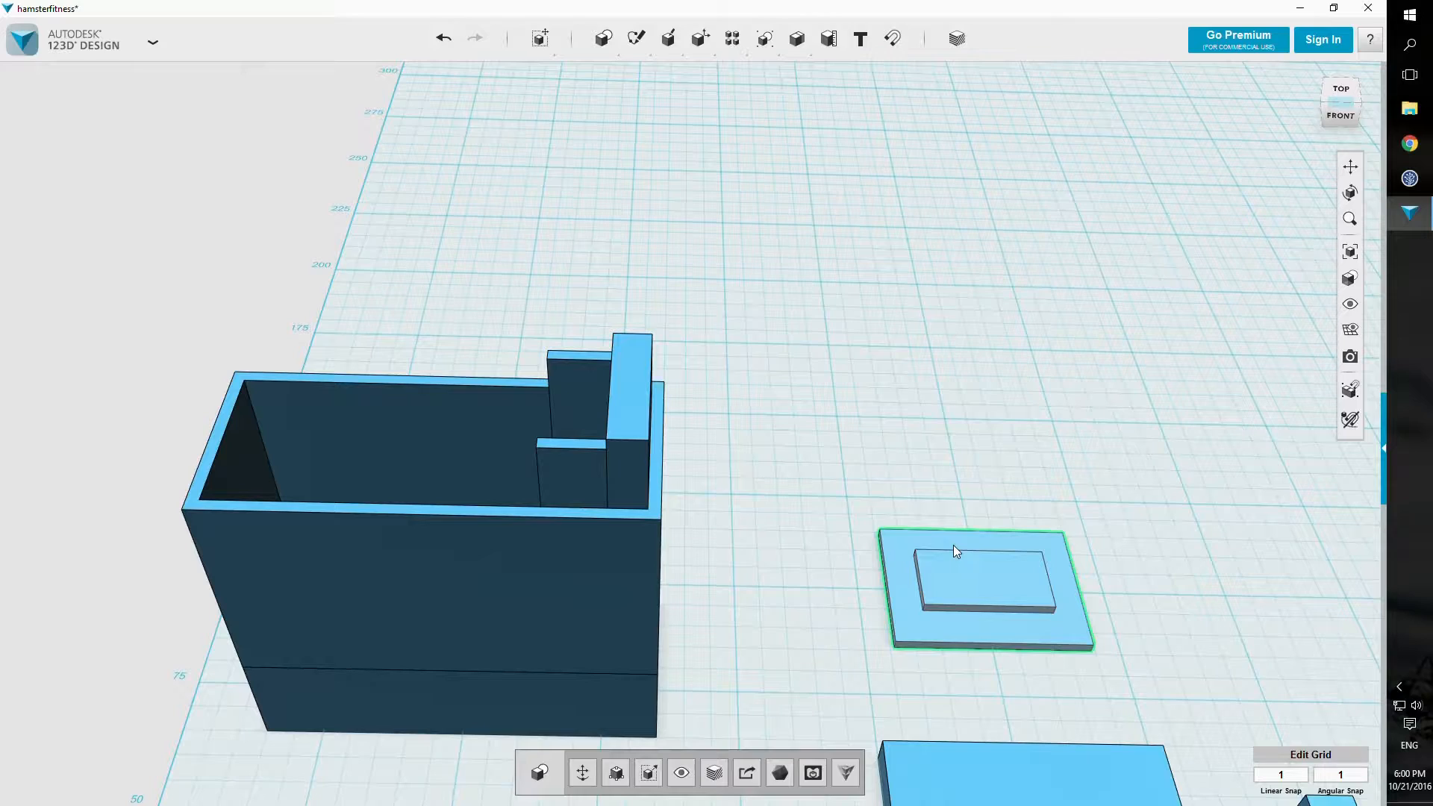
key(ctrl+t)
drag(1034, 589, 539, 642)
right_drag(539, 641, 539, 685)
right_drag(673, 377, 674, 385)
drag(475, 502, 477, 561)
key(ctrl+z)
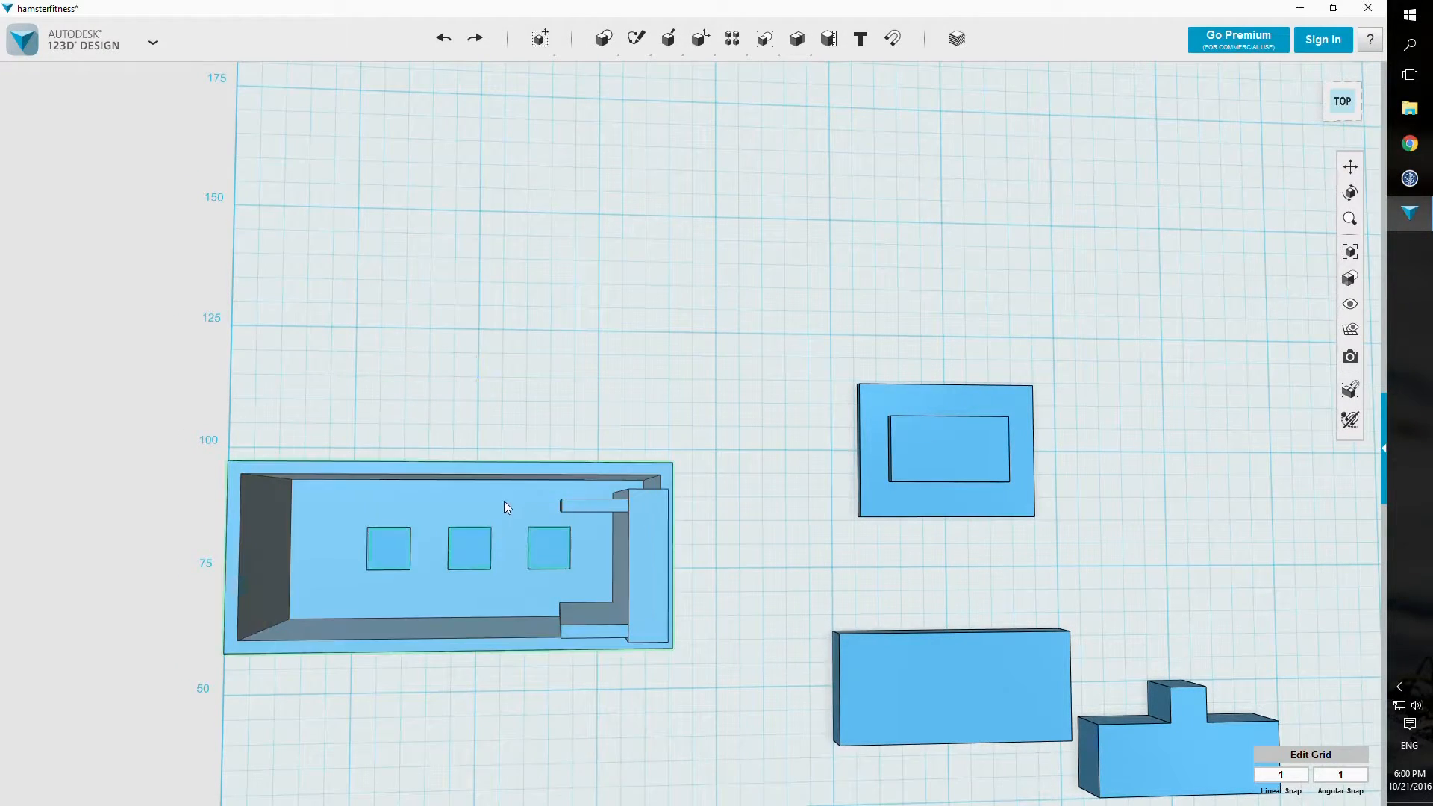
Step: Copy the stepped plate and move the copy onto the hollow box, shifting it 20 mm across the box's width
click(951, 447)
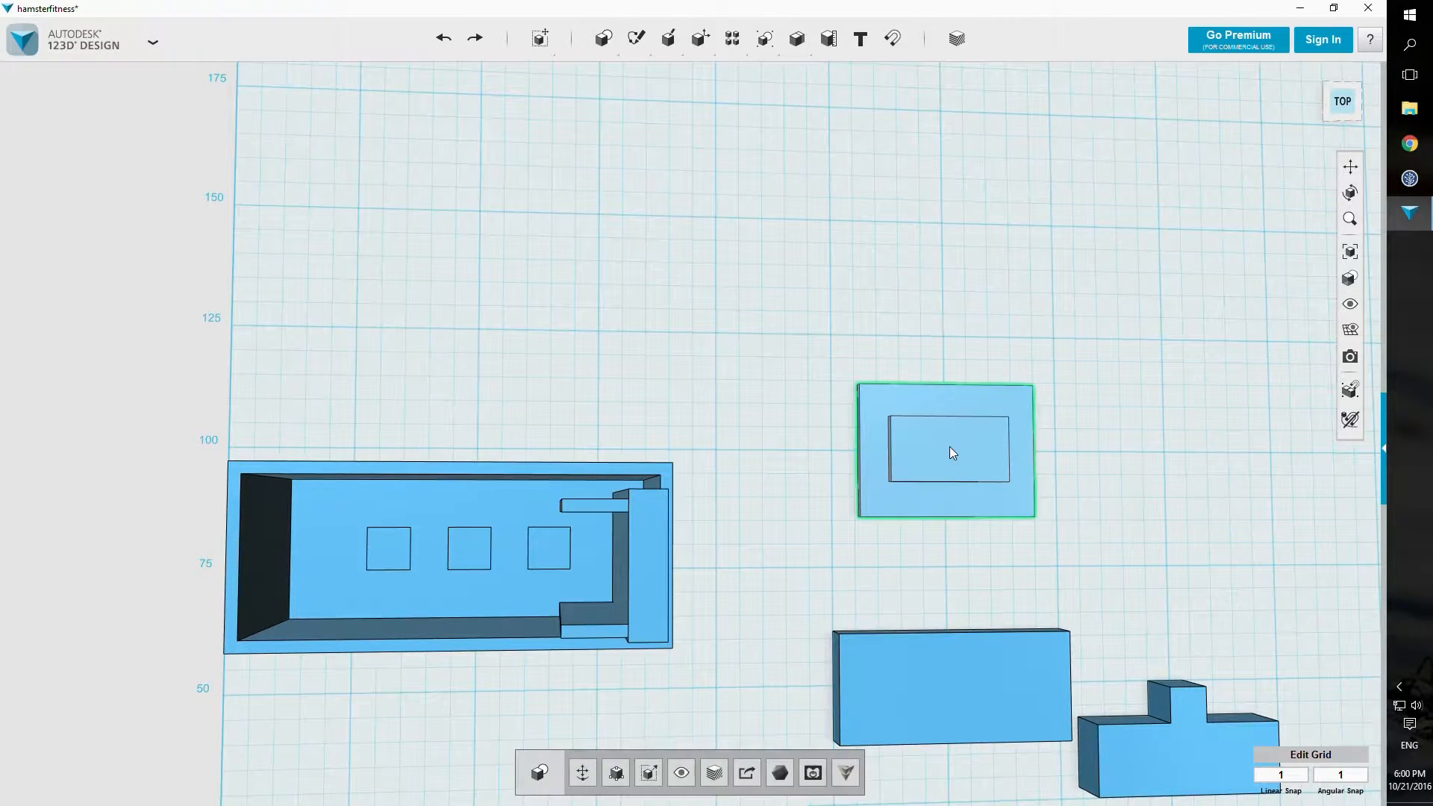
key(ctrl+m)
drag(979, 451, 533, 451)
drag(472, 500, 471, 604)
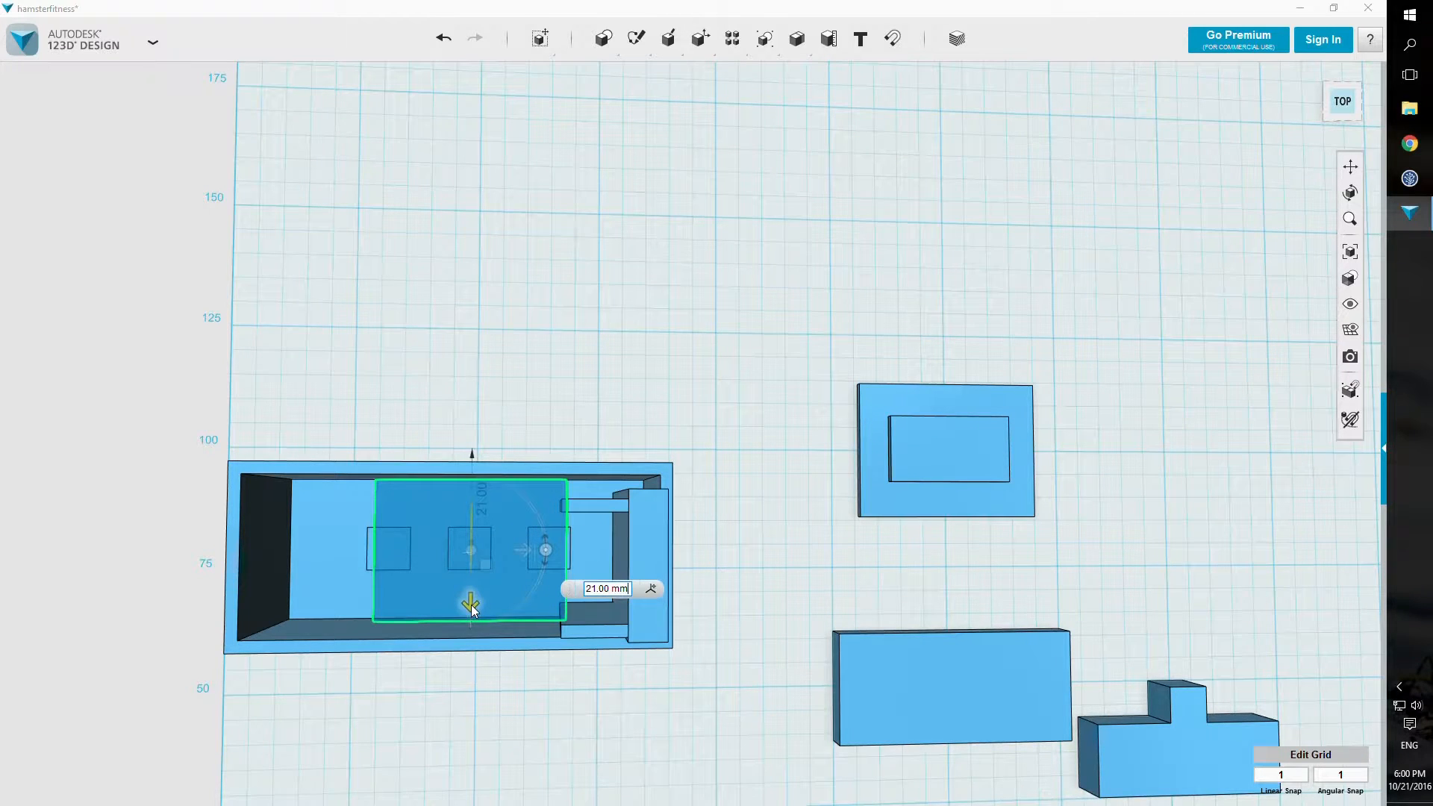
drag(473, 606, 473, 598)
right_drag(487, 554, 508, 540)
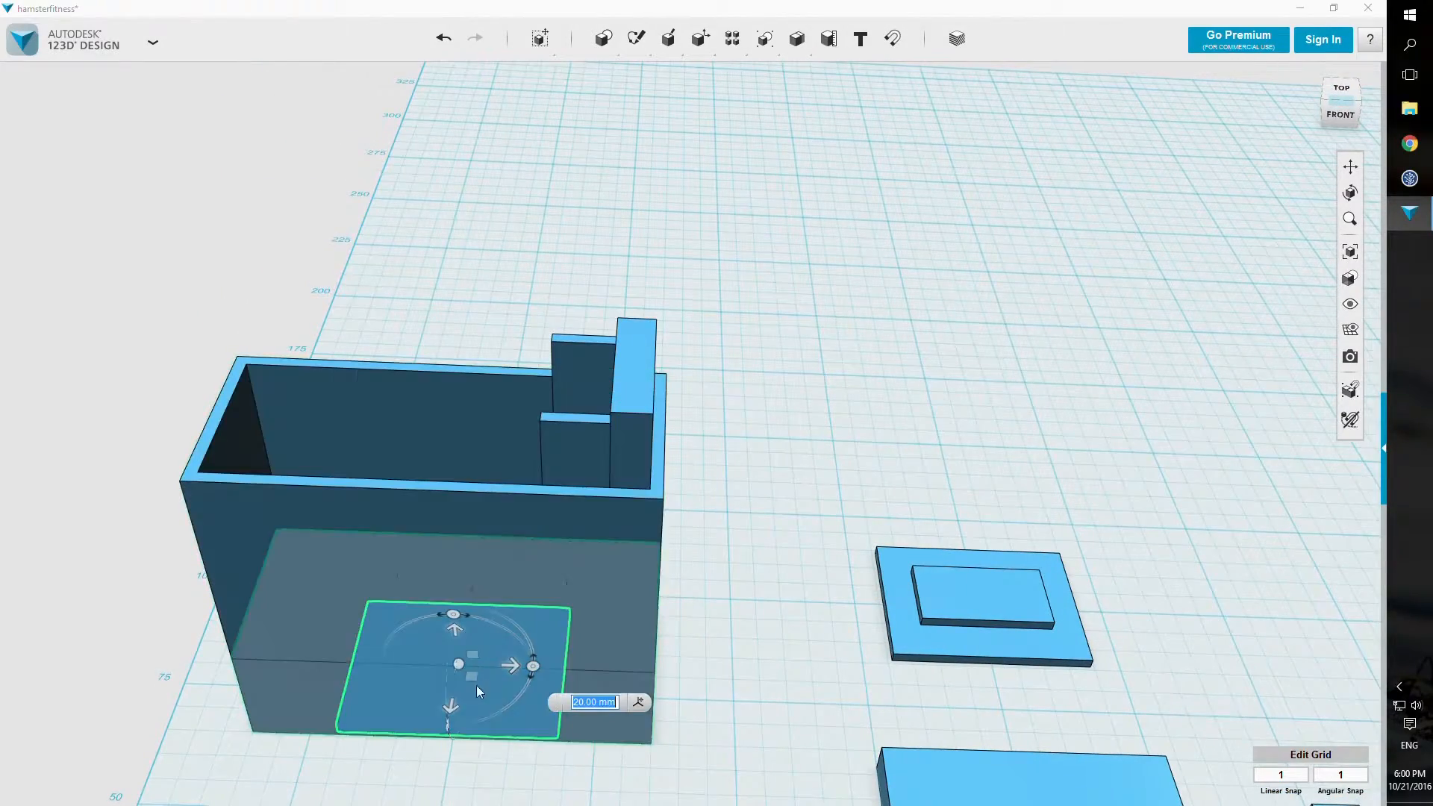
Step: Rotate the stepped plate copy to stand upright parallel to the box's long front wall, and raise it near the rim
right_drag(762, 442, 638, 708)
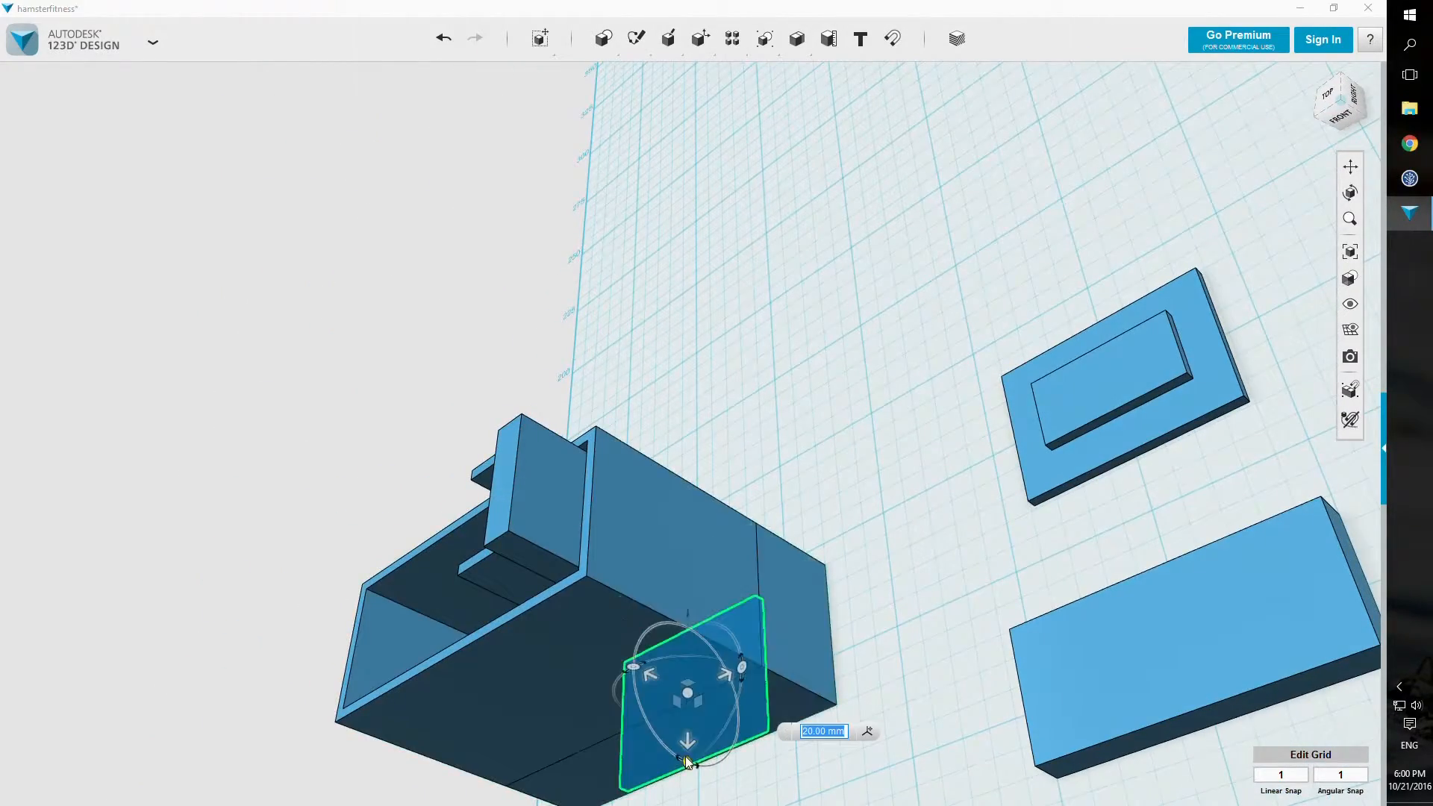
drag(687, 760, 759, 733)
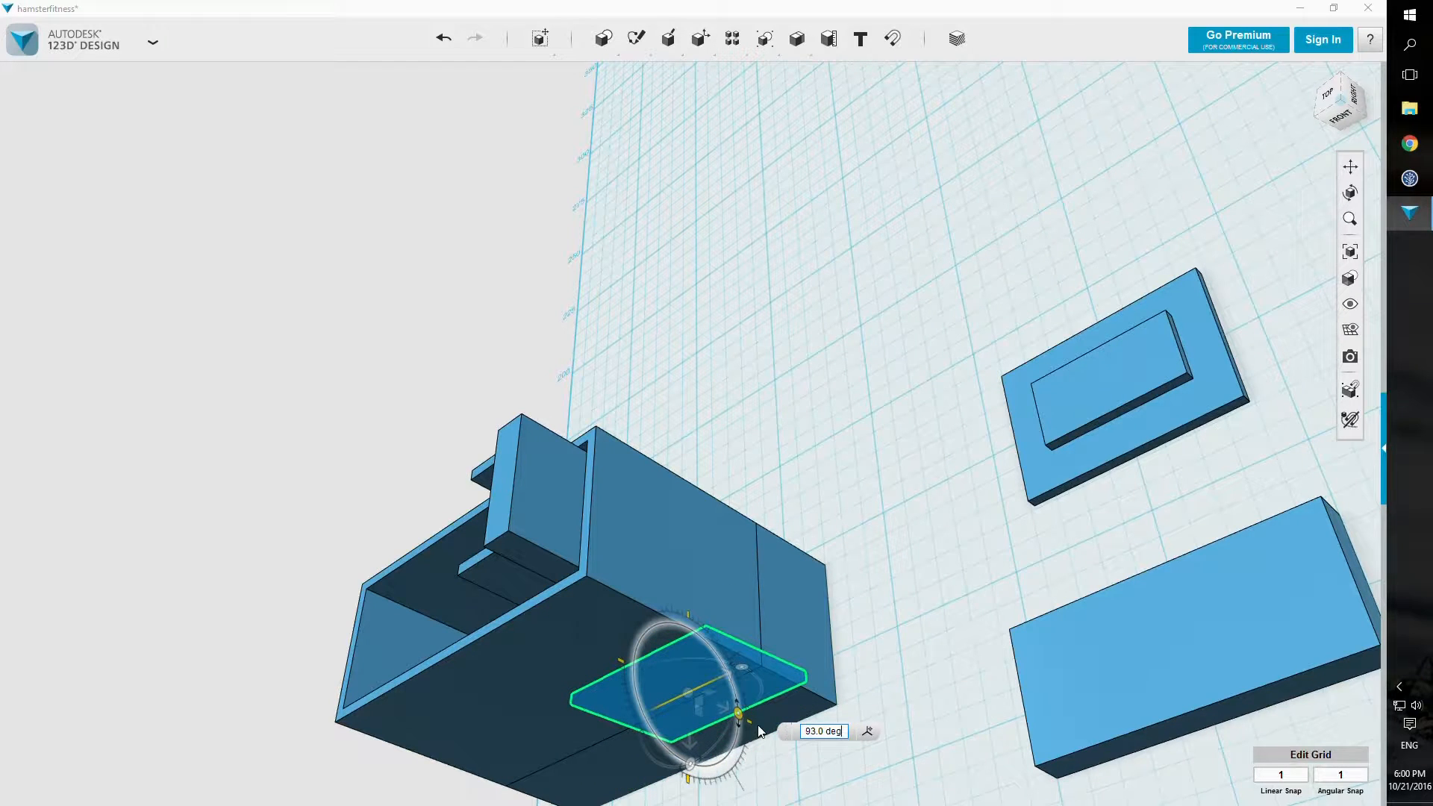
drag(759, 729, 553, 634)
right_drag(853, 595, 931, 570)
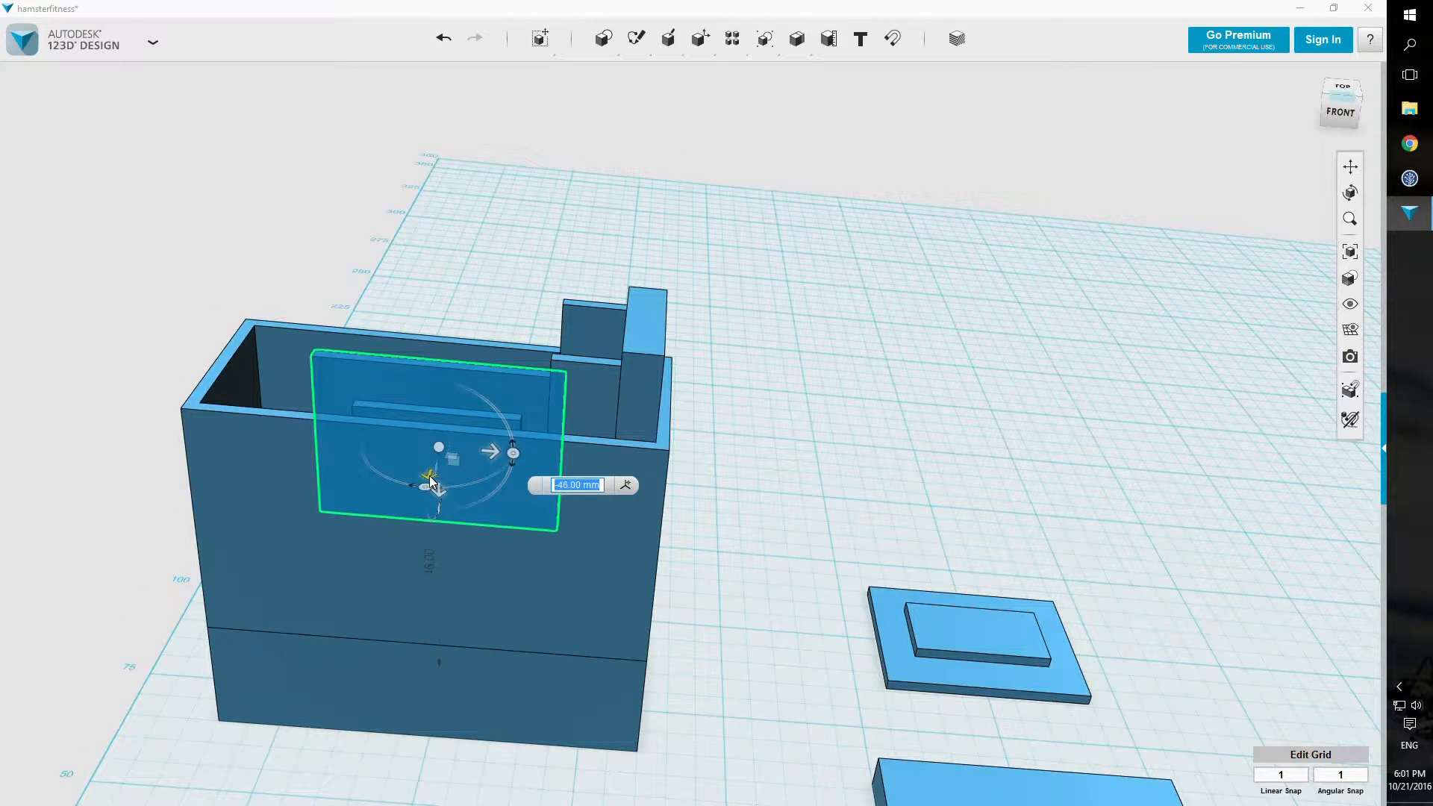
drag(430, 475, 418, 529)
right_drag(791, 426, 781, 391)
Step: Slide the upright stepped plate along the box away from the end slab and position it against the long front wall
click(472, 395)
drag(477, 394, 405, 396)
right_drag(854, 320, 793, 404)
drag(299, 371, 315, 366)
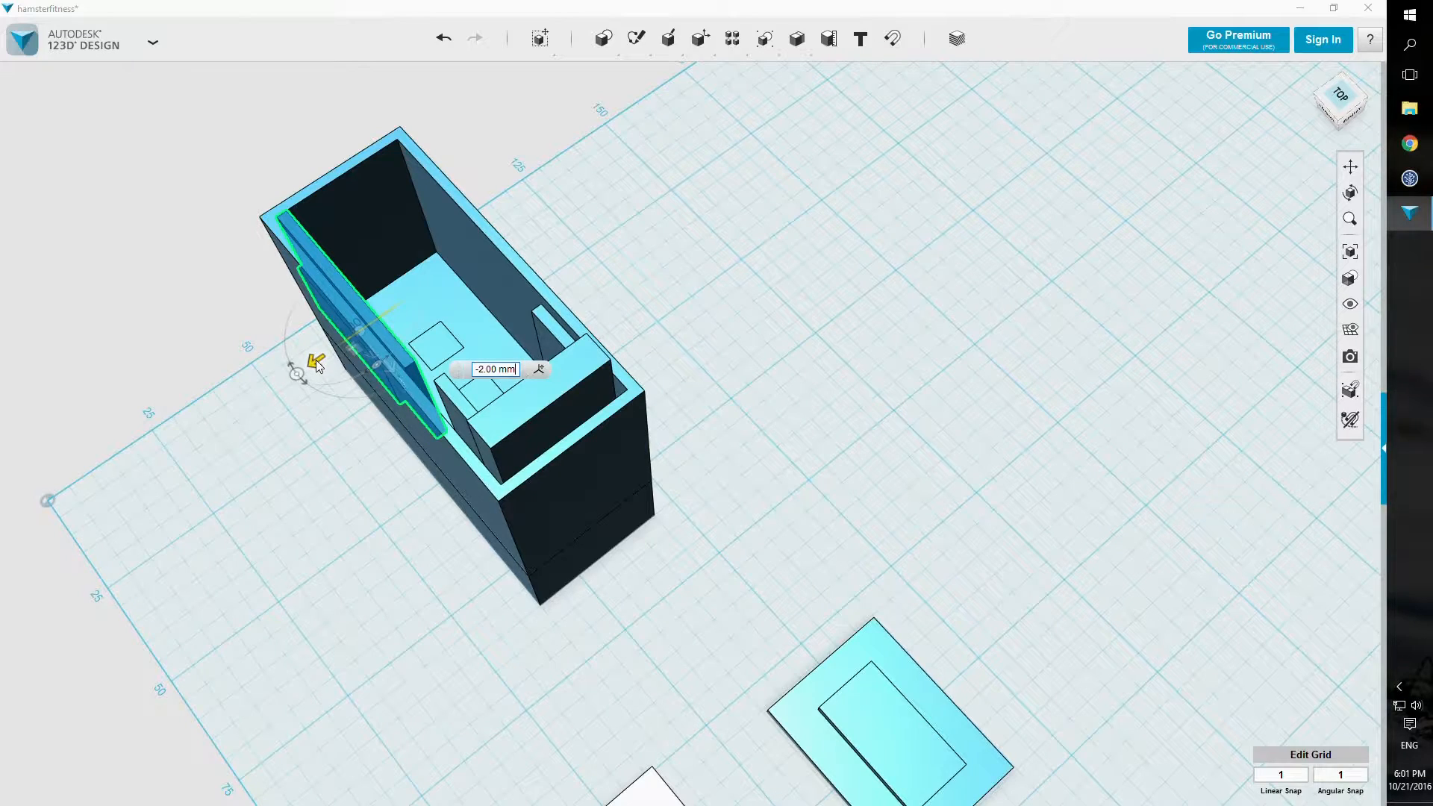
drag(318, 364, 322, 365)
right_drag(648, 257, 758, 266)
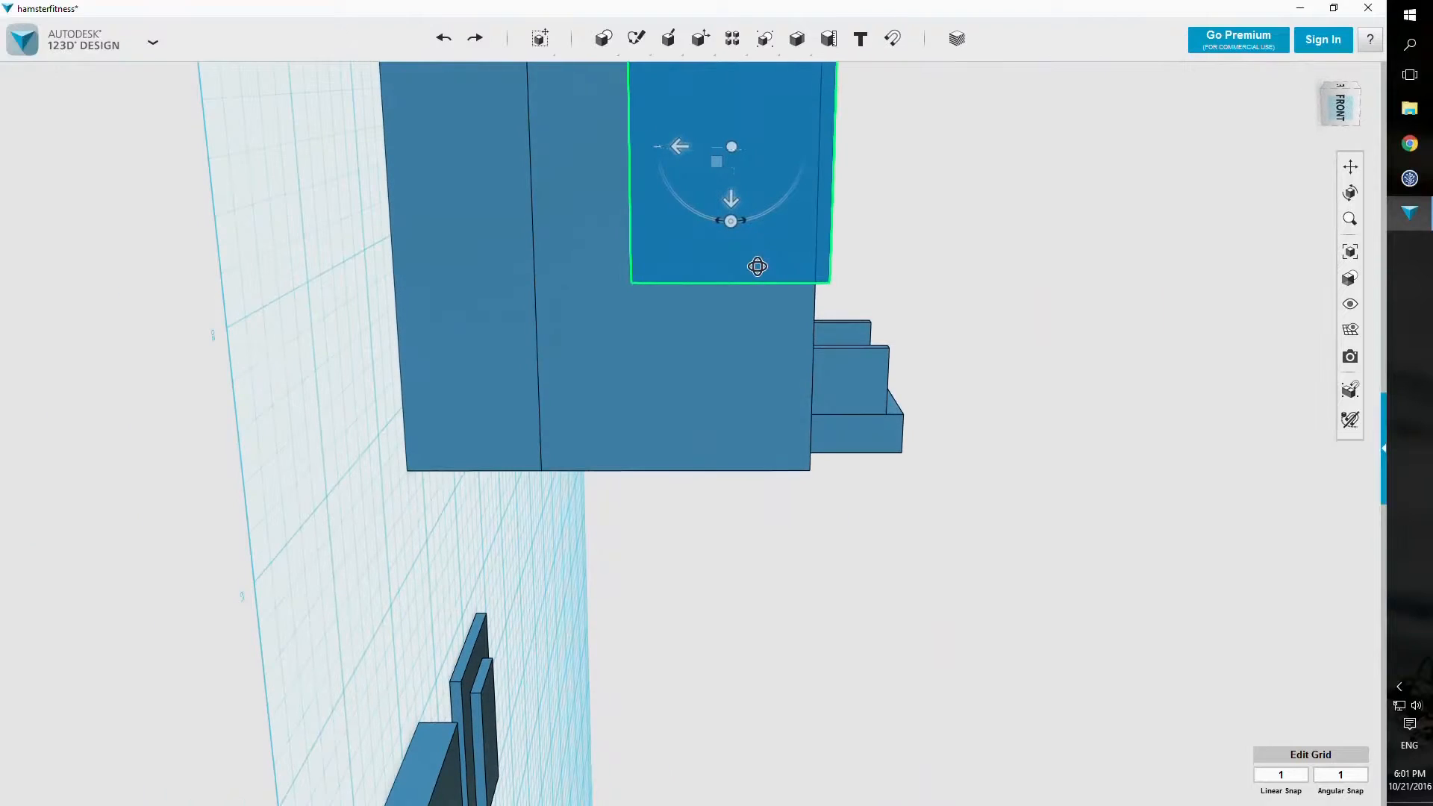
Step: Lower the stepped plate 8 mm along the front wall and nudge it slightly outward into the wall
drag(680, 150, 624, 153)
right_drag(964, 192, 851, 177)
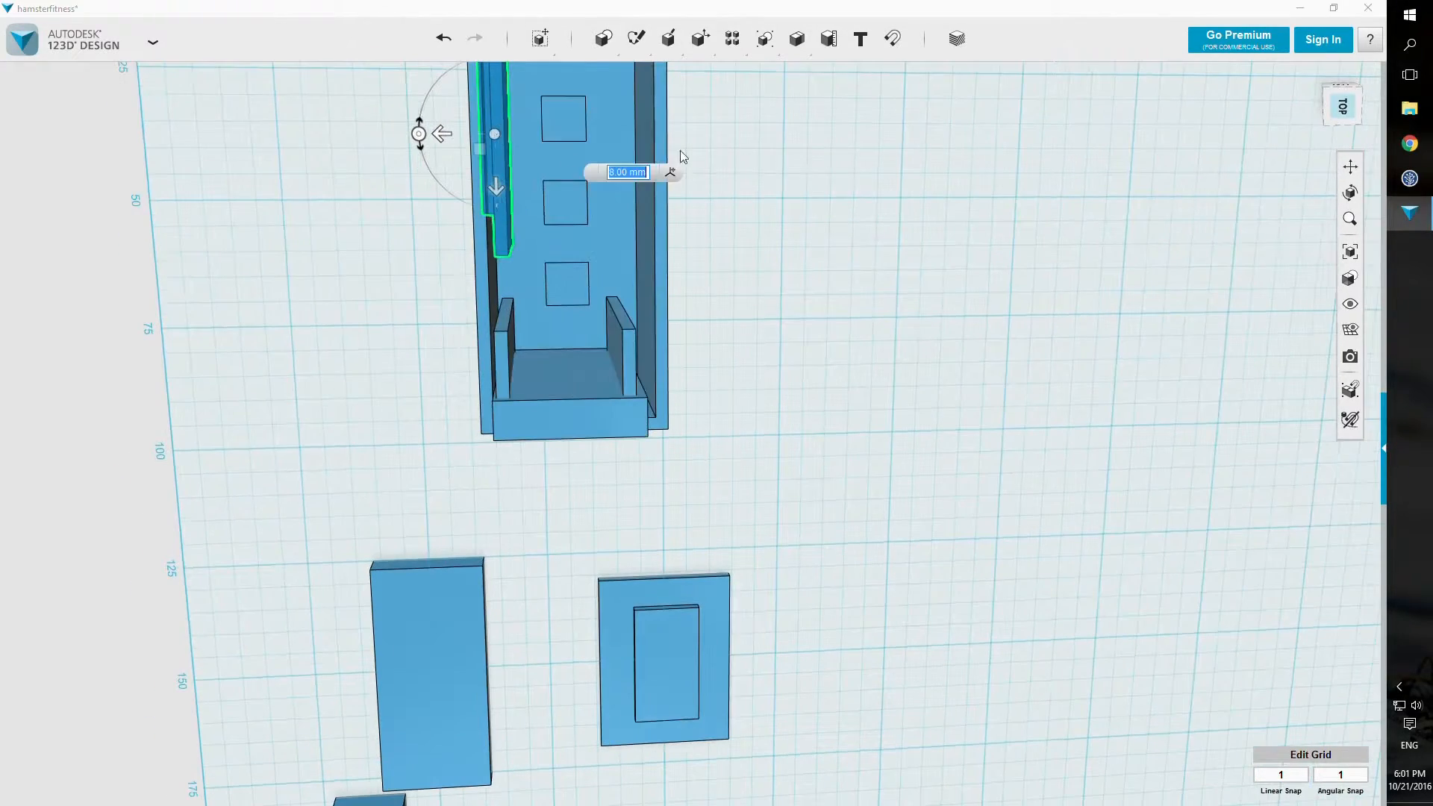
drag(446, 143, 439, 142)
right_drag(838, 248, 814, 230)
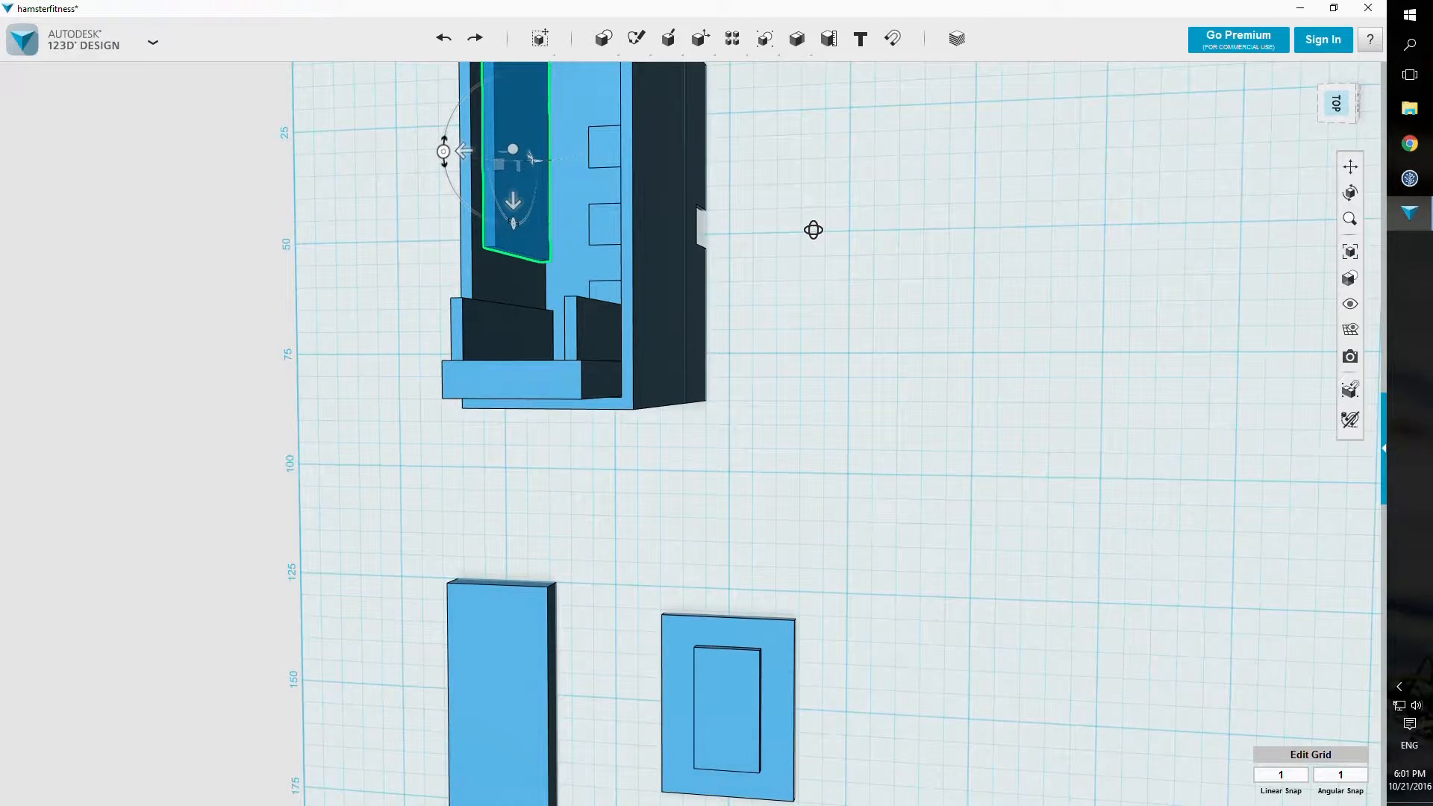
mouse_move(814, 230)
right_down()
mouse_move(822, 205)
mouse_move(816, 232)
right_up()
Step: Try shifting the stepped plate 1 mm across the thickness of the front wall
drag(531, 154, 541, 144)
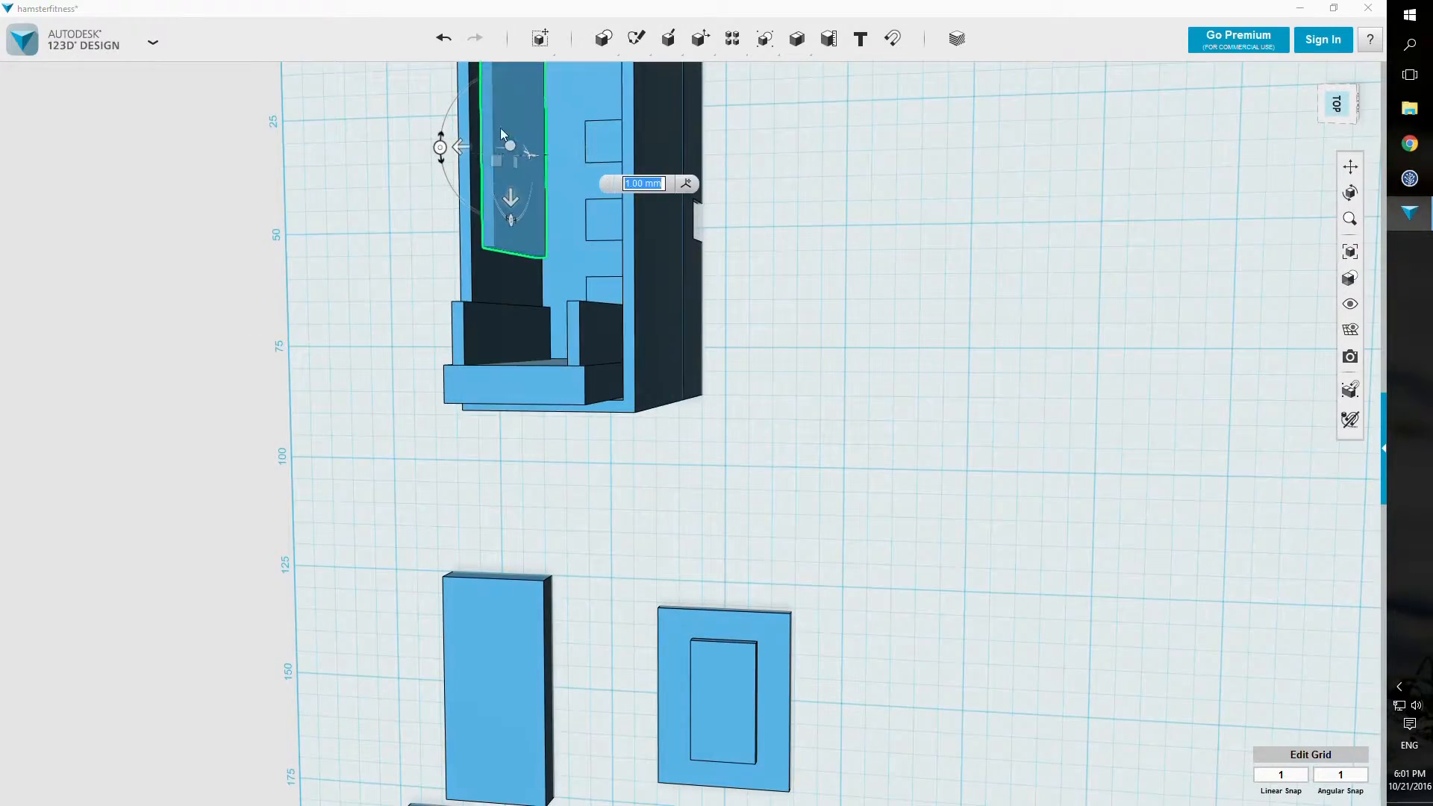
key(ctrl+z)
right_drag(812, 240, 842, 234)
key(ctrl+y)
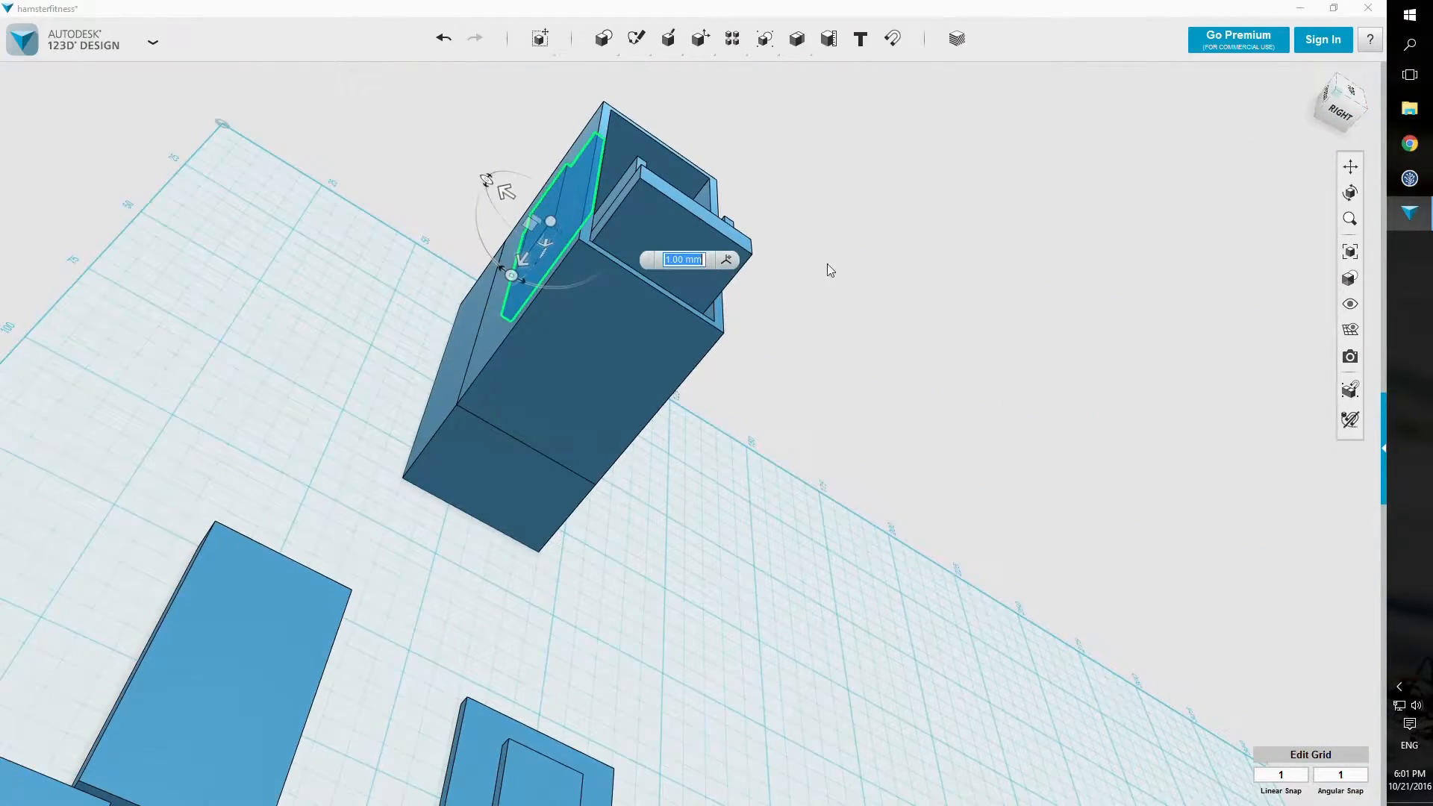
click(1314, 74)
key(ctrl+z)
right_drag(844, 387, 816, 406)
click(729, 365)
key(bracketright)
right_drag(526, 387, 502, 451)
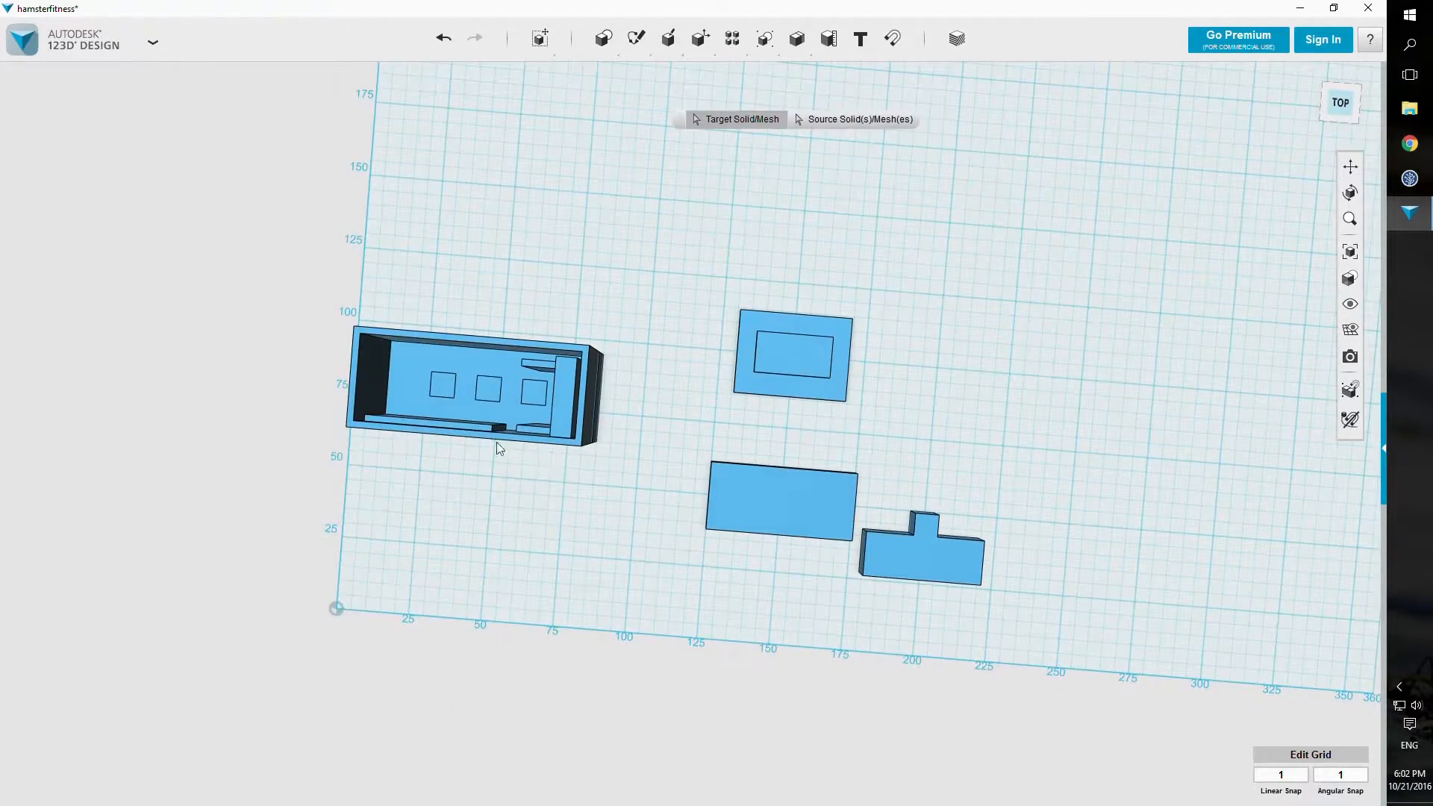
click(459, 424)
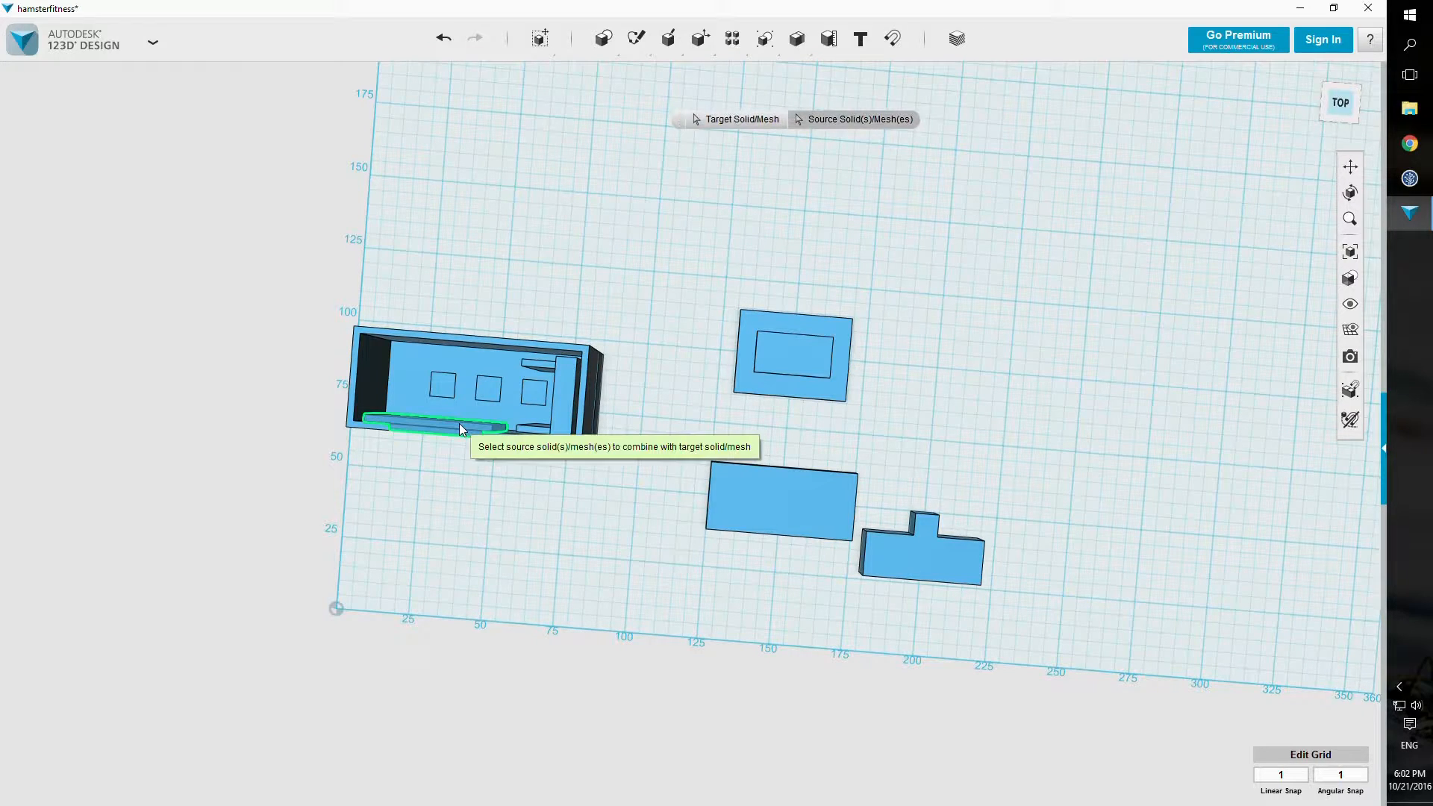
key(Escape)
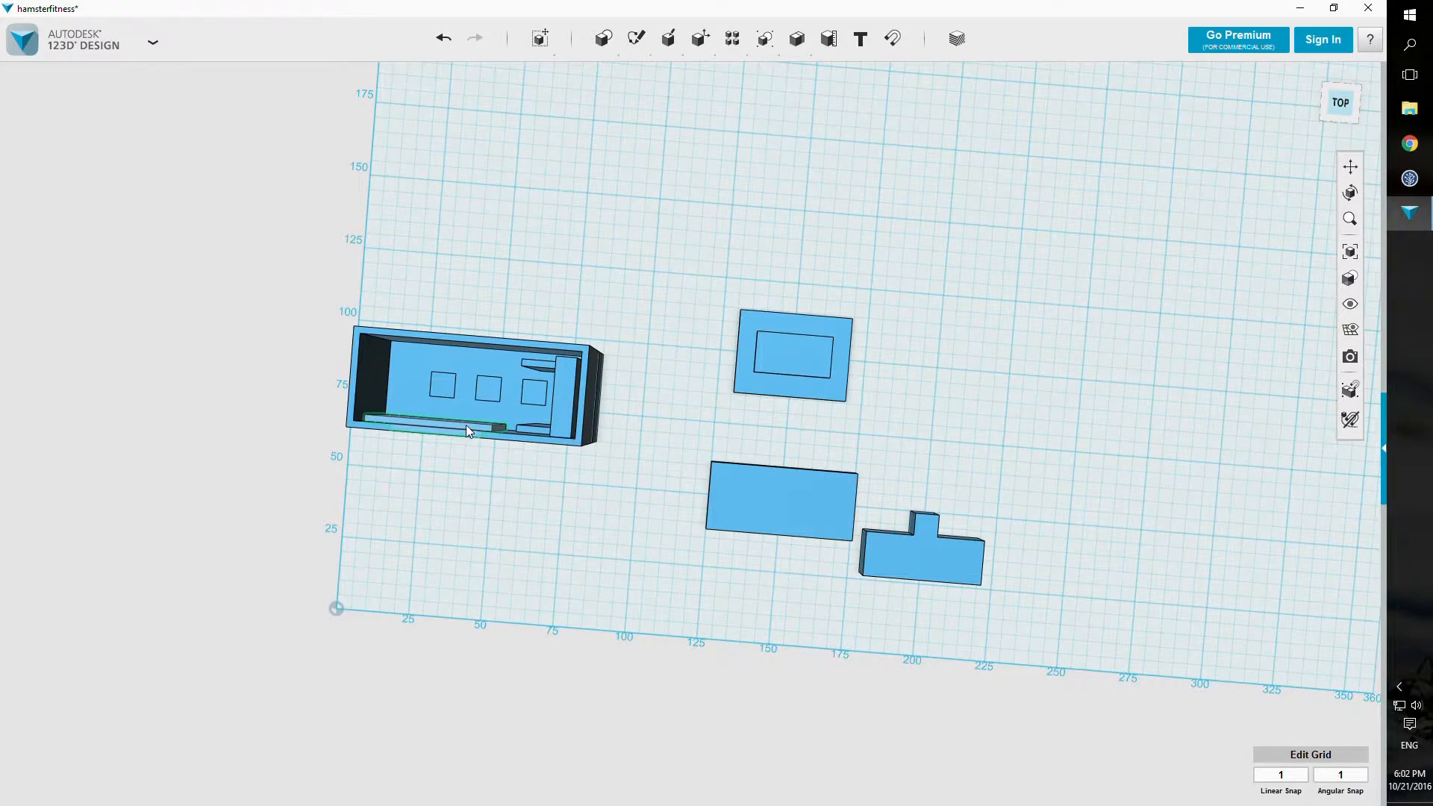
Step: Subtract the upright stepped plate from the hollow box to cut a rectangular window through its long front wall
key(bracketright)
click(477, 427)
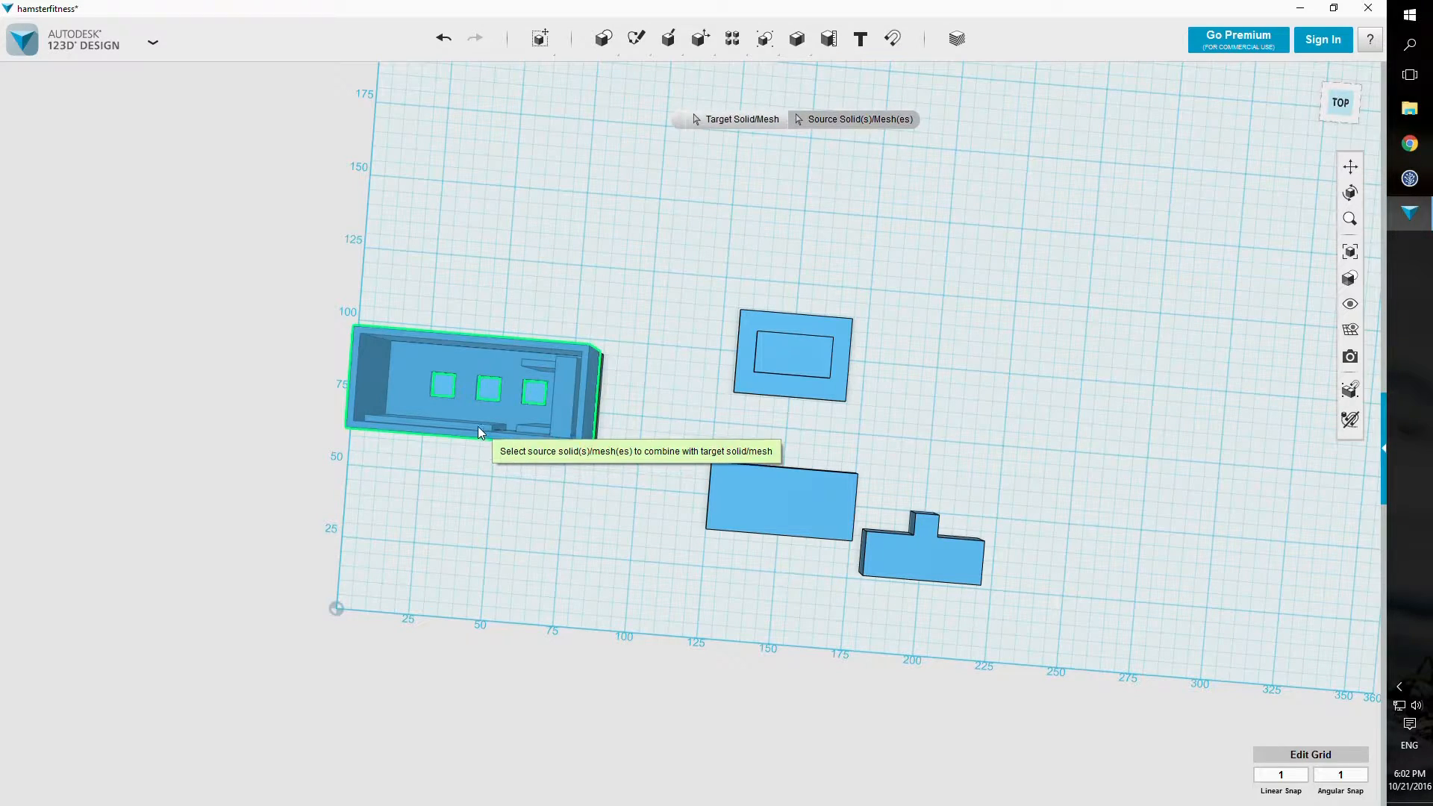
key(Escape)
mouse_move(522, 512)
right_down()
mouse_move(543, 397)
mouse_move(480, 410)
mouse_move(496, 537)
mouse_move(544, 535)
mouse_move(518, 425)
mouse_move(511, 535)
right_up()
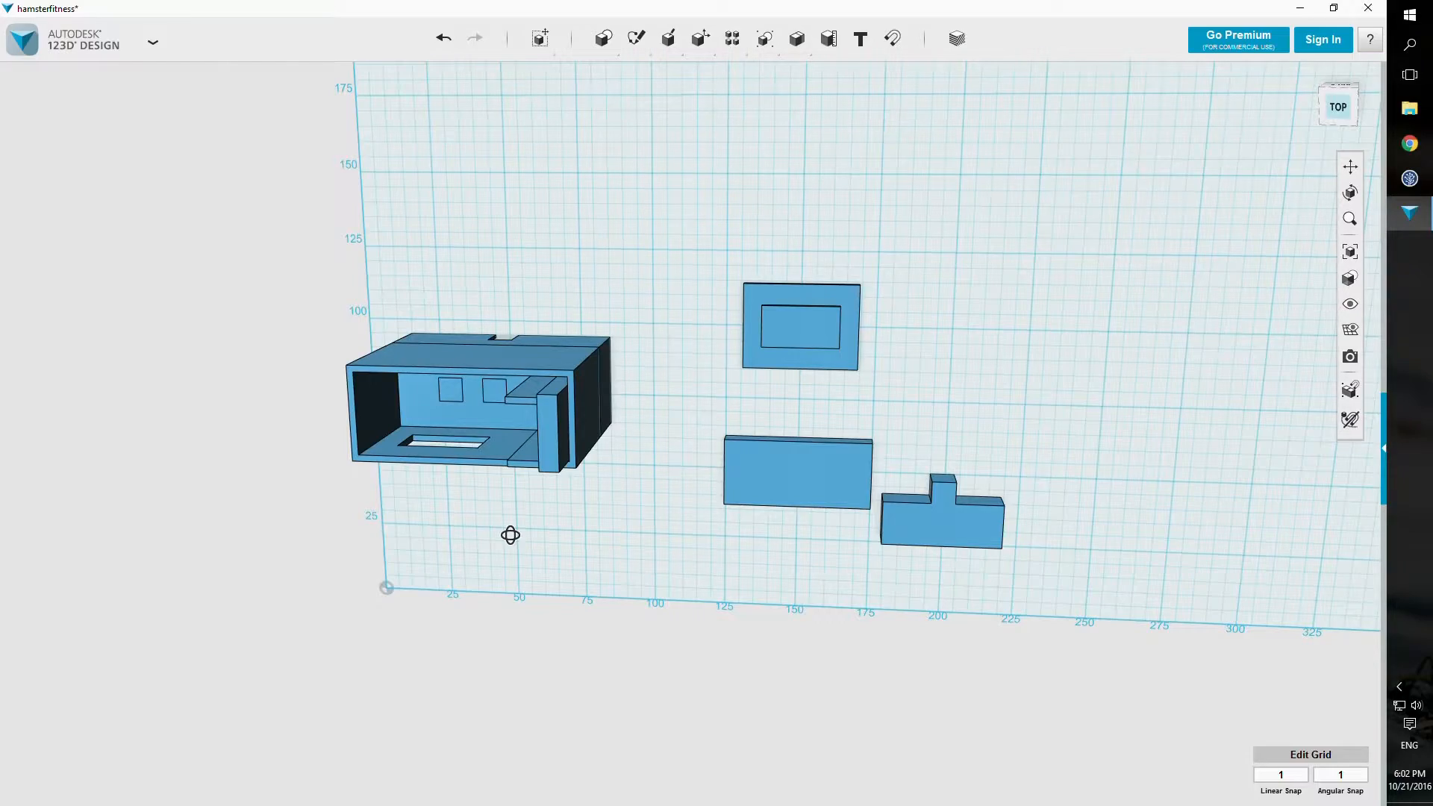
right_drag(511, 536, 491, 445)
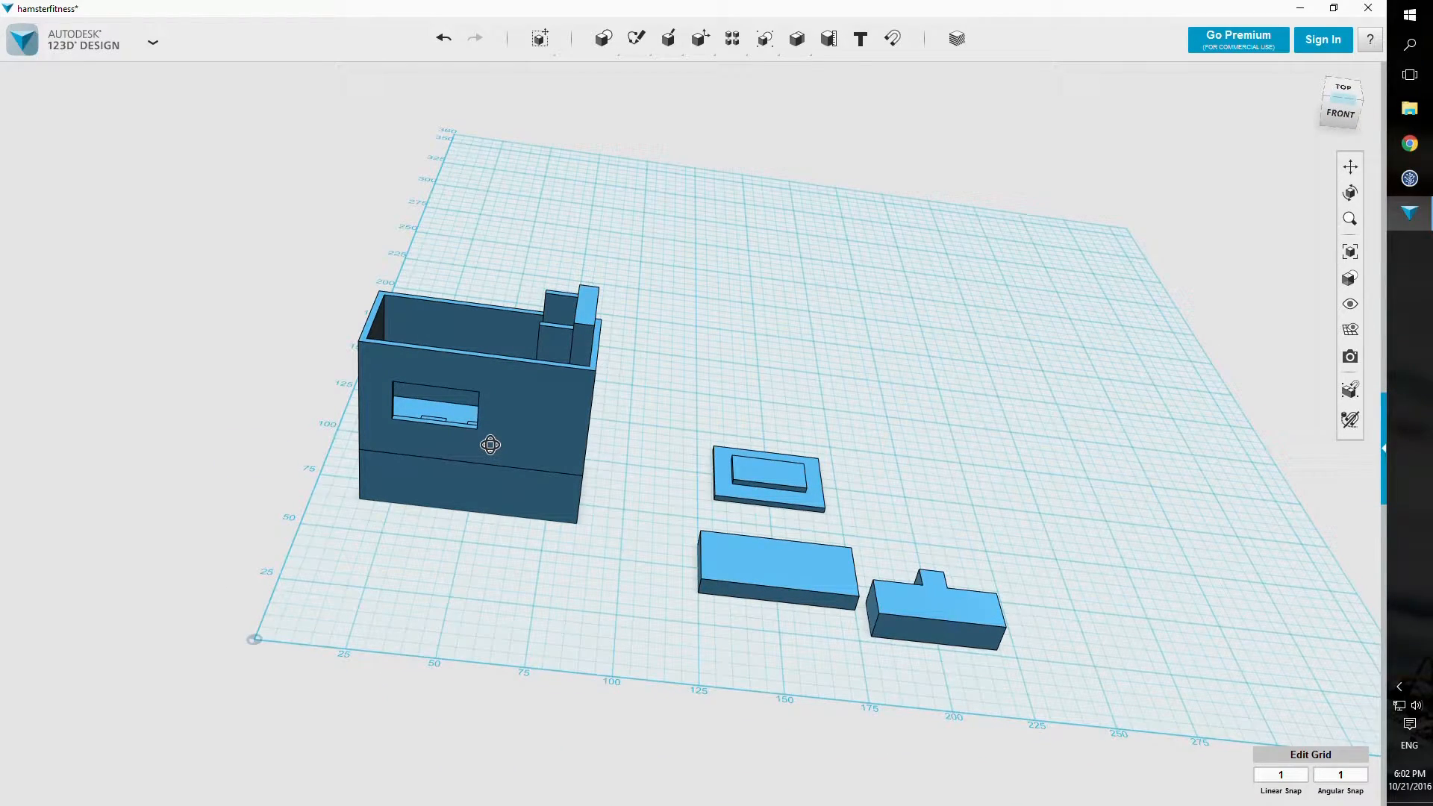
right_drag(491, 444, 469, 521)
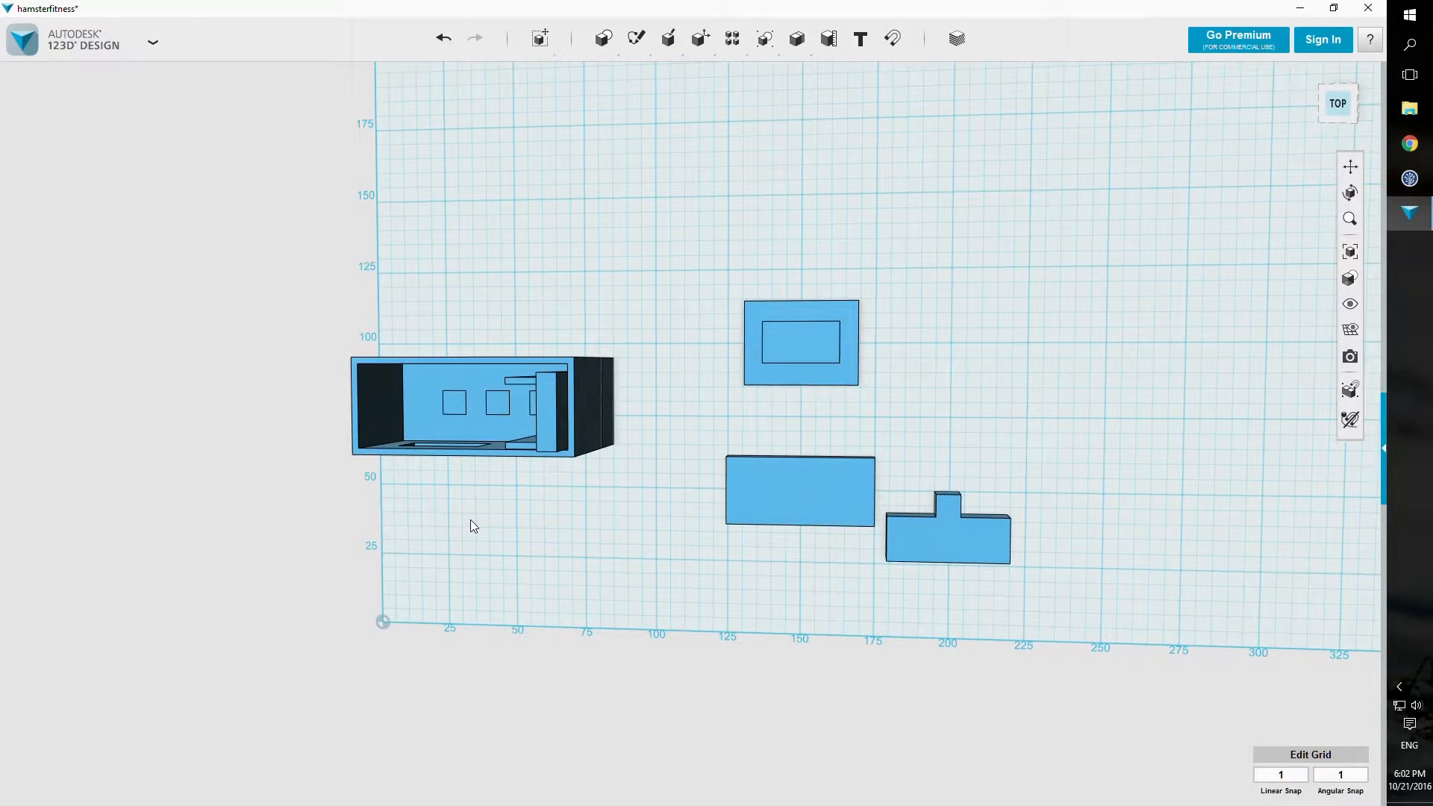
right_drag(563, 531, 589, 564)
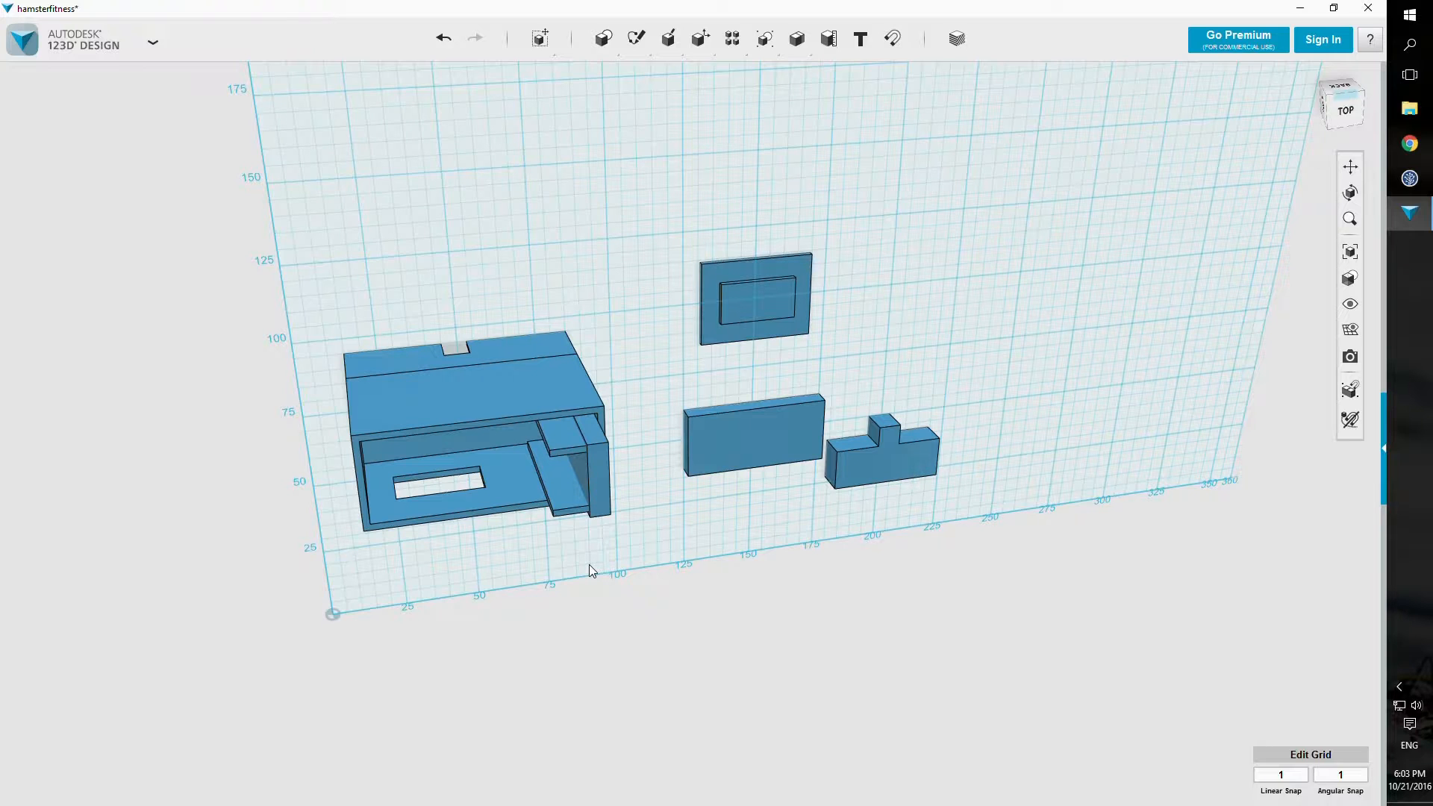
right_drag(665, 494, 589, 595)
mouse_move(604, 38)
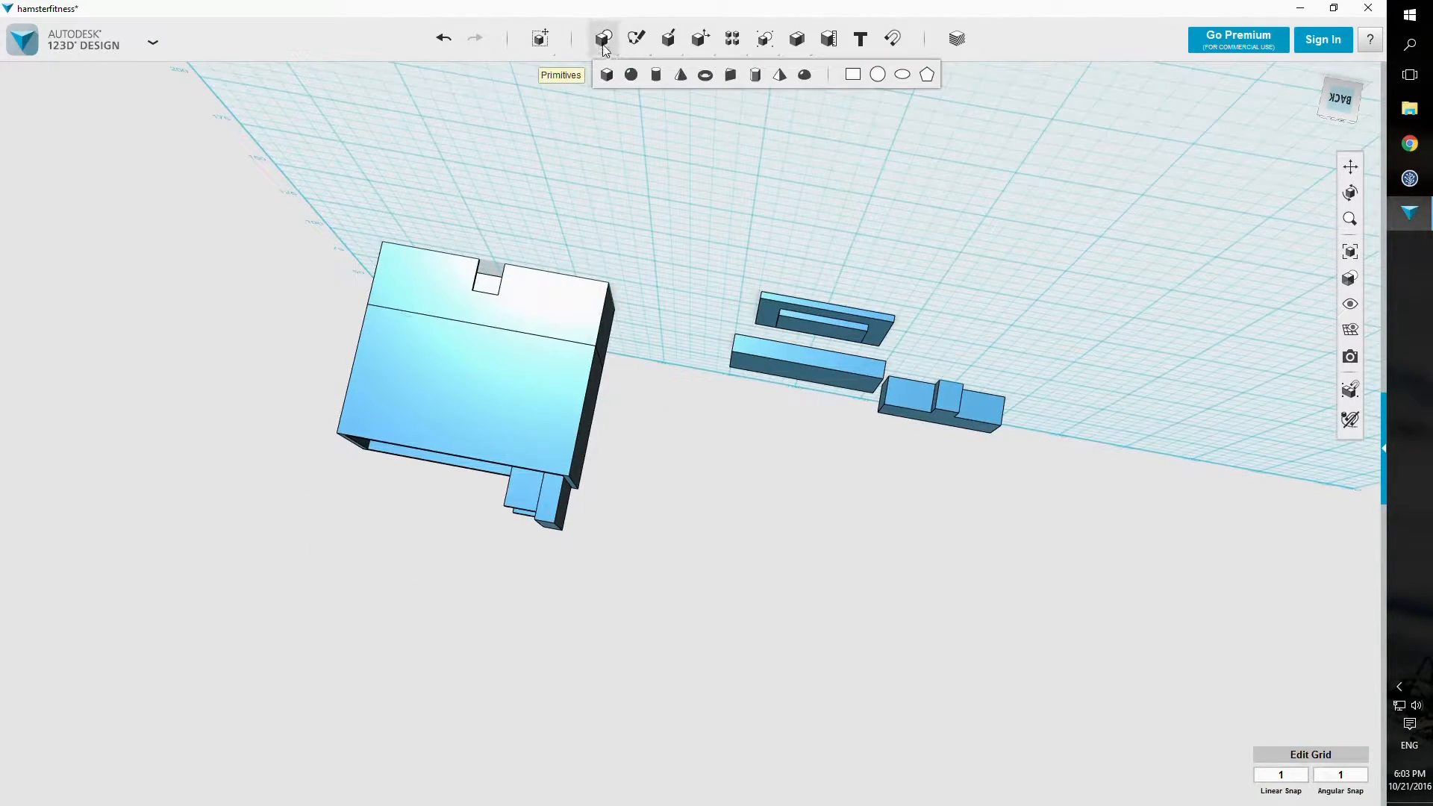
click(609, 87)
right_drag(480, 250, 523, 157)
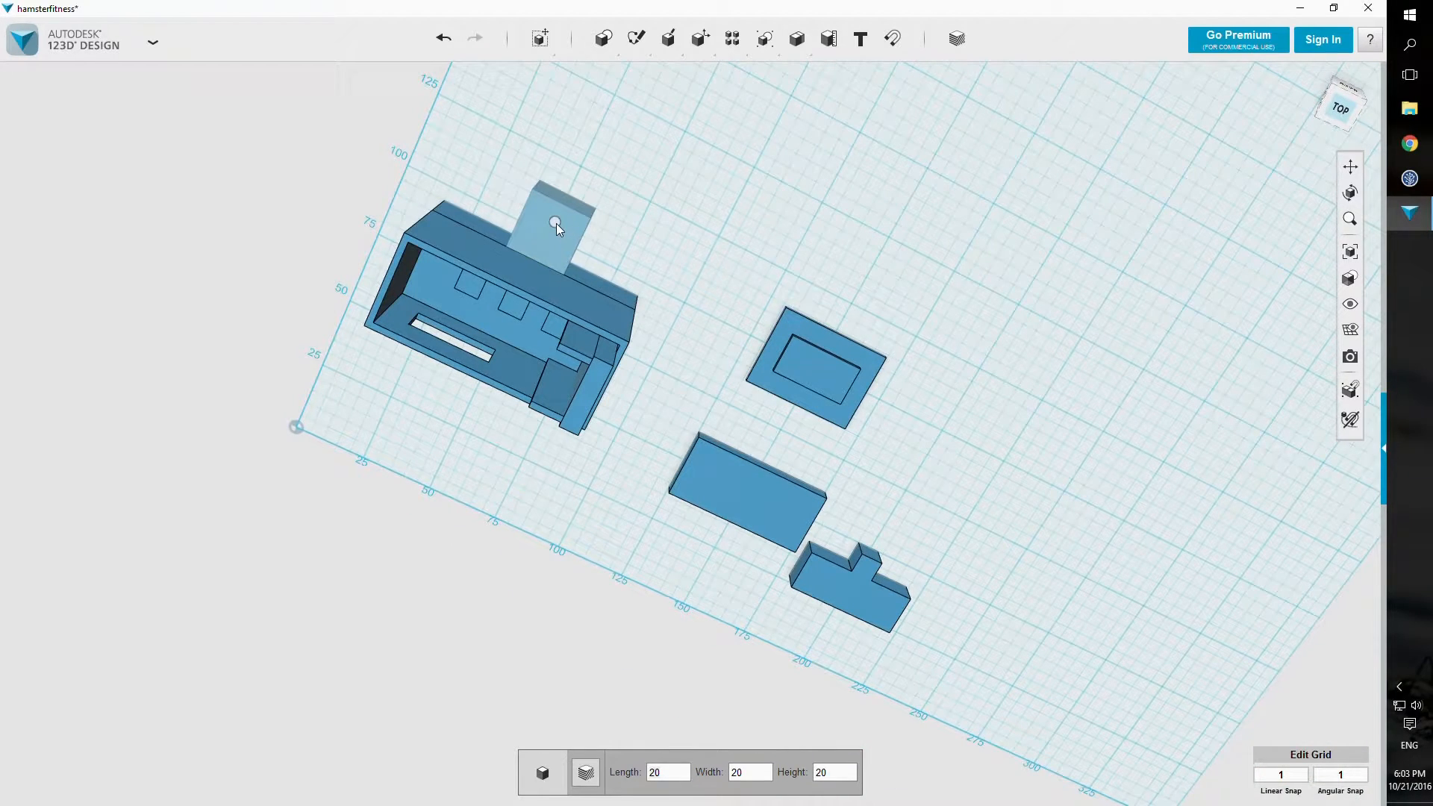
key(Escape)
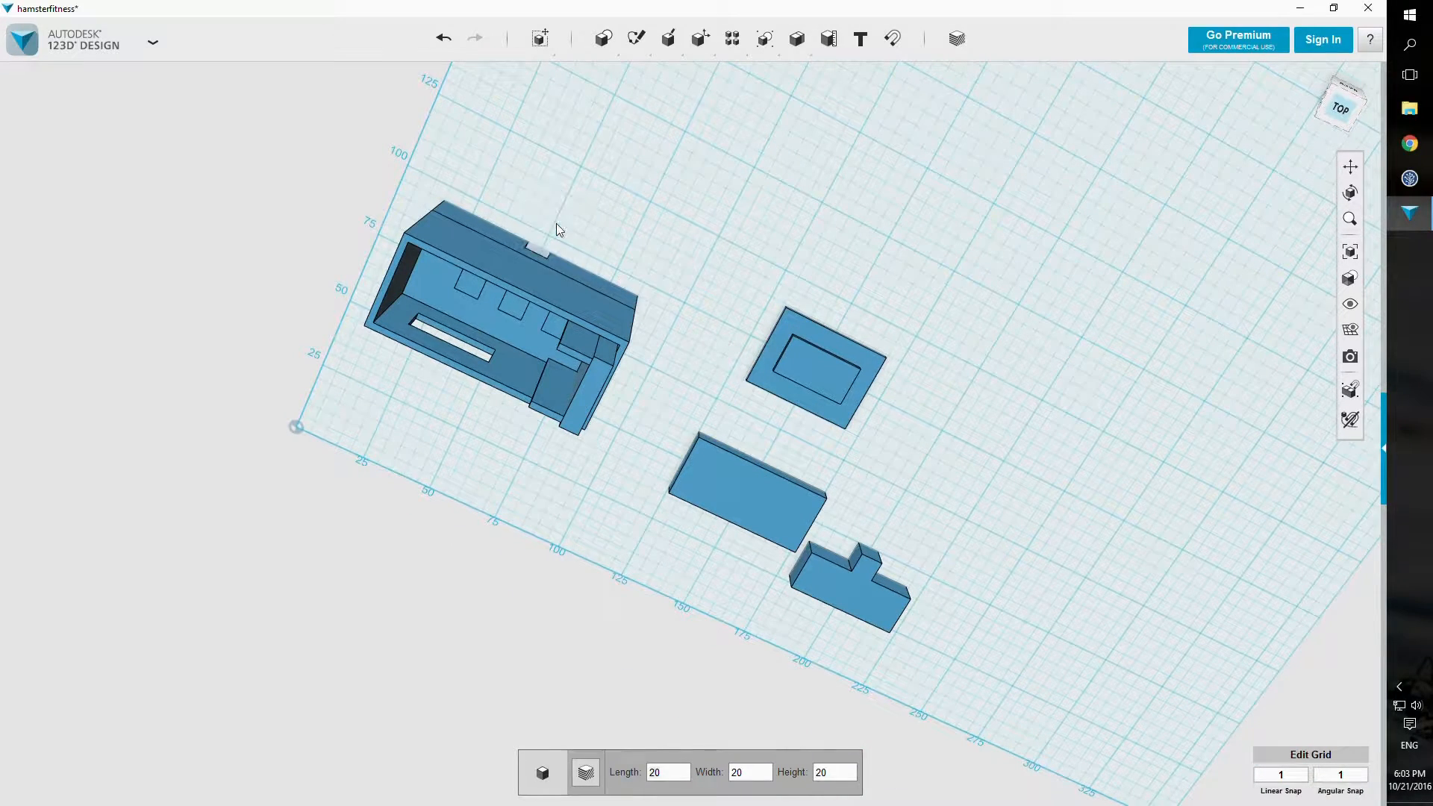
Step: Insert a box primitive of length 20, width 20 and height 30 mm on the grid behind the enclosure, beside the base notch
mouse_move(601, 38)
click(607, 78)
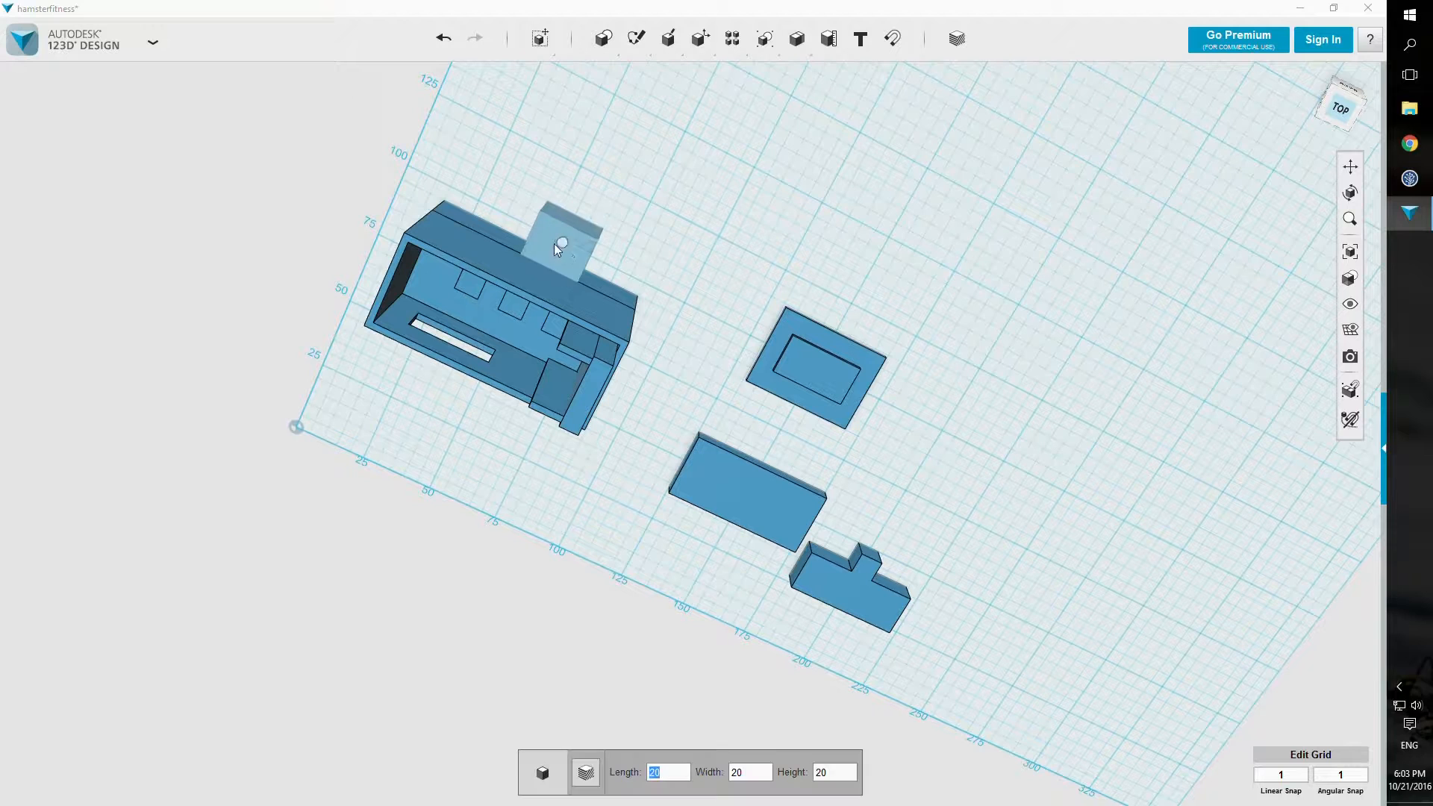
key(Tab)
key(Tab)
text(30)
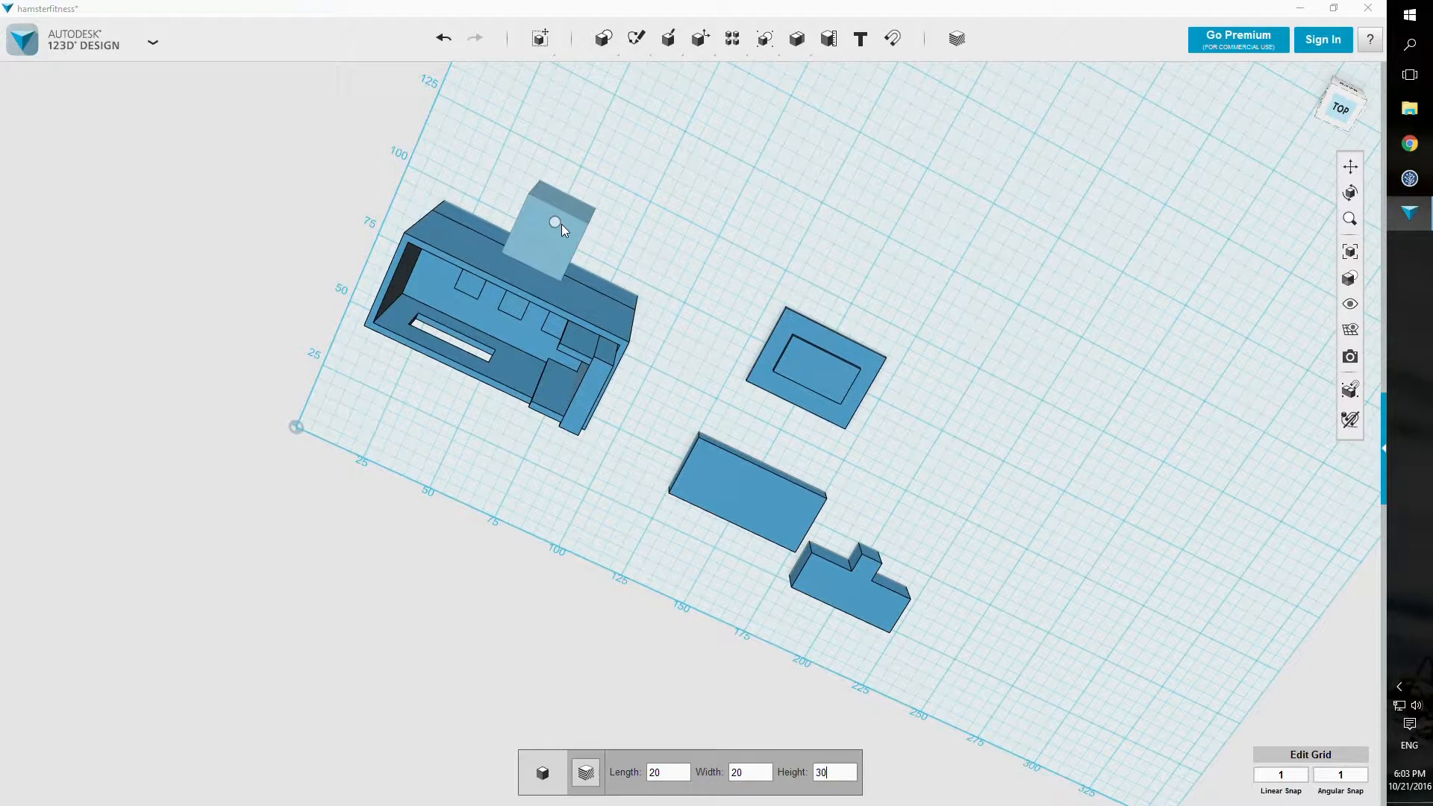
key(Tab)
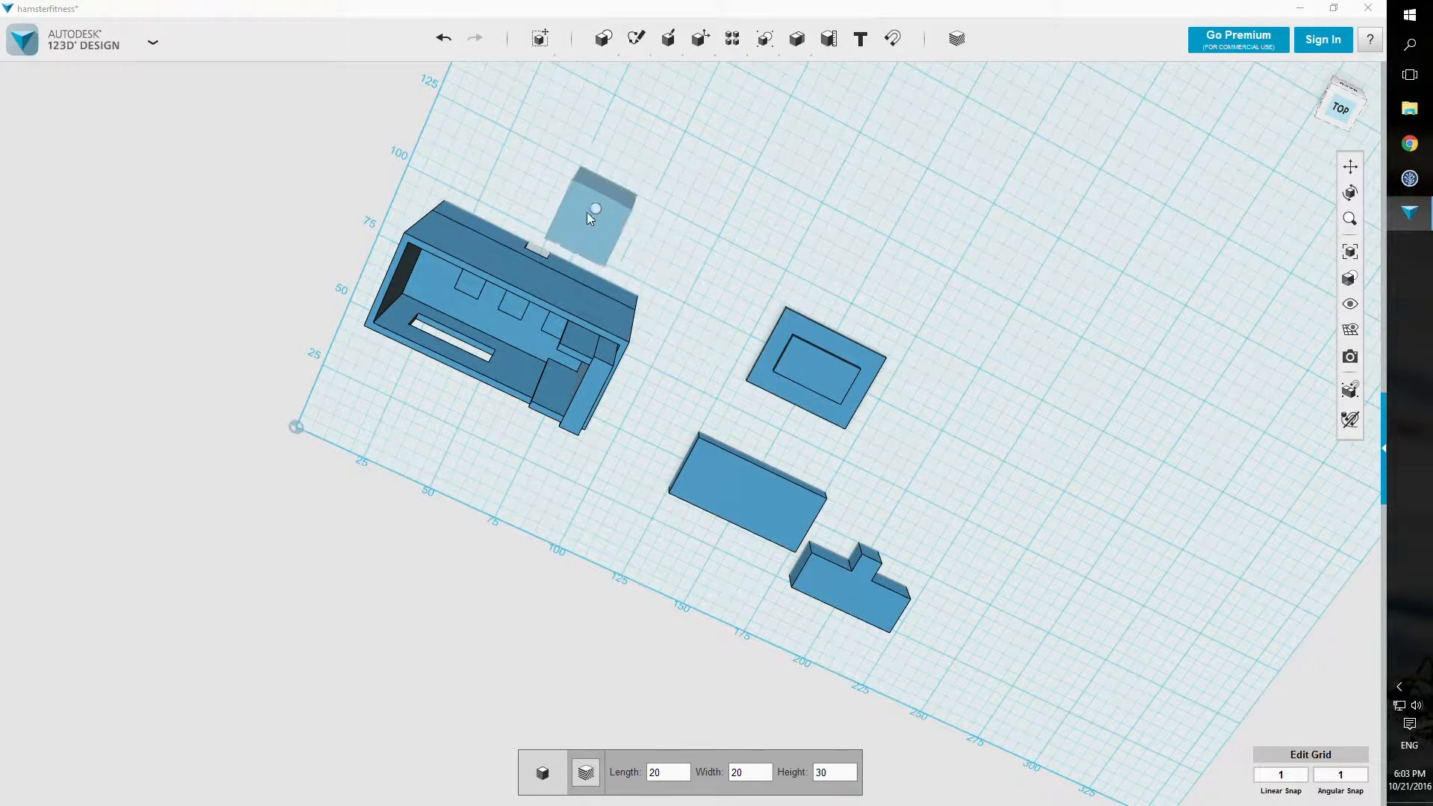
click(562, 212)
Step: Insert a box primitive of length 4, width 4 and height 4 mm on the centre of the rear box's upper face
mouse_move(564, 209)
right_down()
mouse_move(679, 131)
mouse_move(592, 170)
mouse_move(570, 234)
right_up()
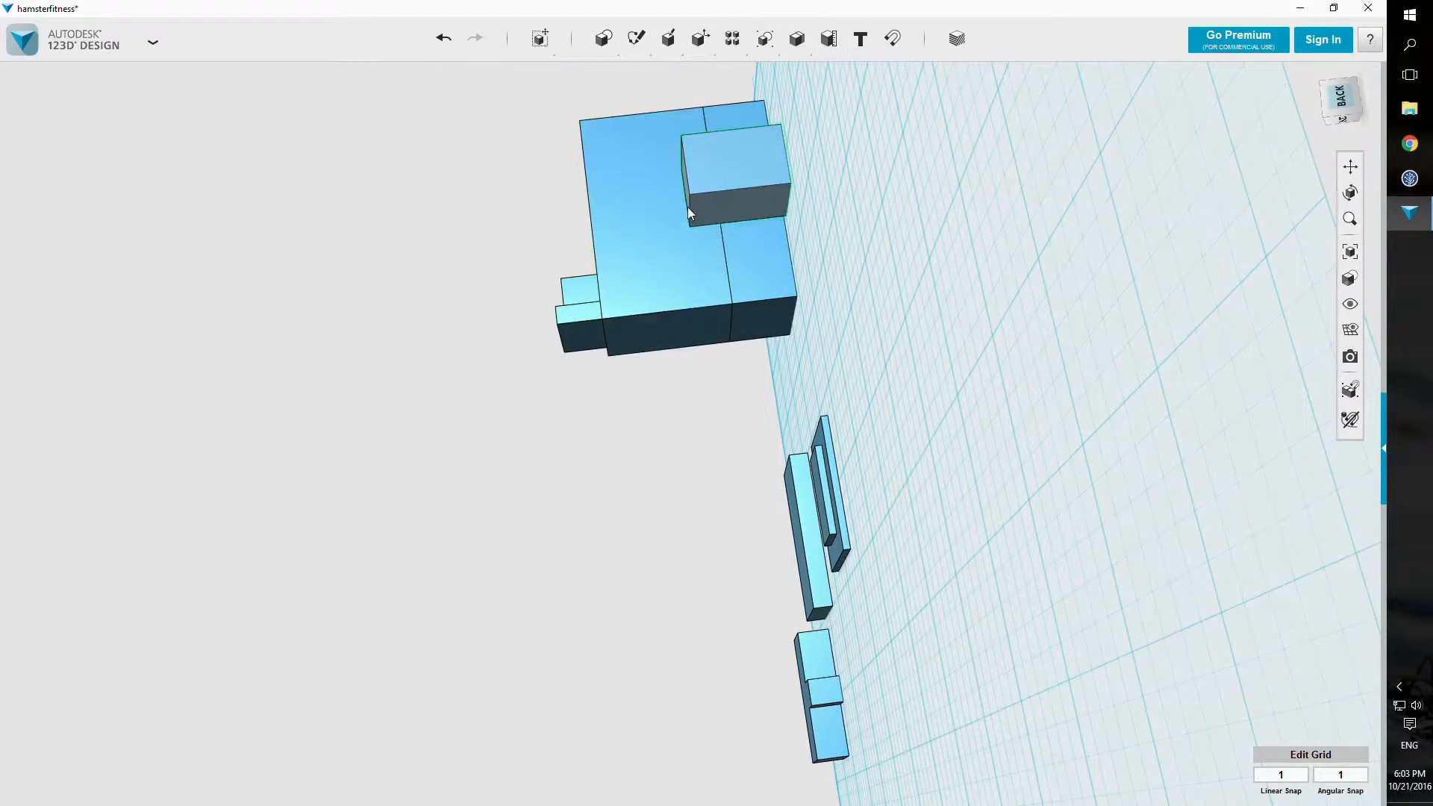
right_drag(854, 146, 1004, 176)
mouse_move(668, 39)
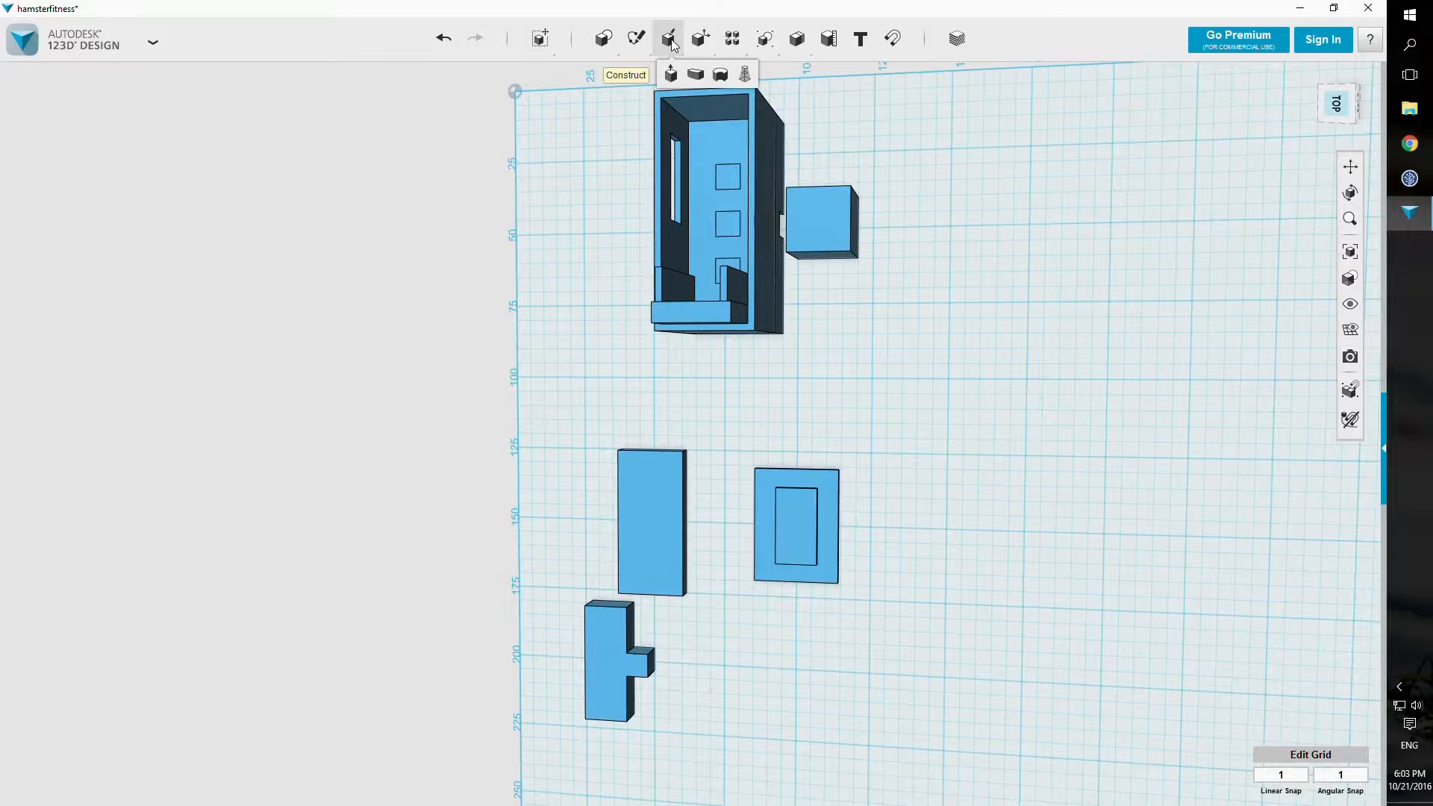
mouse_move(604, 39)
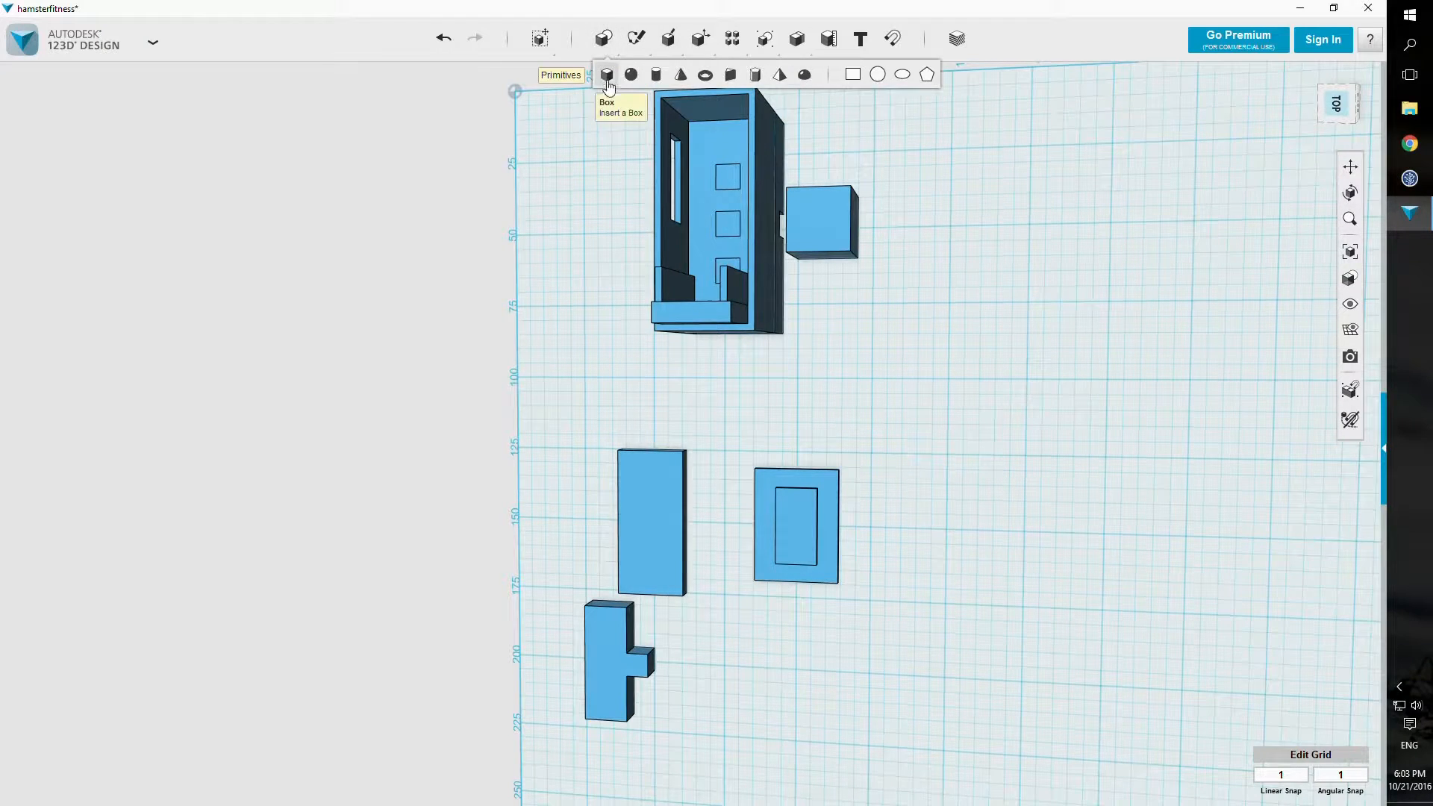
click(603, 74)
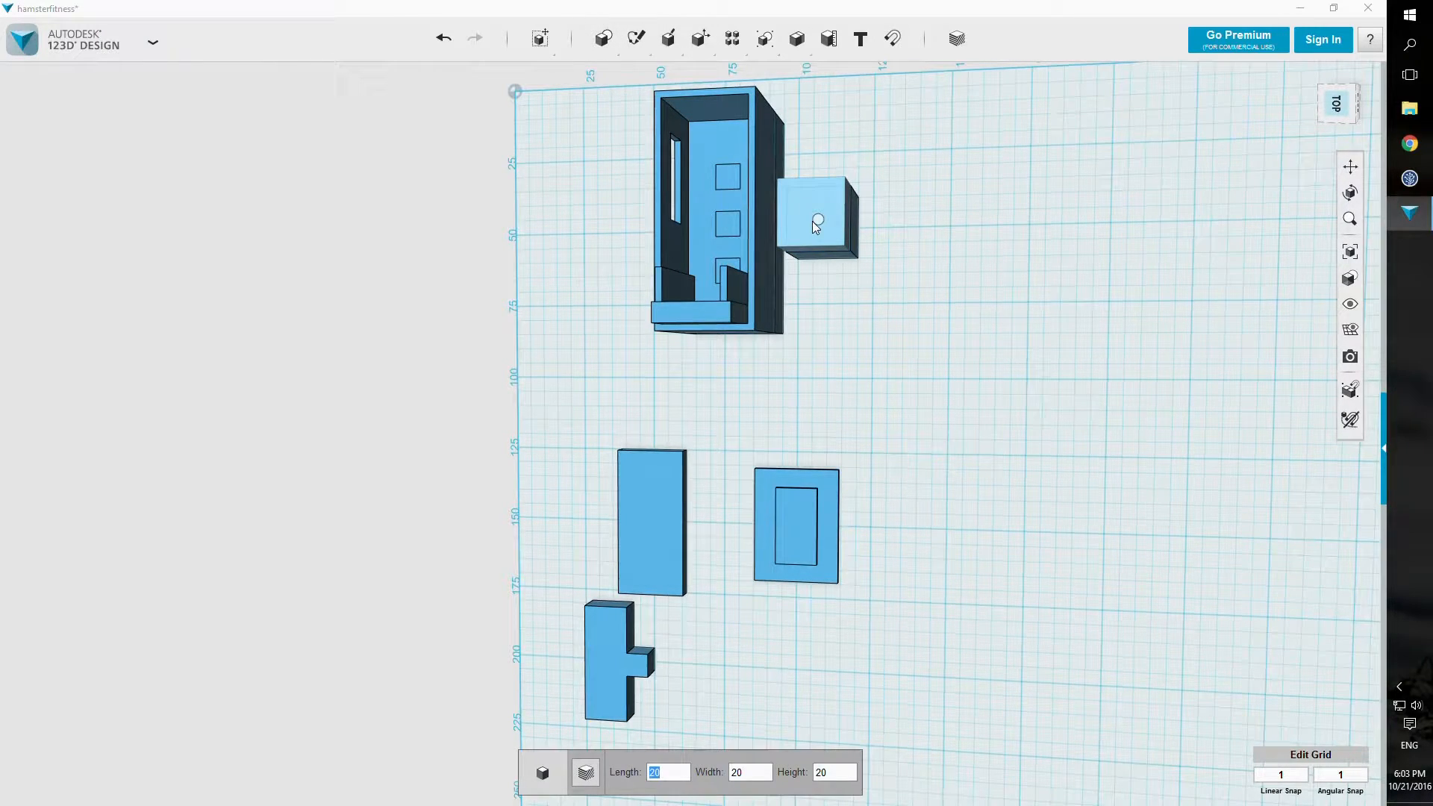
text(4)
key(Tab)
text(4)
key(Tab)
text(4)
click(816, 224)
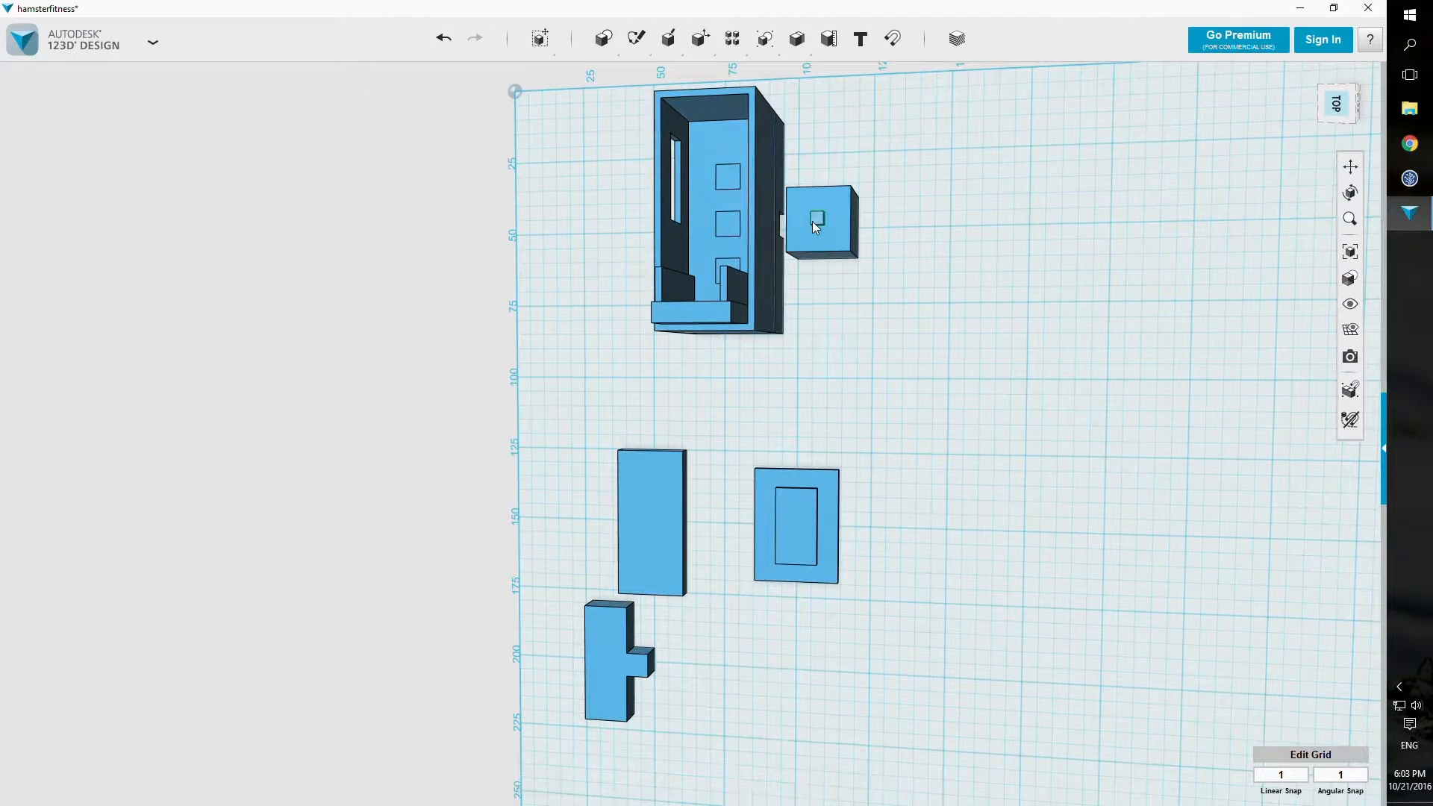
Step: Move the small cube 16 mm horizontally toward the enclosure so it sits in the long rear wall
right_drag(954, 201, 1001, 227)
click(822, 217)
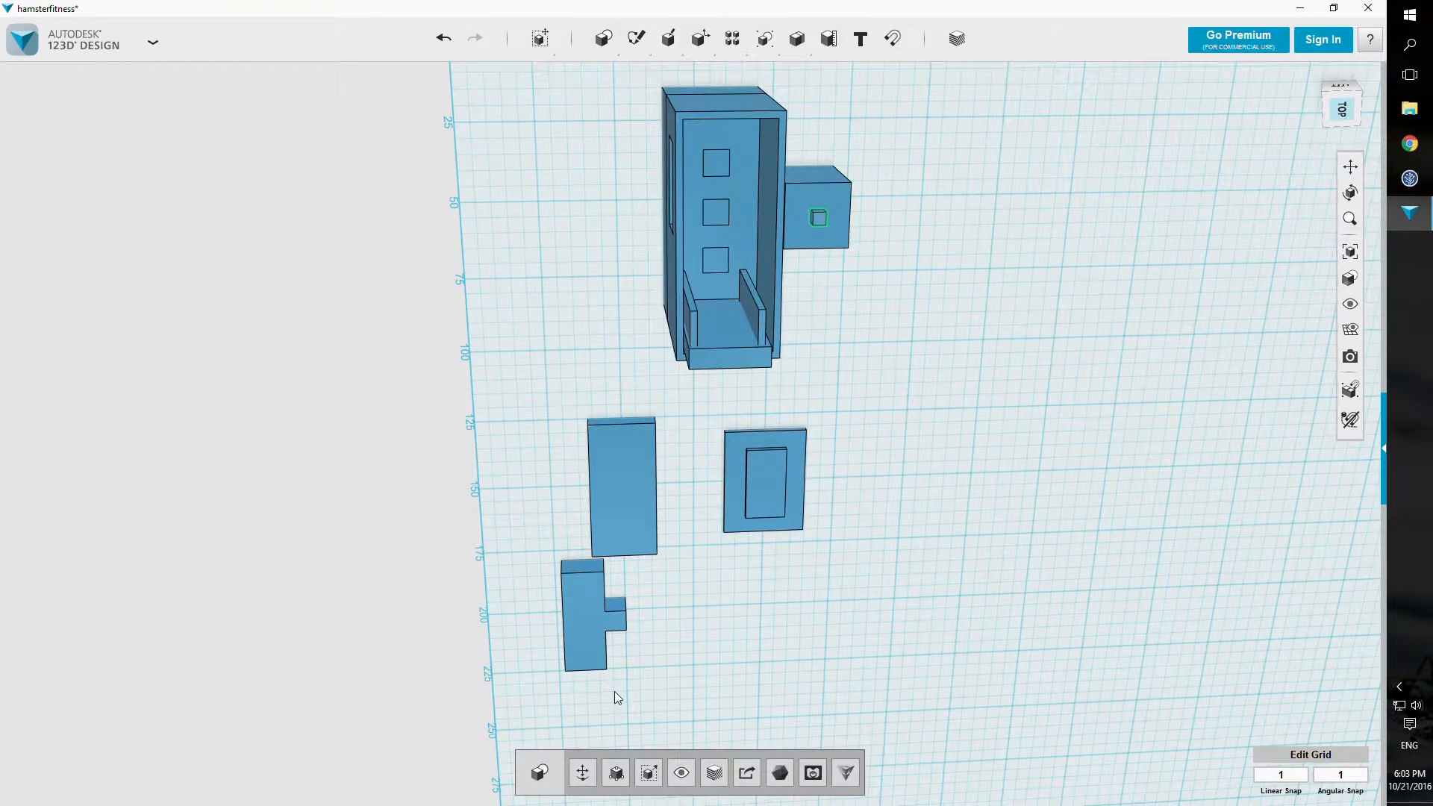
click(583, 772)
drag(772, 225, 719, 224)
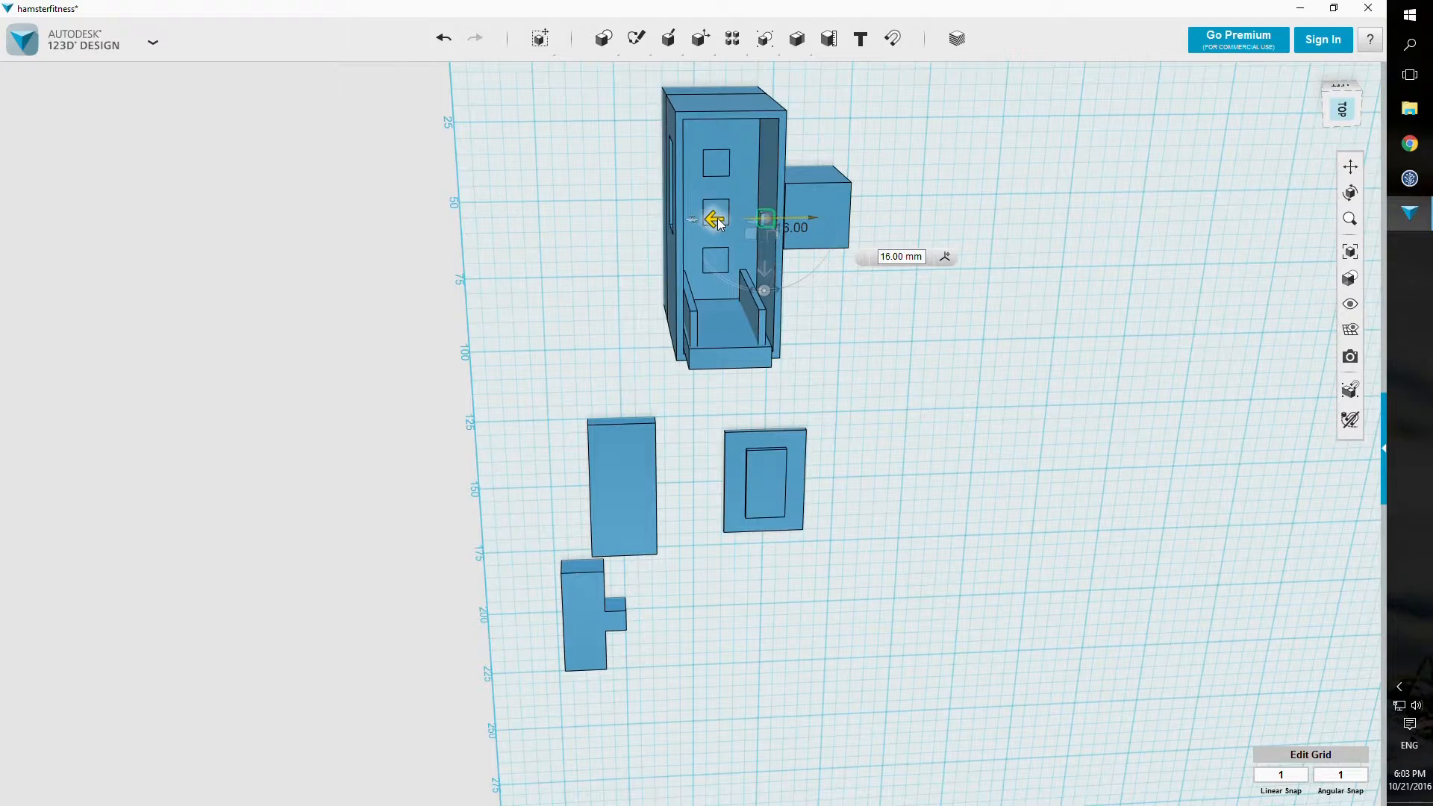
right_drag(893, 147, 814, 131)
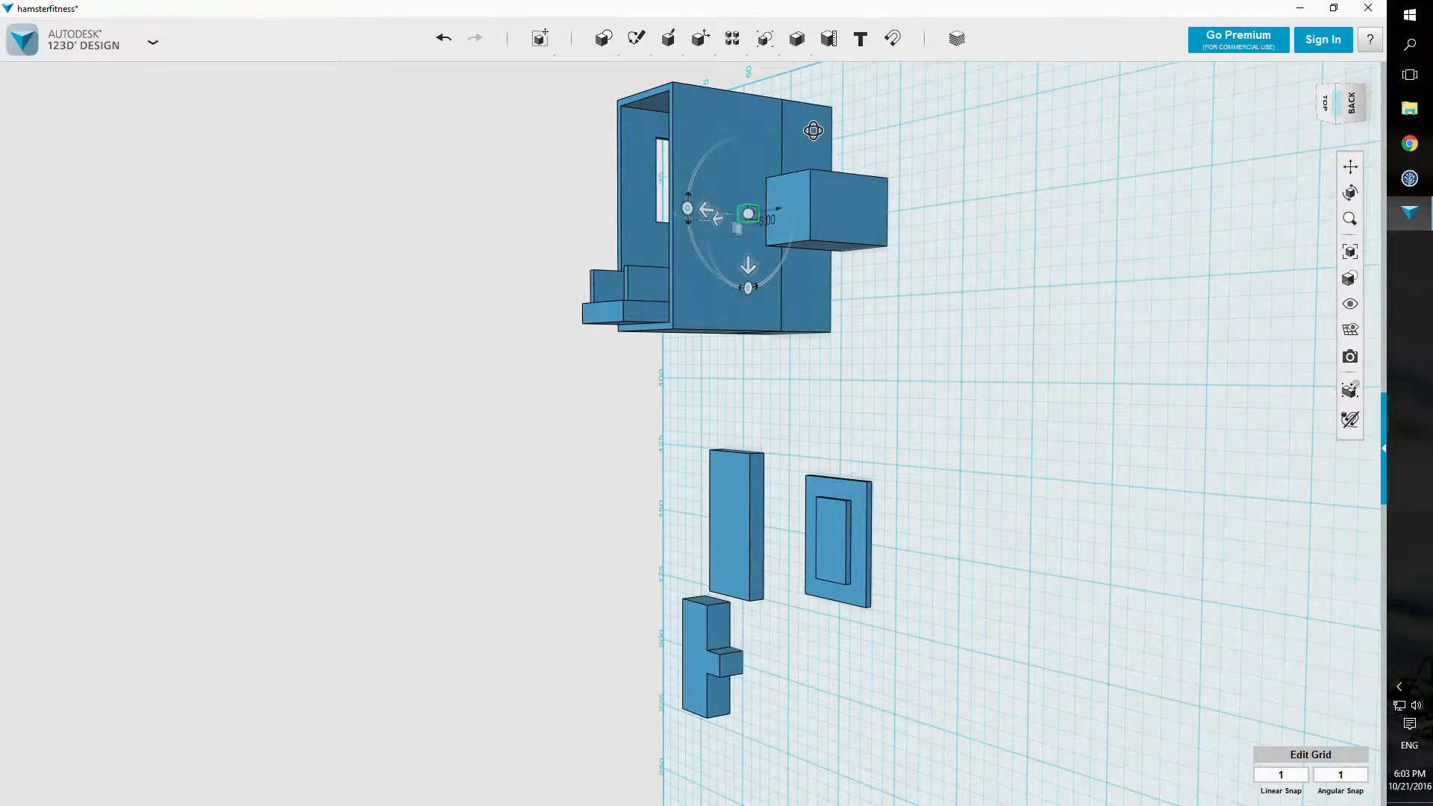
click(913, 142)
Step: Subtract the small cube from the hollow body to cut a square hole through its long rear wall
key(bracketright)
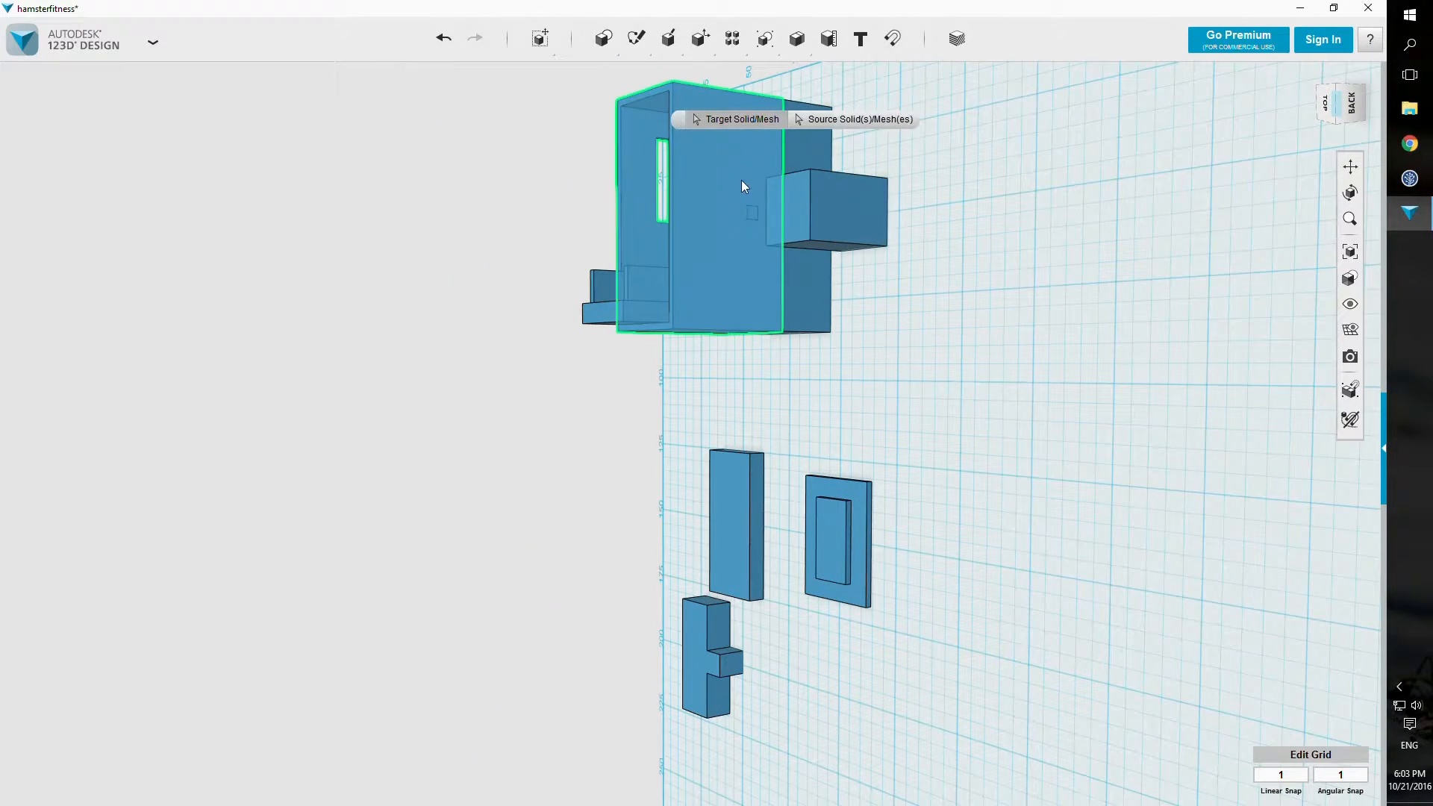
click(751, 211)
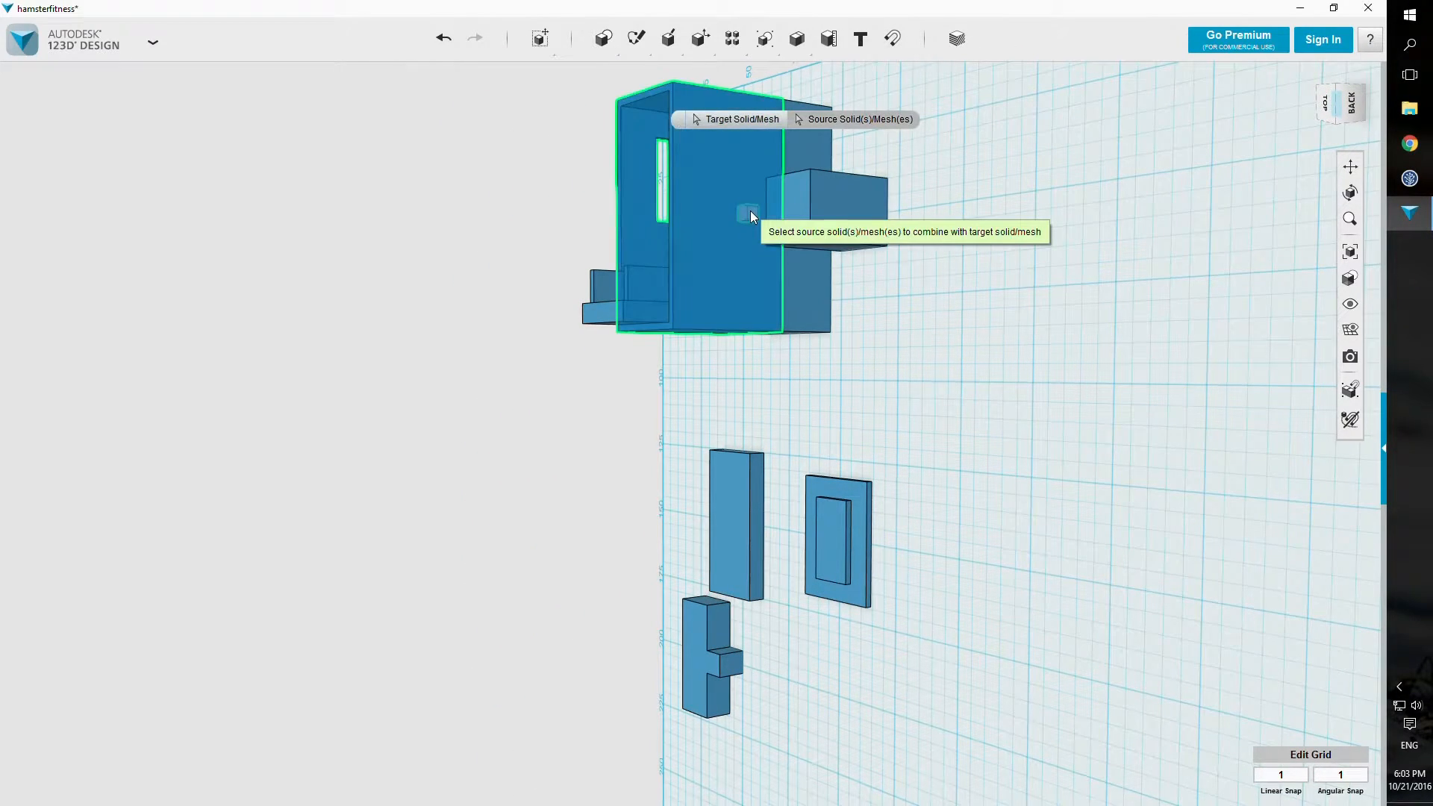
click(872, 248)
Step: Delete the tall box standing behind the enclosure
right_drag(875, 250, 1008, 295)
click(799, 240)
key(Delete)
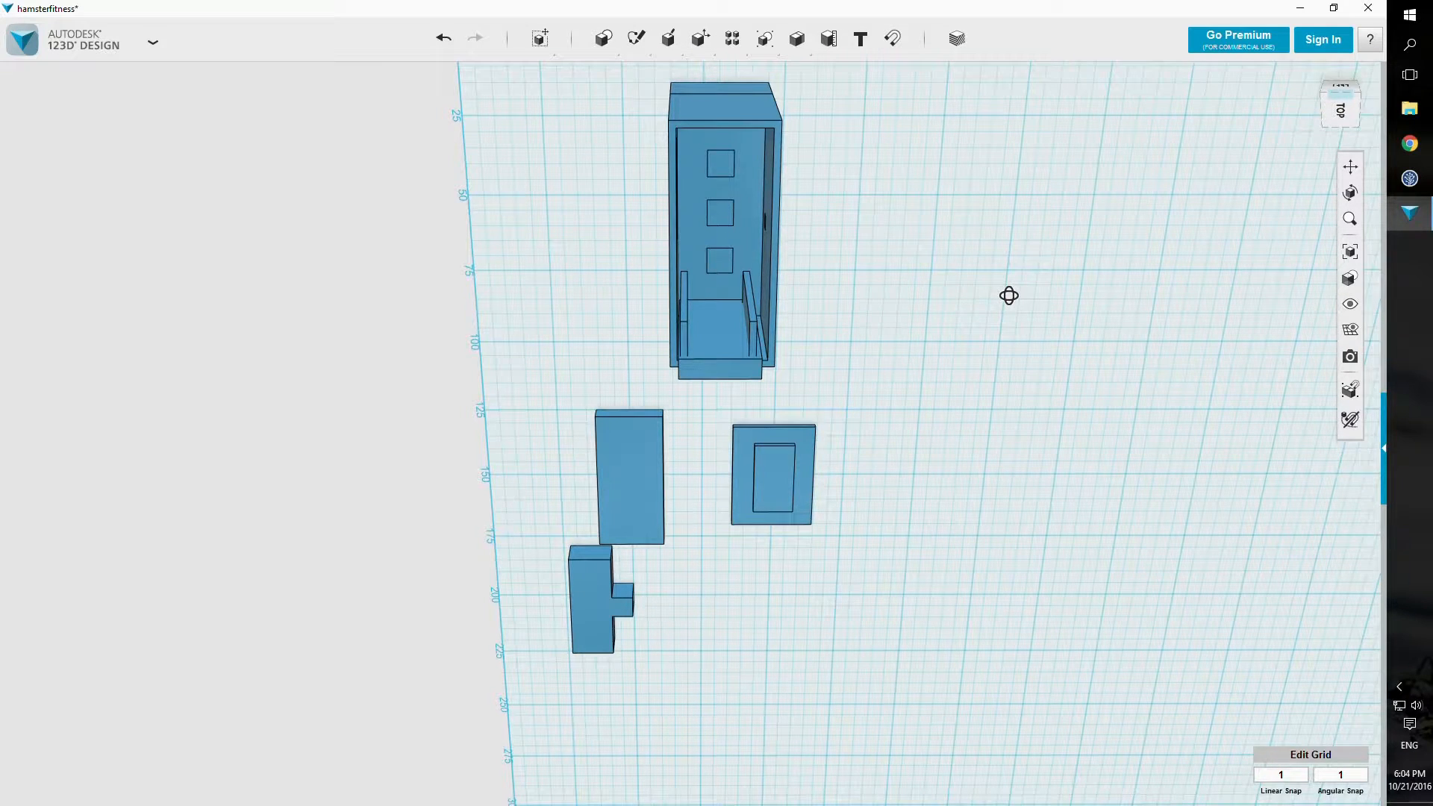
Step: Insert a box primitive of length 30, width 70 and height 20 mm on the grid behind the enclosure
right_drag(1008, 296, 1204, 168)
click(1315, 66)
right_drag(924, 266, 678, 371)
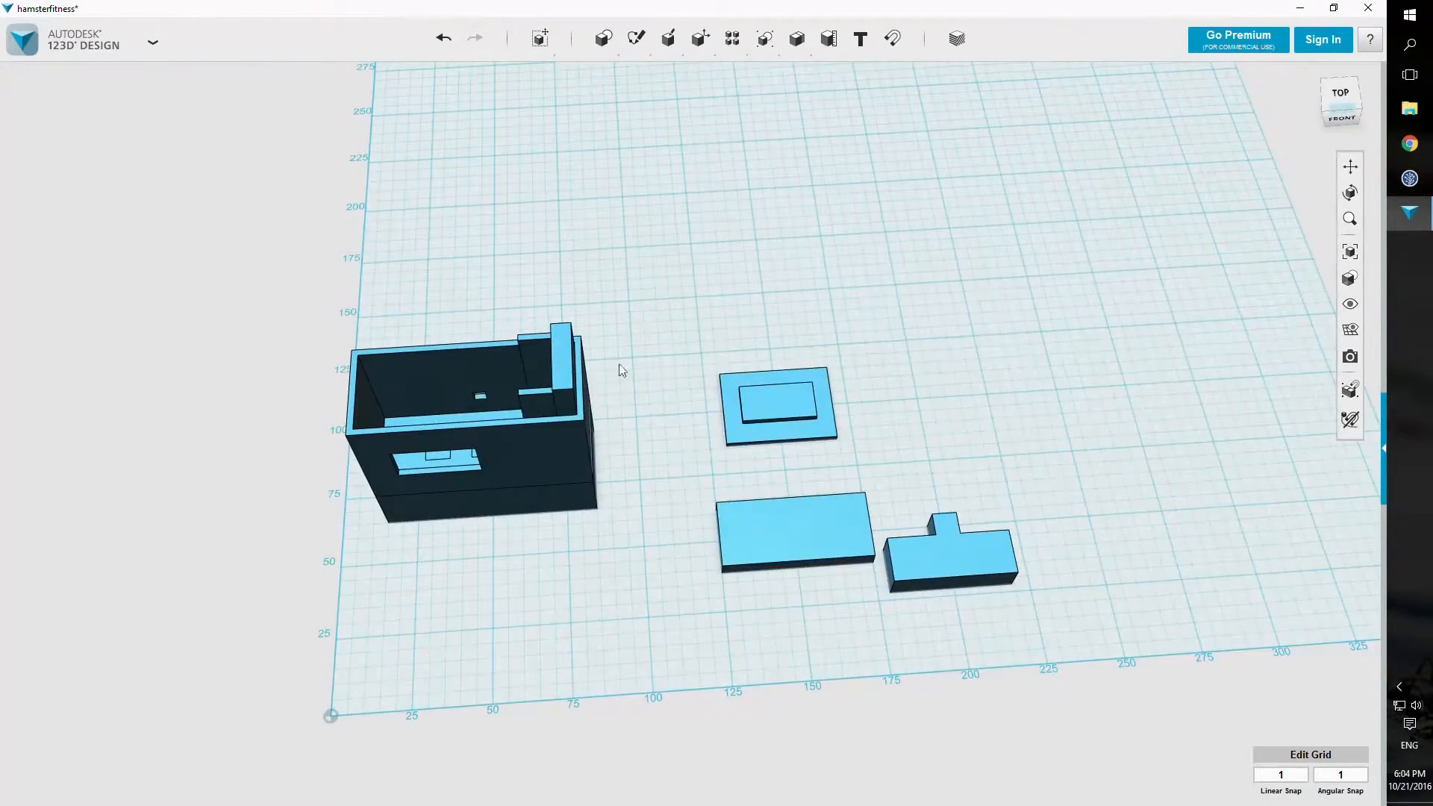
click(564, 375)
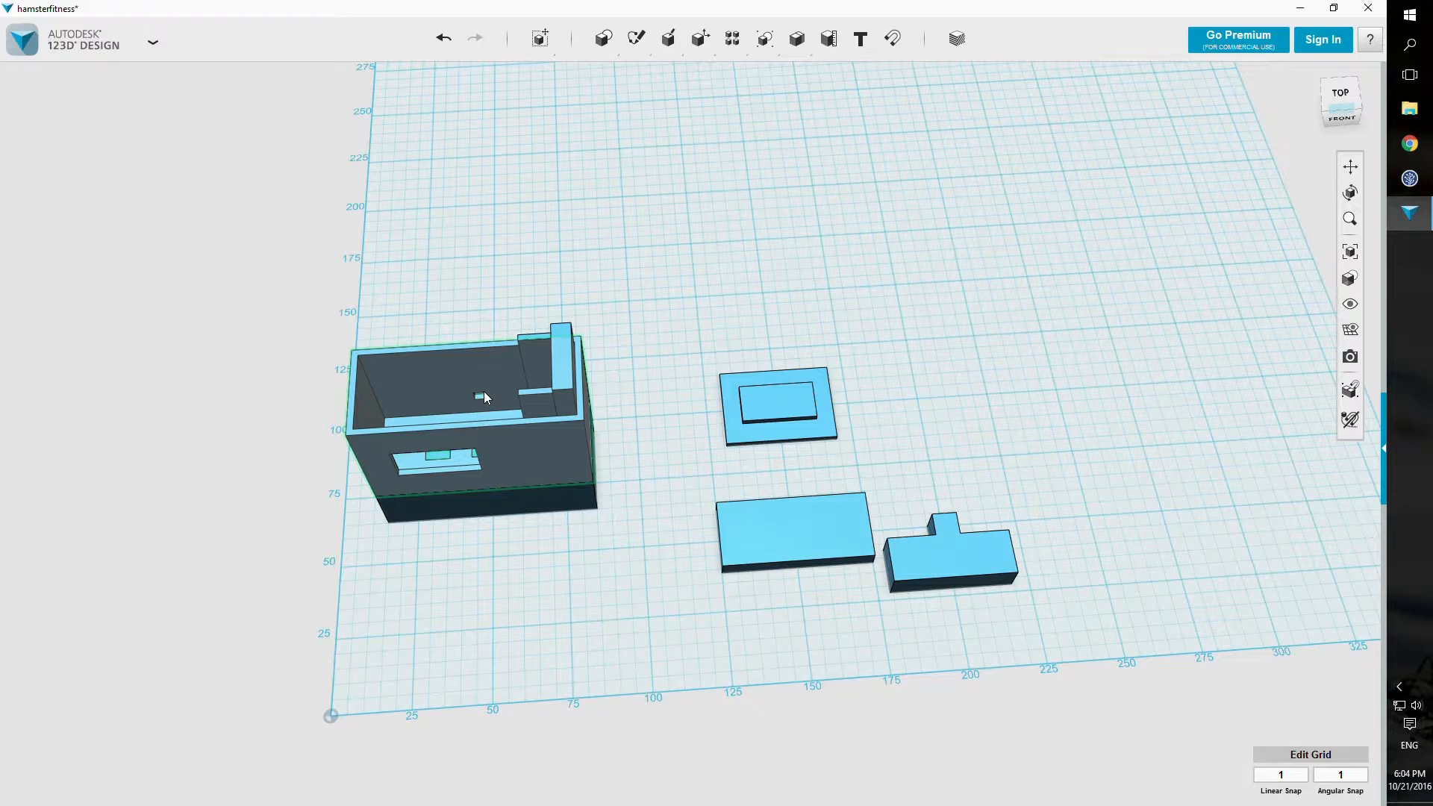
right_drag(704, 358, 702, 390)
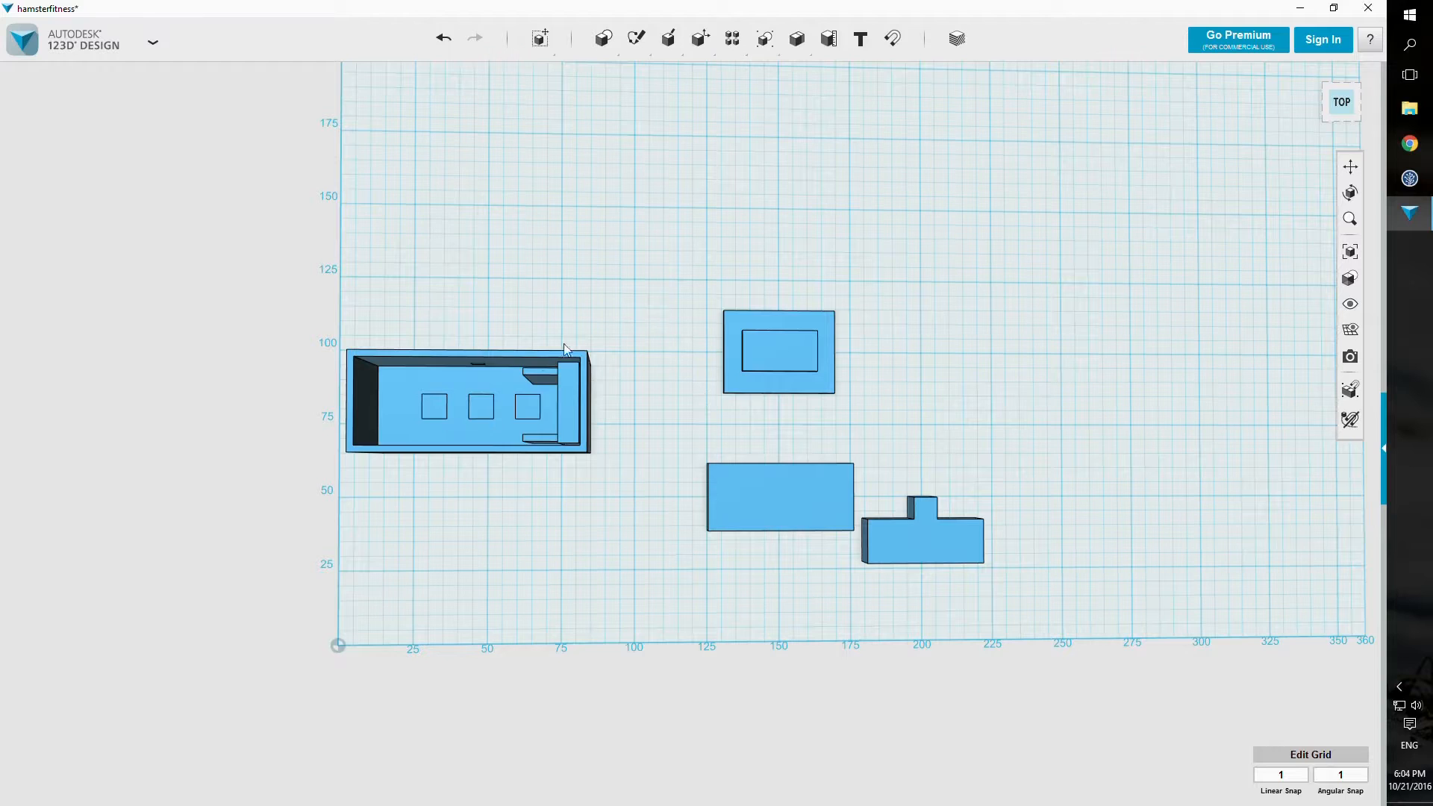
mouse_move(605, 41)
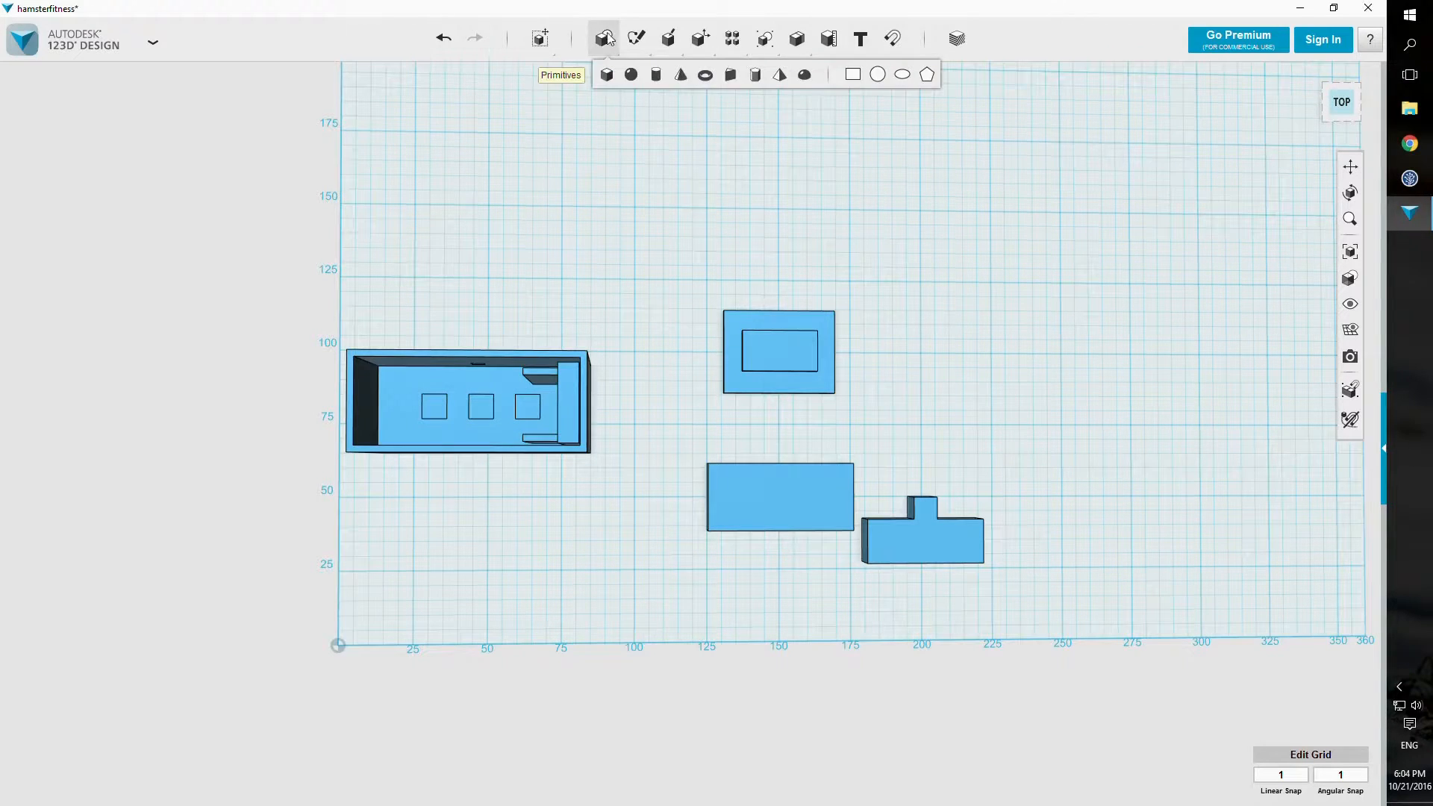
click(604, 75)
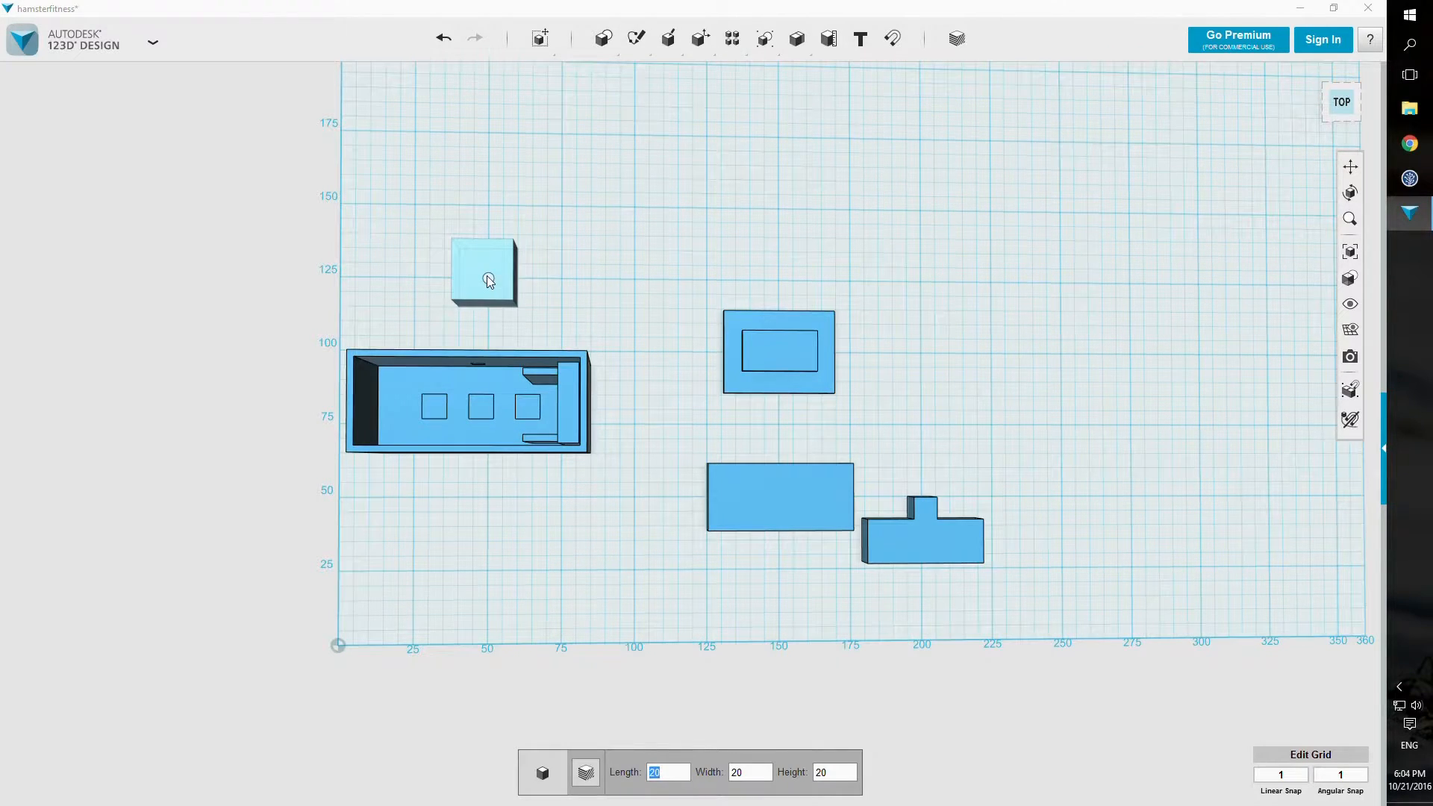
text(30)
key(Tab)
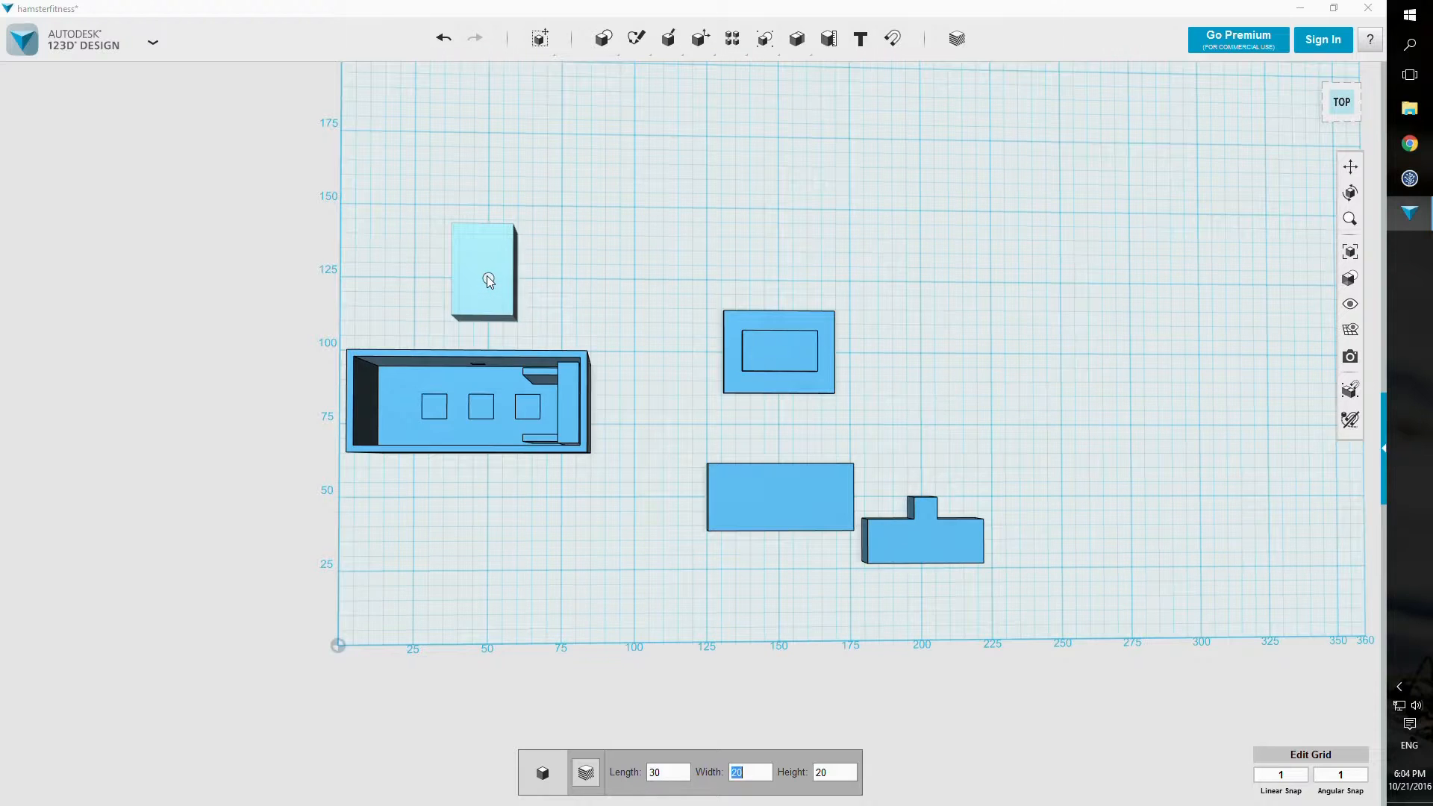
text(70)
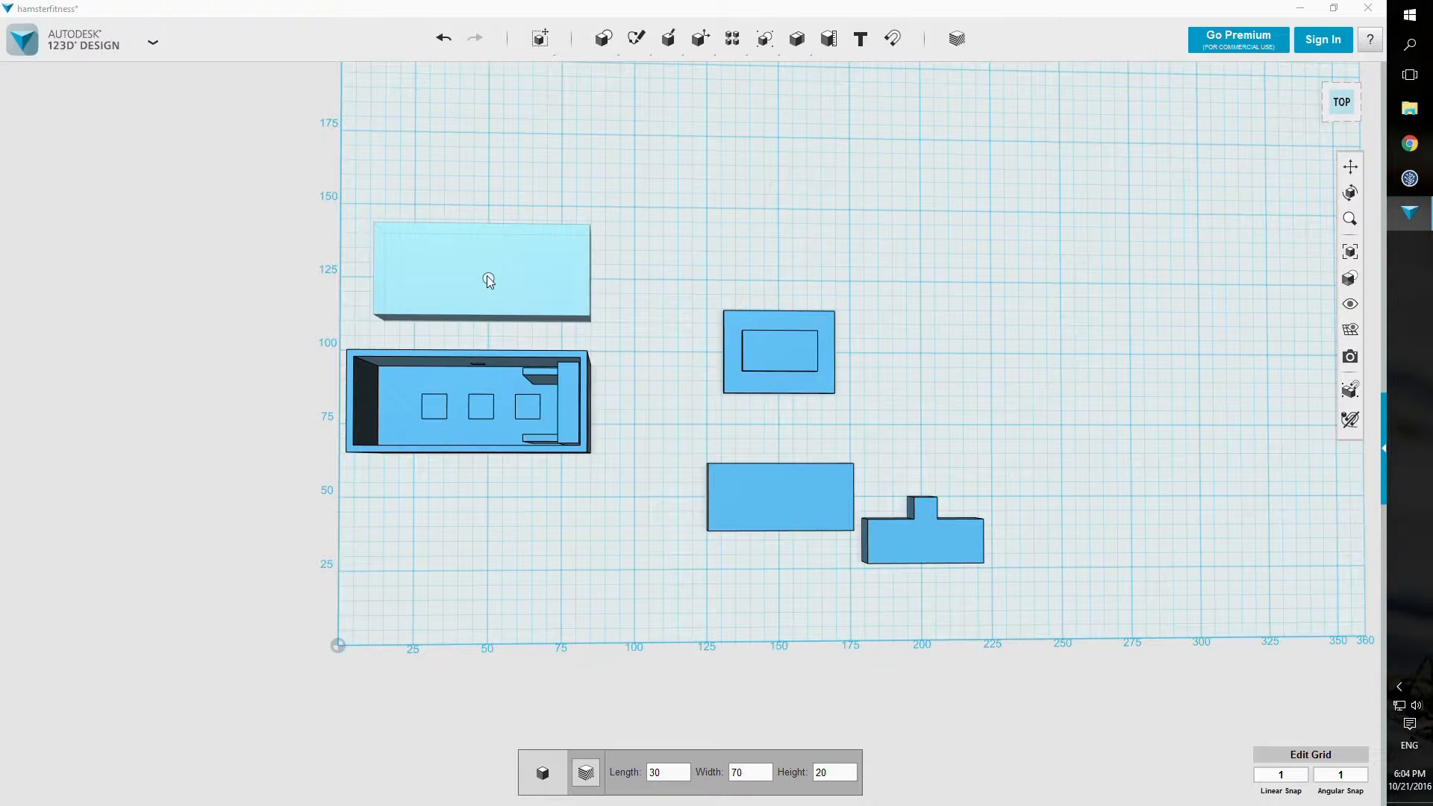
right_drag(487, 276, 437, 300)
drag(544, 272, 589, 229)
Step: Raise the new 30 by 70 mm box 61 mm vertically to the upper edge of the hollow body
click(588, 230)
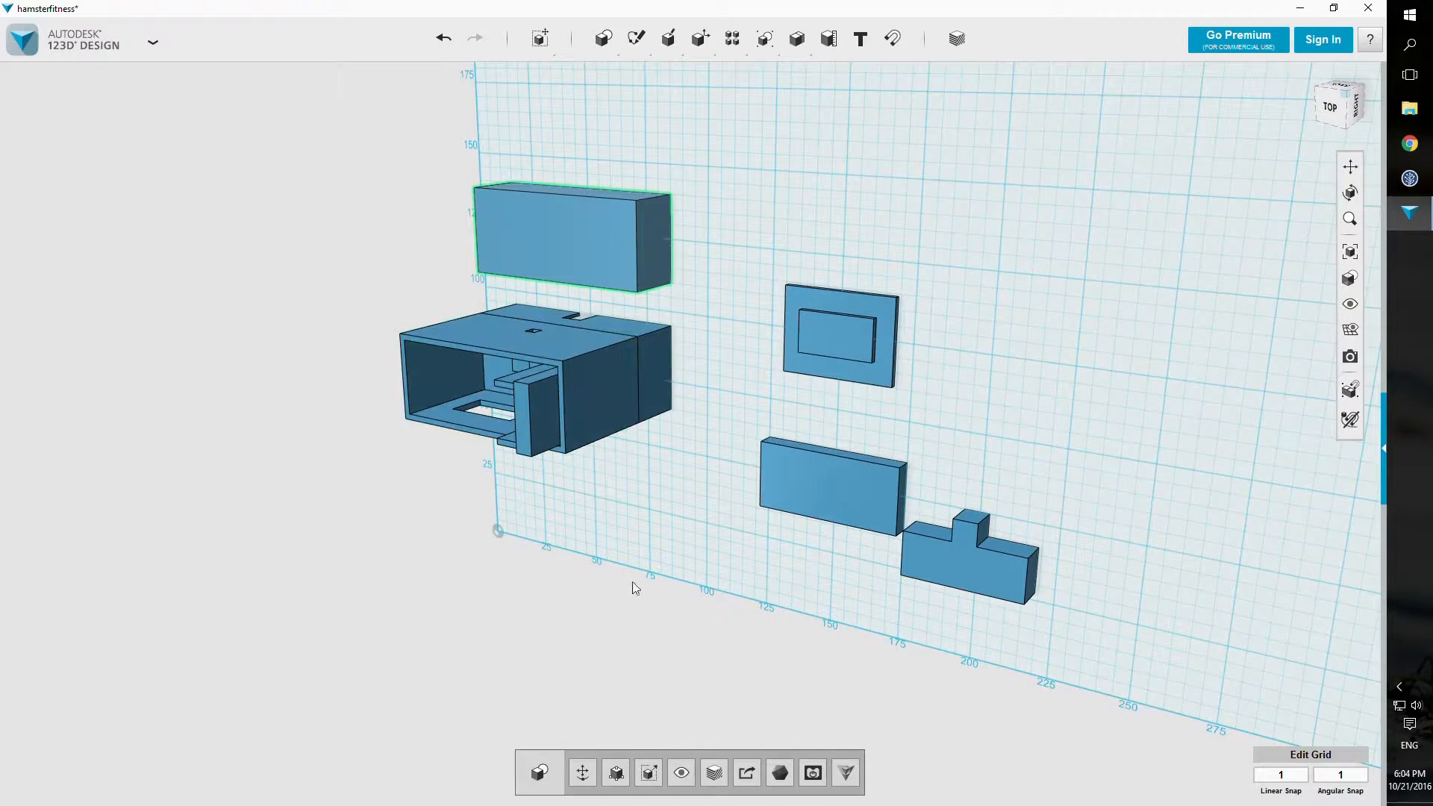
click(580, 773)
drag(573, 296, 413, 403)
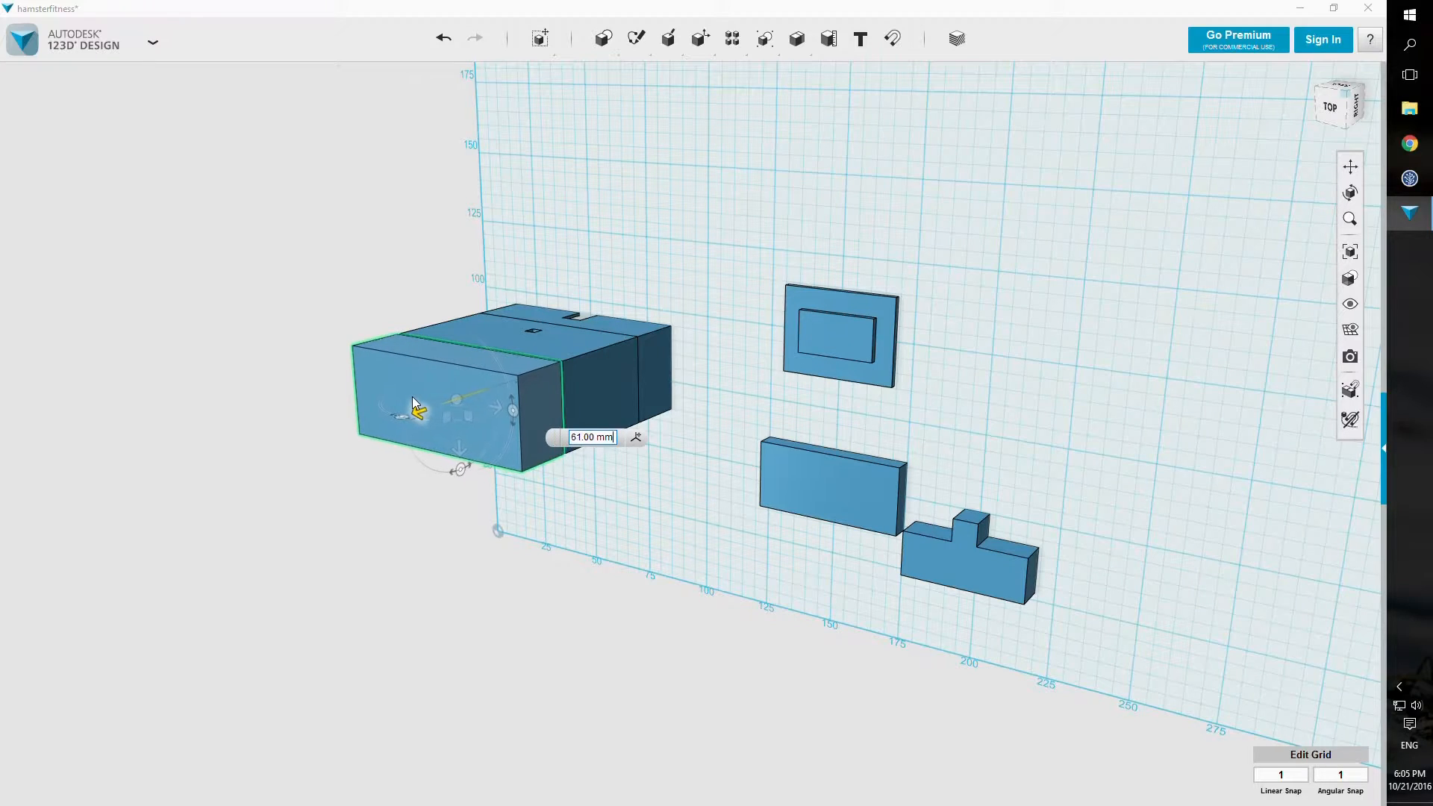
right_drag(545, 540, 630, 411)
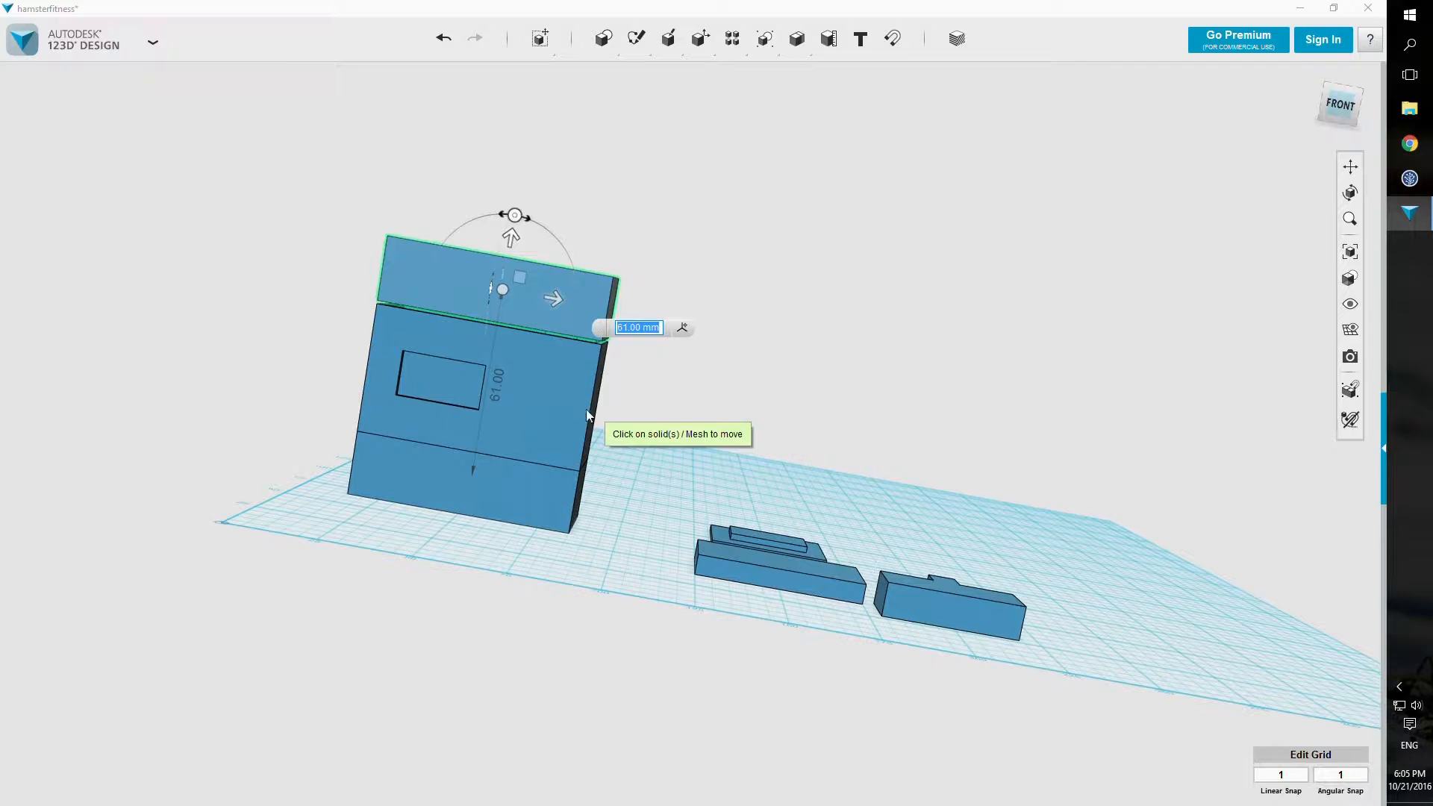
Step: Try vertical offsets of 66, 70 and 80 mm for the raised box
click(619, 327)
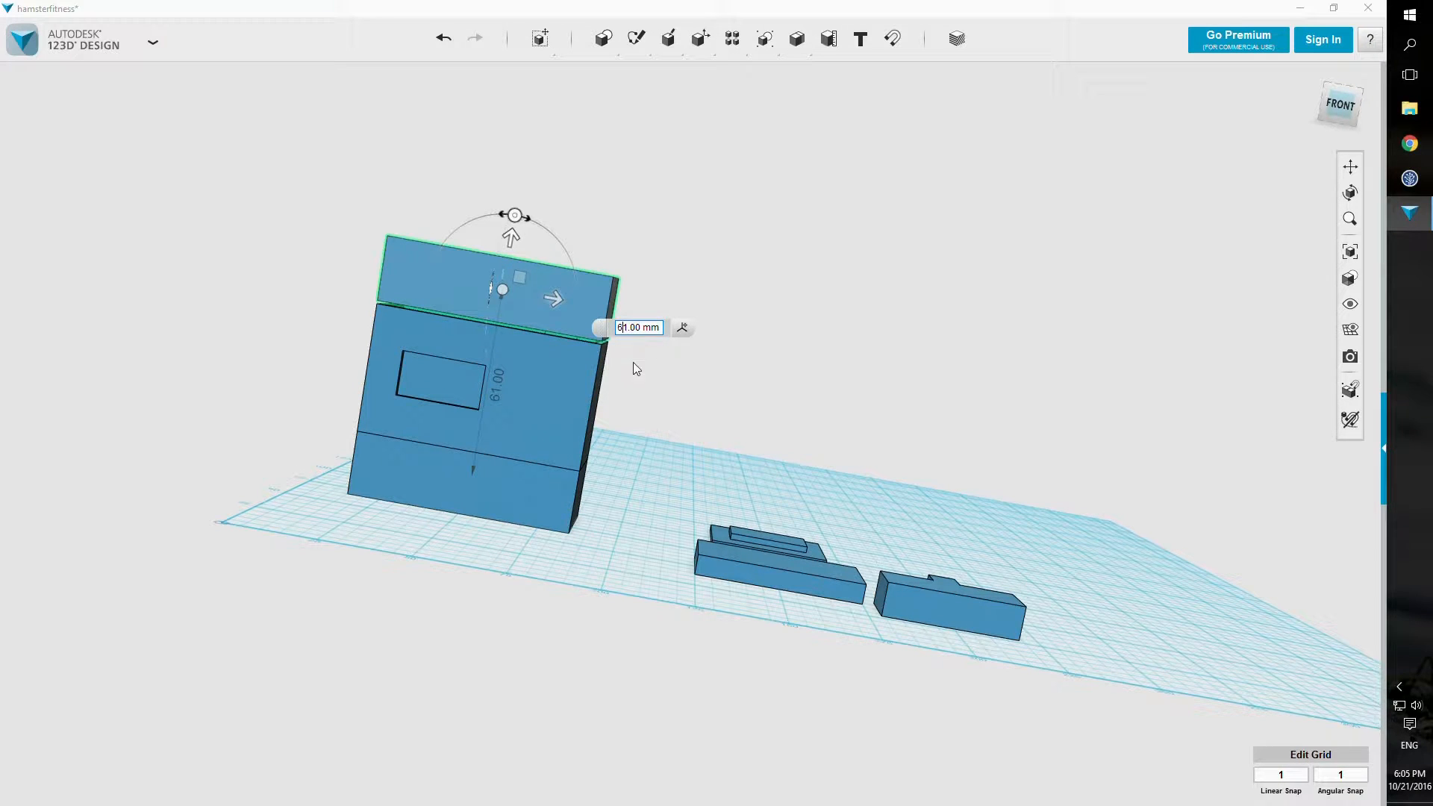
key(Delete)
text(6)
key(Return)
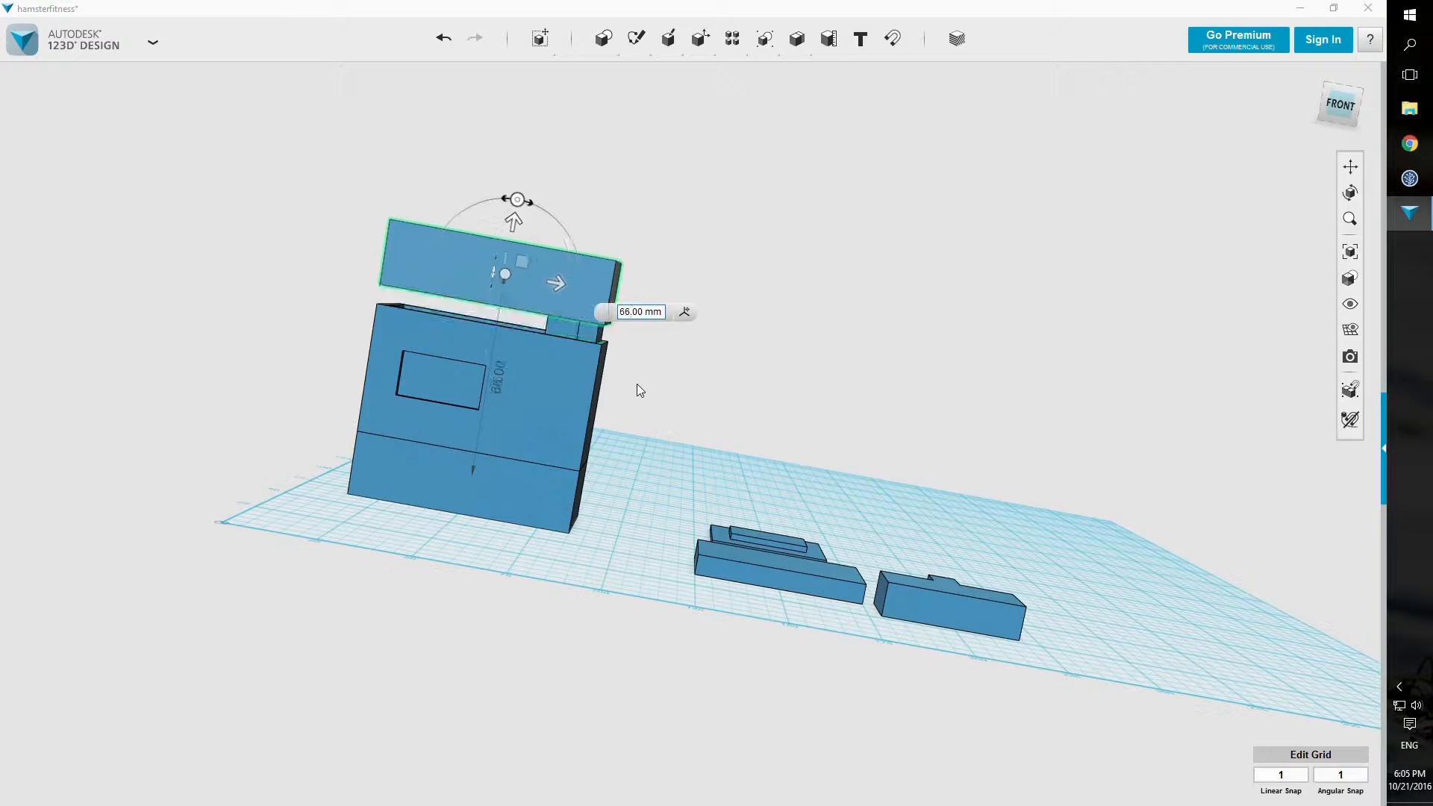
key(BackSpace)
key(BackSpace)
text(70)
key(Return)
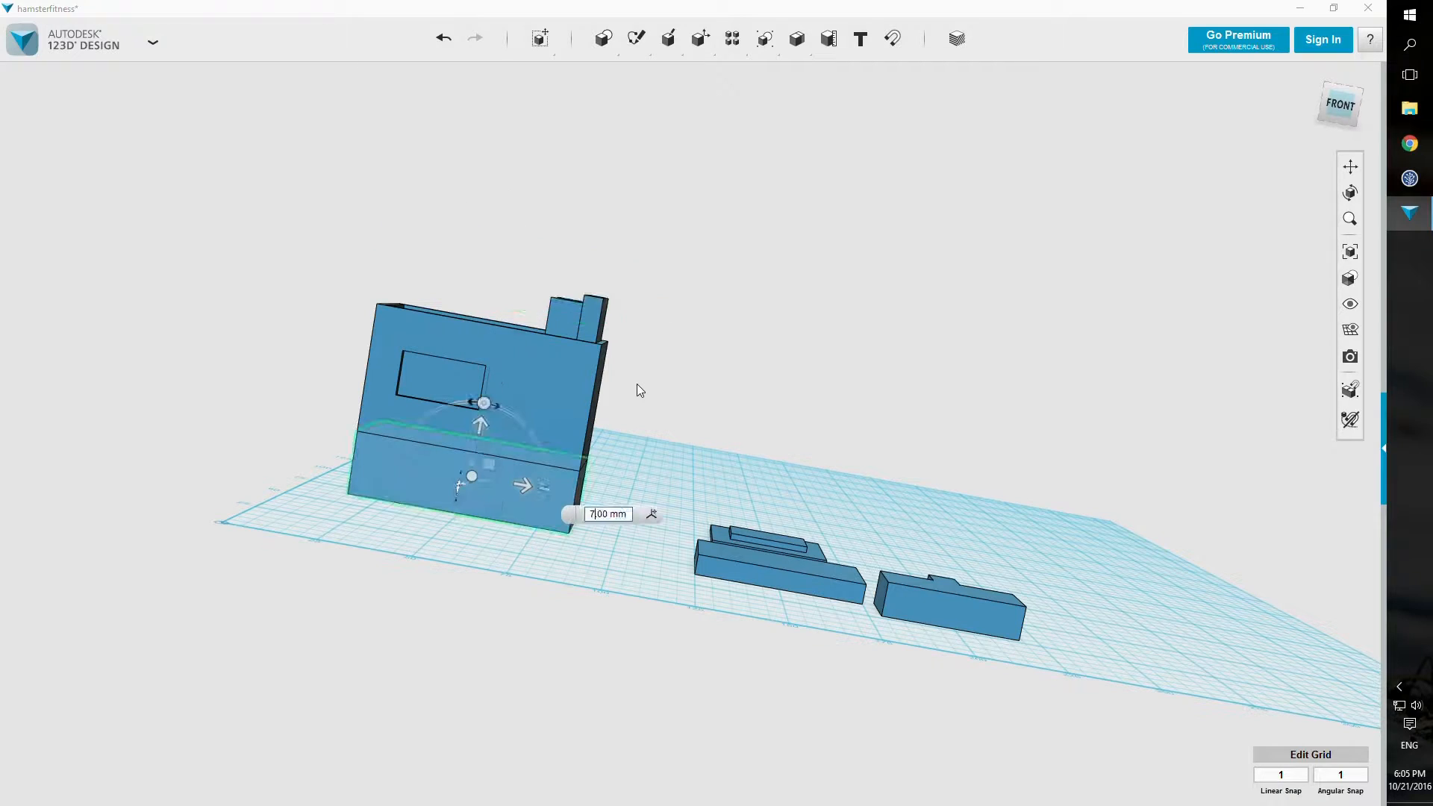
key(Return)
key(BackSpace)
key(BackSpace)
text(80)
key(Return)
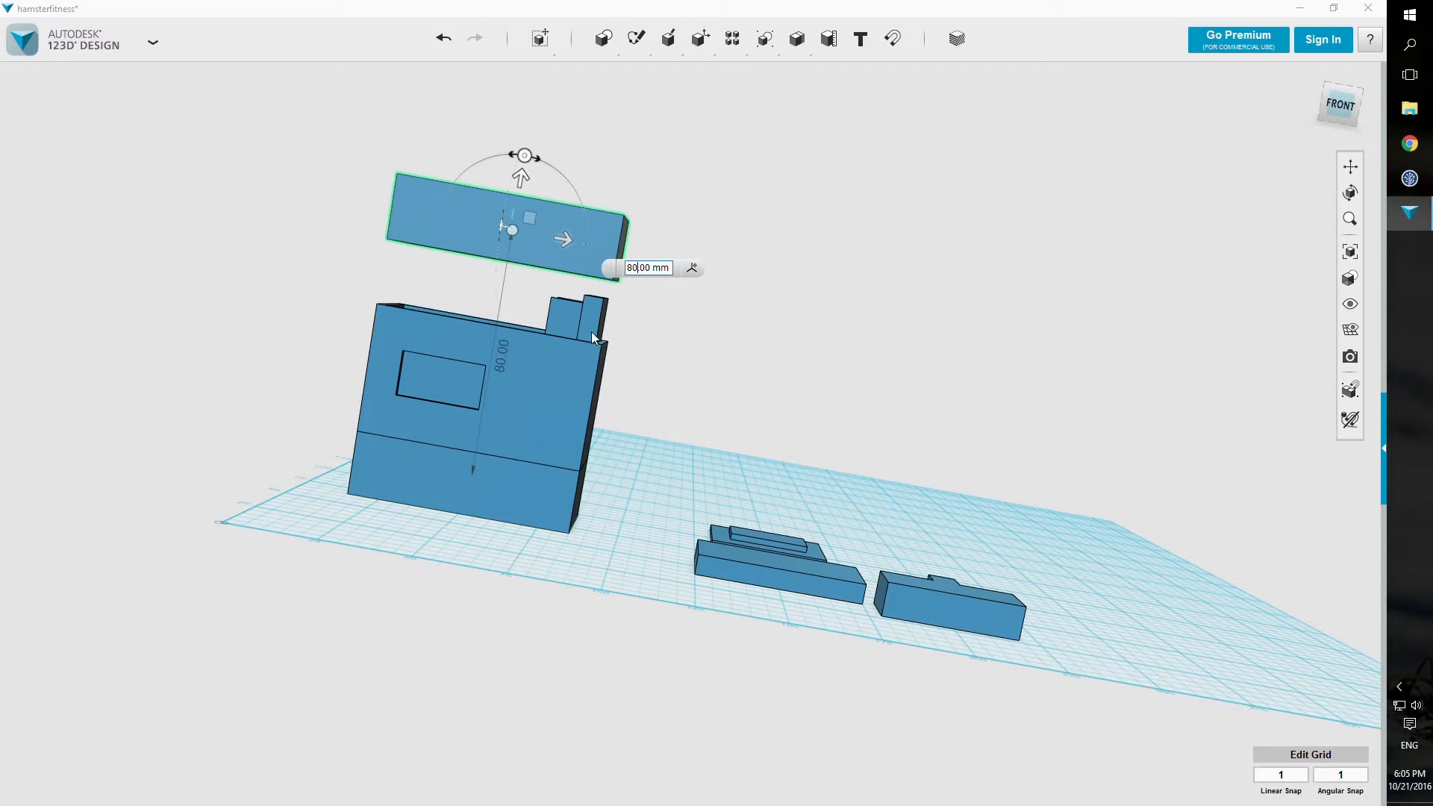
Step: Set the raised box's vertical move distance to 60 mm
key(BackSpace)
key(BackSpace)
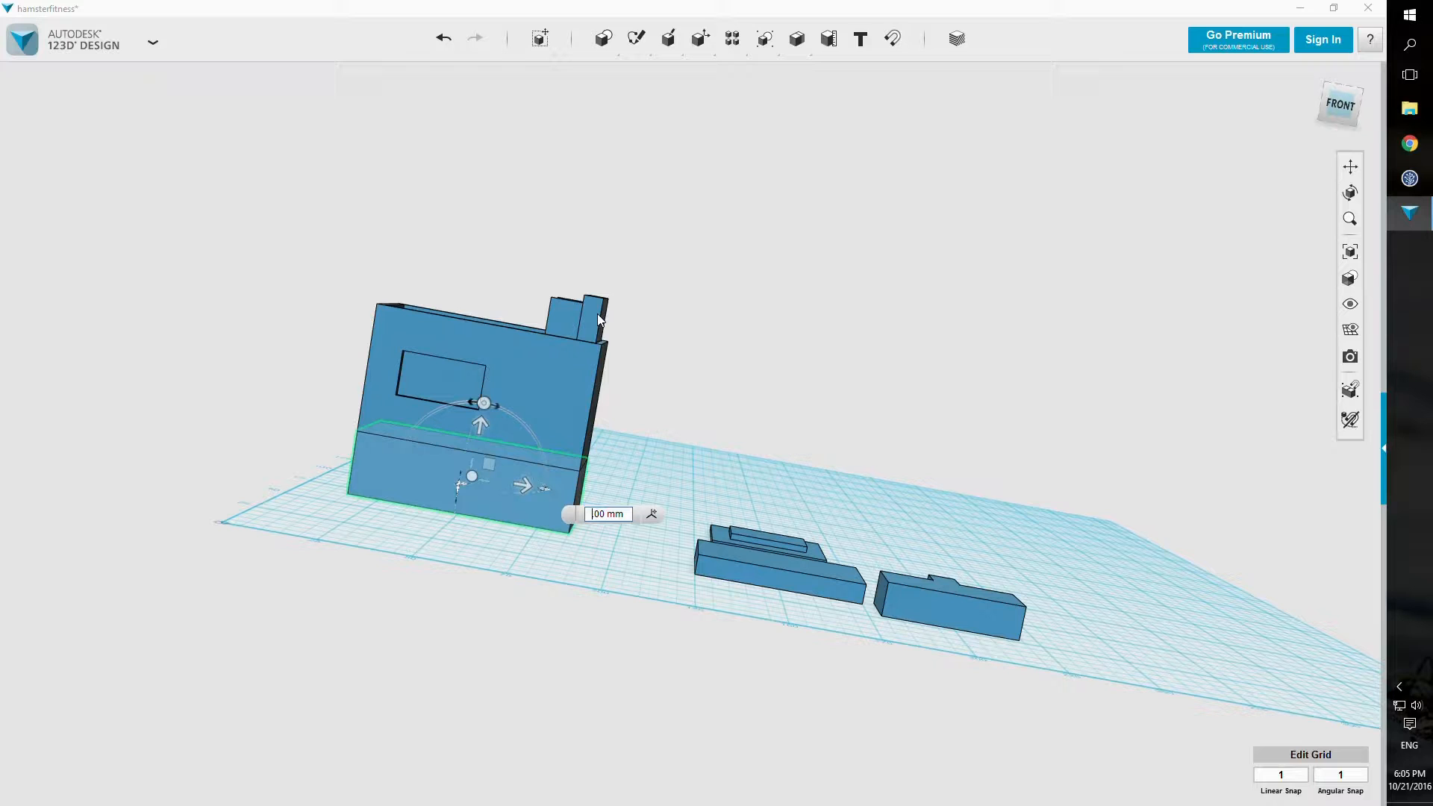
text(60.)
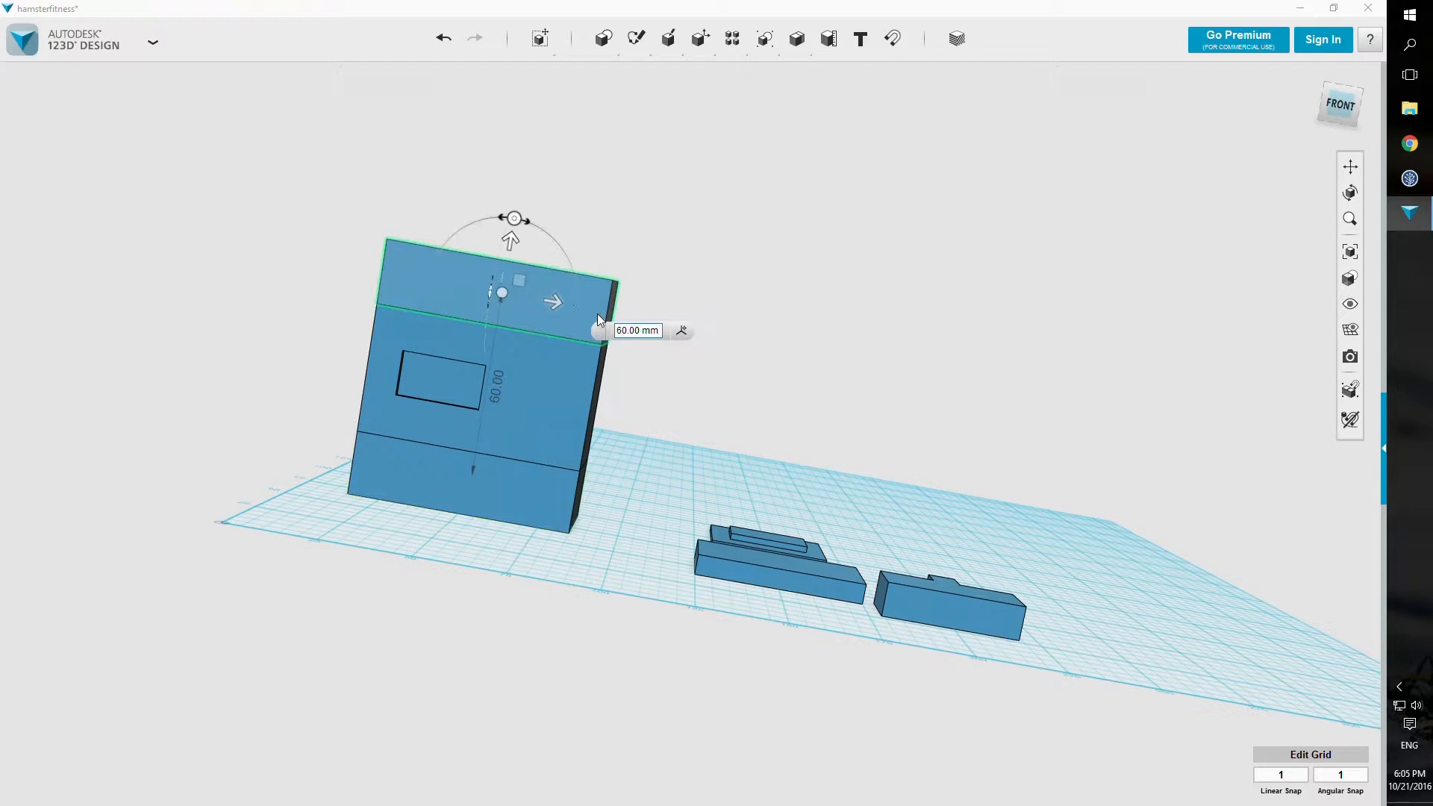
key(Return)
right_drag(789, 331, 695, 358)
mouse_move(604, 41)
click(611, 71)
click(663, 188)
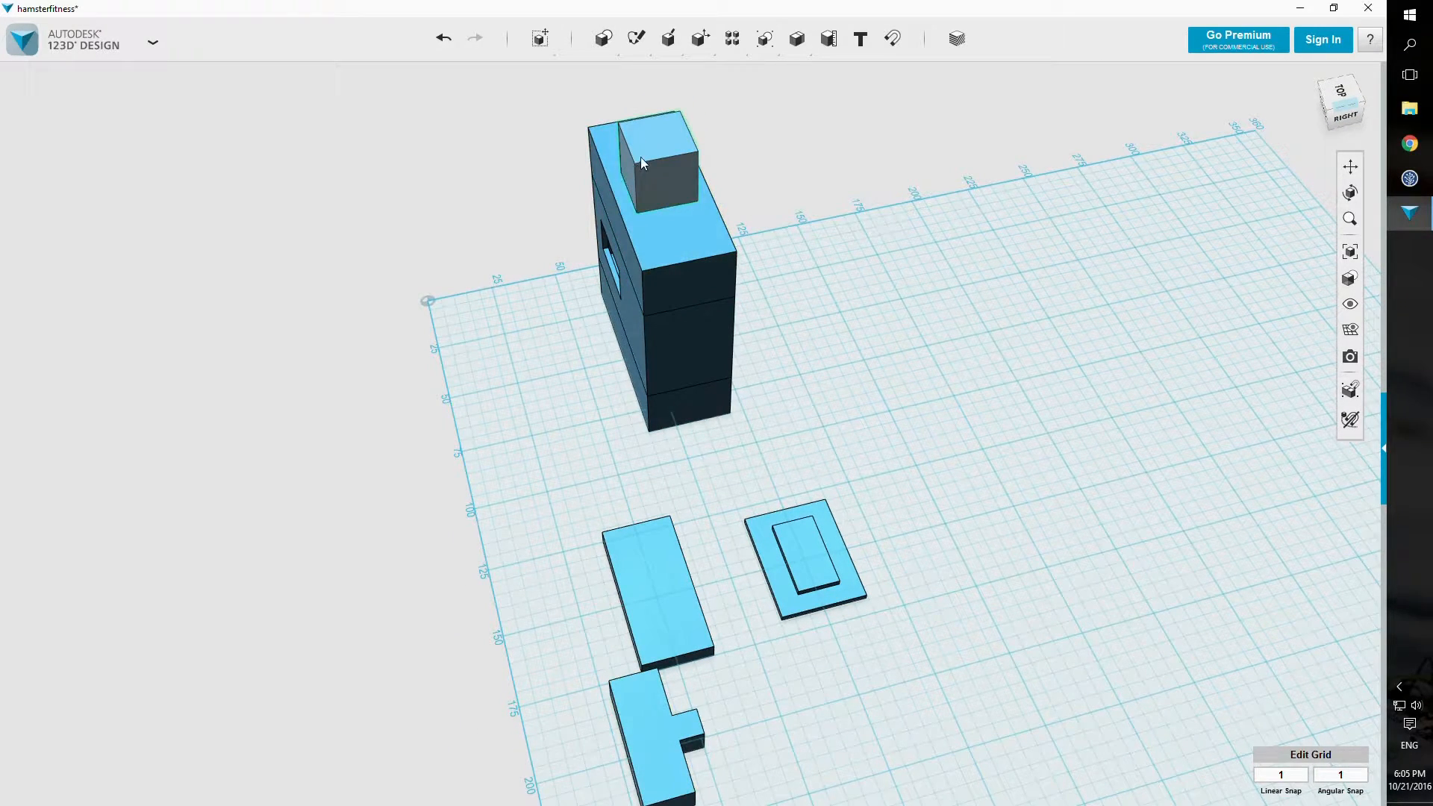
key(ctrl+z)
Step: Insert a box primitive of length 26, width 66 and height 20 mm centred on the upper face of the raised box
mouse_move(603, 41)
click(609, 71)
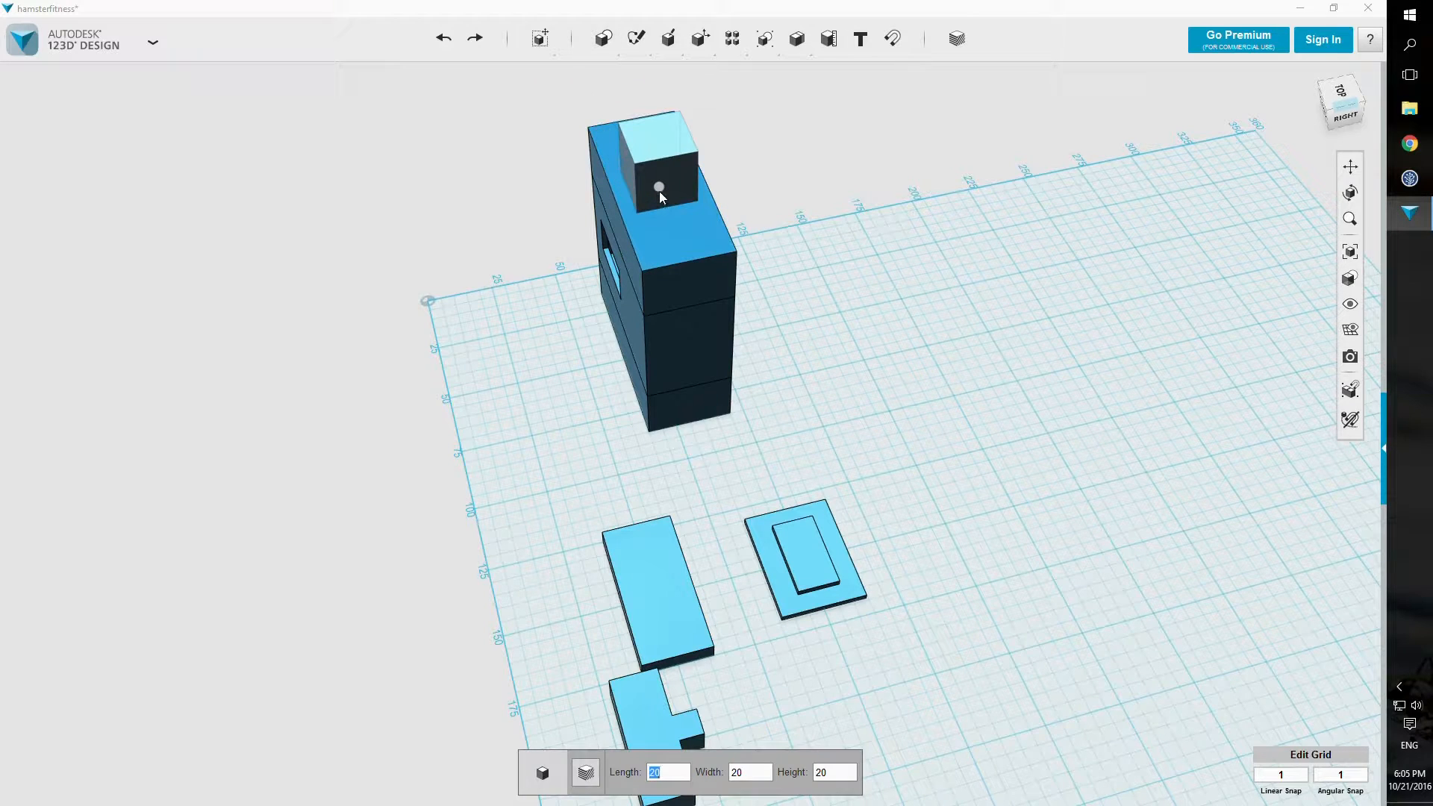
text(26)
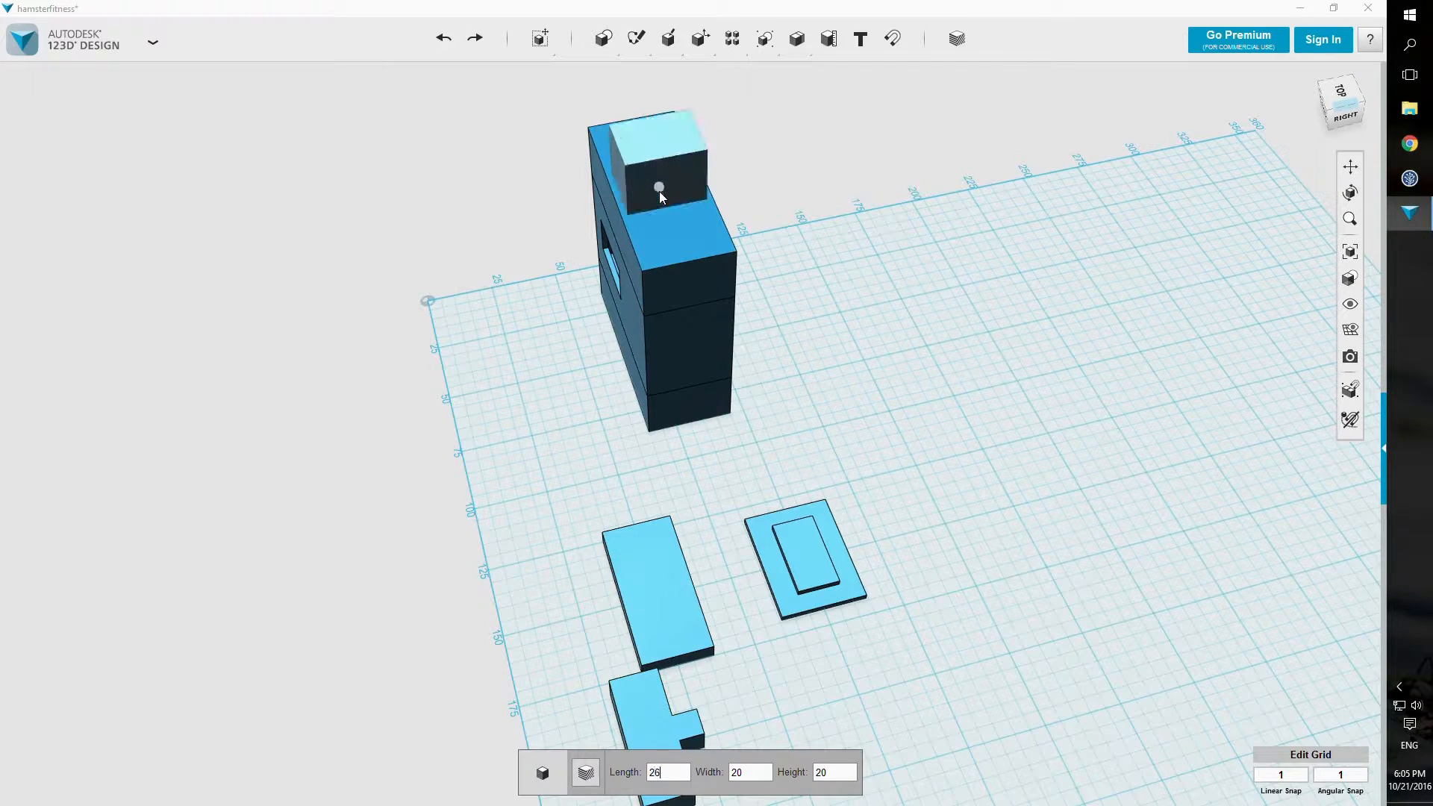
key(Tab)
text(66)
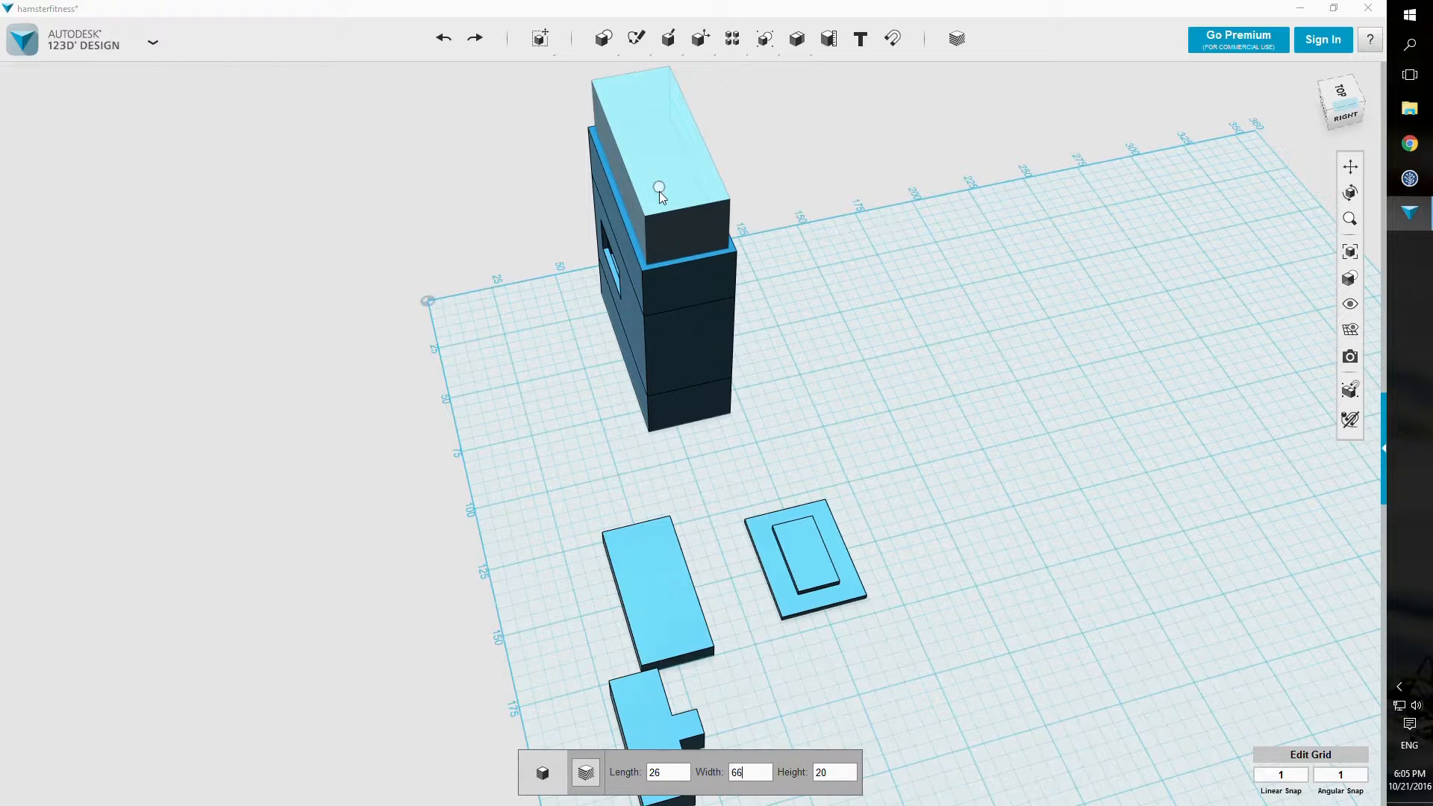
click(660, 191)
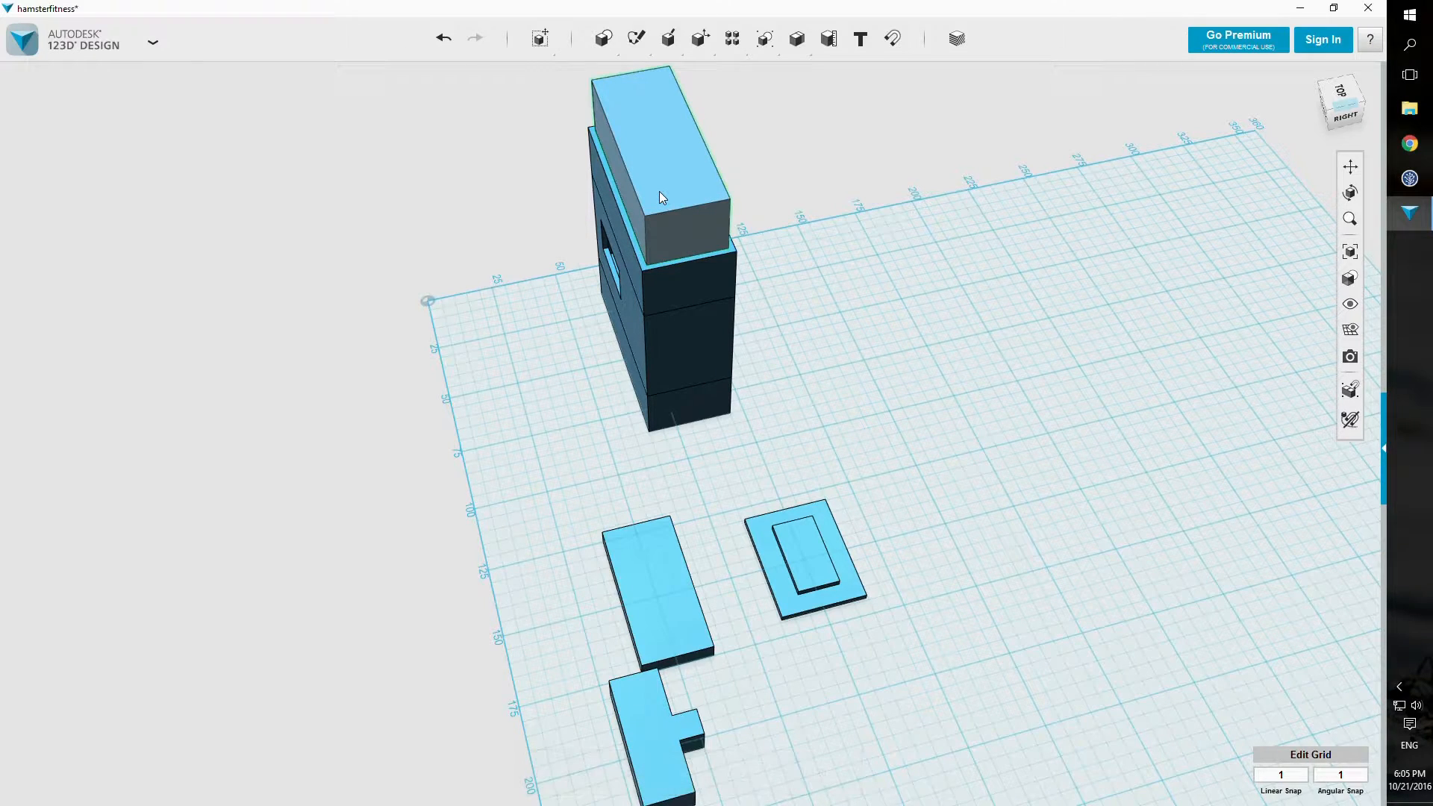
Step: Lower the 26 by 66 mm box 18 mm into the raised box beneath it
click(670, 162)
click(583, 773)
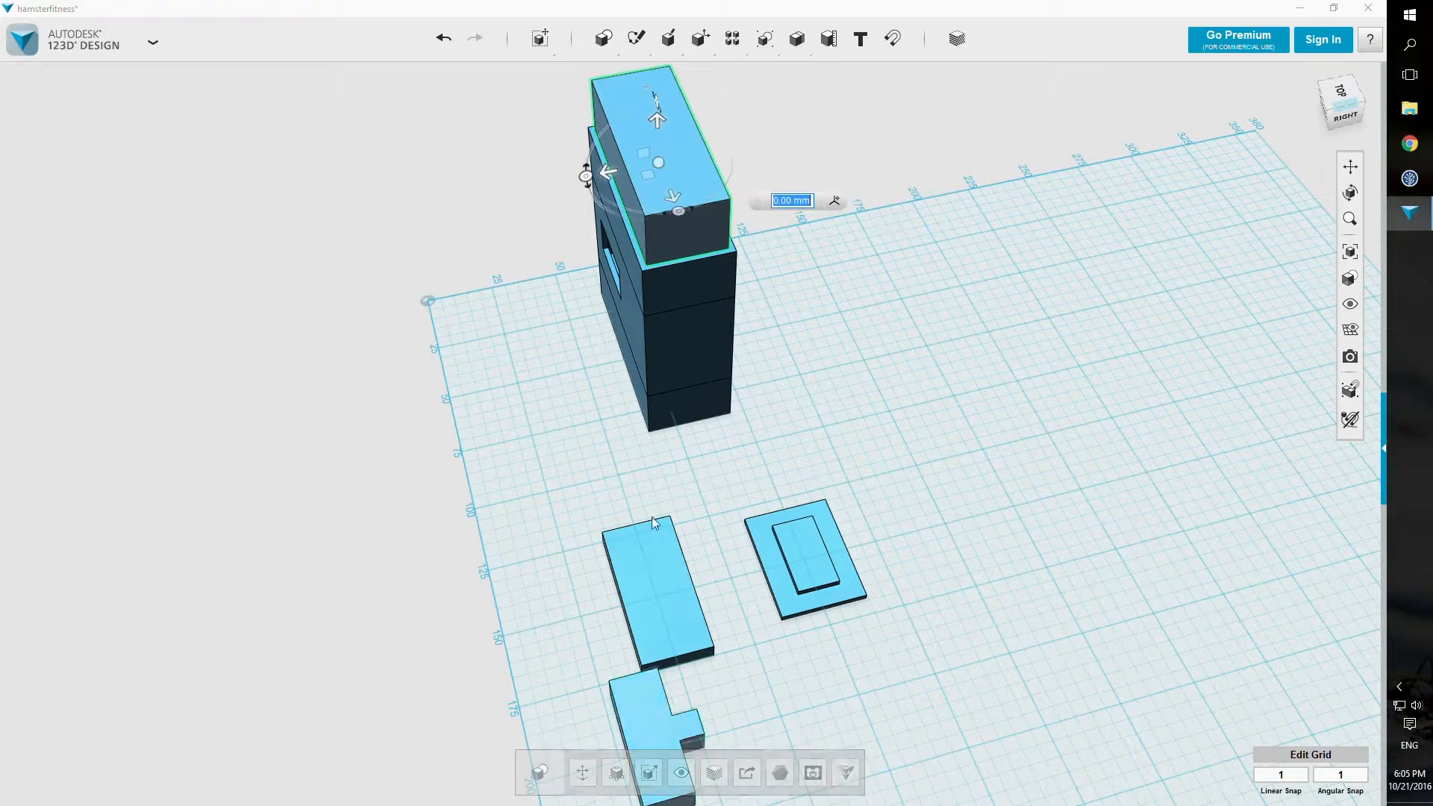
drag(657, 123, 663, 169)
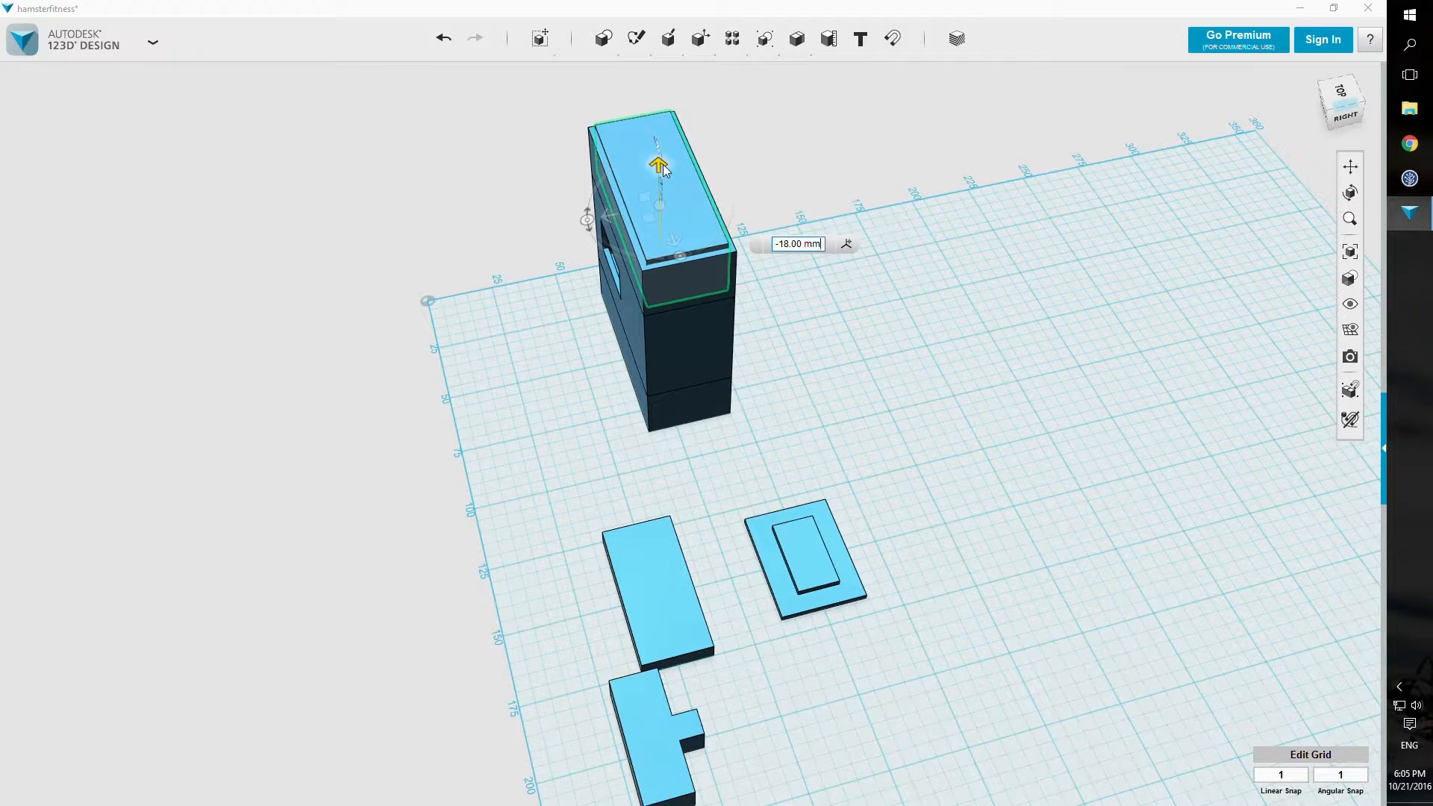
click(871, 256)
right_drag(870, 256, 866, 198)
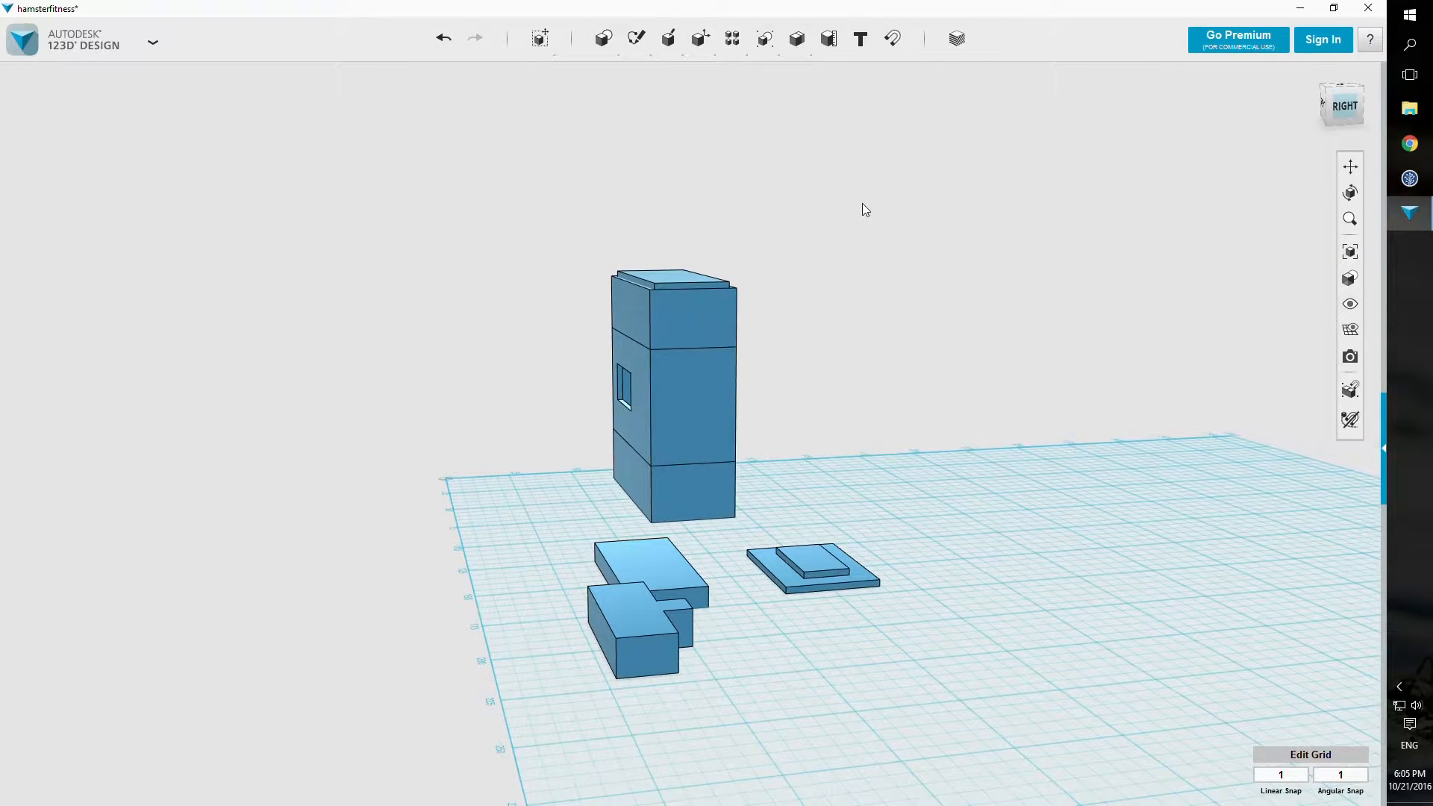
Step: Lower the 26 by 66 mm inner box slightly further into the raised upper box
key(bracketleft)
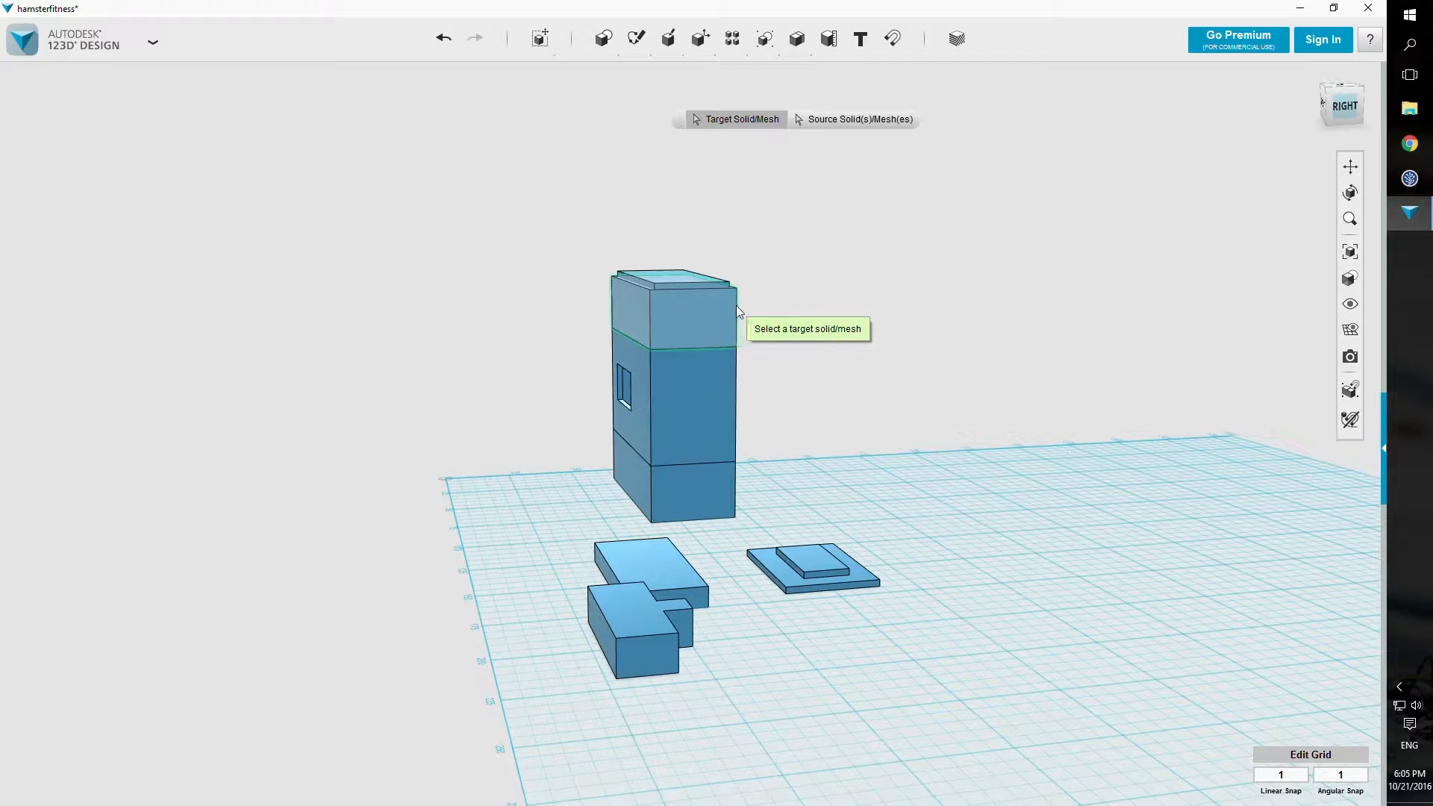
key(Escape)
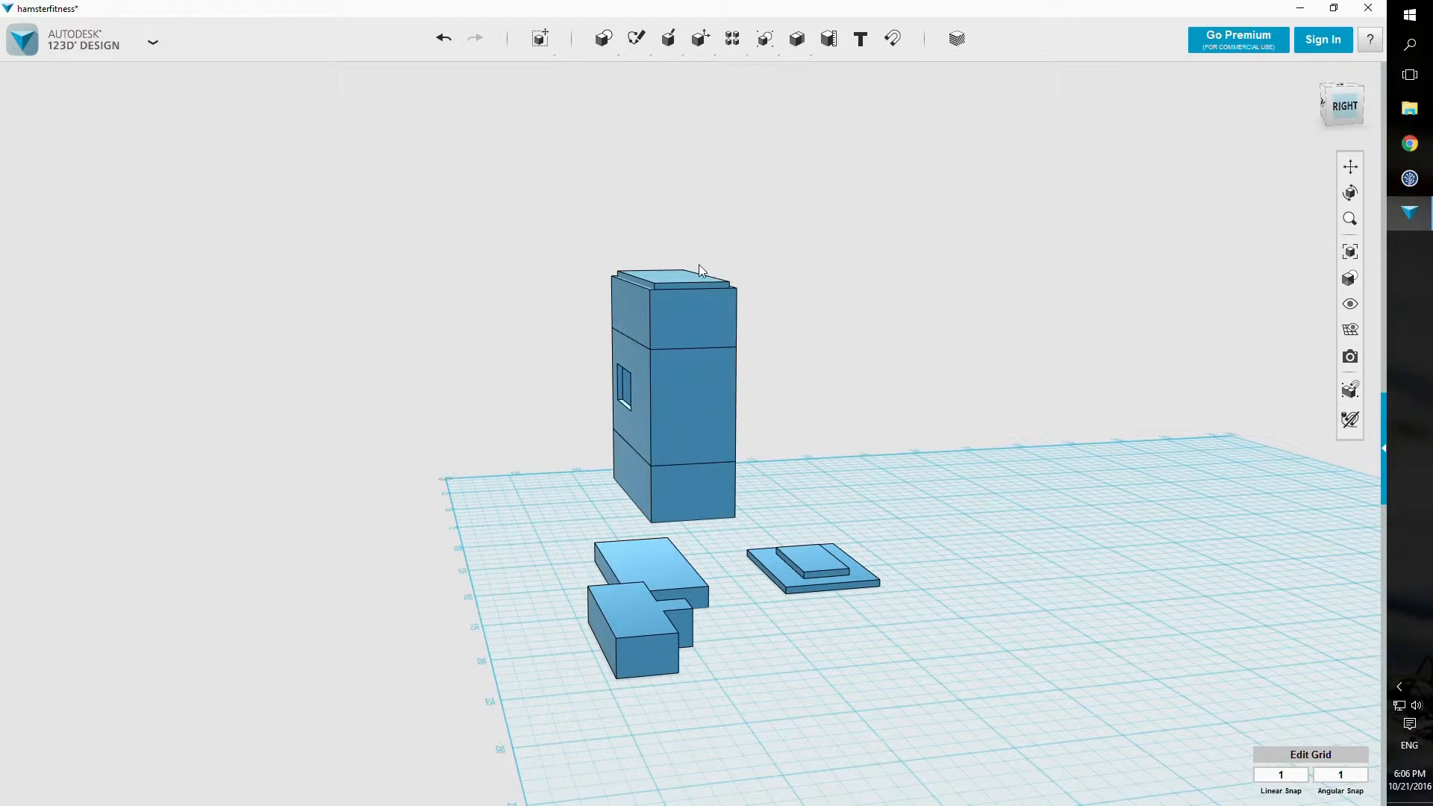
click(678, 274)
click(577, 780)
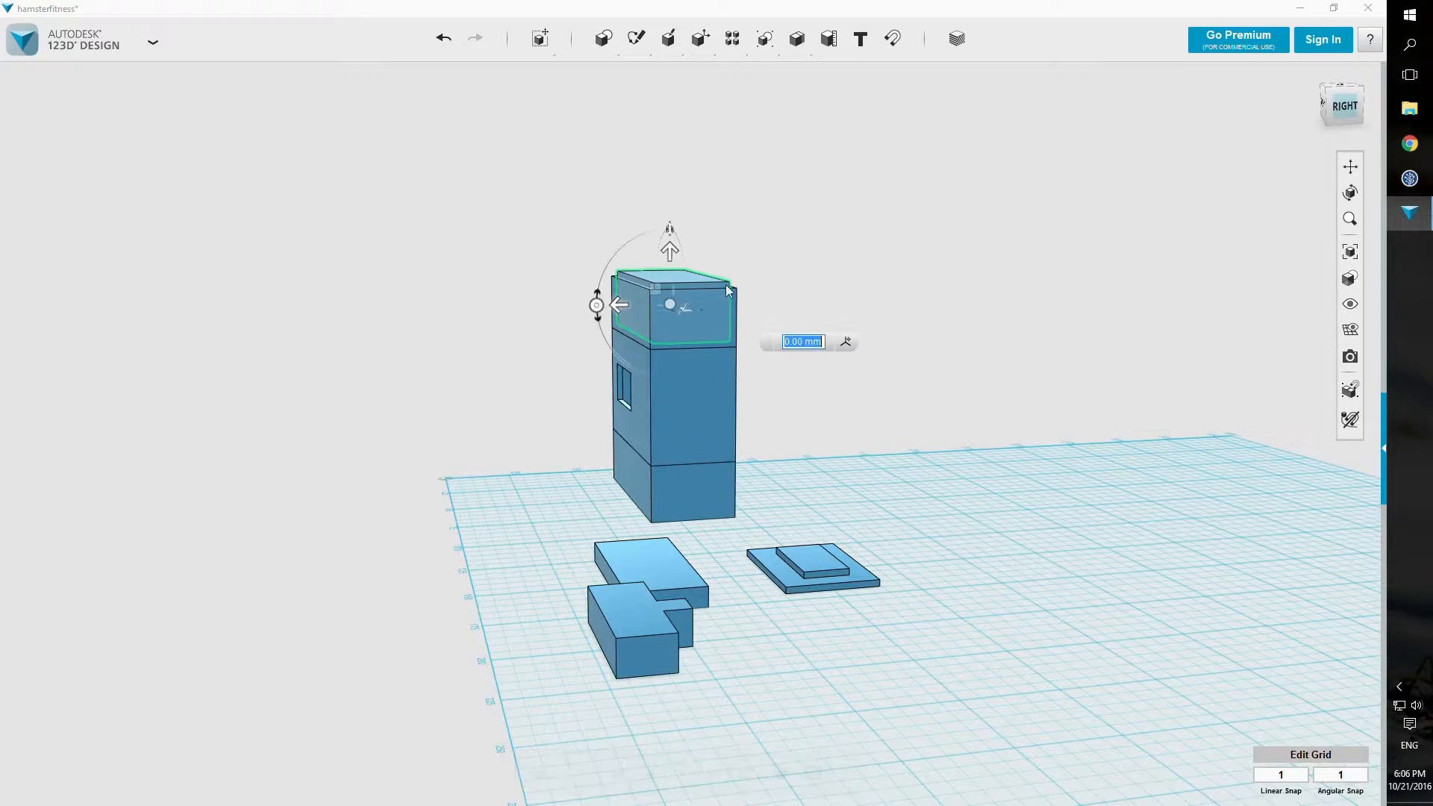
drag(671, 249, 675, 252)
click(817, 247)
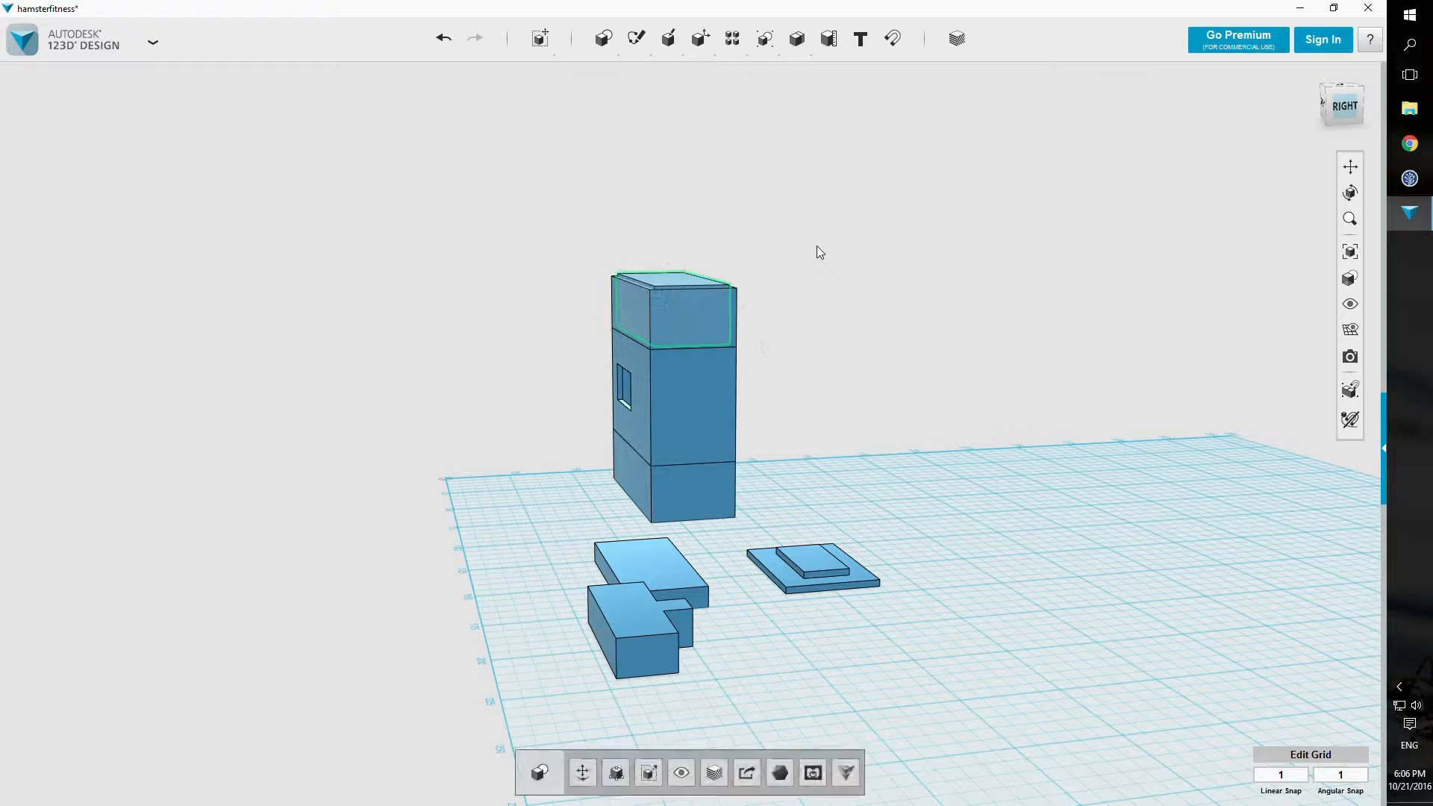
Step: Subtract the inner box from the raised upper box to hollow it out
click(816, 246)
click(728, 308)
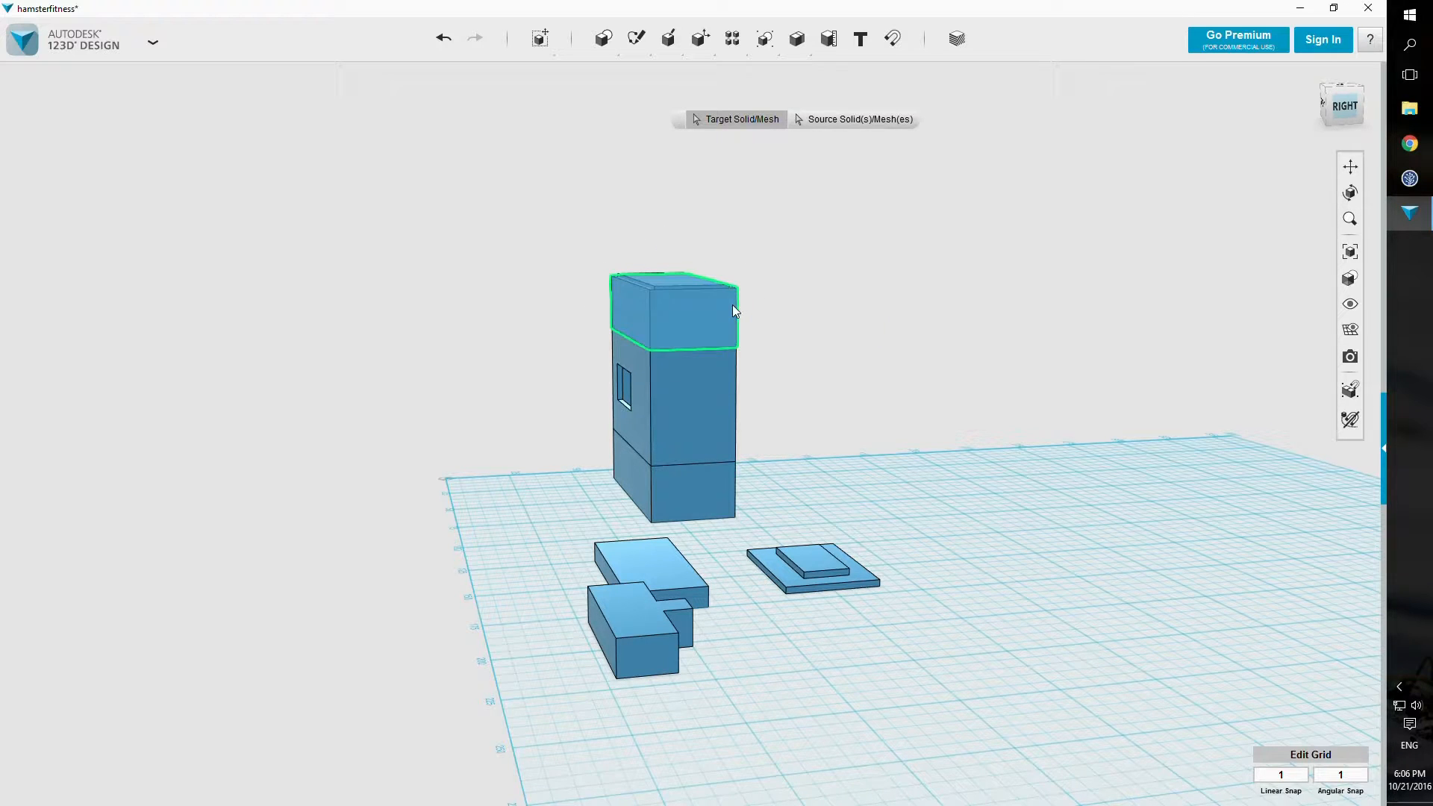
click(689, 281)
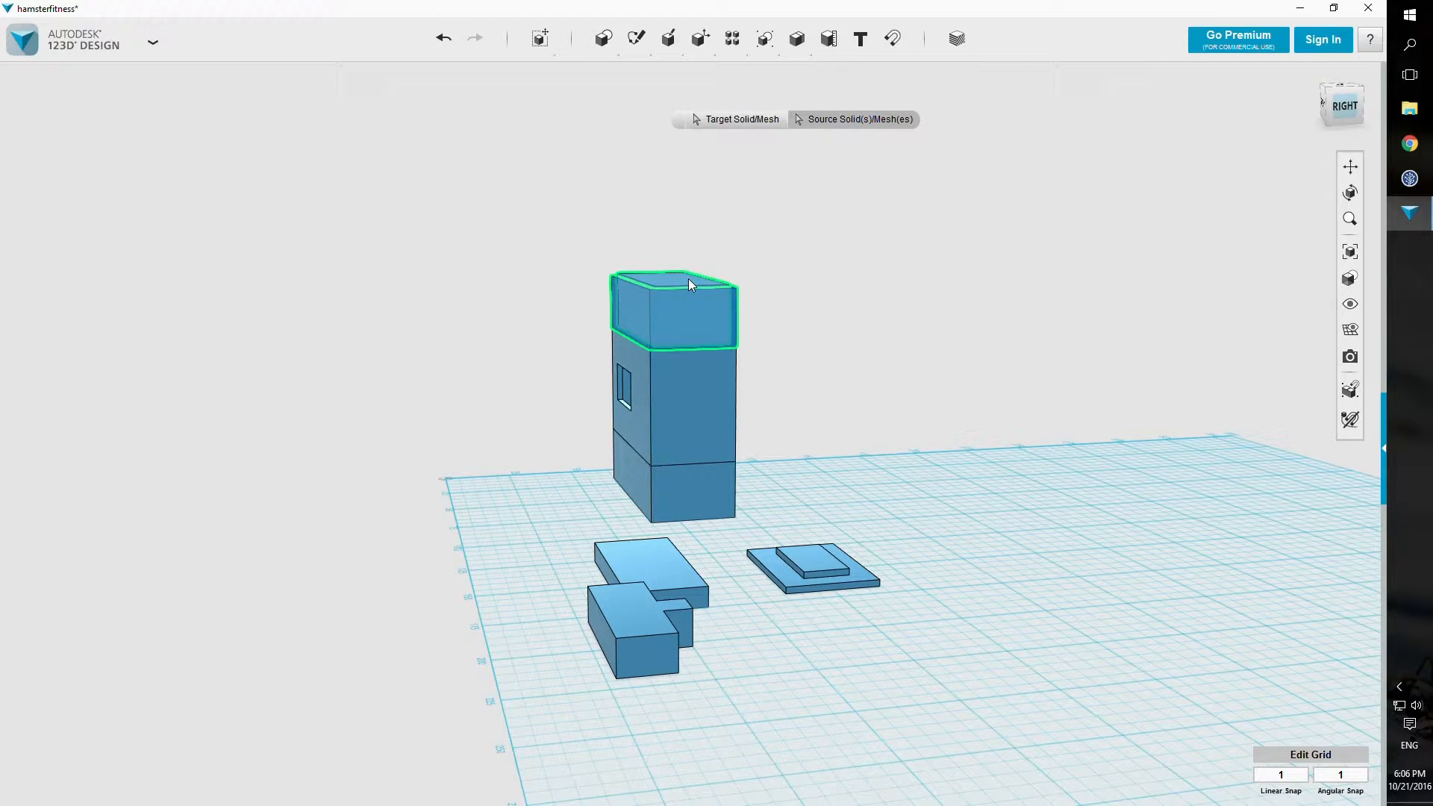
Step: Rotate the hollow upper box 180 degrees so its open side faces down onto the body
right_drag(706, 297, 900, 263)
click(582, 773)
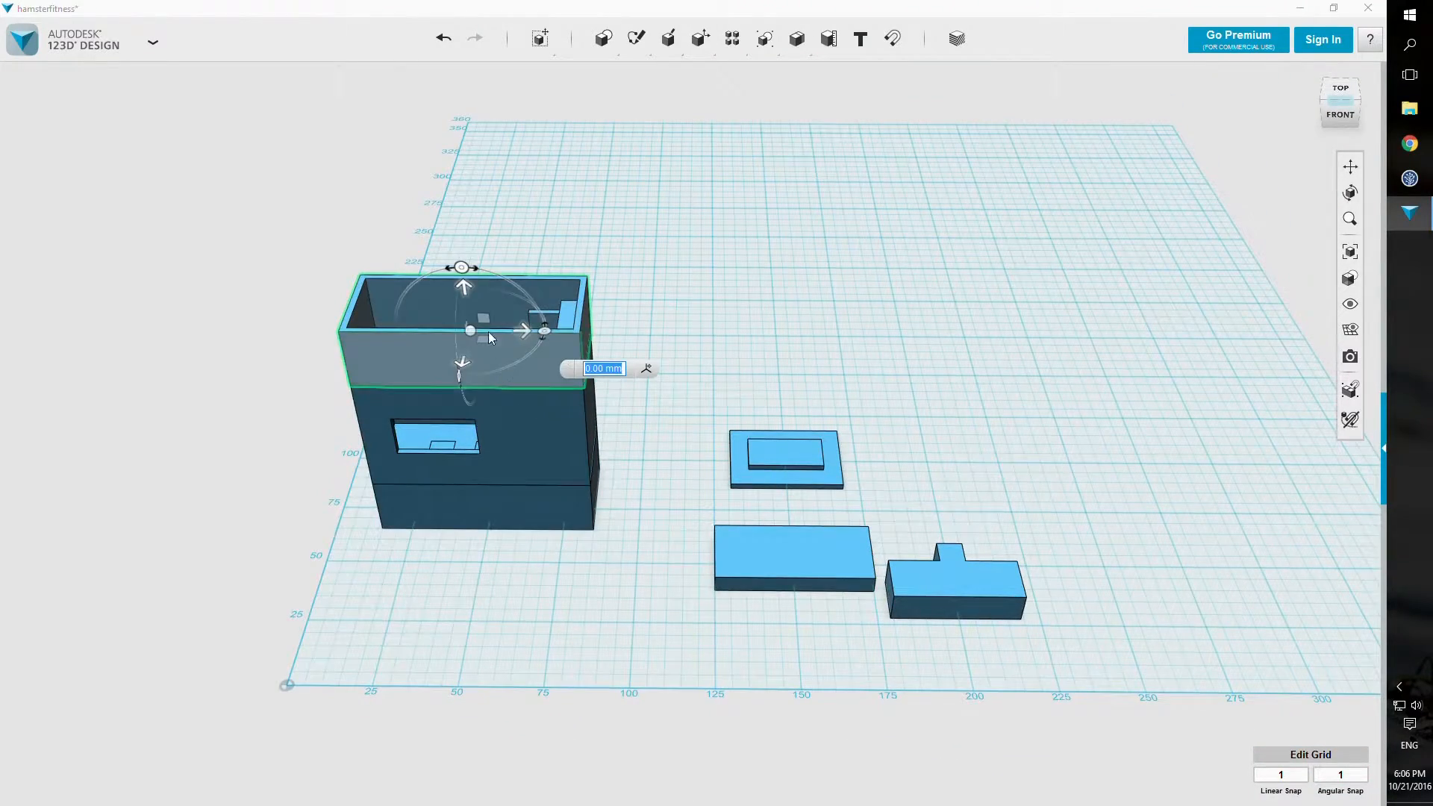
click(460, 383)
drag(461, 385, 533, 154)
text(180)
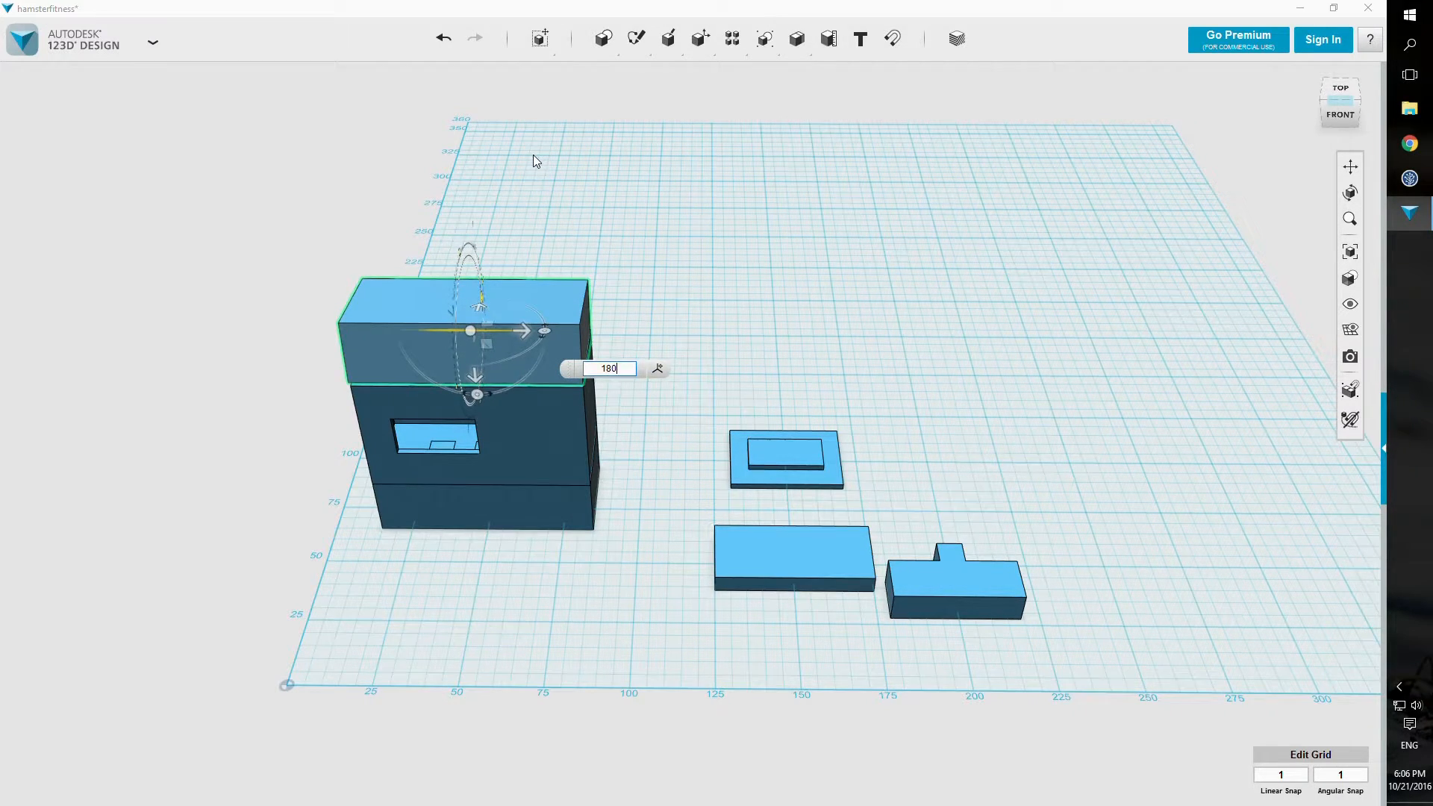
key(Return)
click(755, 173)
Step: Raise the flipped upper box 10 mm above the body
right_drag(755, 173, 796, 160)
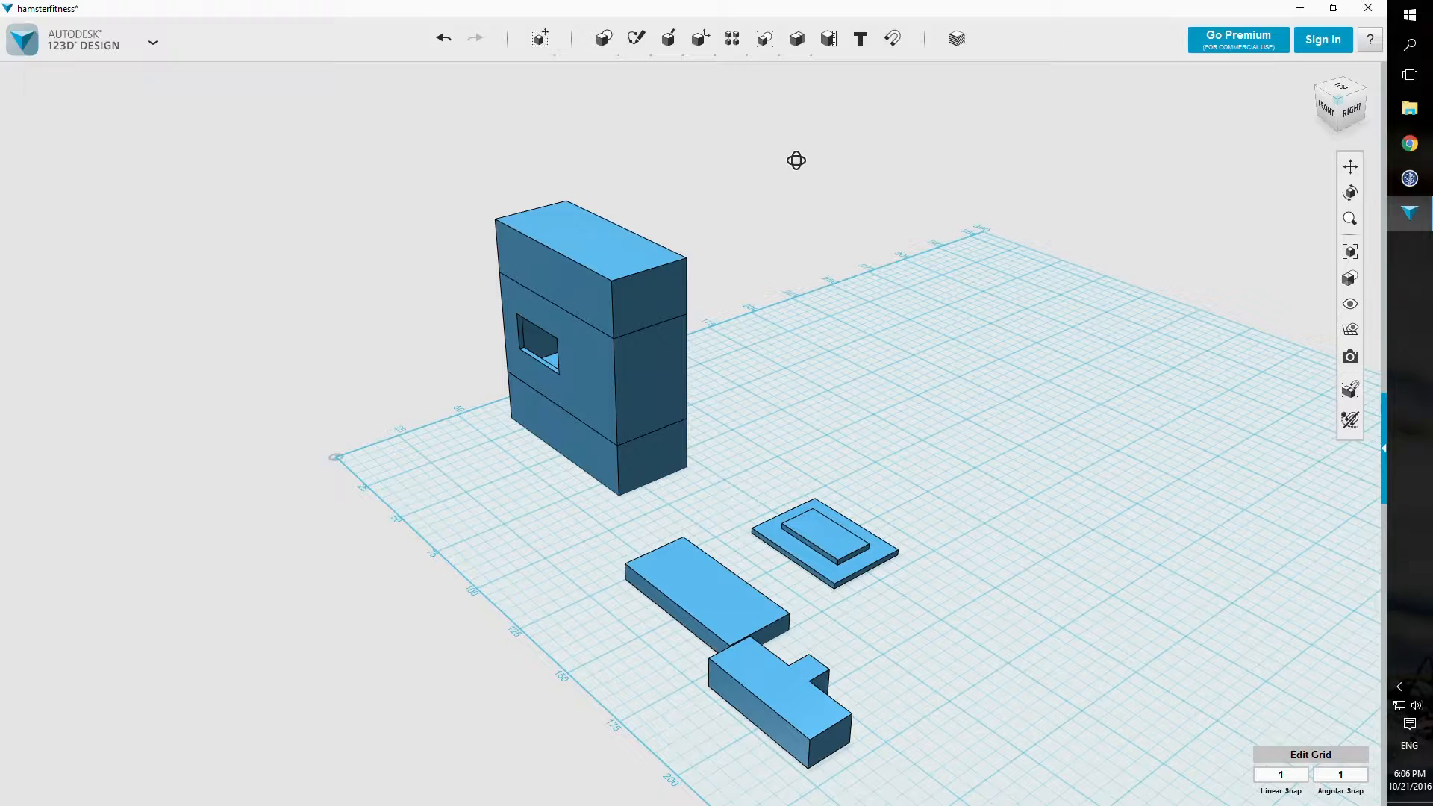
right_drag(797, 160, 821, 224)
click(528, 326)
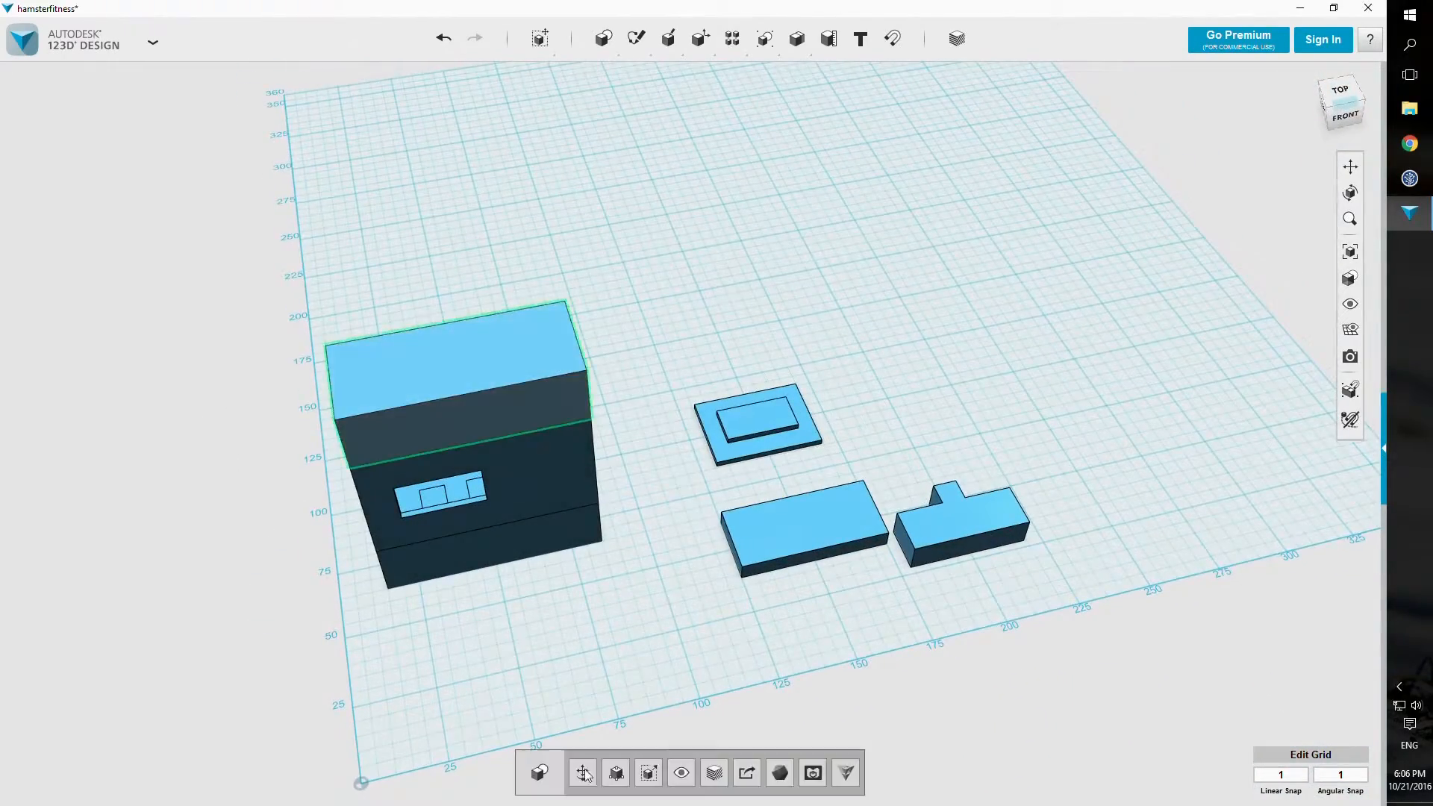
click(593, 760)
drag(453, 345, 468, 307)
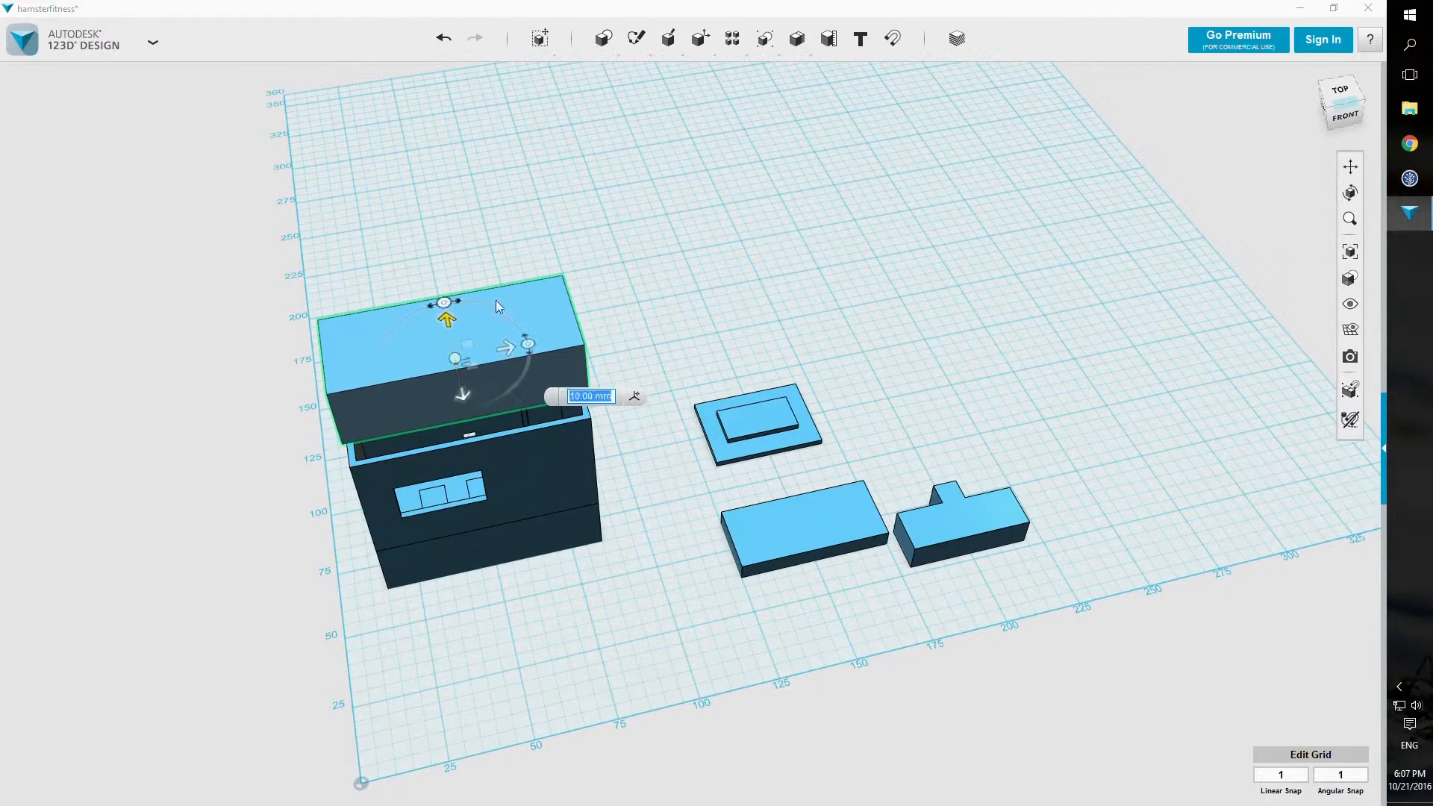
Step: Insert a box primitive of length 8, width 8 and height 20 mm centred on the upper box's top face
right_drag(702, 352, 745, 332)
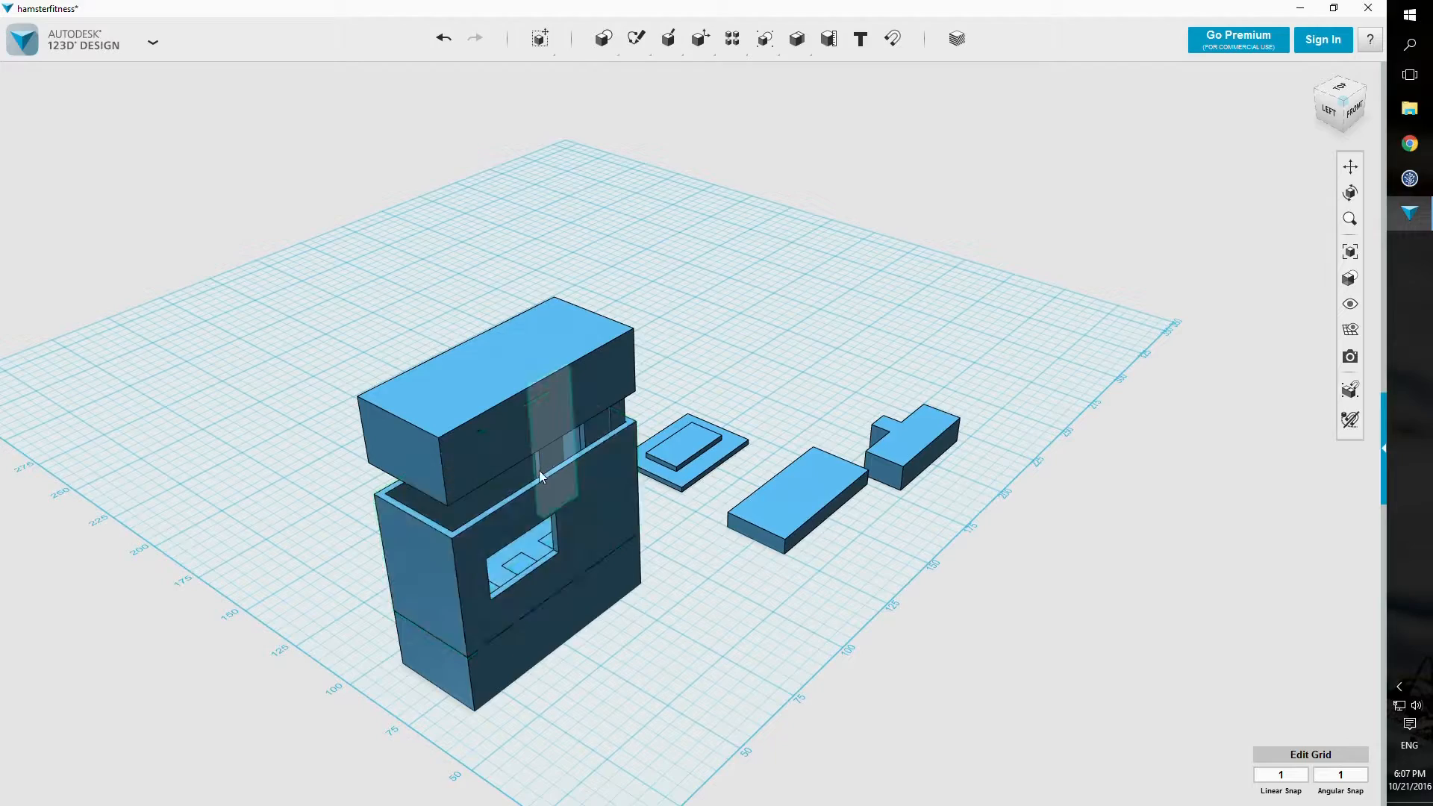
right_drag(590, 467, 533, 442)
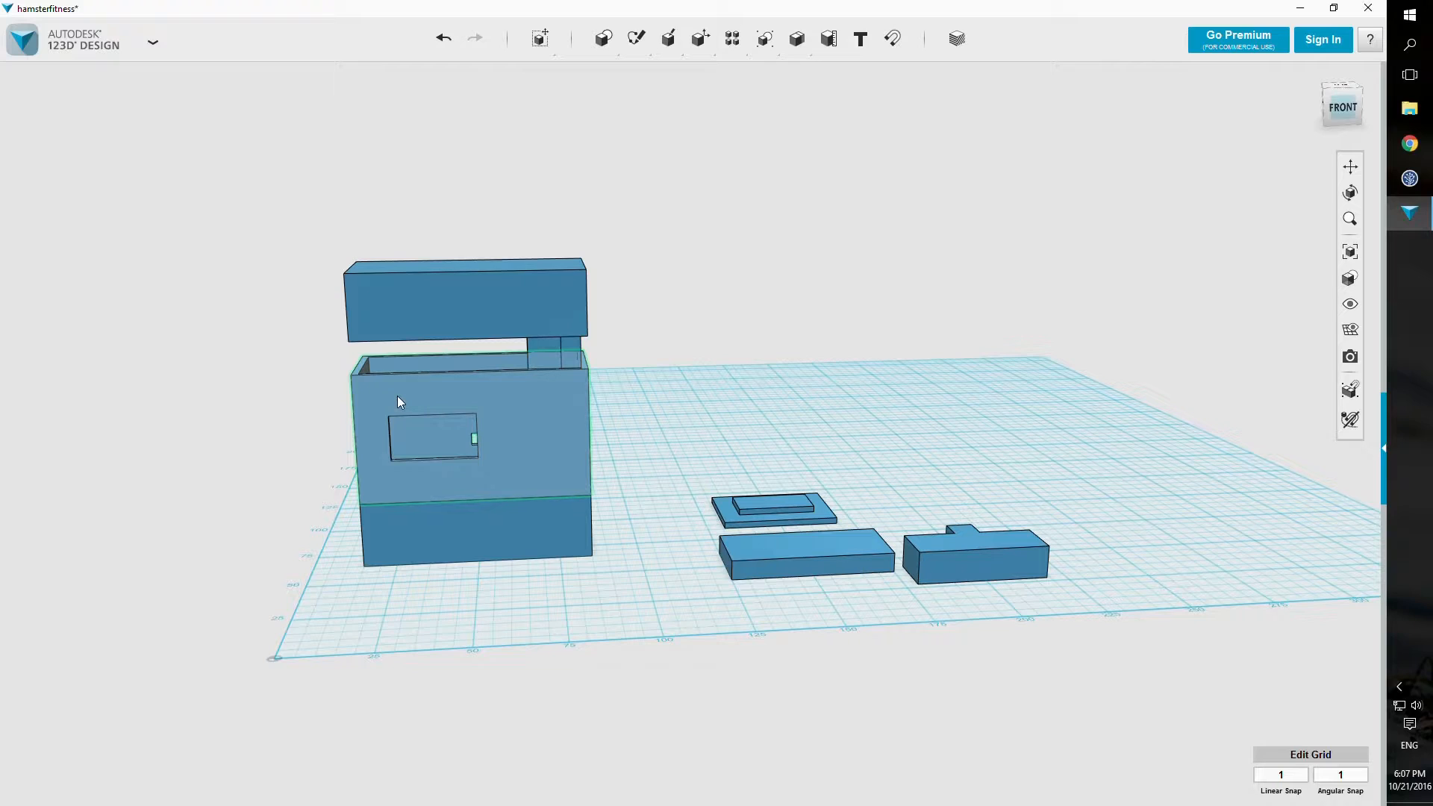
right_drag(769, 305, 669, 383)
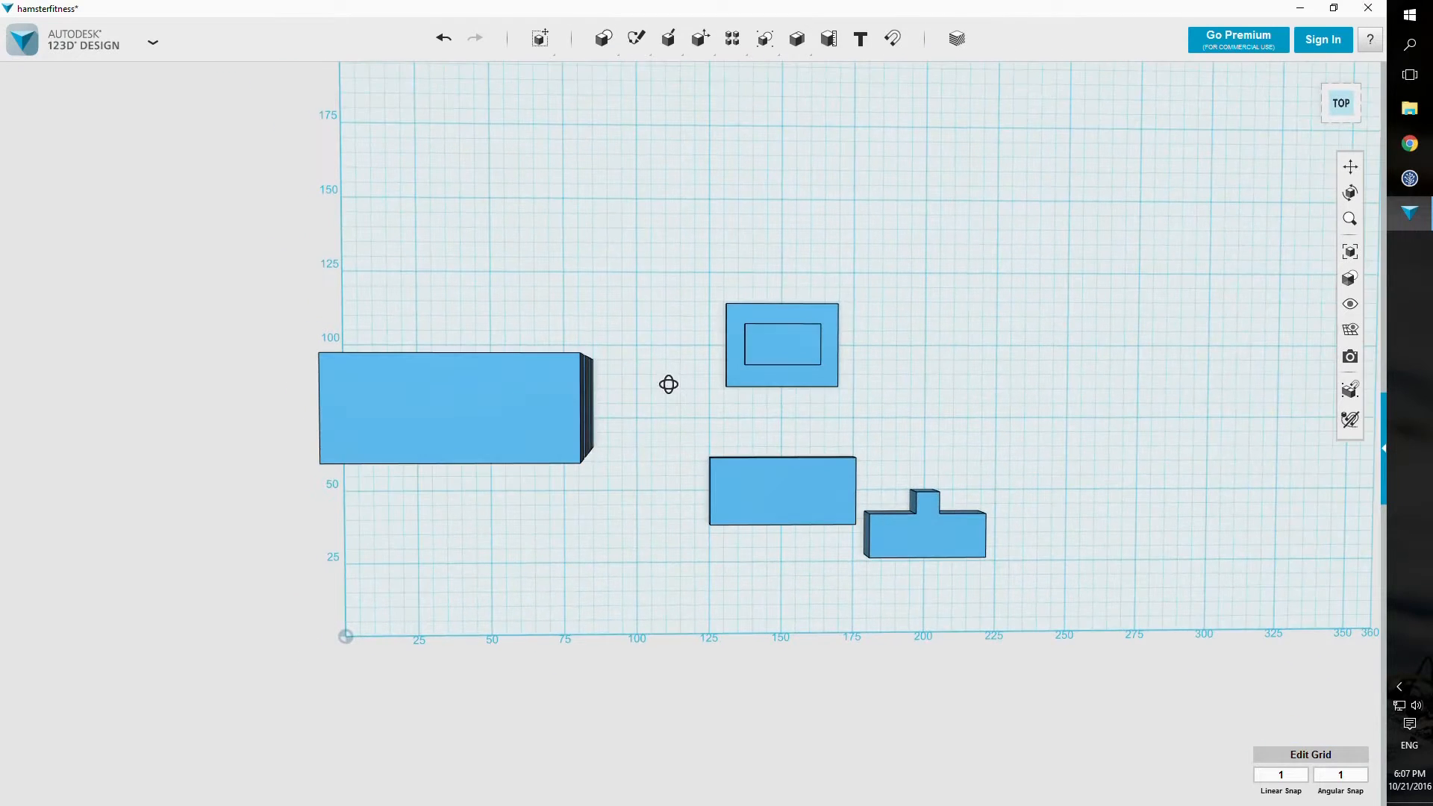
mouse_move(604, 41)
click(606, 71)
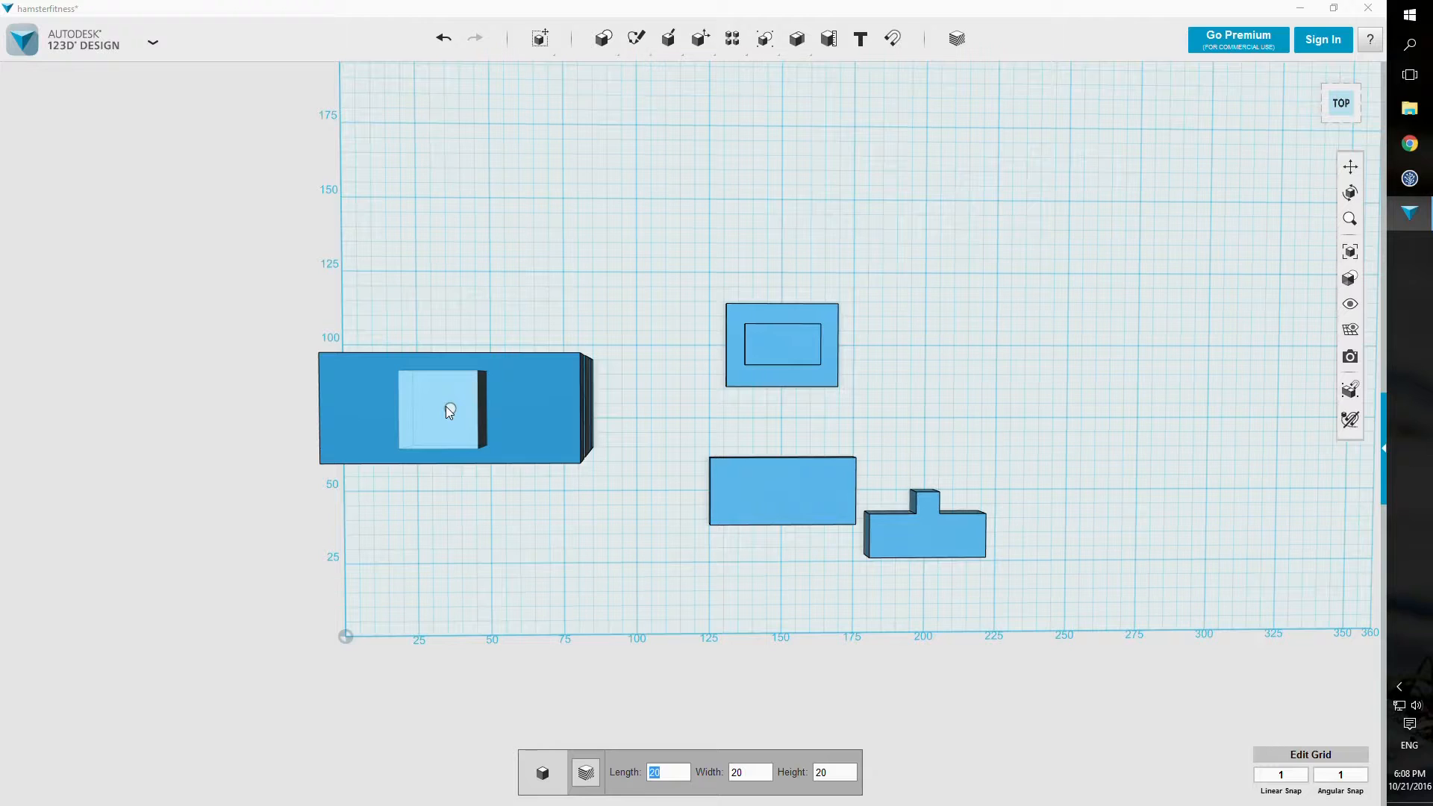
text(8)
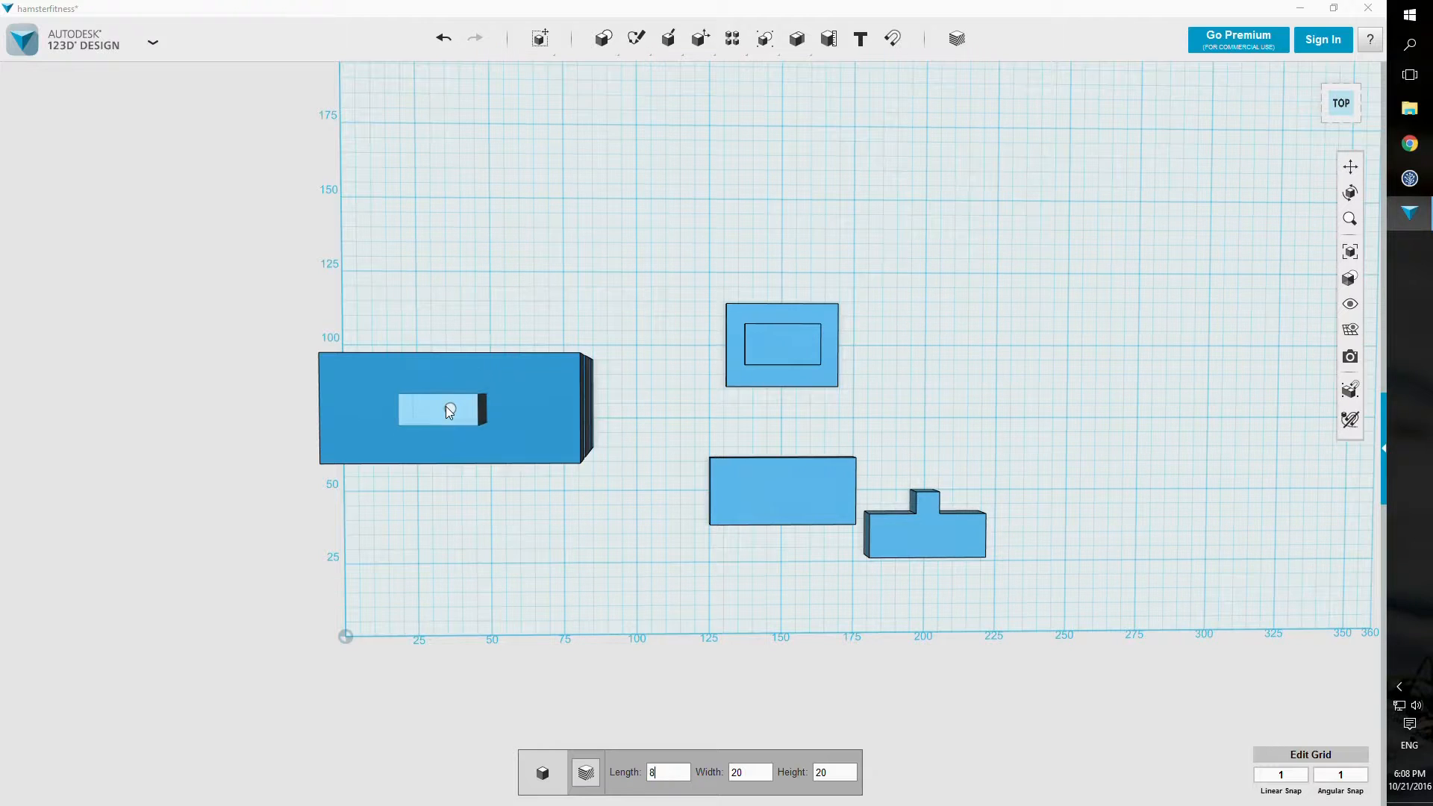
key(Tab)
text(8)
key(Tab)
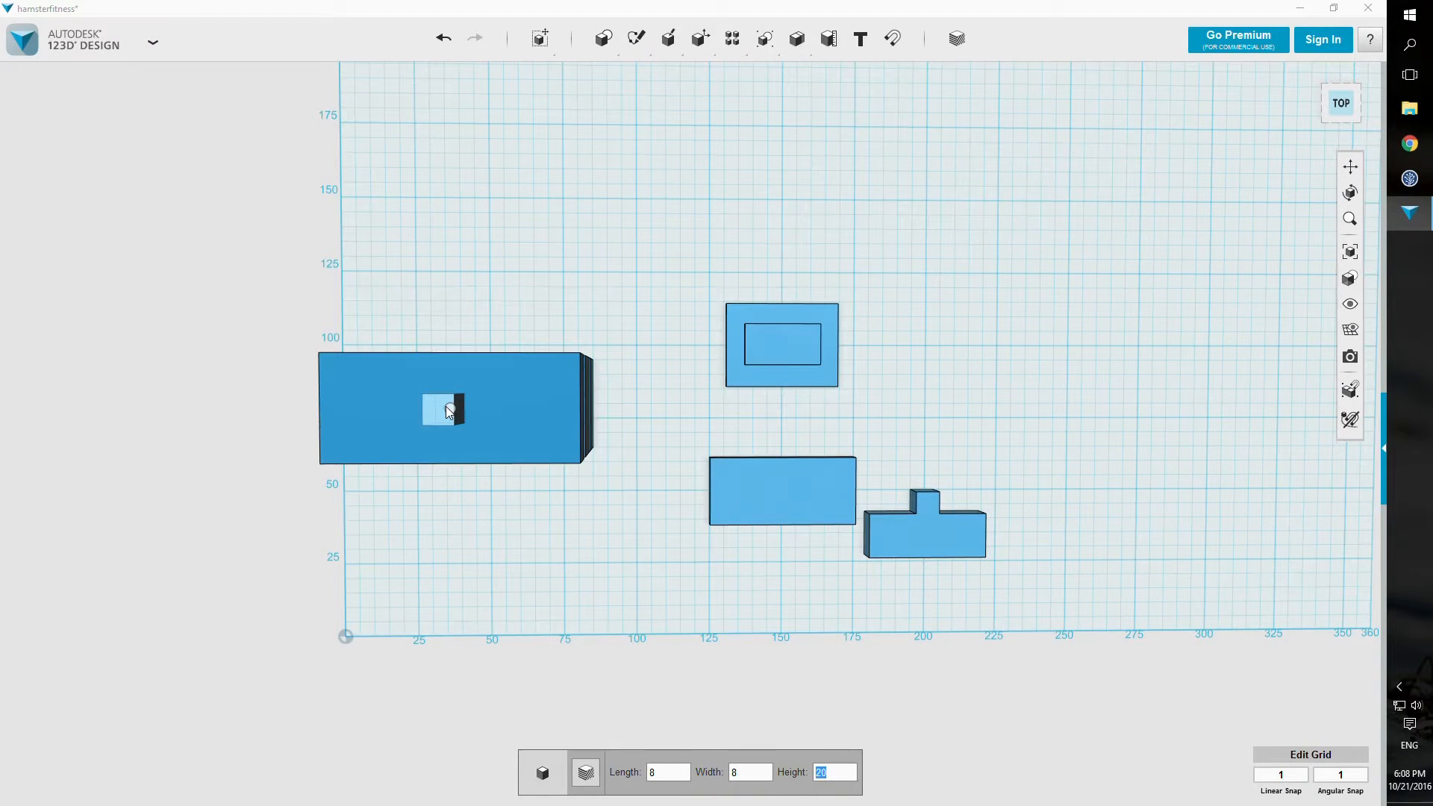
key(Return)
Step: Move the 8 by 8 mm post 29 mm lengthwise, toward the end of the upper box above the inner plates
right_drag(510, 281, 499, 209)
click(458, 230)
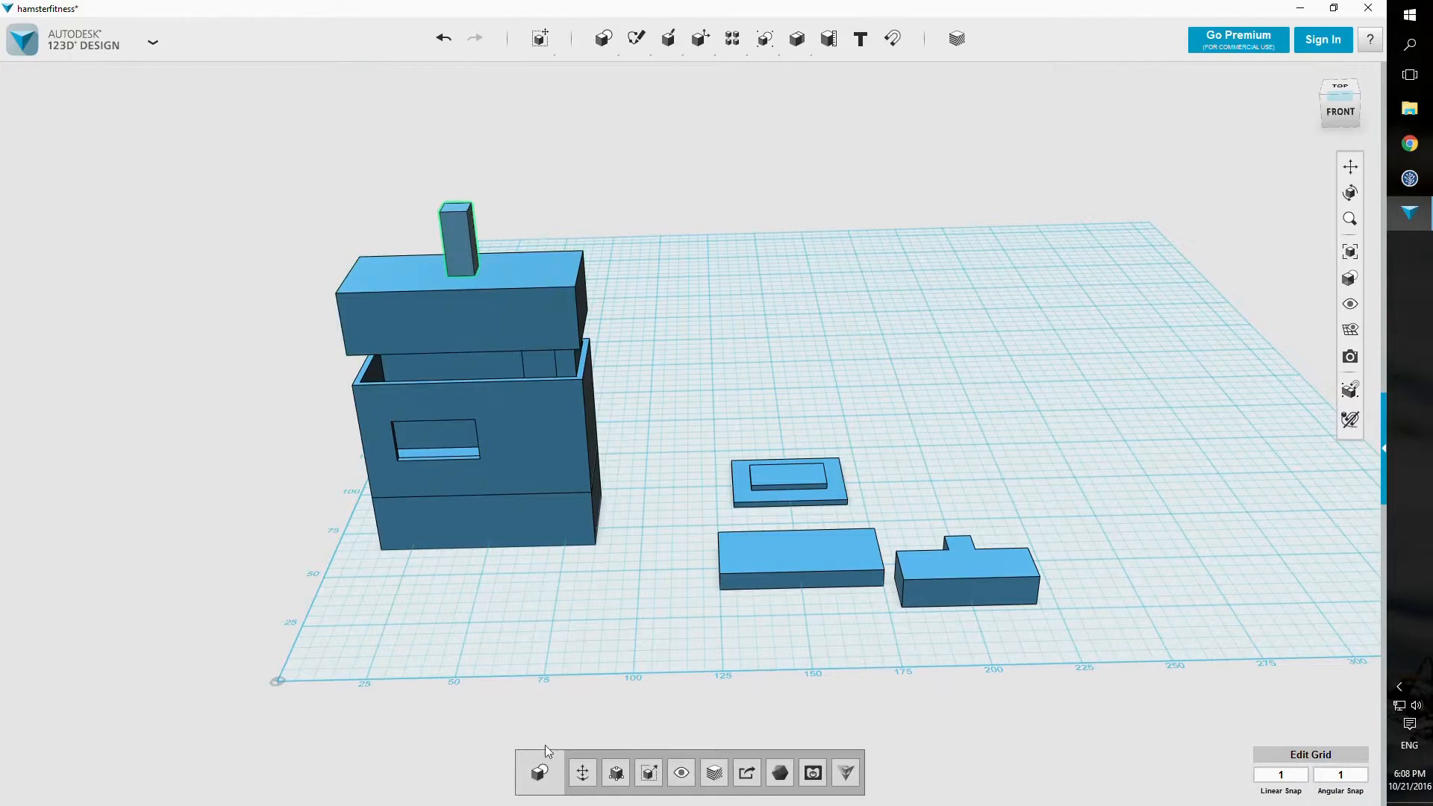
click(587, 777)
drag(532, 233, 610, 238)
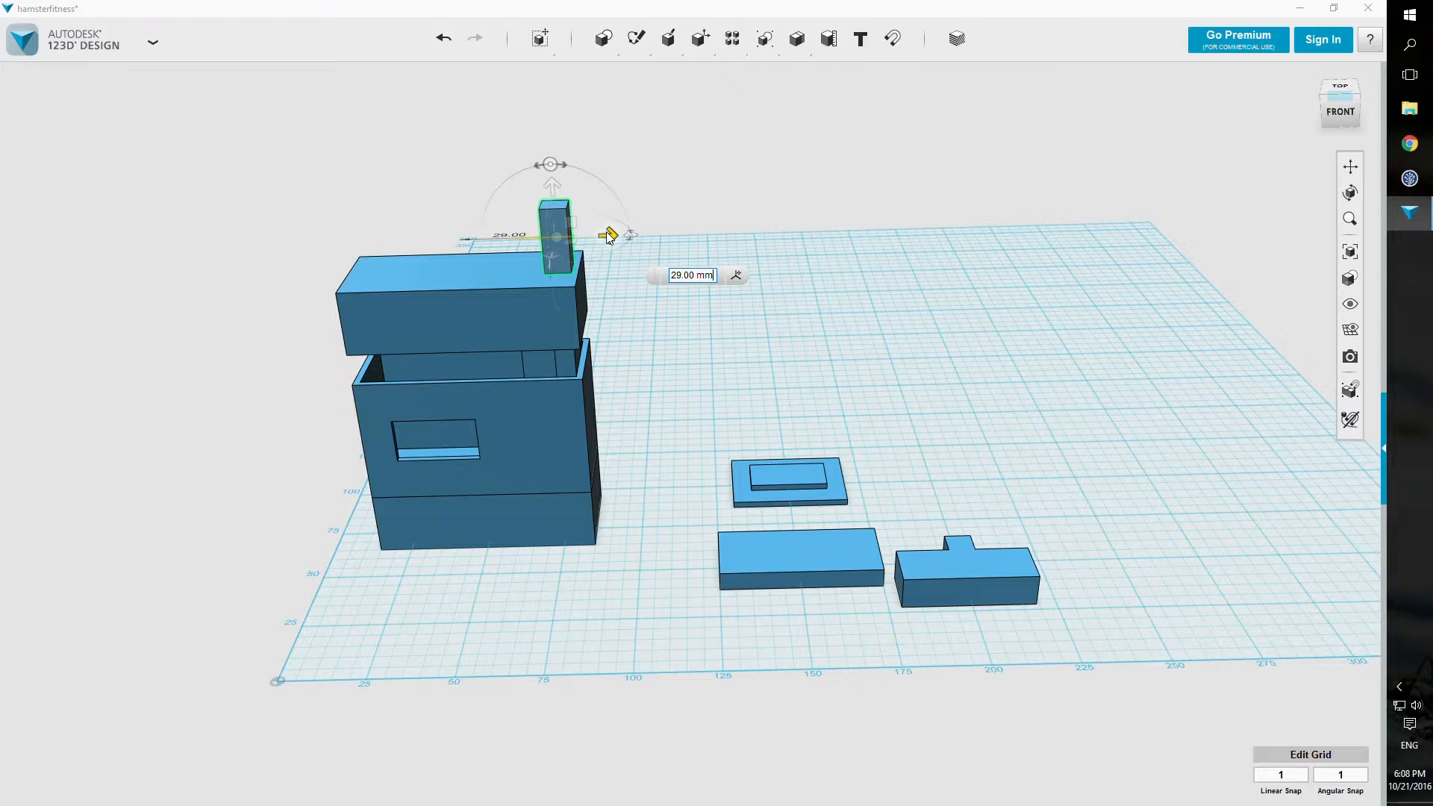
click(678, 182)
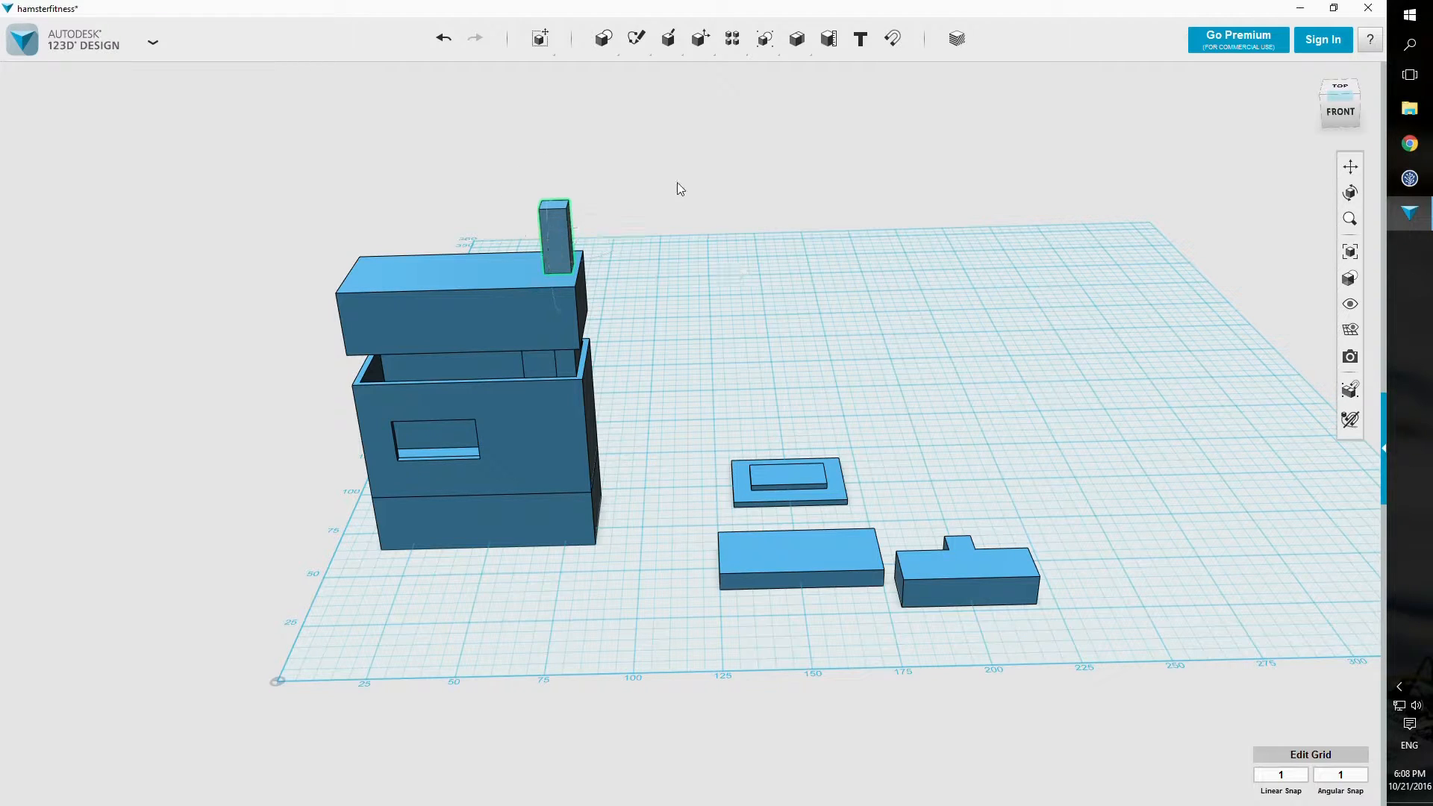
click(705, 189)
Step: Lower the 8 by 8 mm post so it passes through the upper box's top wall
key(bracketleft)
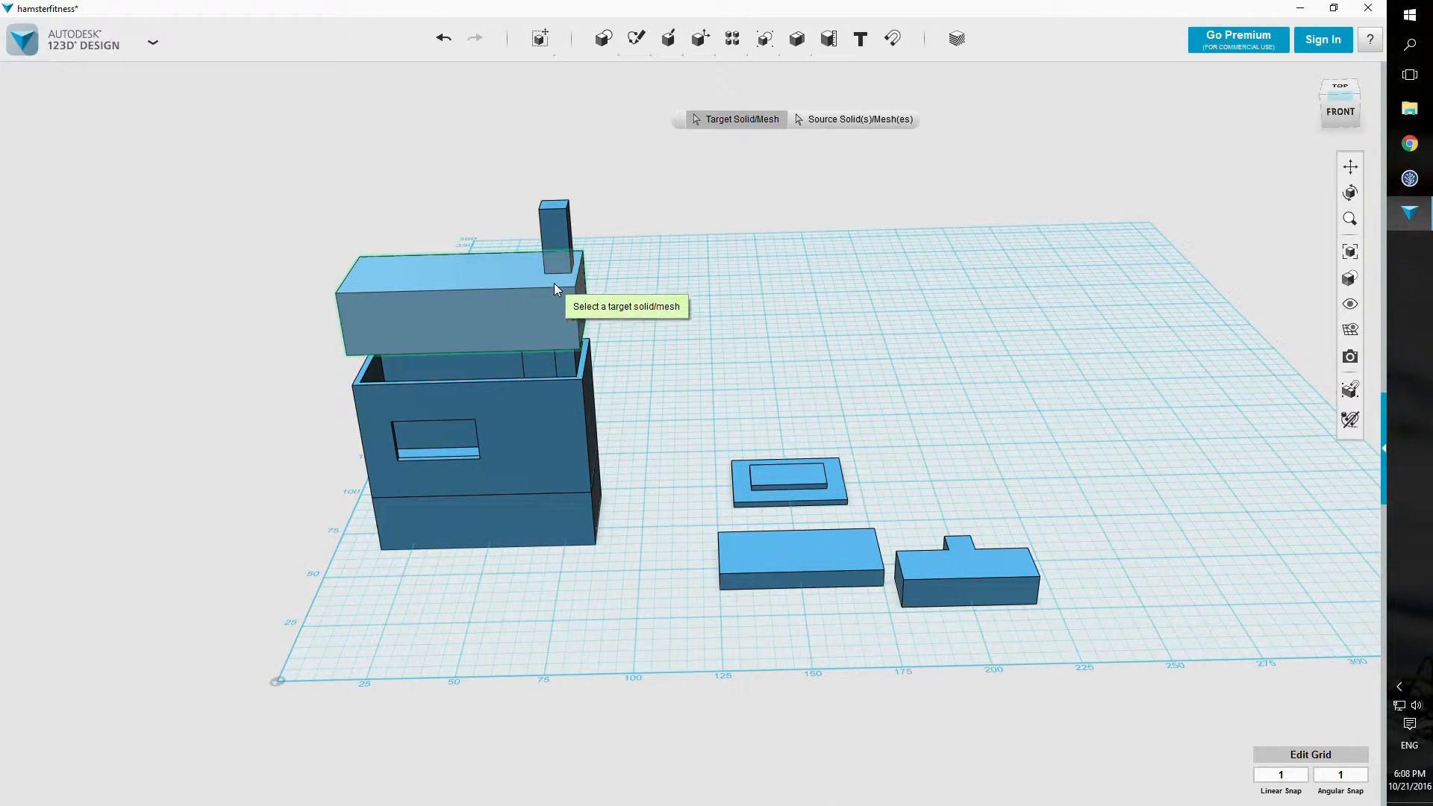
key(Escape)
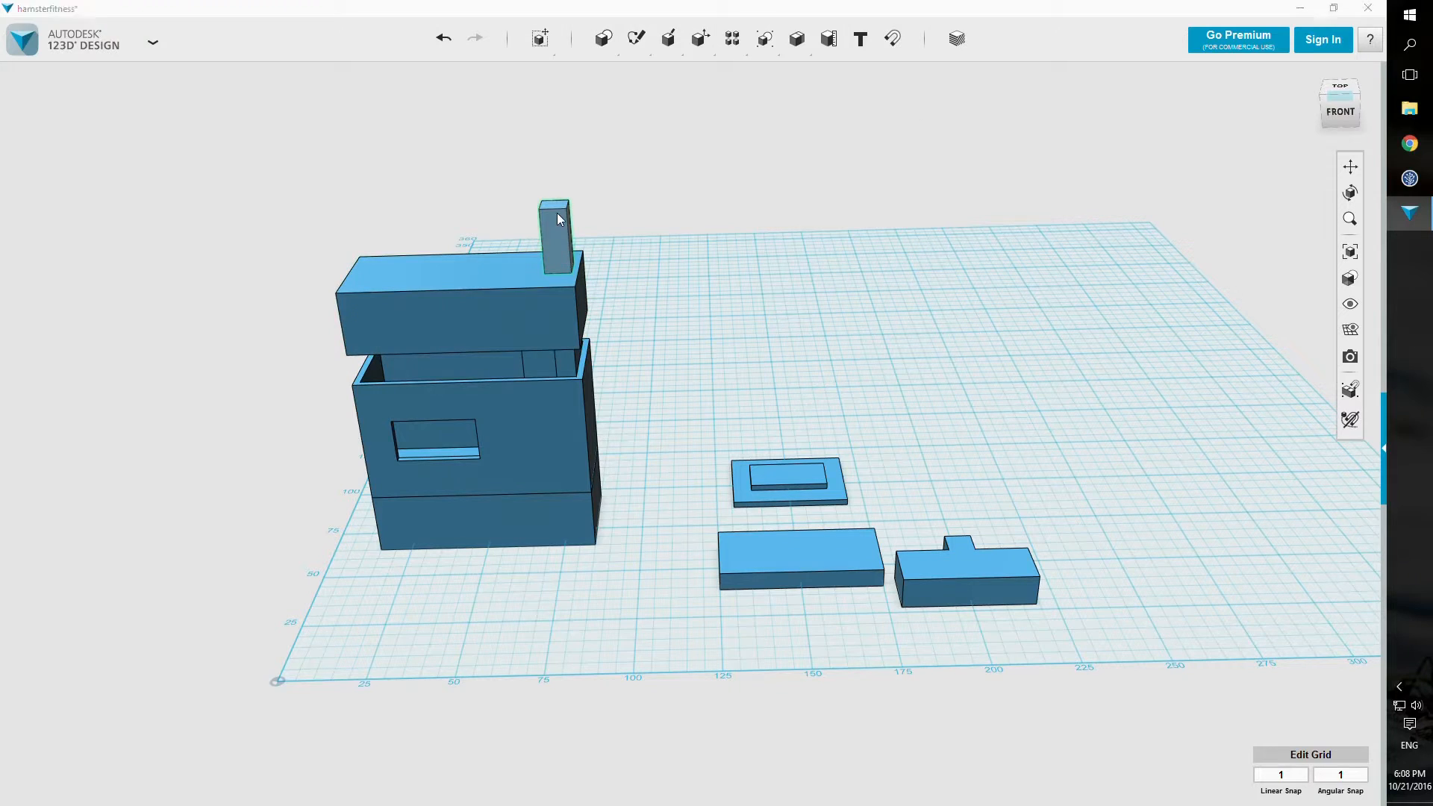
click(557, 216)
click(582, 773)
drag(560, 183, 562, 200)
click(635, 78)
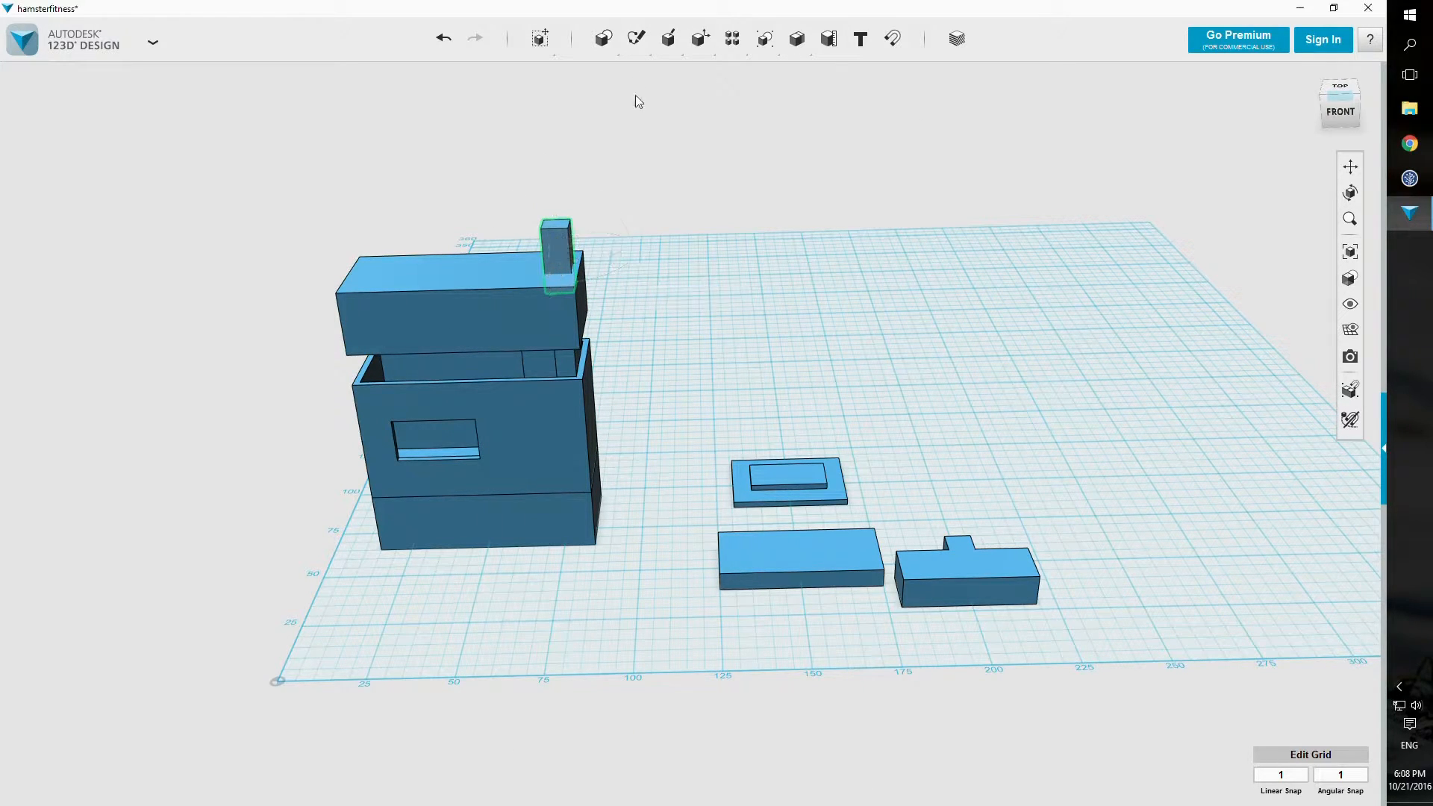
Step: Subtract the post from the upper box to cut a square hole through its top
click(765, 39)
click(560, 282)
click(565, 241)
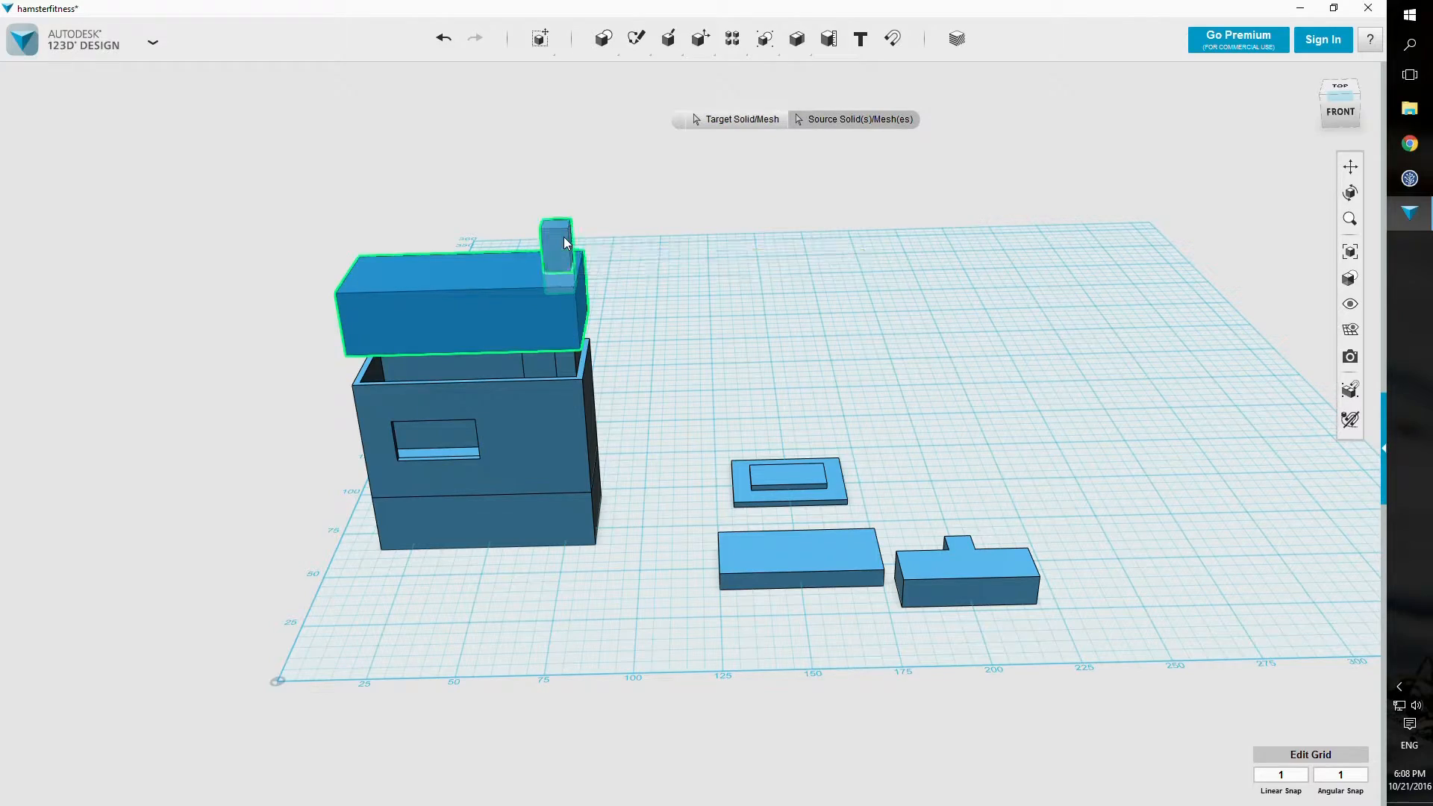
key(Return)
Step: Lower the upper box with the square hole back down onto the body
right_drag(616, 228, 598, 182)
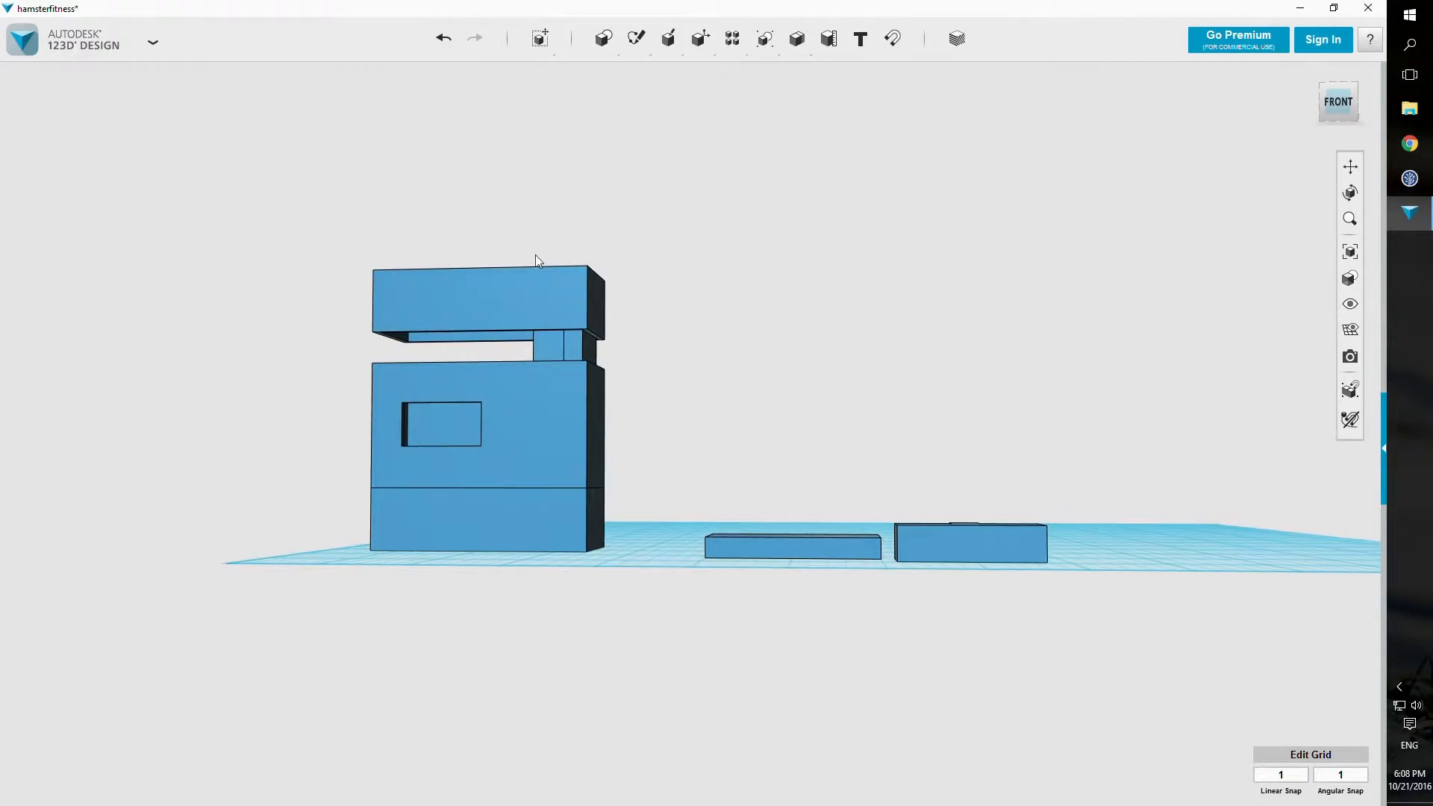
click(499, 294)
click(580, 773)
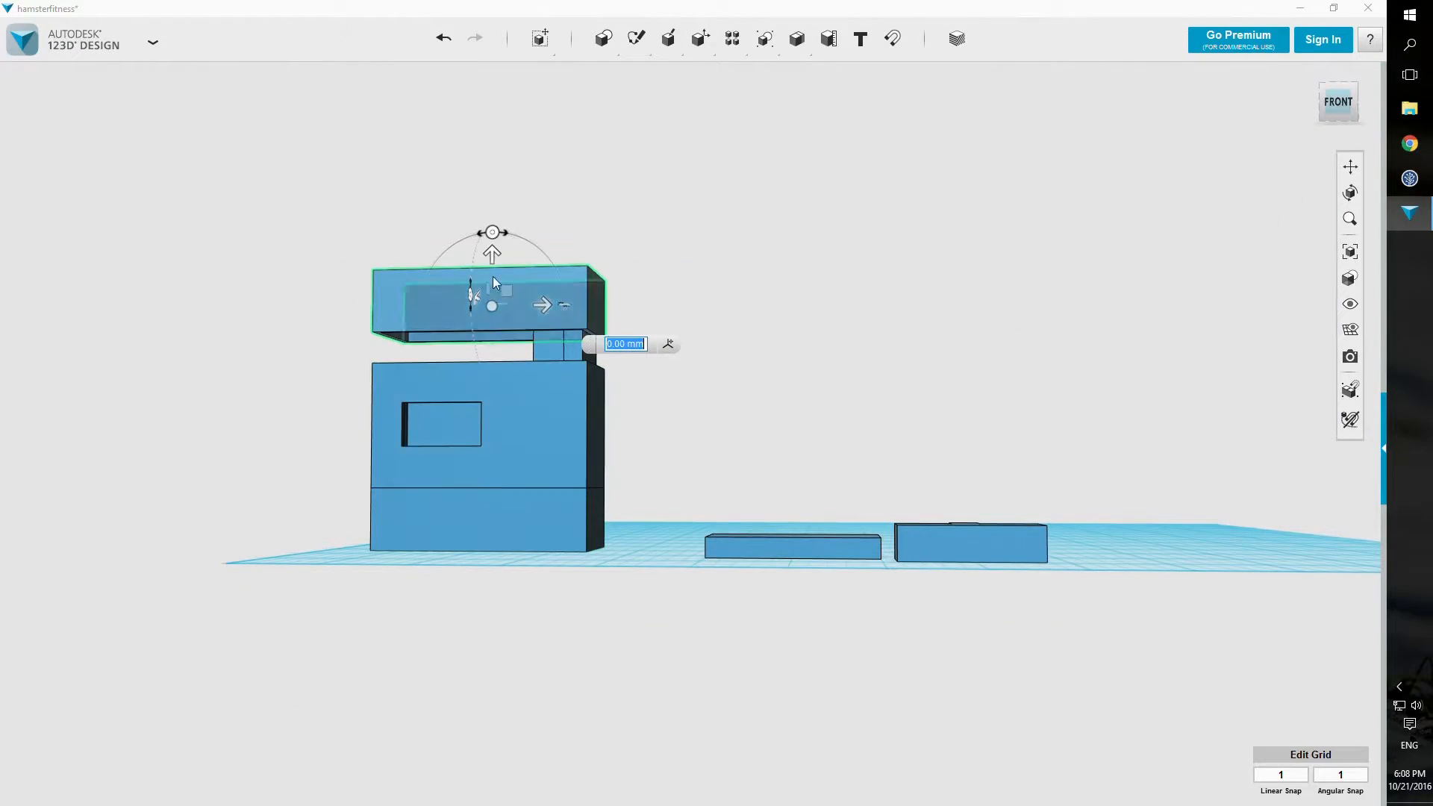
drag(490, 245, 491, 275)
click(789, 270)
Step: Slide the upper box about 11 mm lengthwise to expose the rim at the body's window end
right_drag(790, 270, 819, 307)
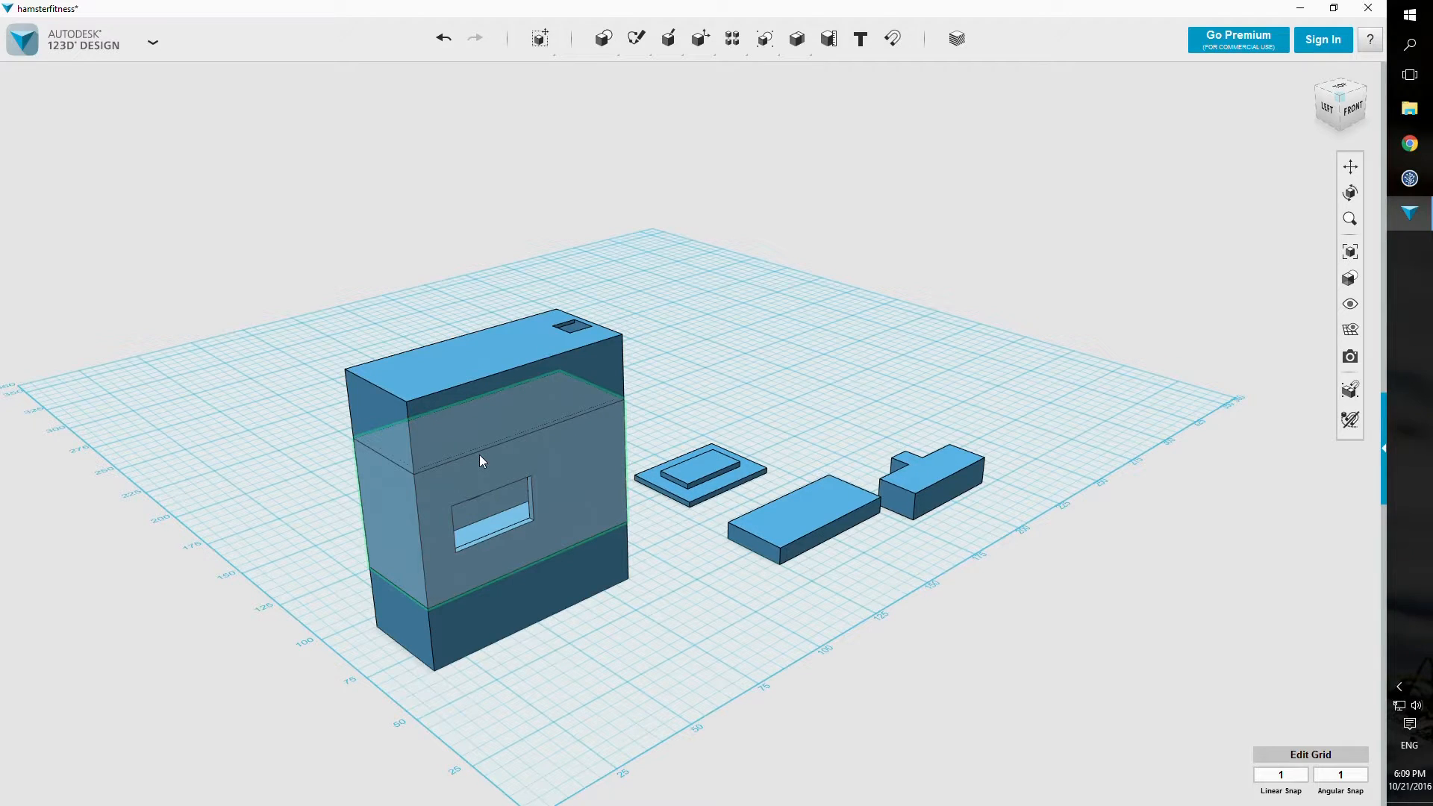
click(521, 343)
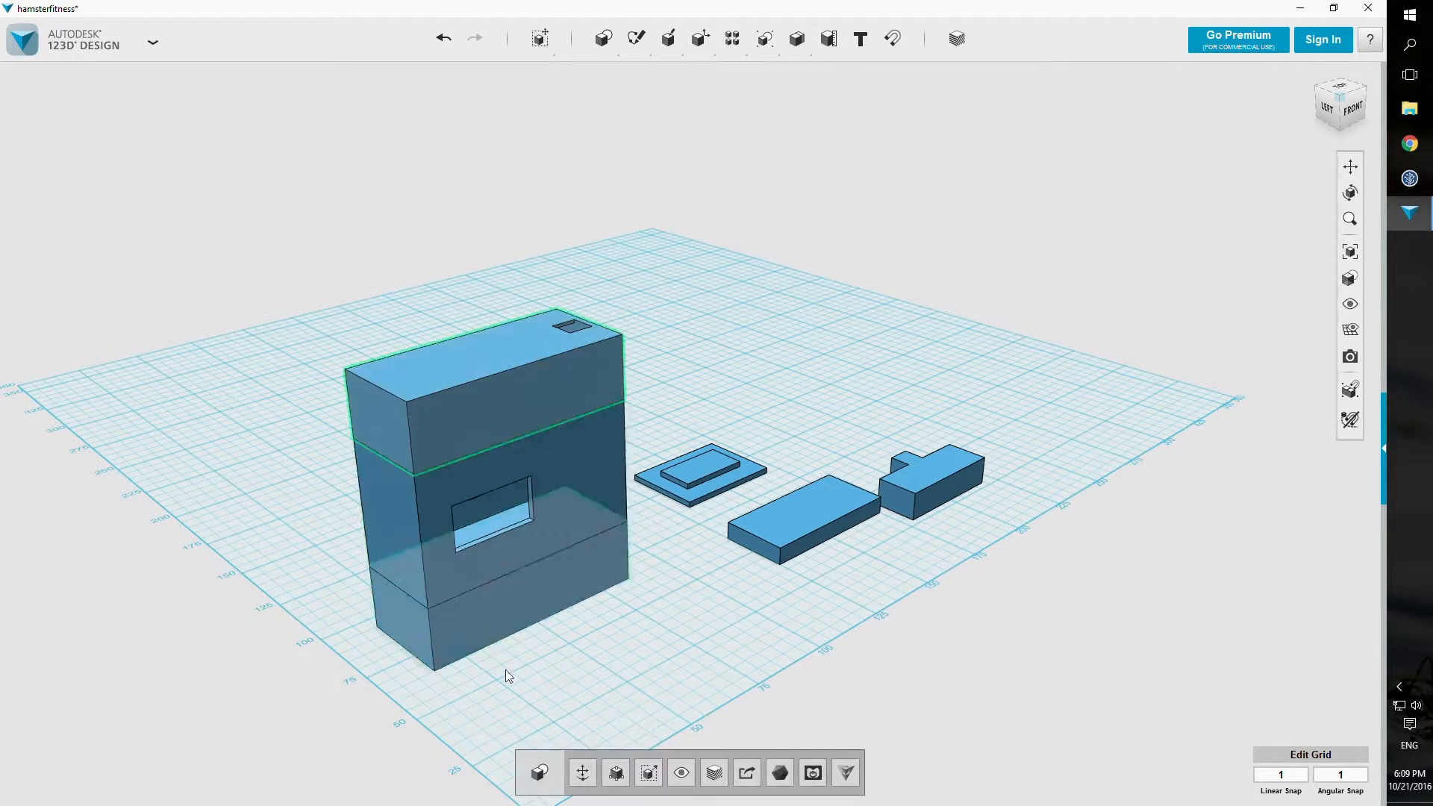
click(584, 773)
drag(554, 442, 566, 366)
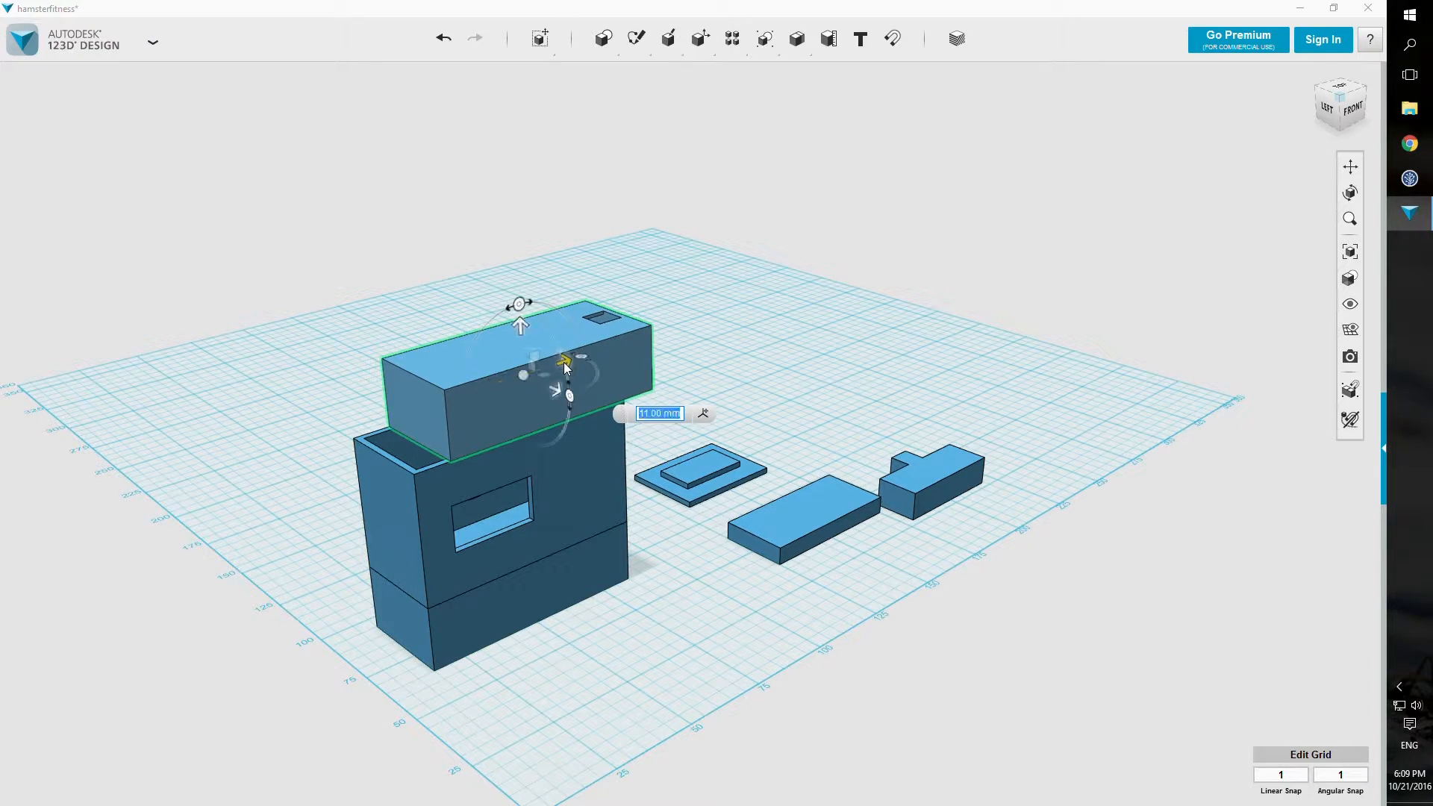
right_drag(807, 304, 800, 333)
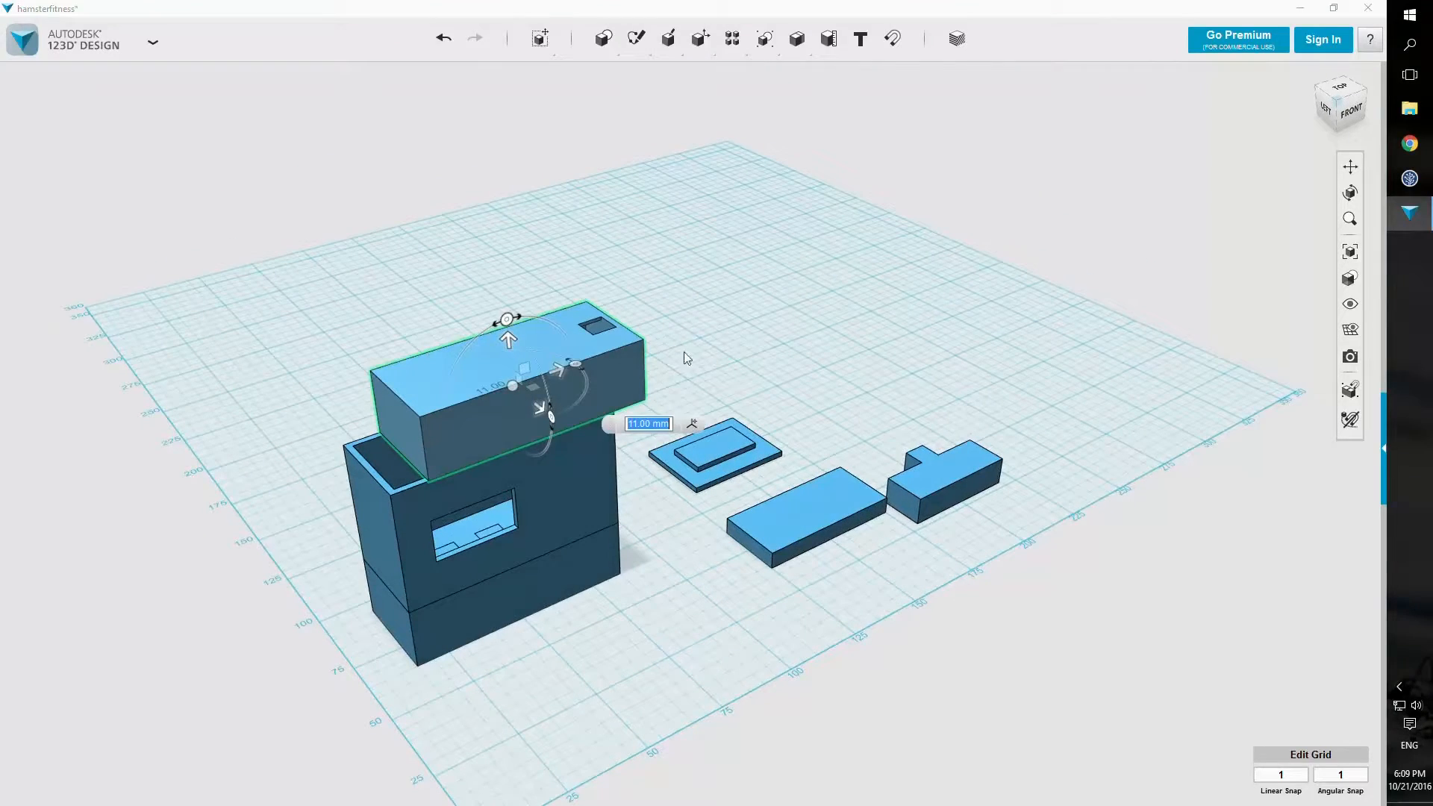
drag(558, 371, 555, 371)
click(751, 269)
click(751, 269)
Step: Insert a box of length 20, width 2 and height 20 mm on the exposed end wall's rim and select it
mouse_move(606, 45)
click(606, 74)
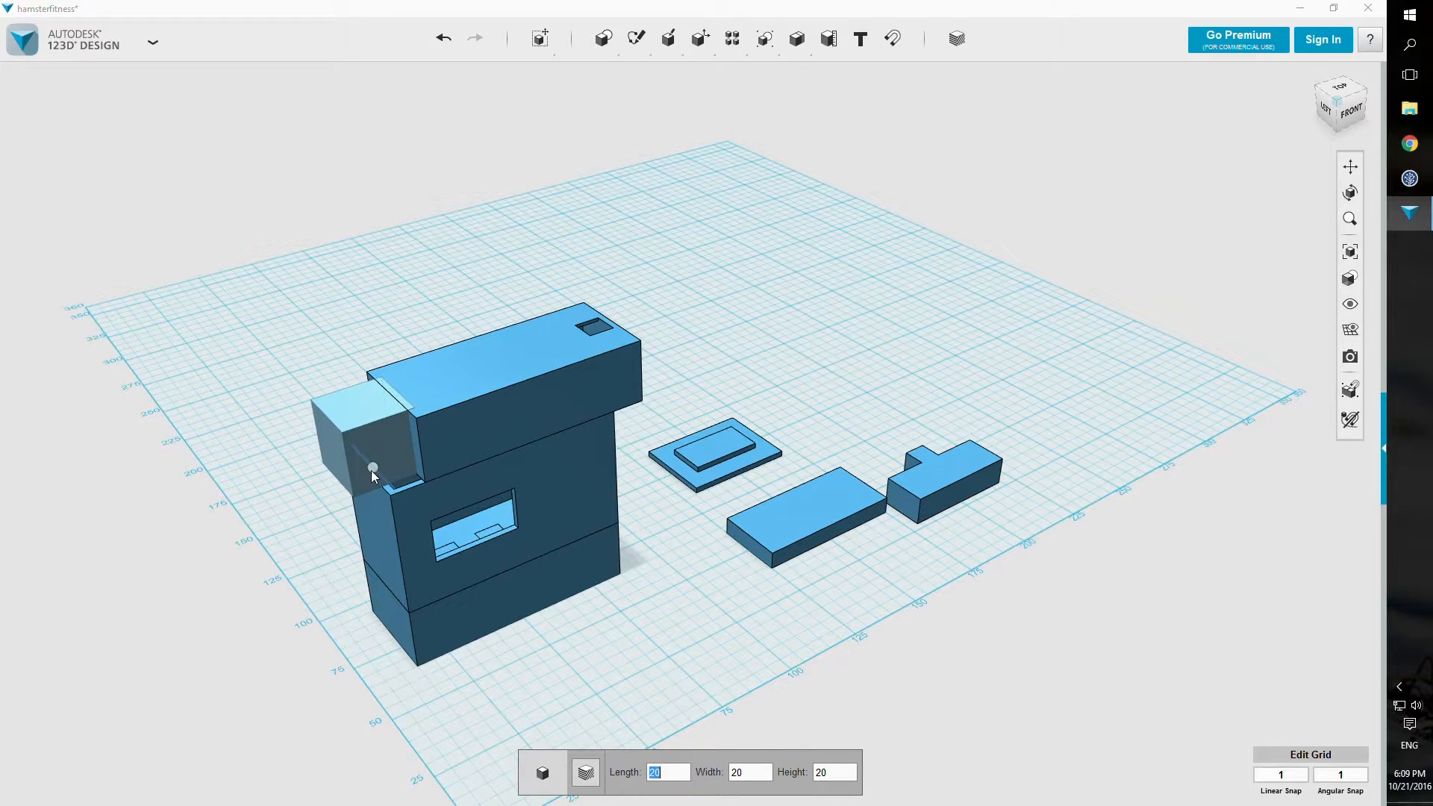
key(Tab)
key(shift+Tab)
text(2)
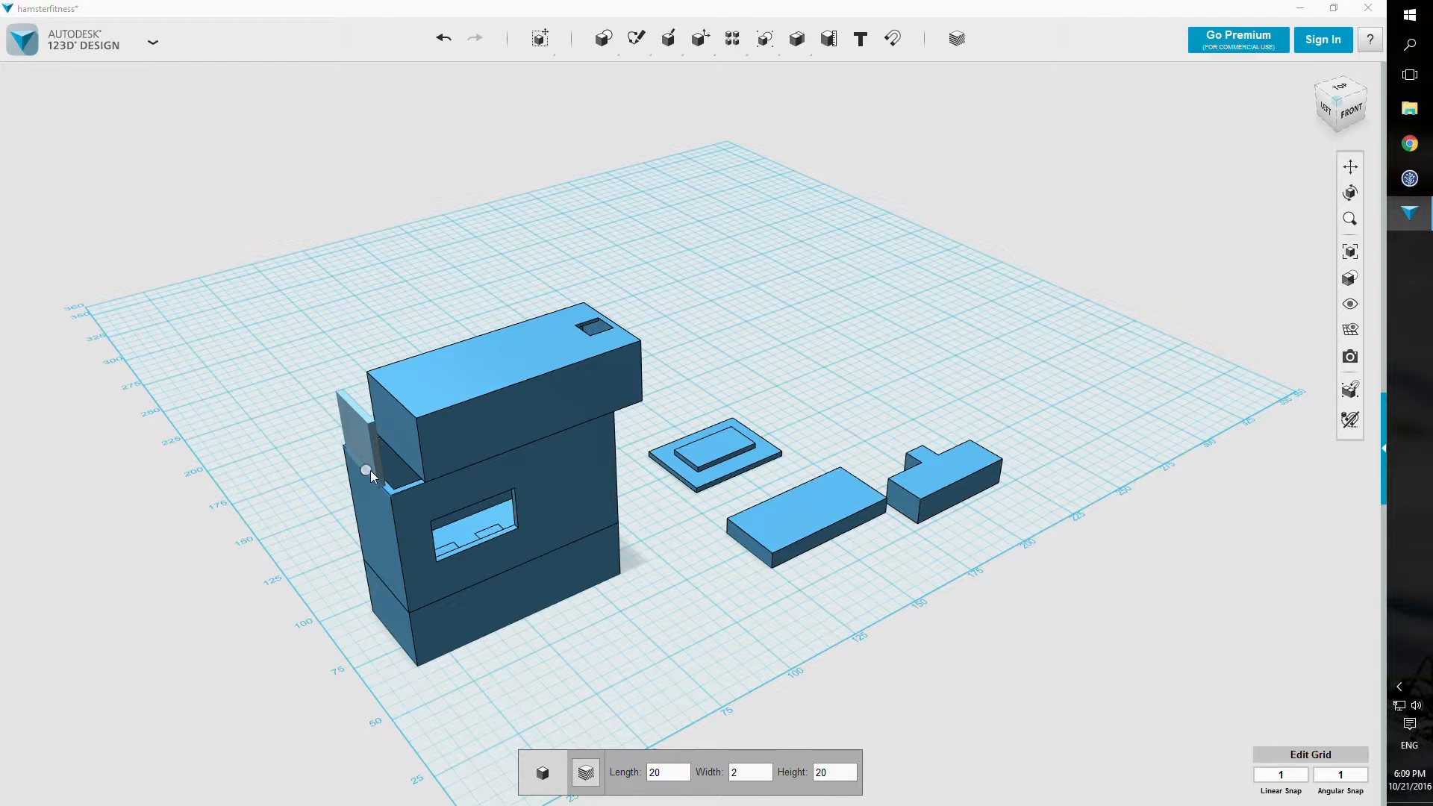
scroll(370, 470, up, 5)
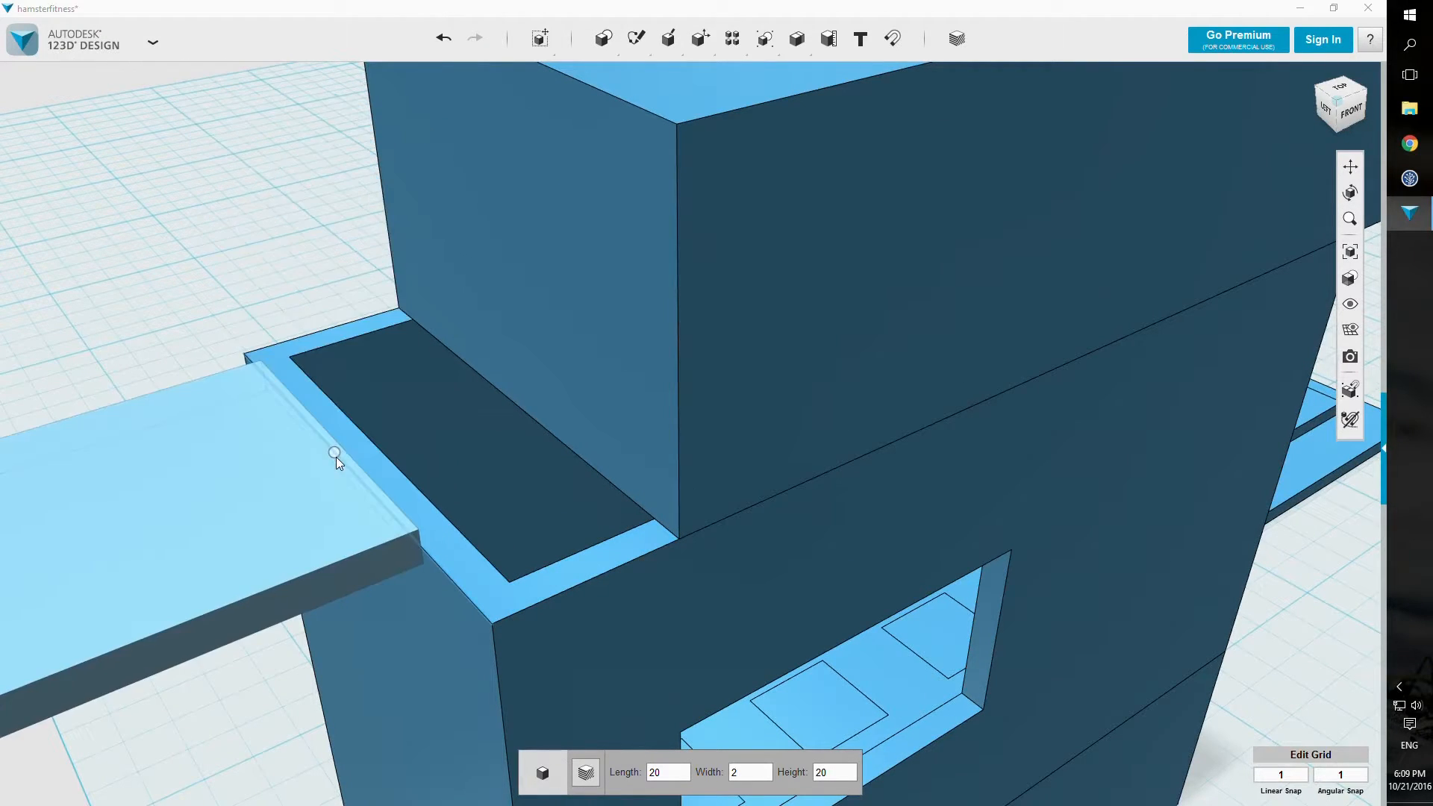
click(346, 464)
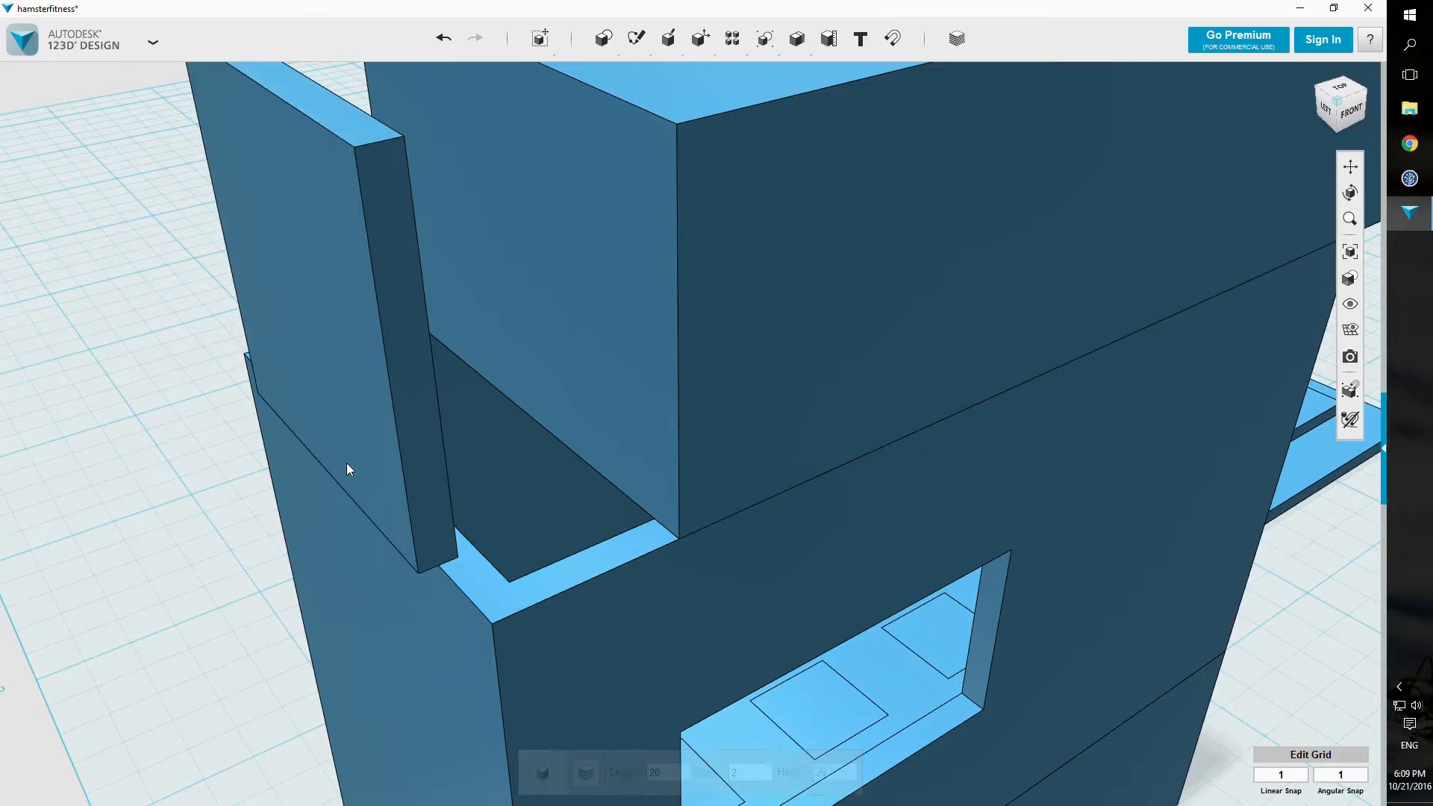
click(357, 428)
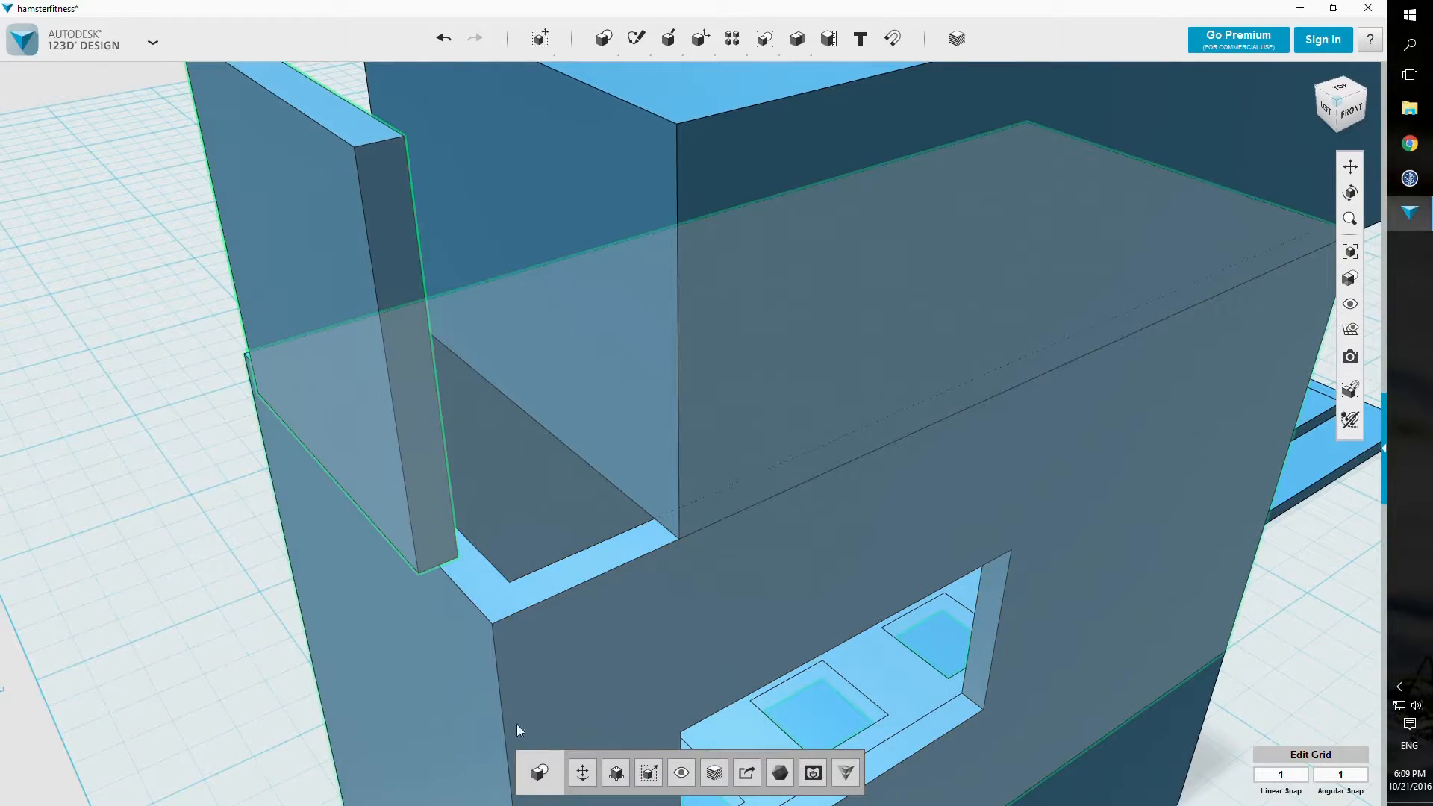
Step: Undo the last box and instead insert a box of length 10, width 2 and height 10 mm on the end wall's rim
key(ctrl+z)
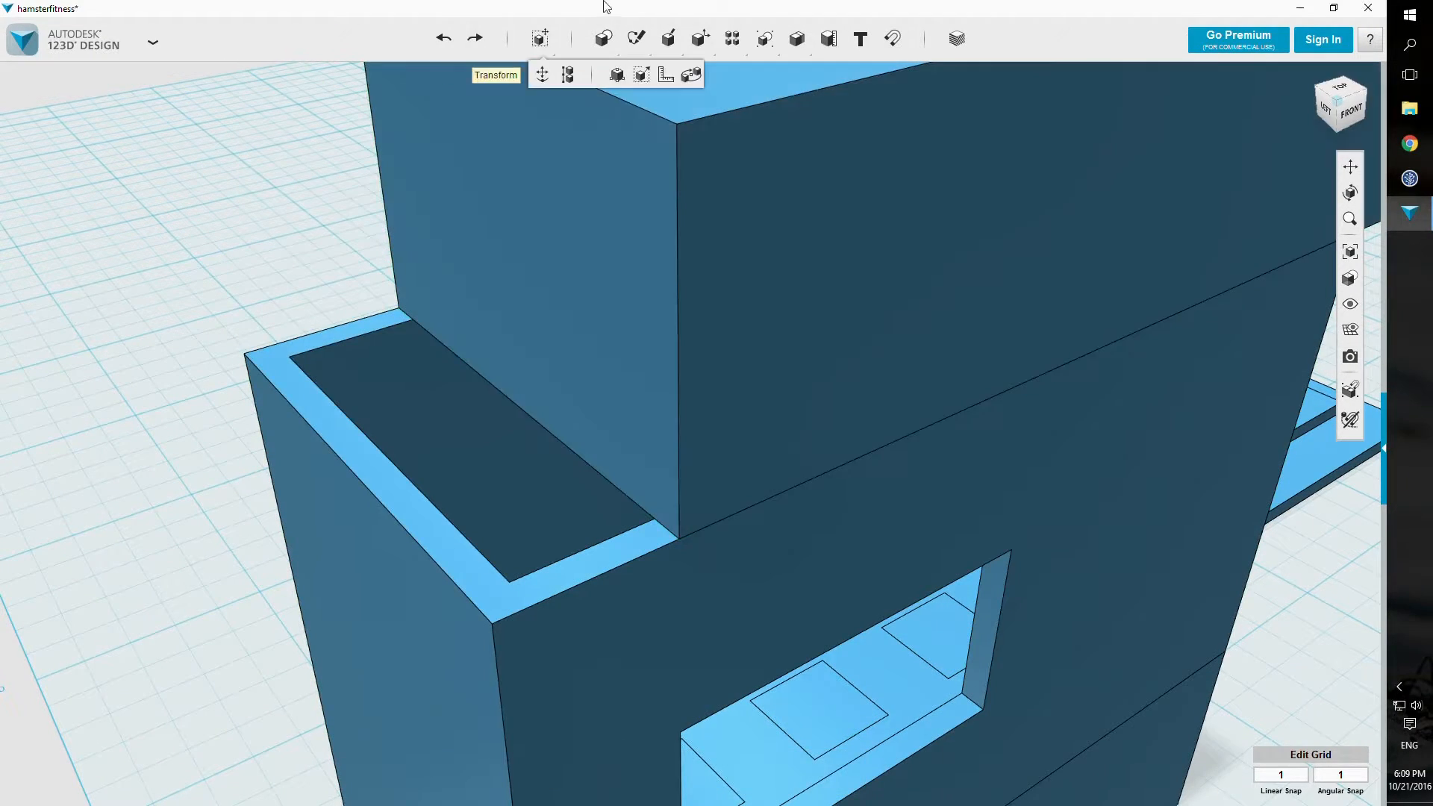
click(606, 74)
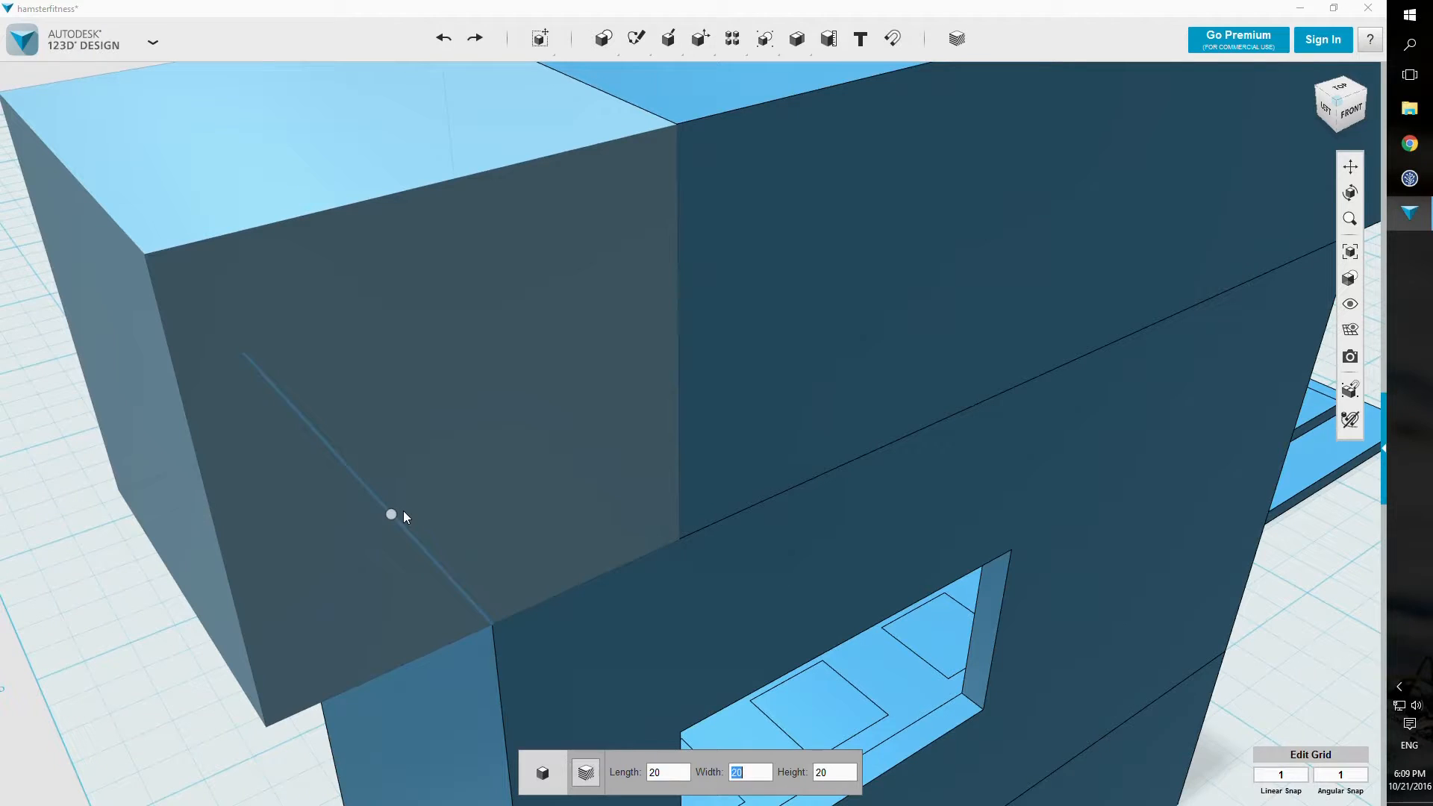
text(2)
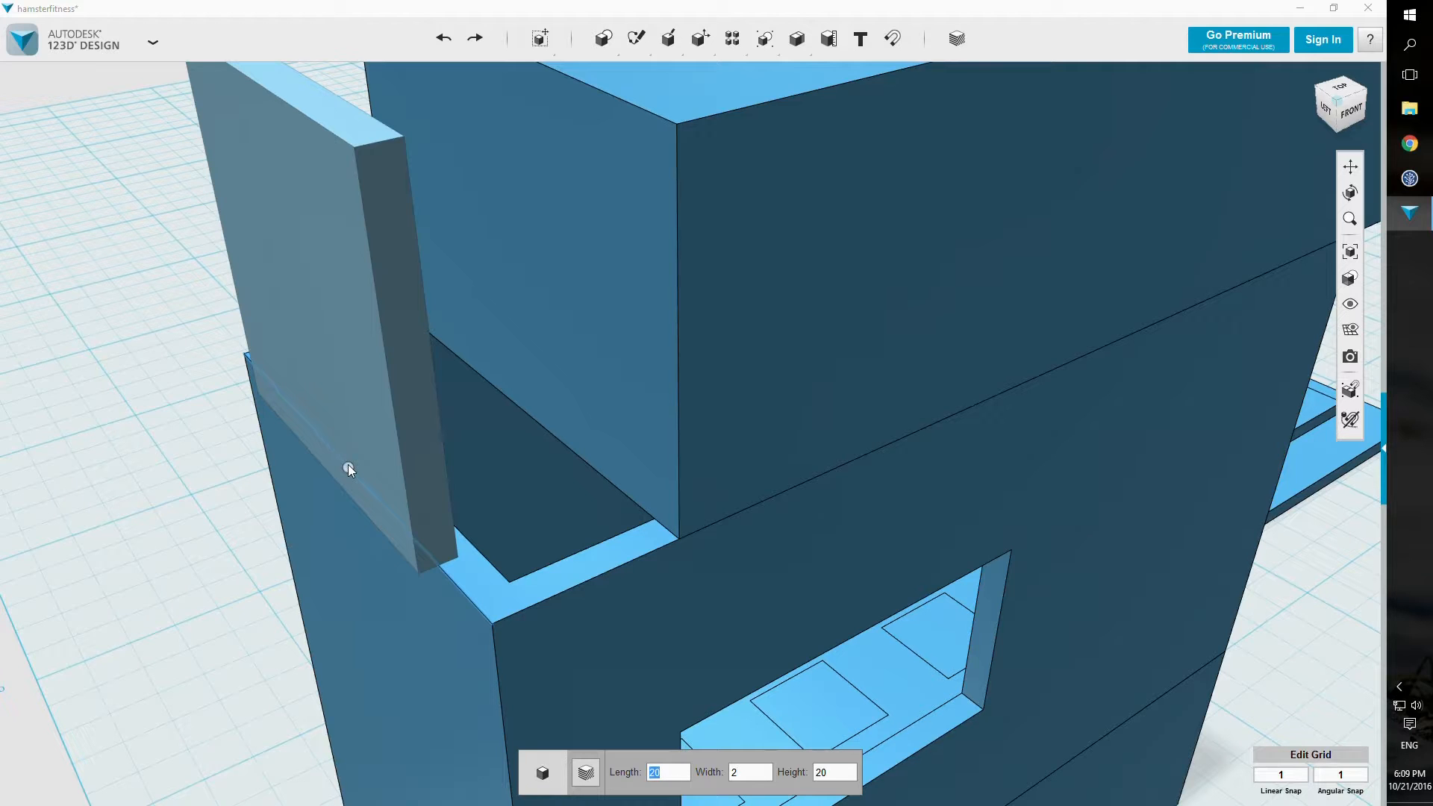
text(10)
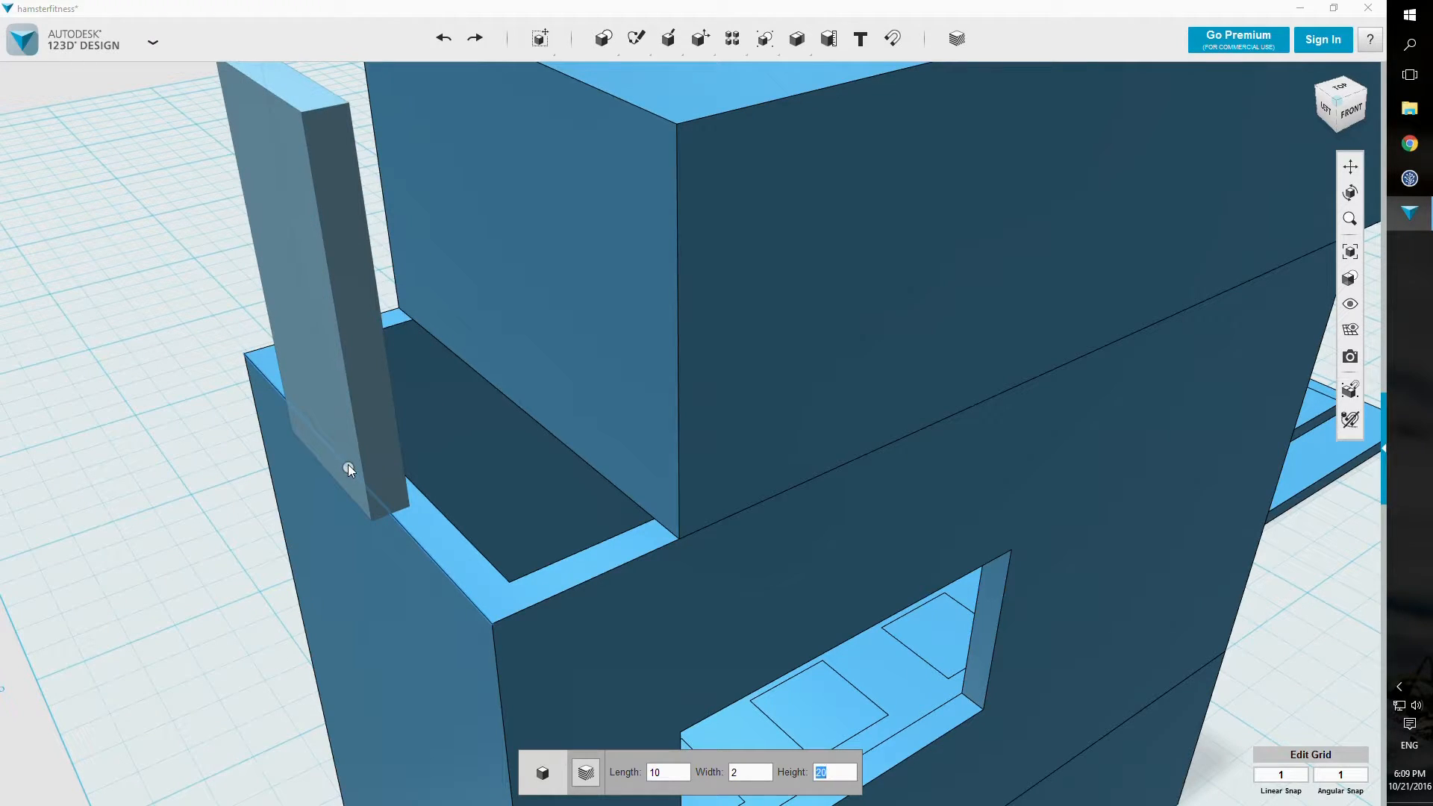
text(10)
click(348, 467)
Step: Move the small upright plate 1 mm inward so it sits flush with the end wall's outer face
right_drag(396, 477, 590, 441)
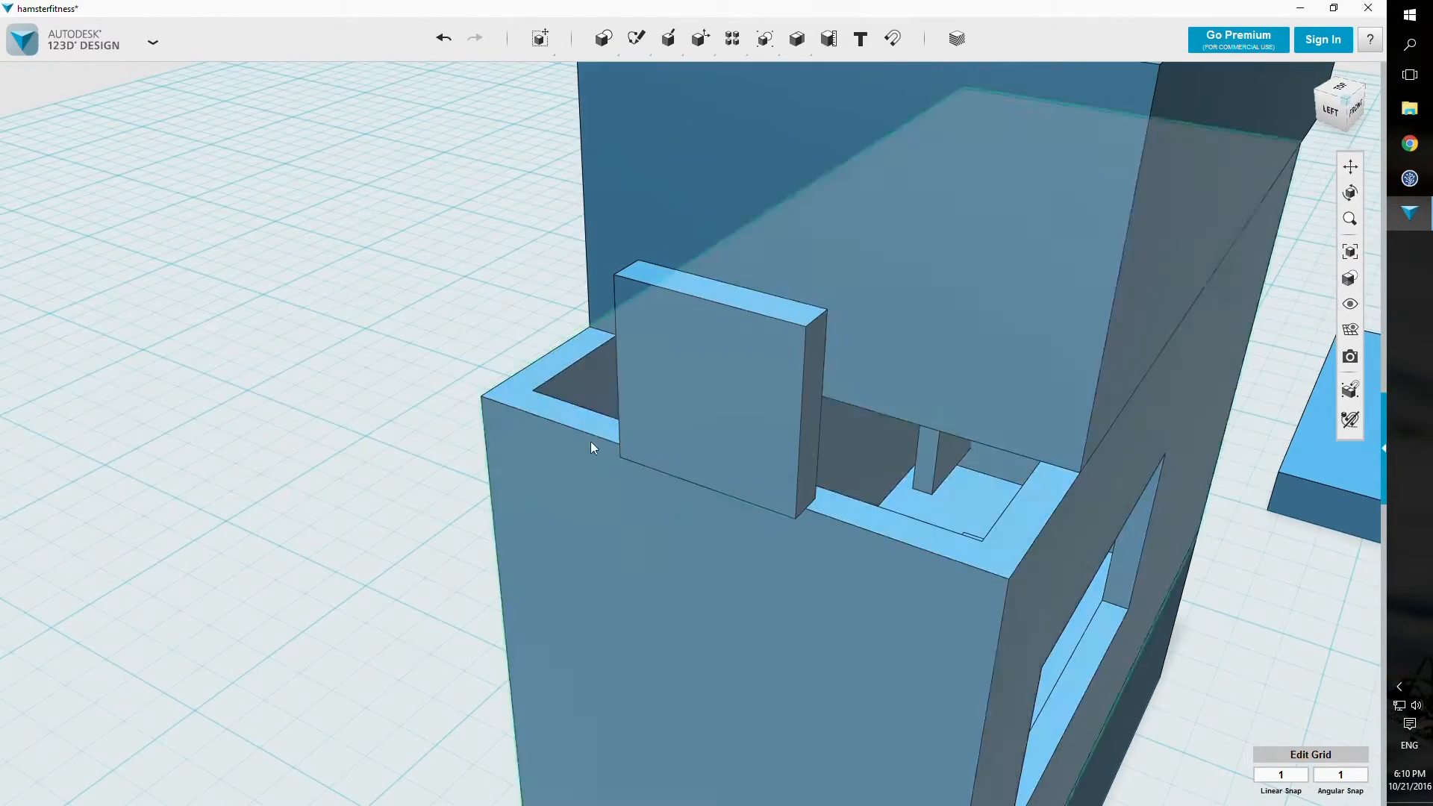
click(639, 431)
click(592, 762)
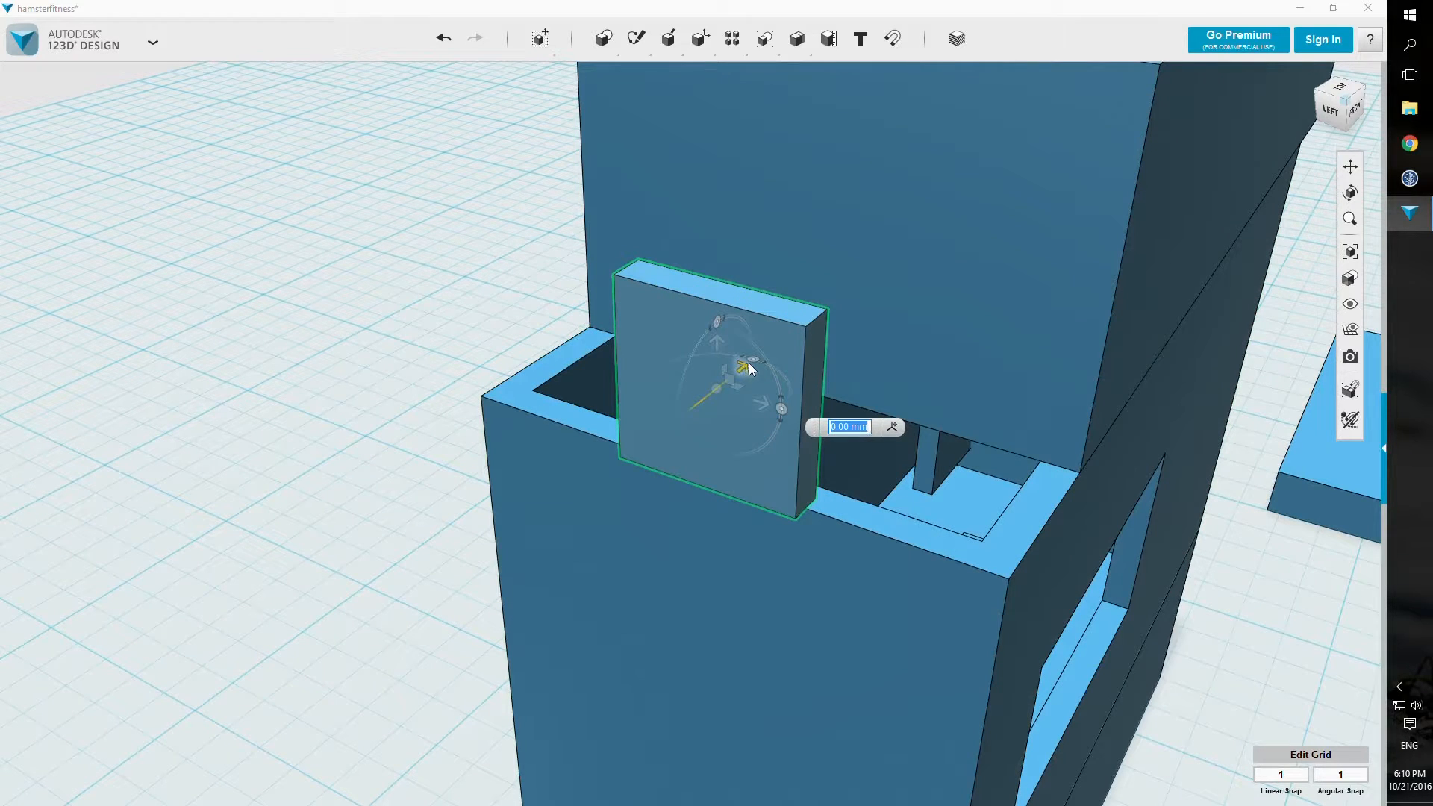
drag(750, 363, 754, 365)
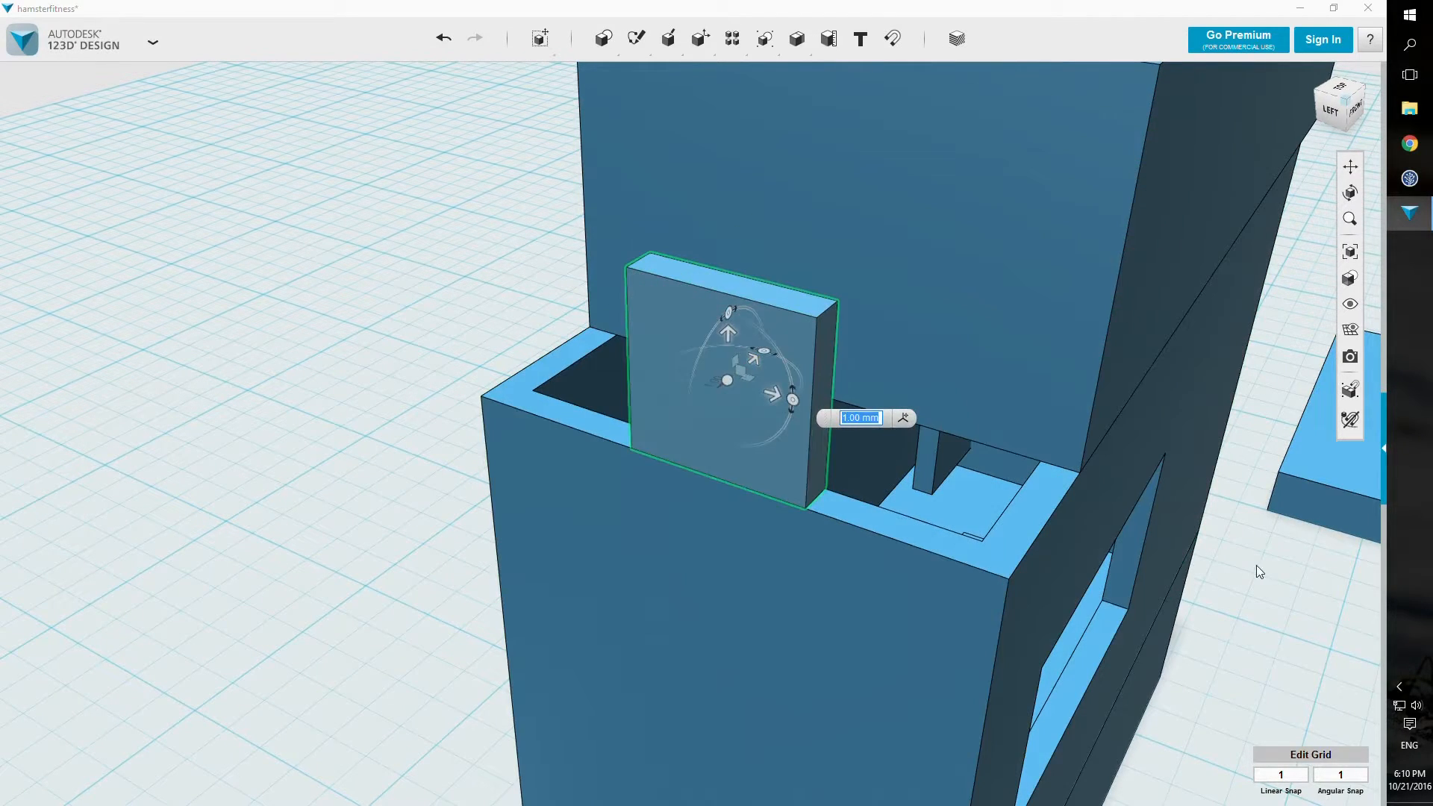
right_drag(1256, 566, 1215, 587)
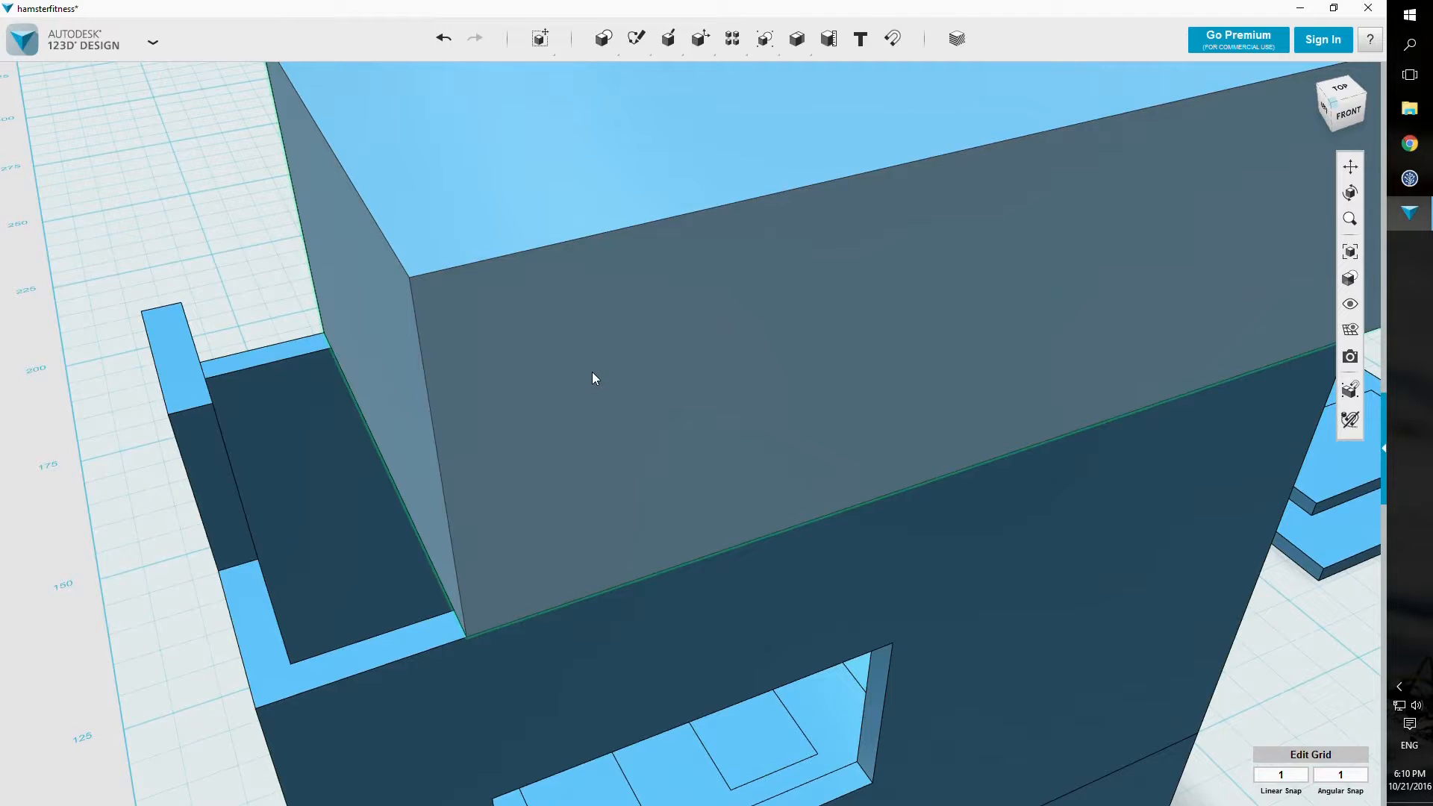
right_drag(602, 384, 324, 396)
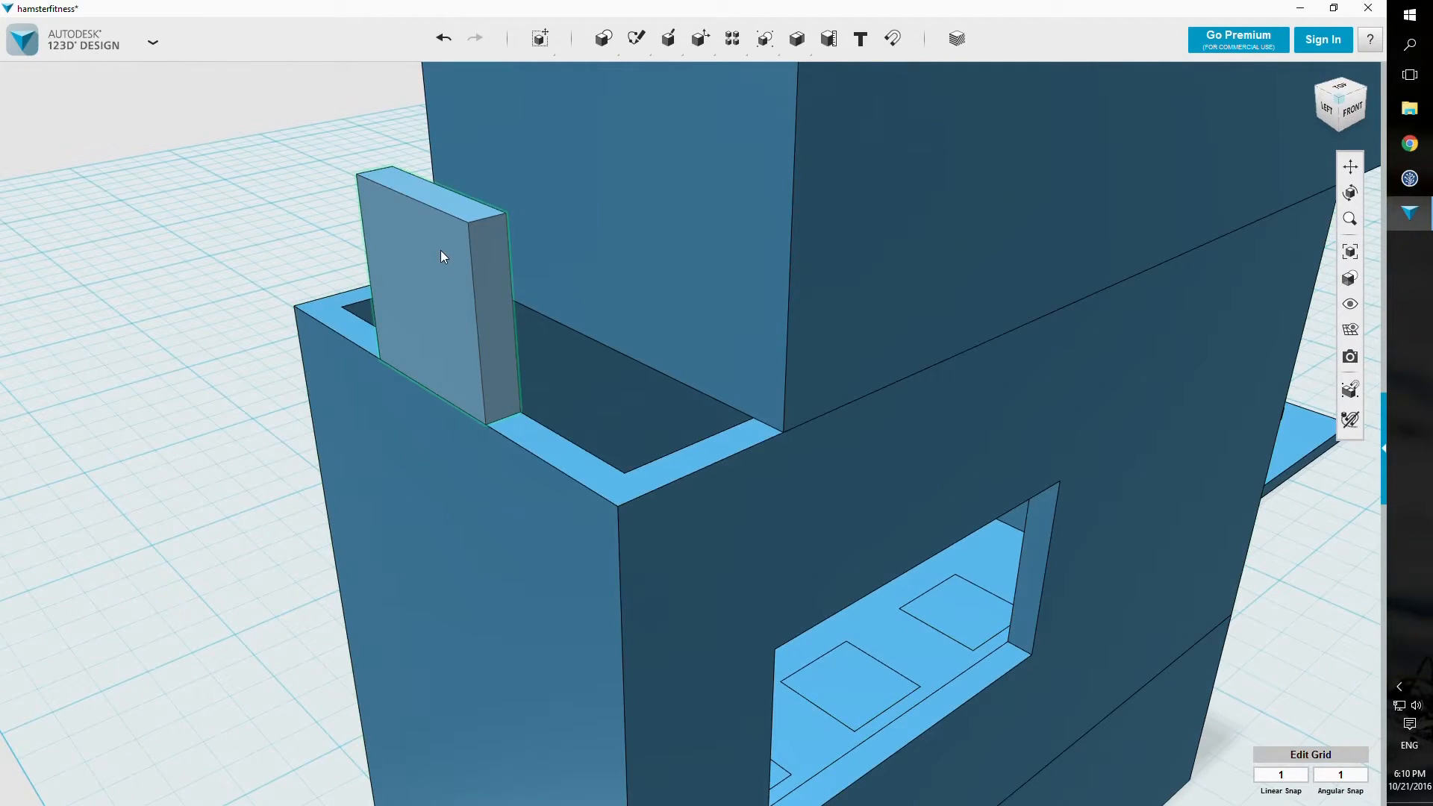
click(441, 257)
click(586, 772)
click(576, 640)
Step: Insert a box of length 12, width 2 and height 5 mm centred on the small plate's top edge
mouse_move(611, 40)
click(604, 71)
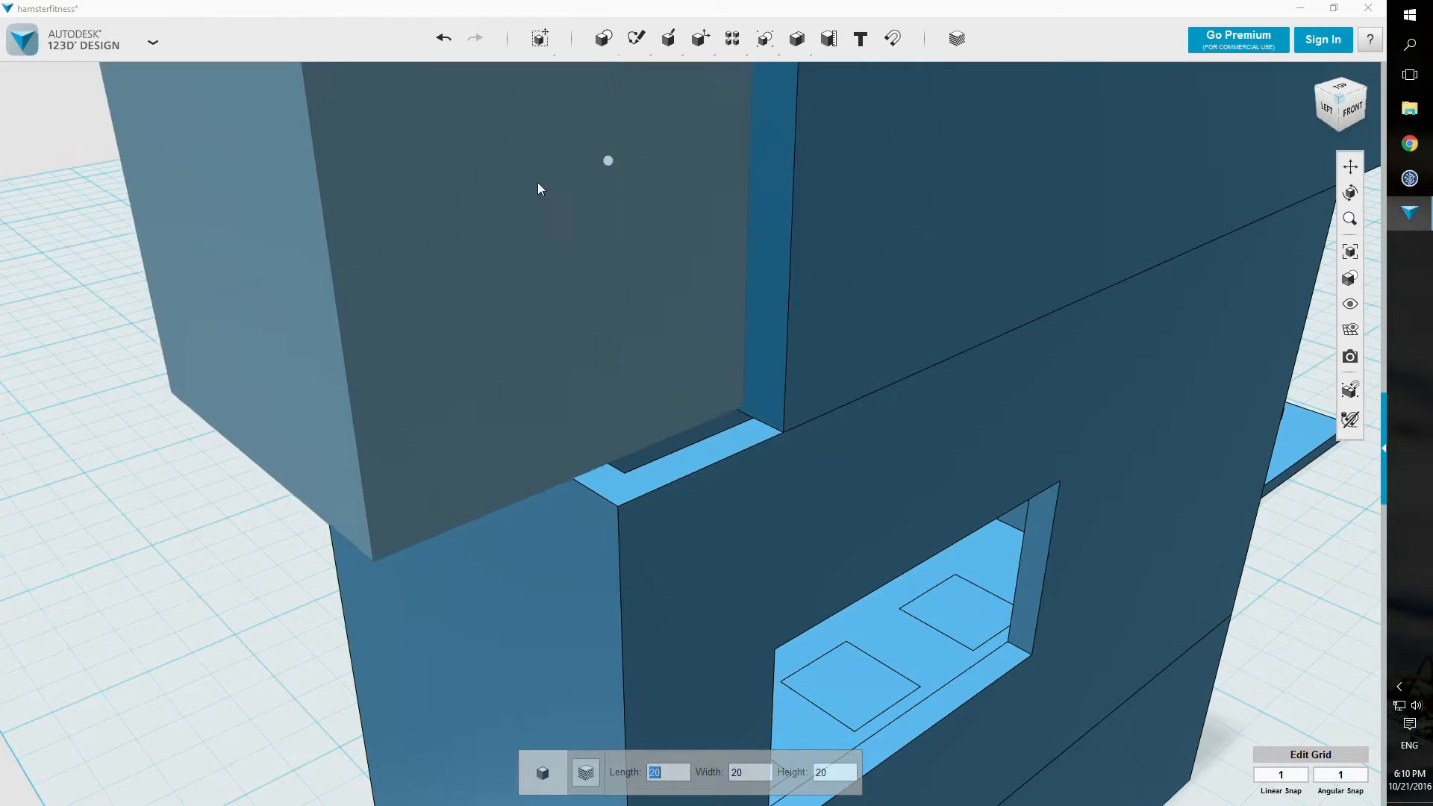
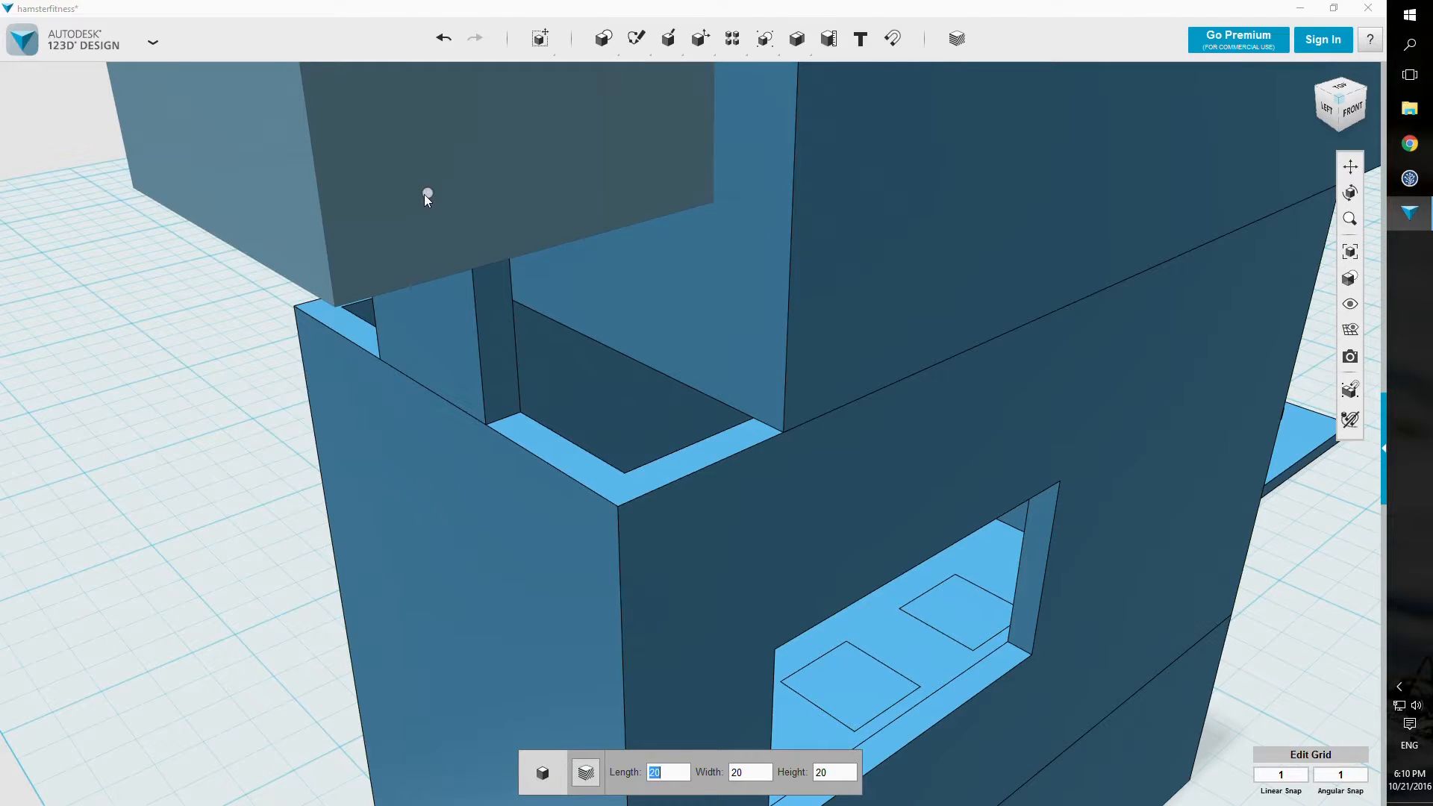
text(12)
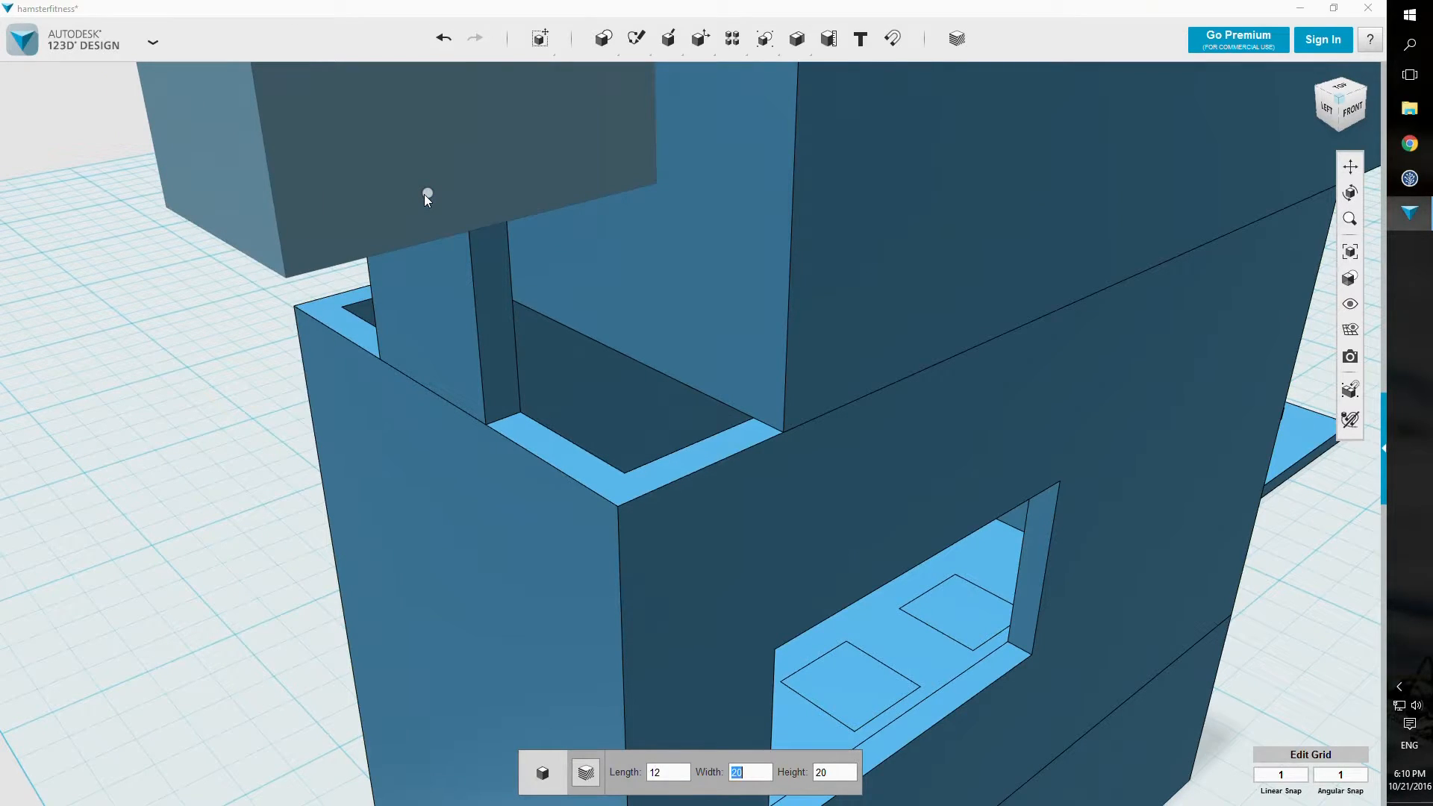
text(2)
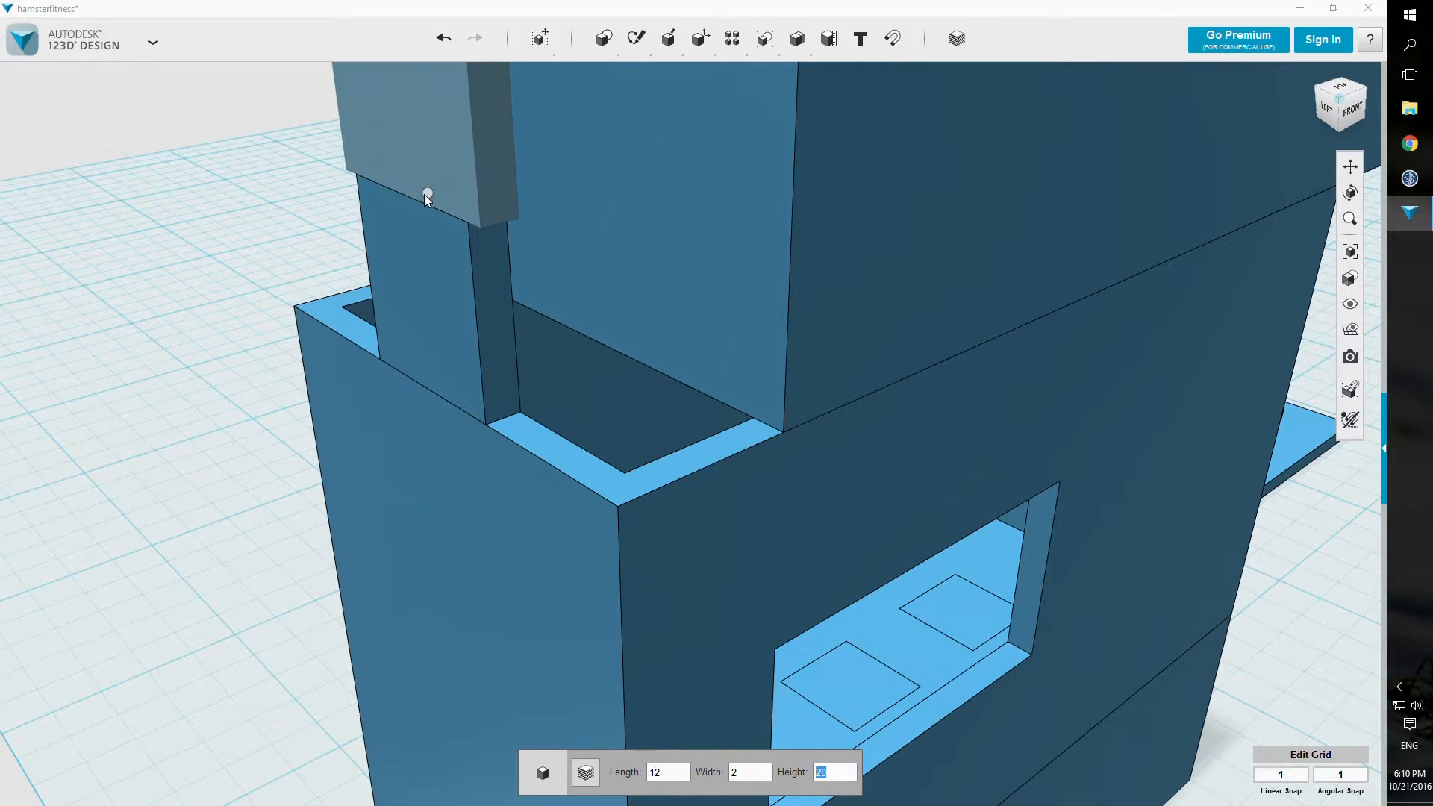
text(5)
click(424, 194)
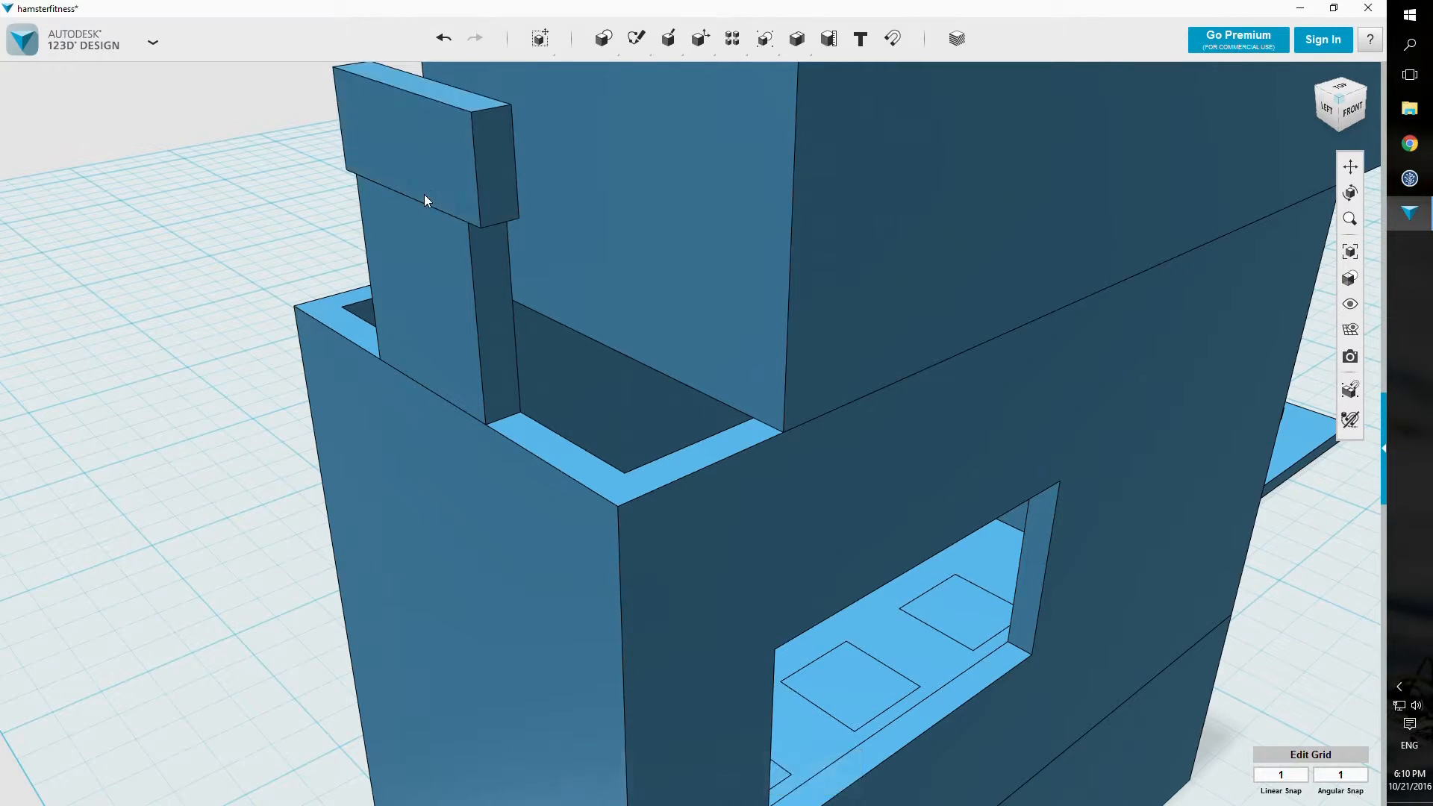
Step: Lower the 12 mm box until it overlaps the small plate's upper half, with their top faces level
click(433, 155)
click(588, 769)
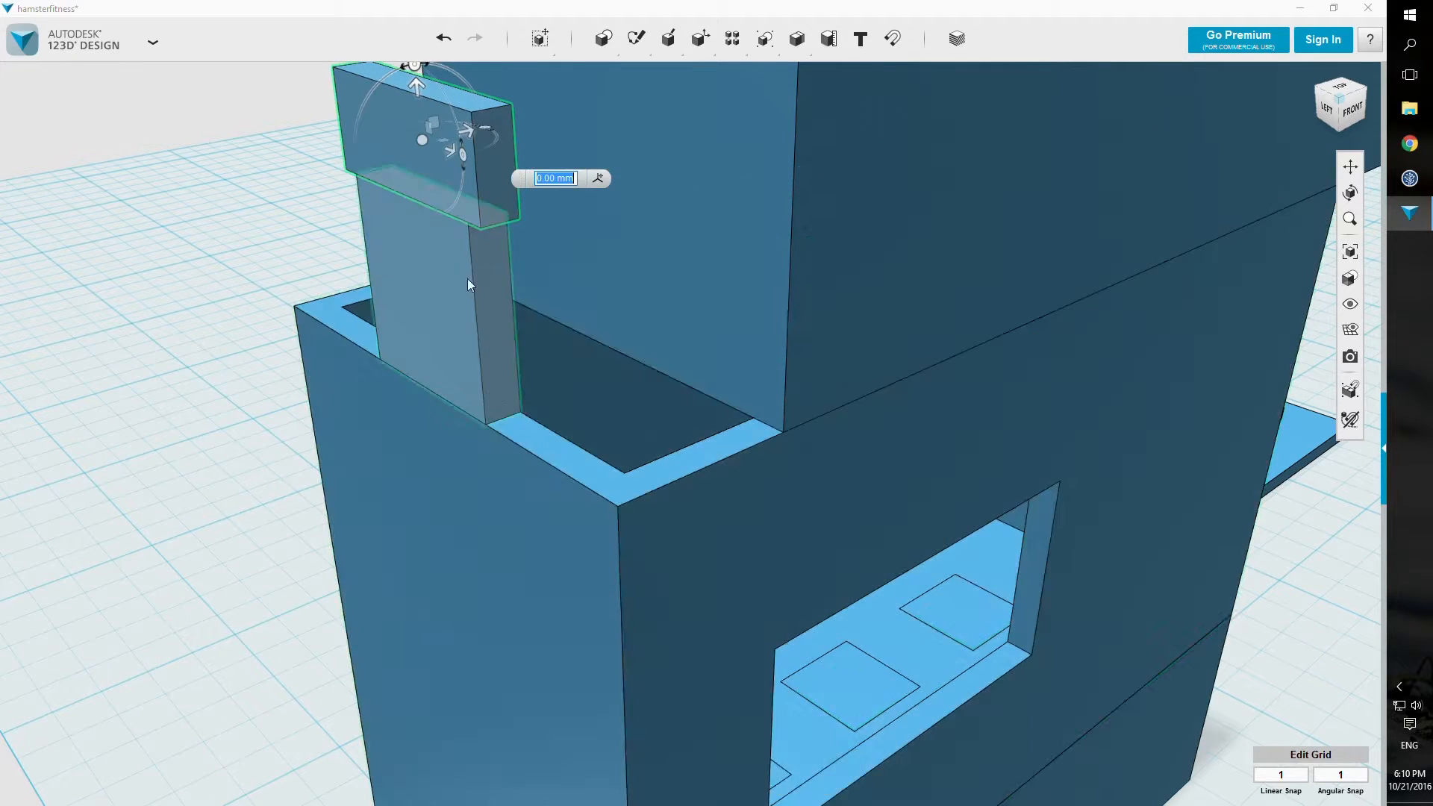
drag(418, 84, 431, 198)
click(269, 243)
mouse_move(268, 243)
right_down()
mouse_move(319, 230)
mouse_move(292, 245)
right_up()
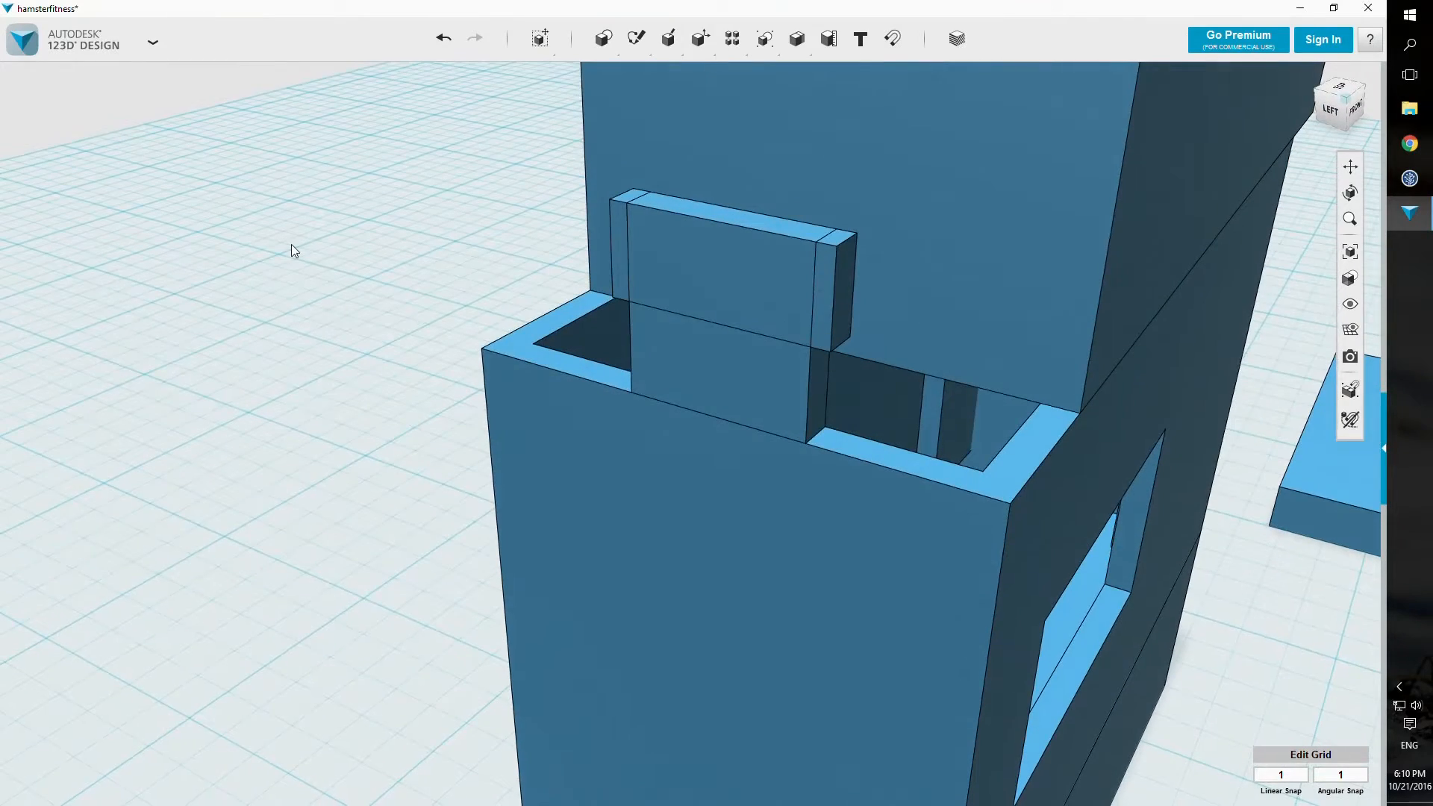
Step: Merge the small plate and the 12 mm box into one T-shaped clip
click(697, 336)
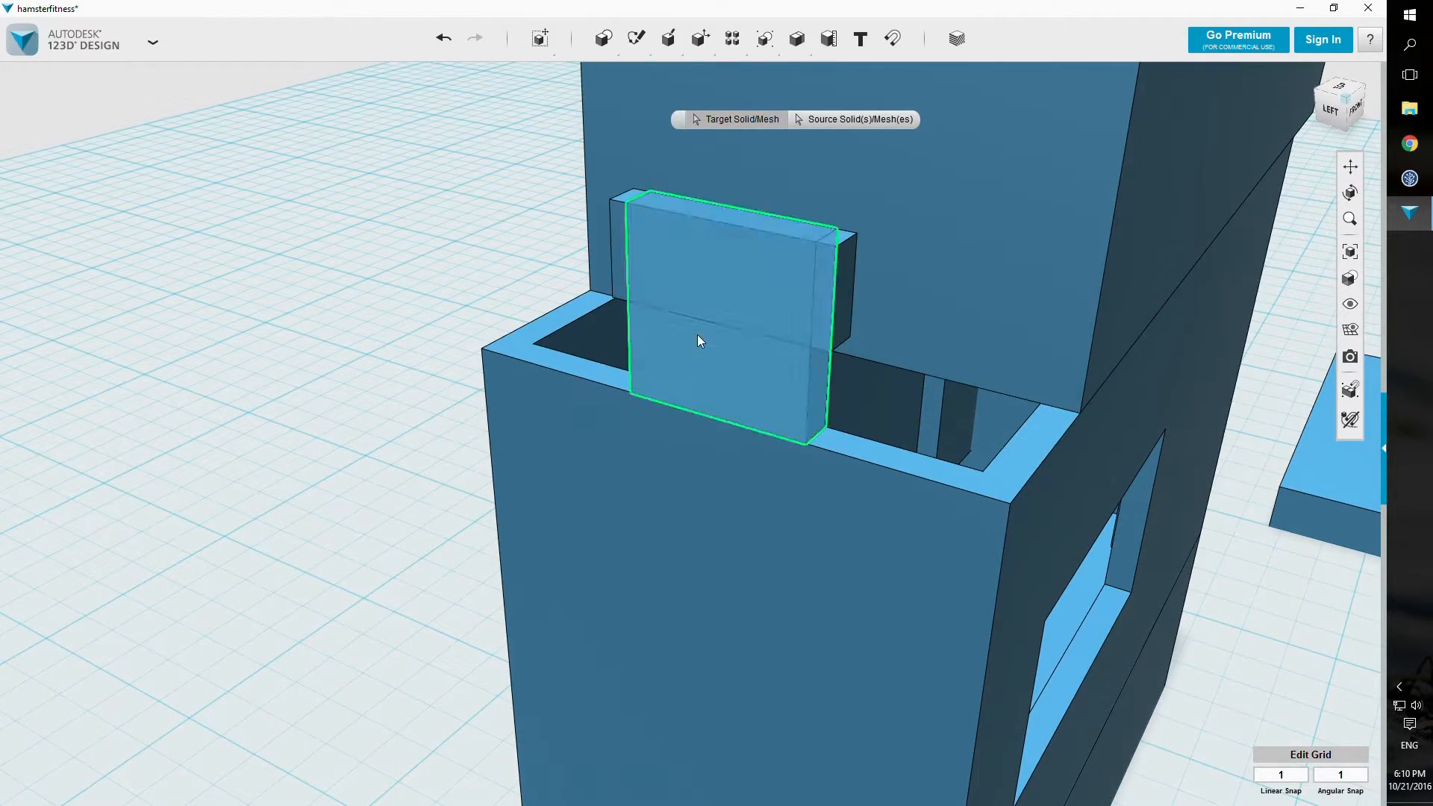
click(836, 268)
key([)
click(835, 272)
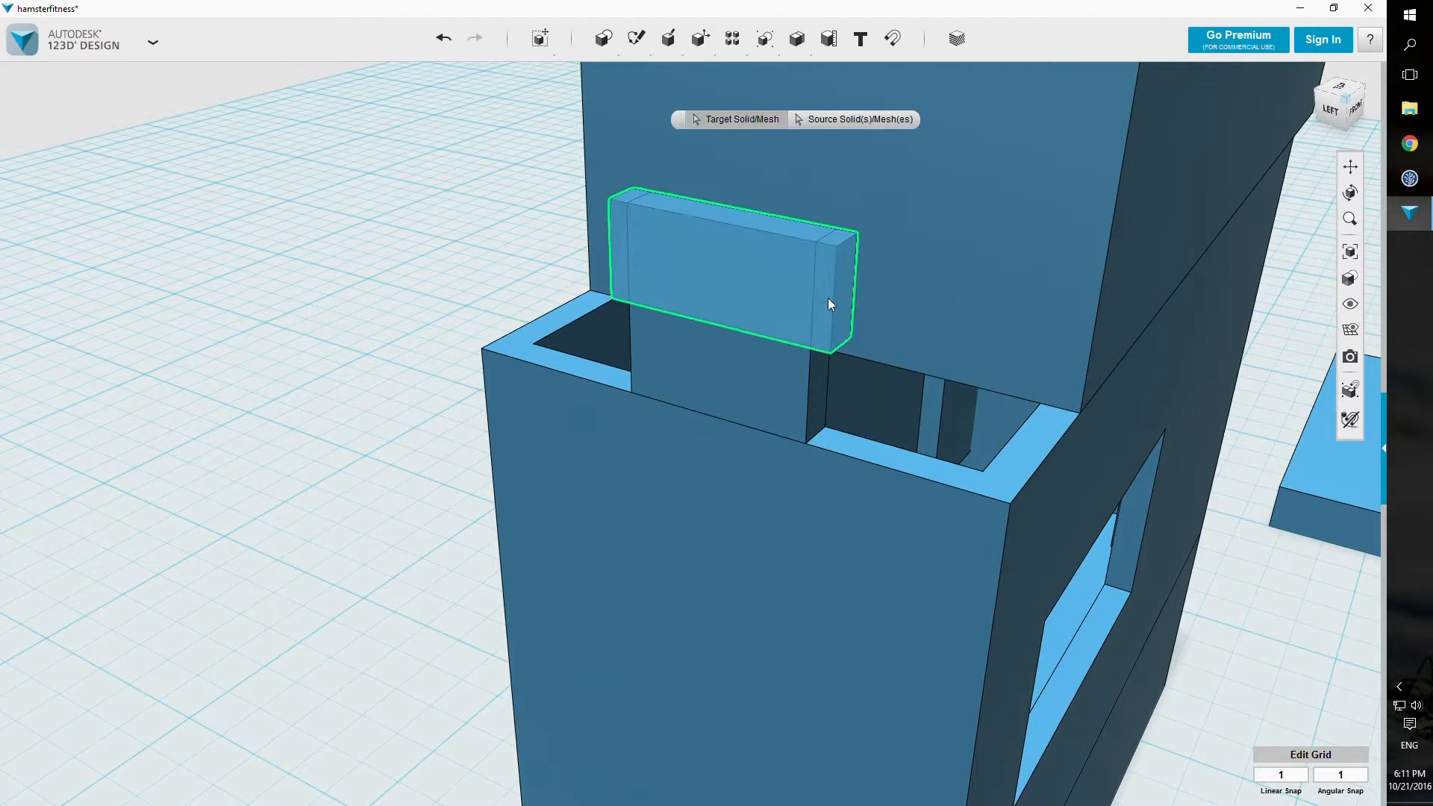
click(782, 375)
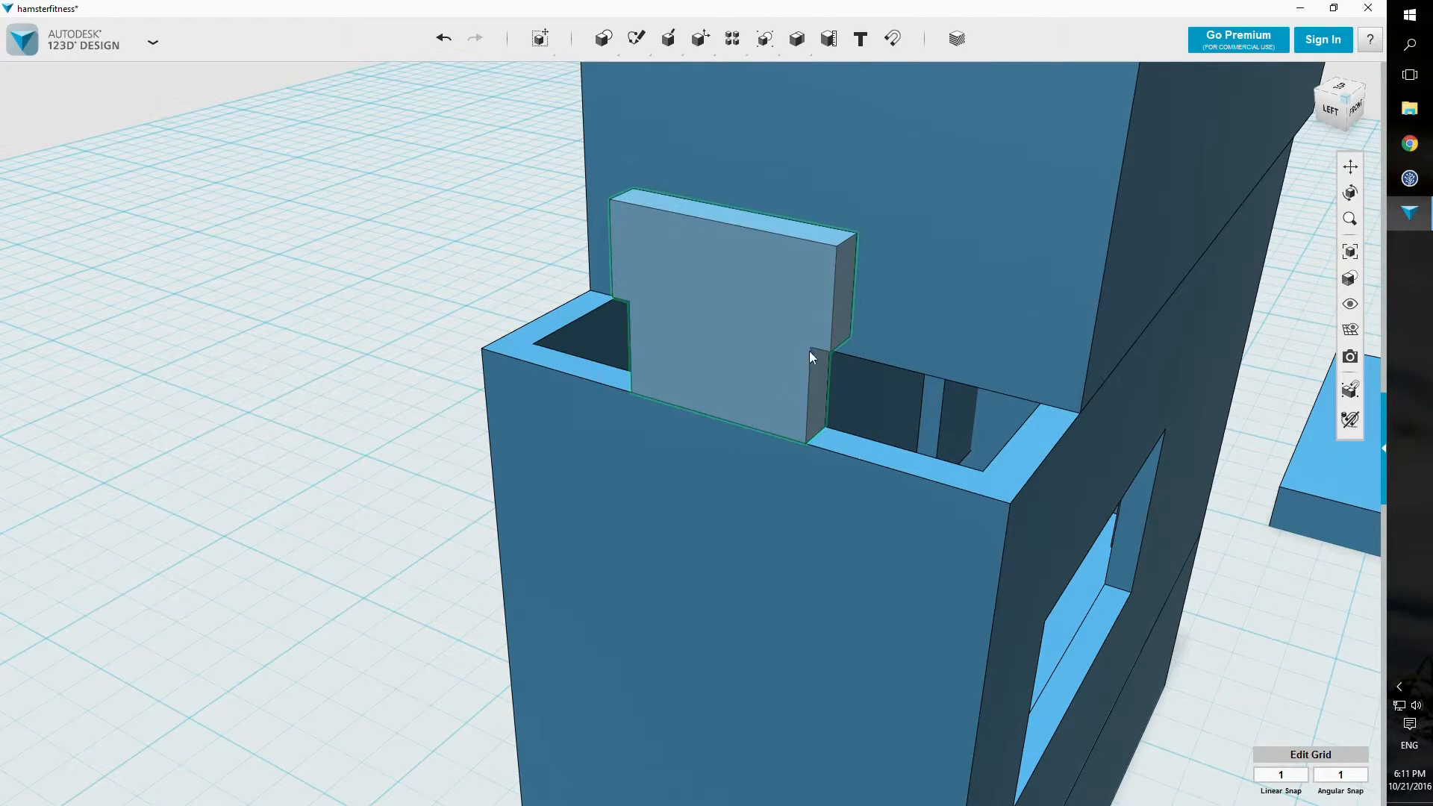
Step: Try a 1 mm chamfer on the underside edge of one of the clip's shoulders and undo it
mouse_move(637, 38)
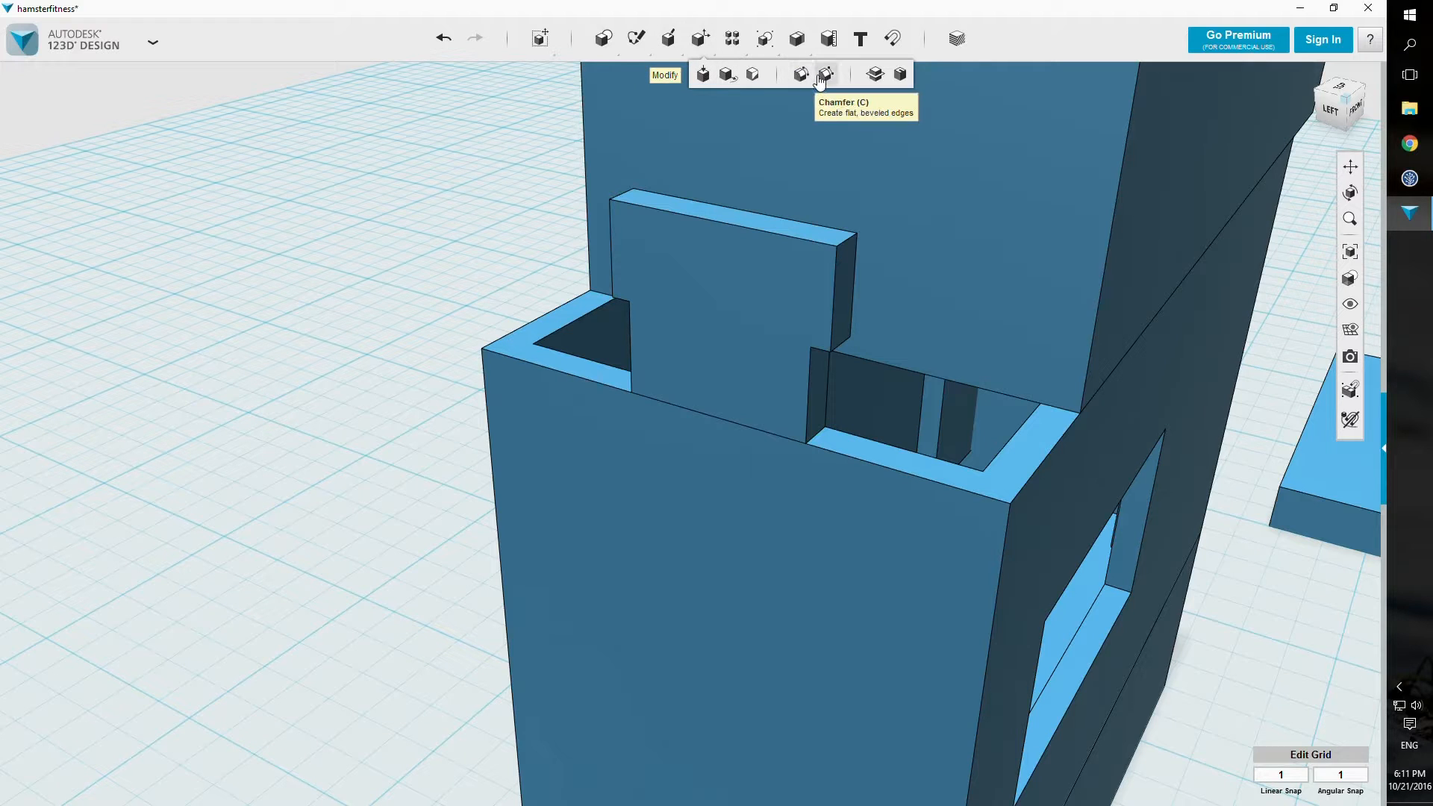
click(824, 74)
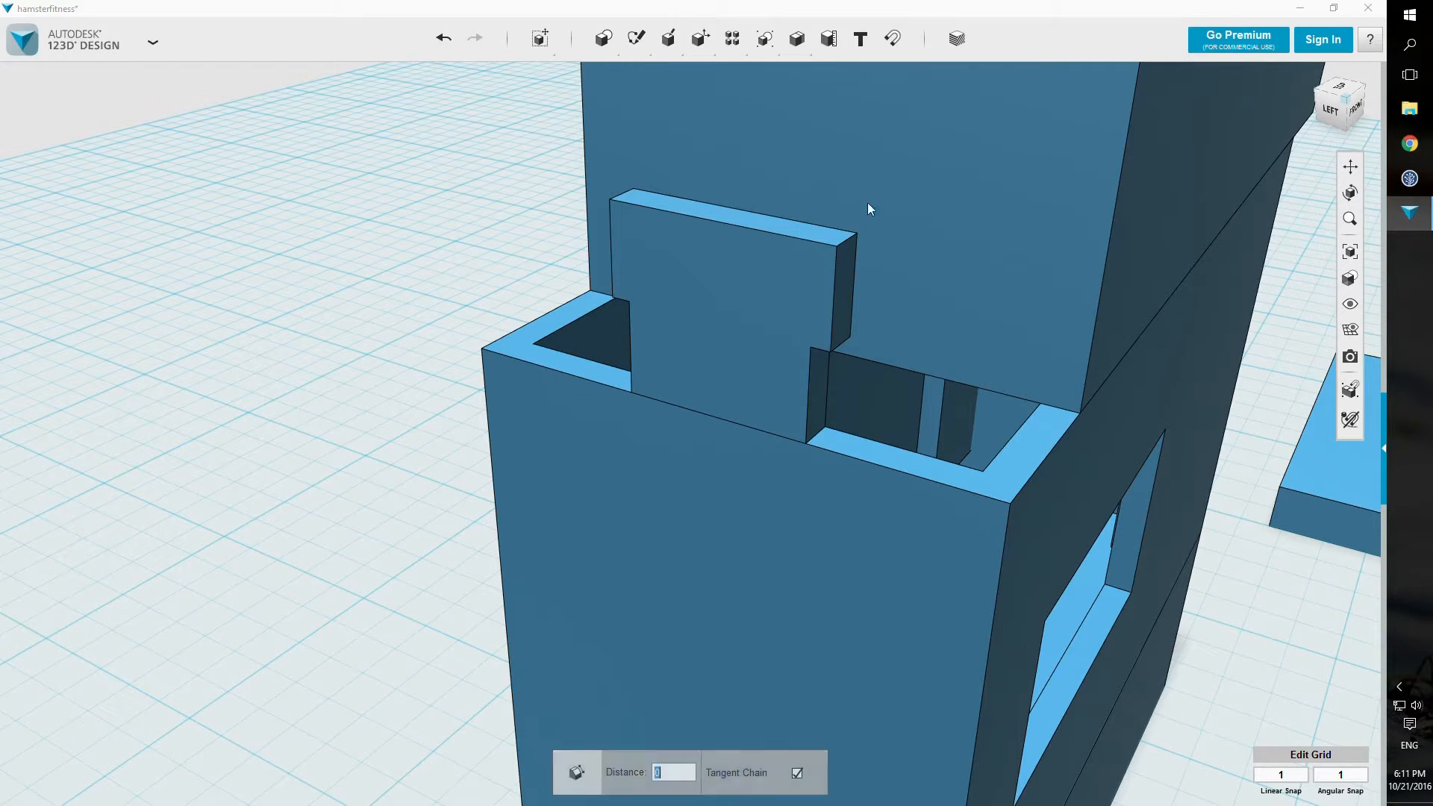
mouse_move(850, 408)
right_down()
mouse_move(832, 384)
mouse_move(833, 399)
right_up()
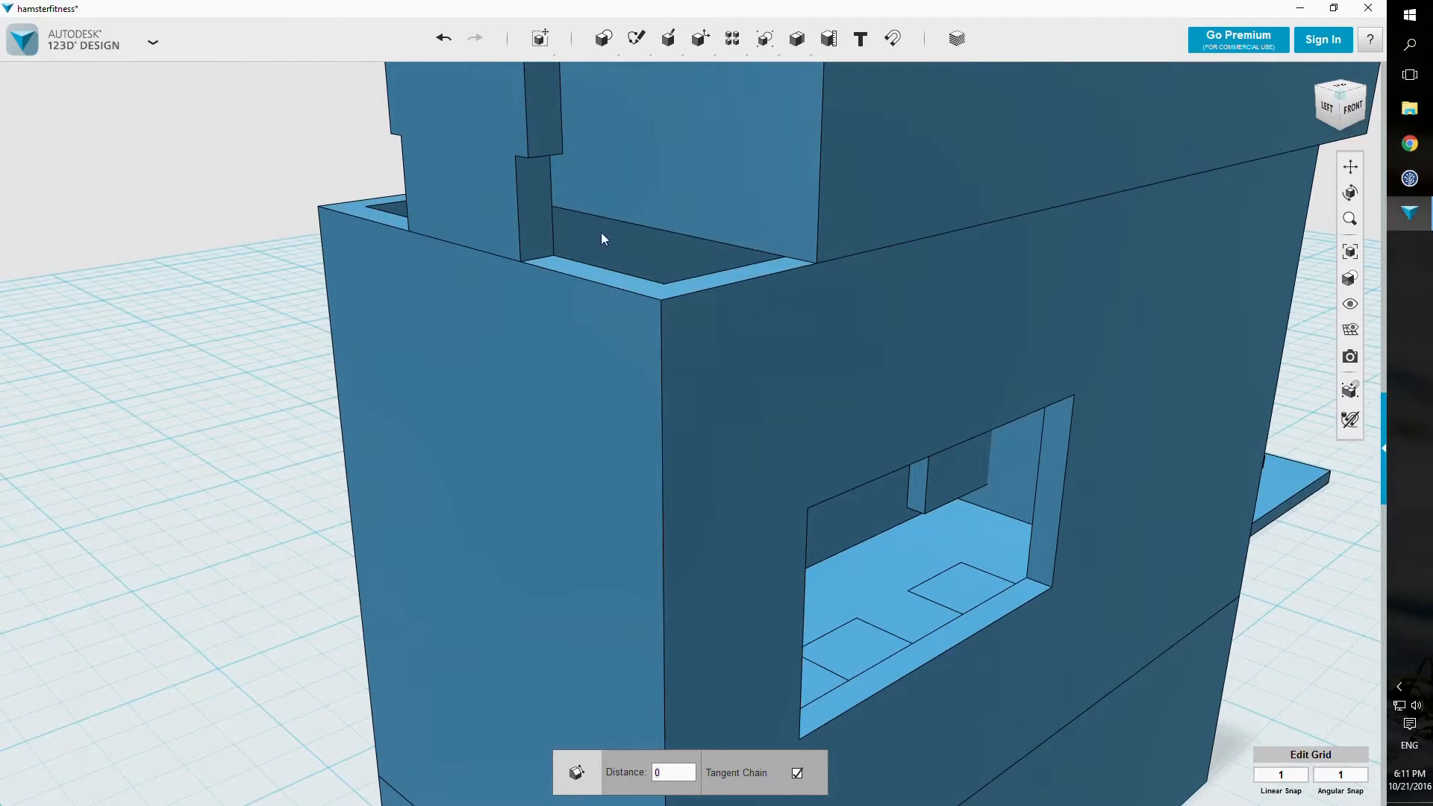
click(545, 156)
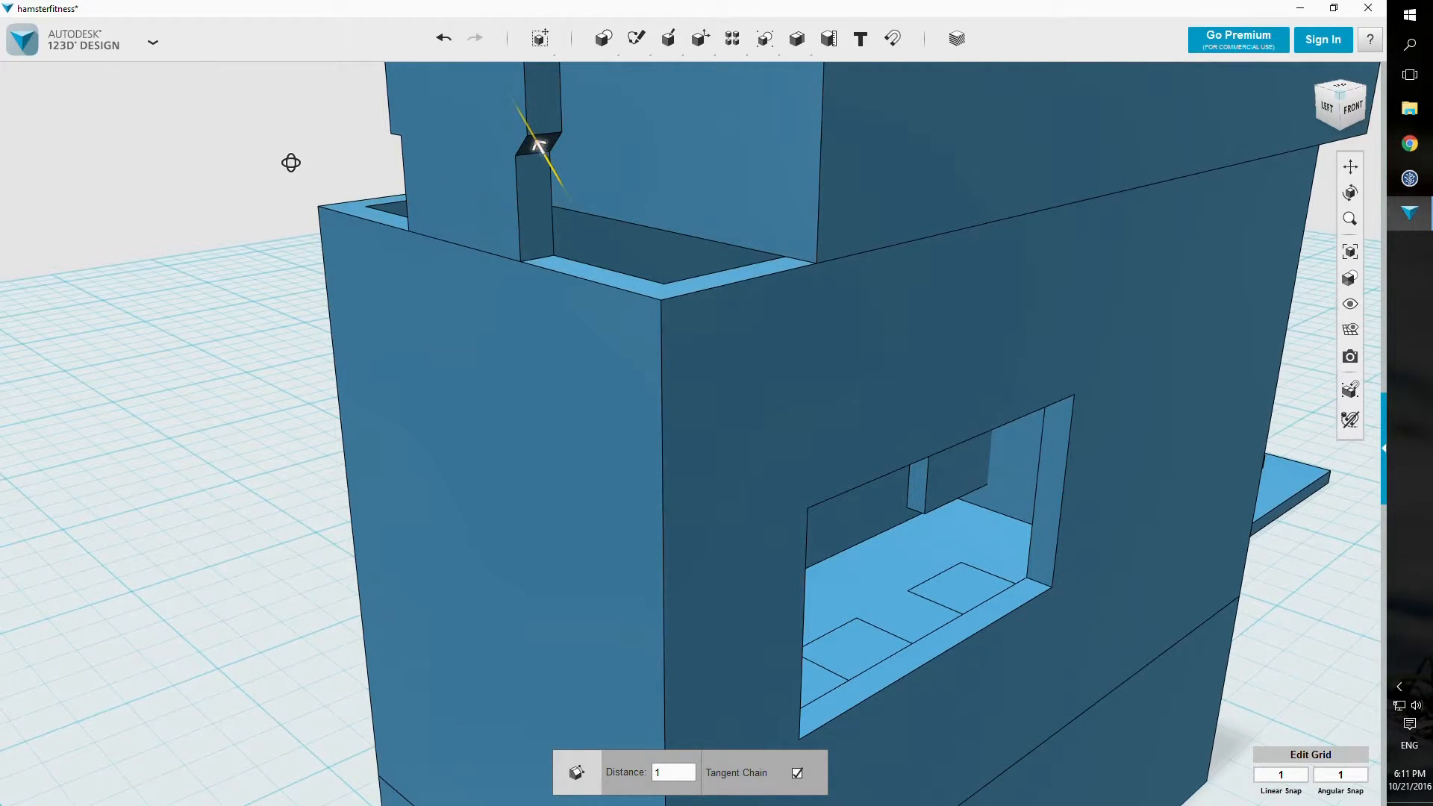
right_drag(291, 163, 342, 169)
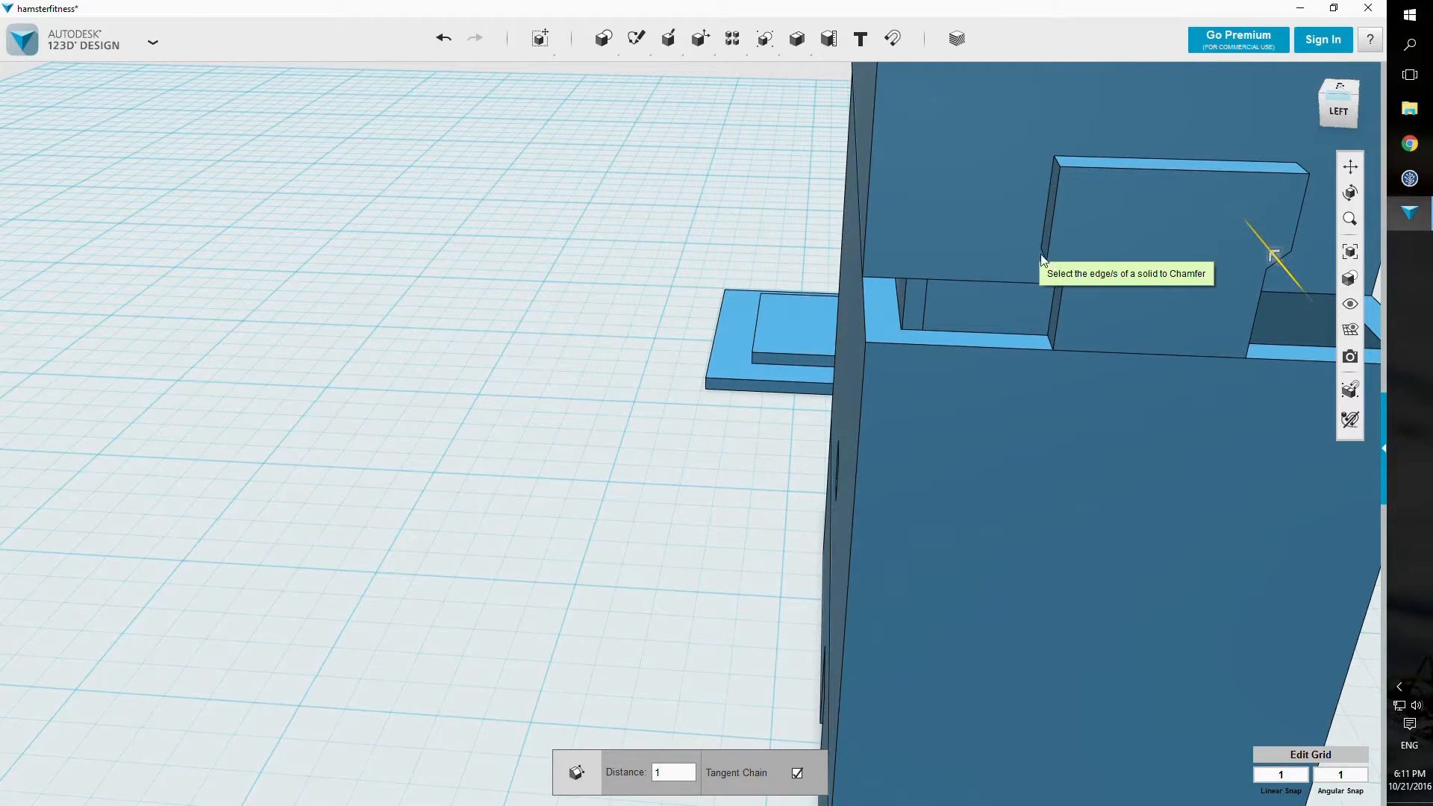
key(ctrl+z)
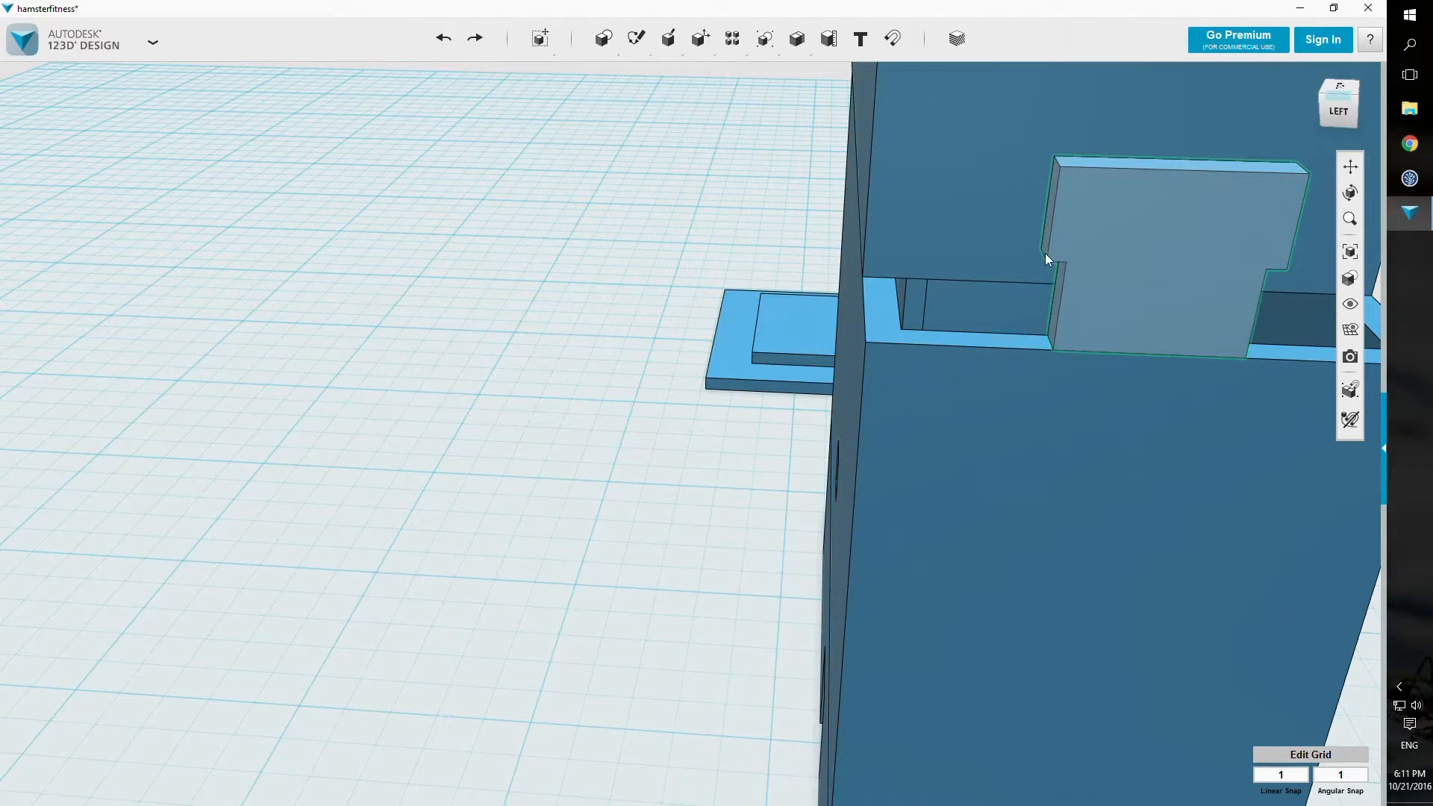
Step: Chamfer the underside edges of both overhanging shoulders on the clip together
mouse_move(701, 39)
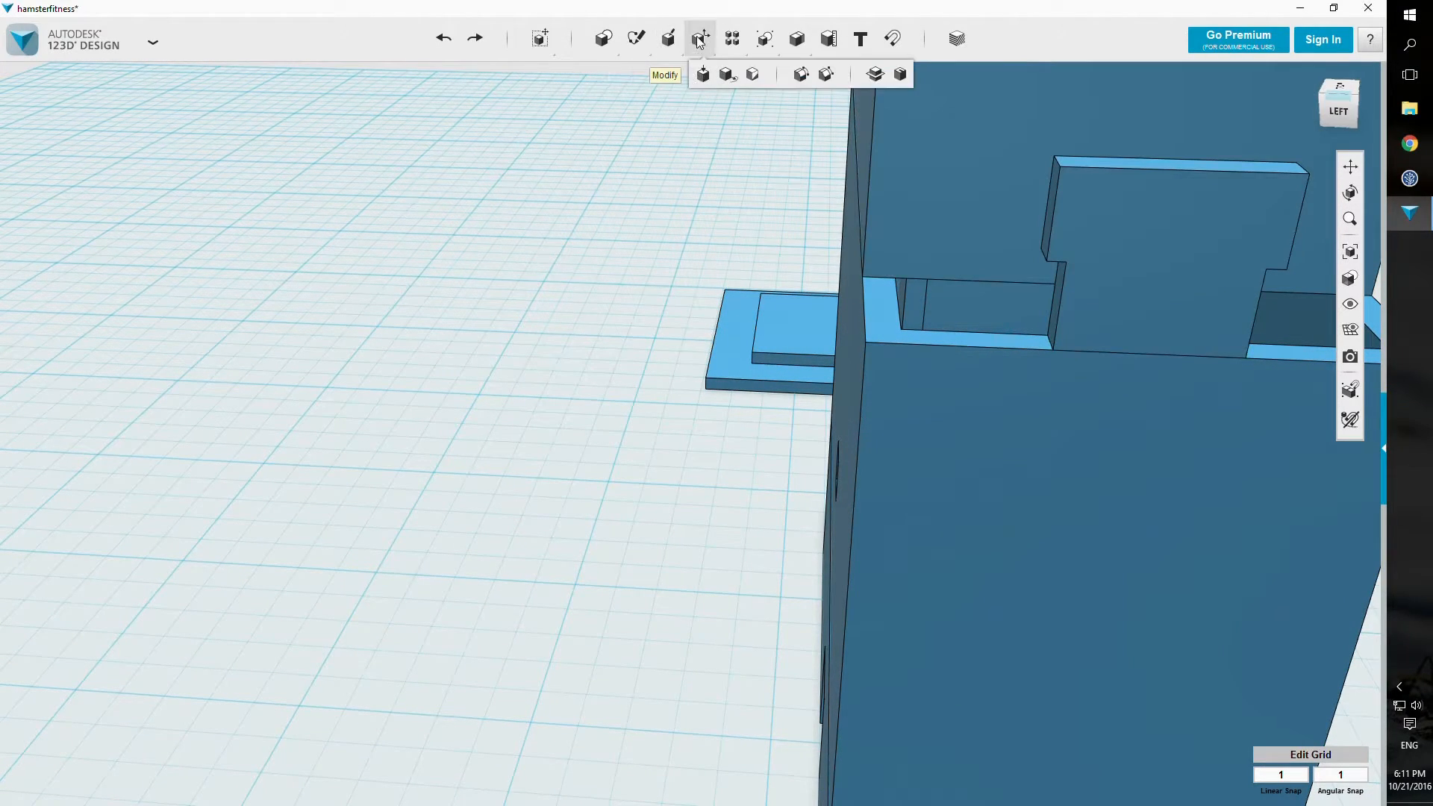
click(826, 76)
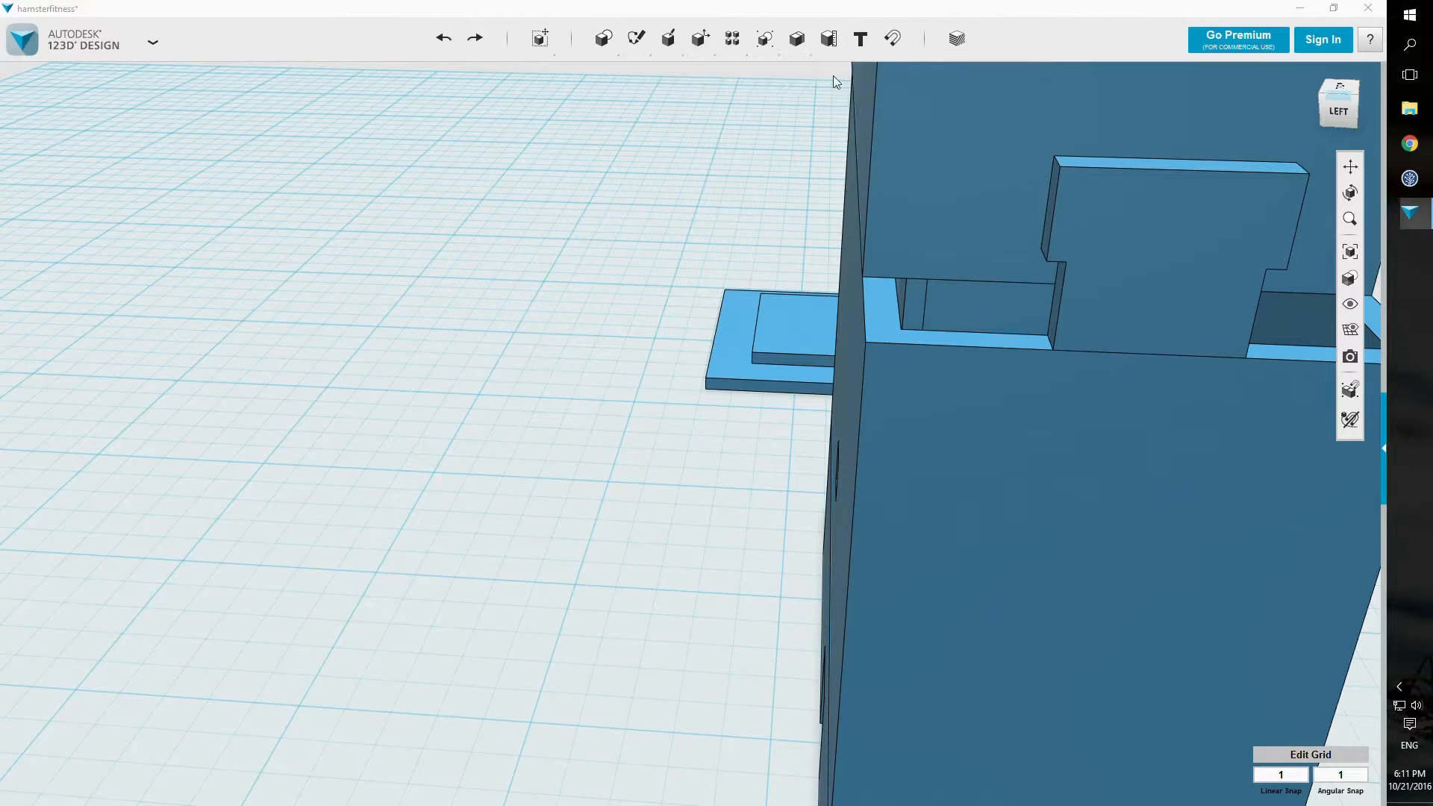
click(1044, 254)
right_drag(1099, 275, 848, 282)
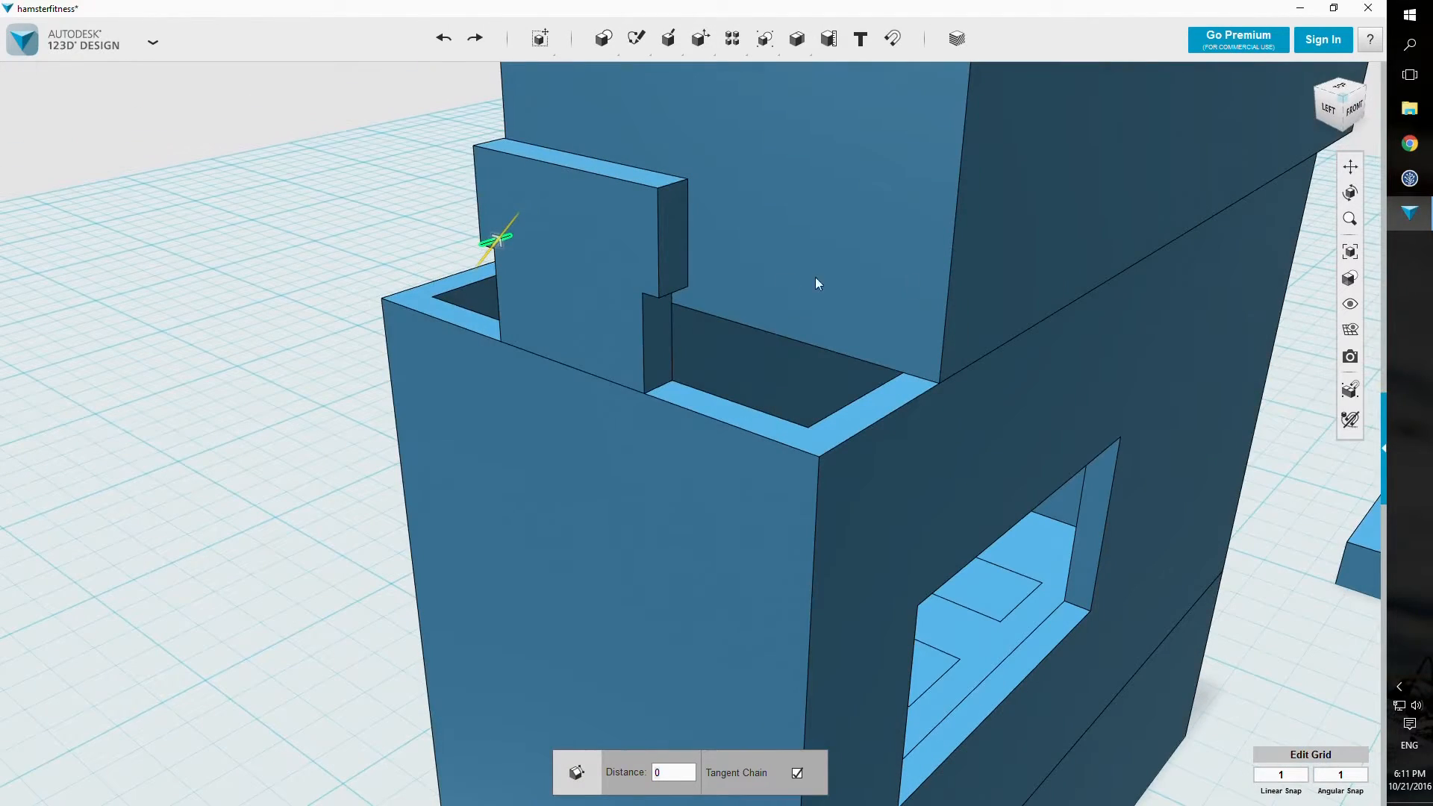
click(671, 292)
drag(683, 277, 677, 268)
click(319, 241)
mouse_move(318, 241)
right_down()
mouse_move(378, 231)
mouse_move(324, 243)
right_up()
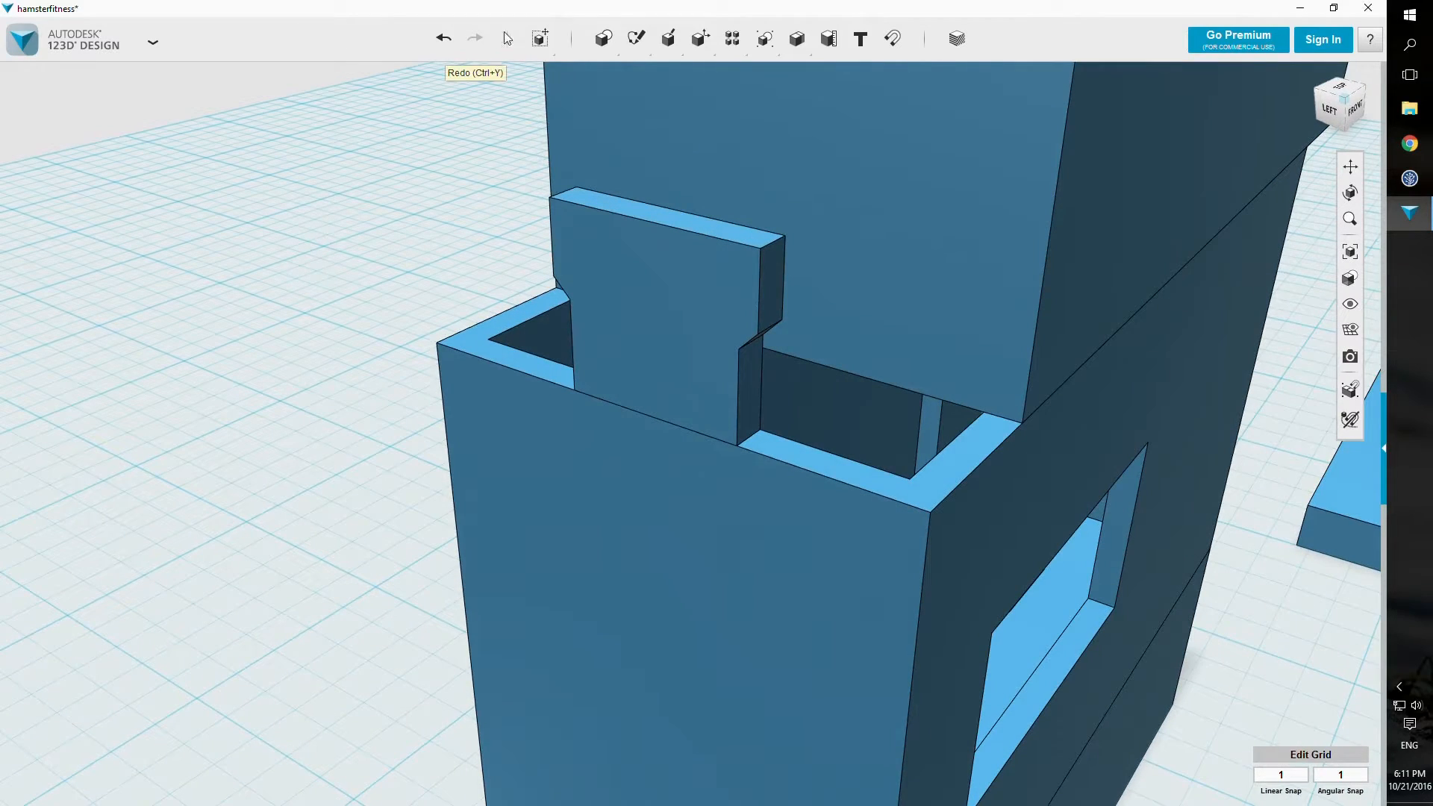
Step: Chamfer both top corner edges of the clip by 4 mm
mouse_move(701, 38)
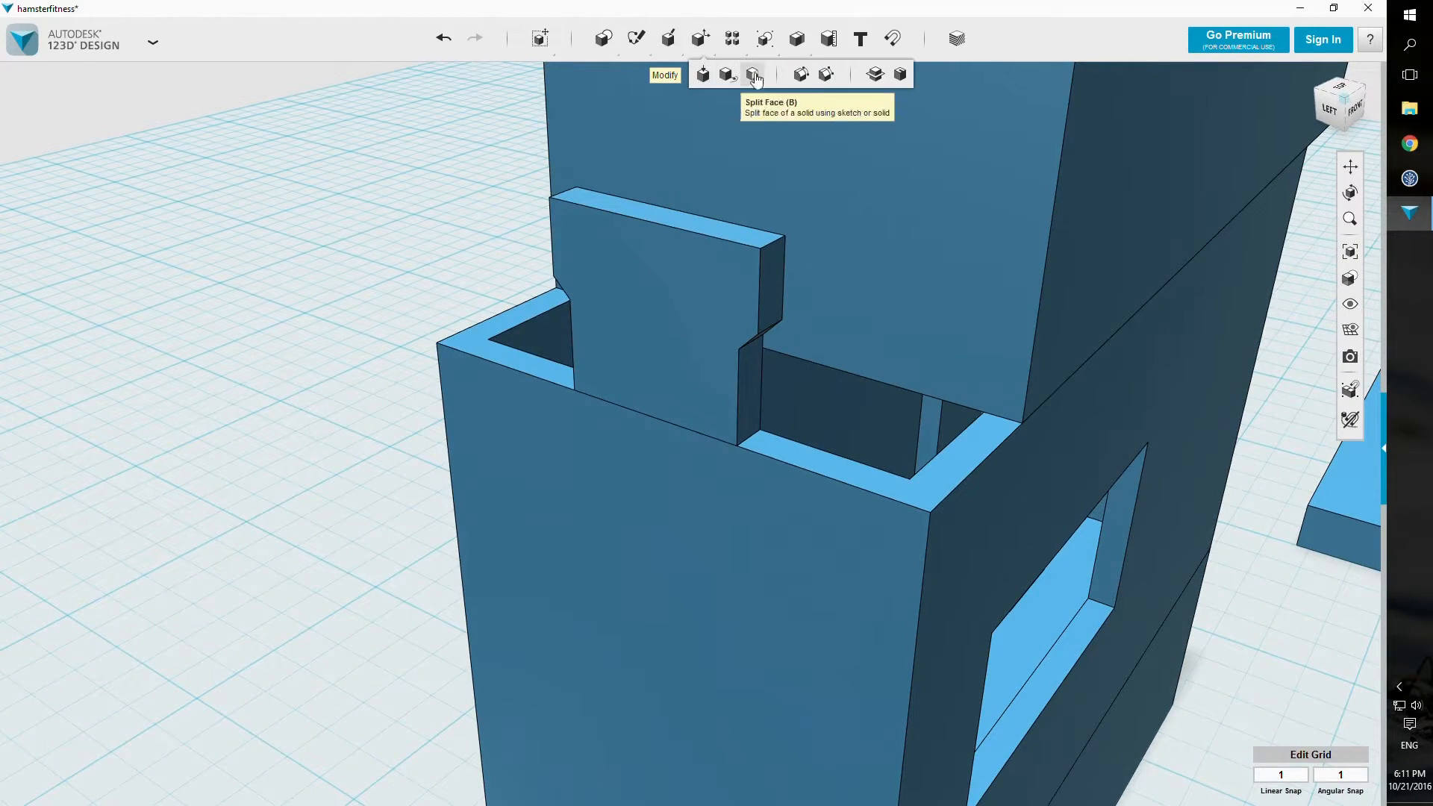
click(814, 78)
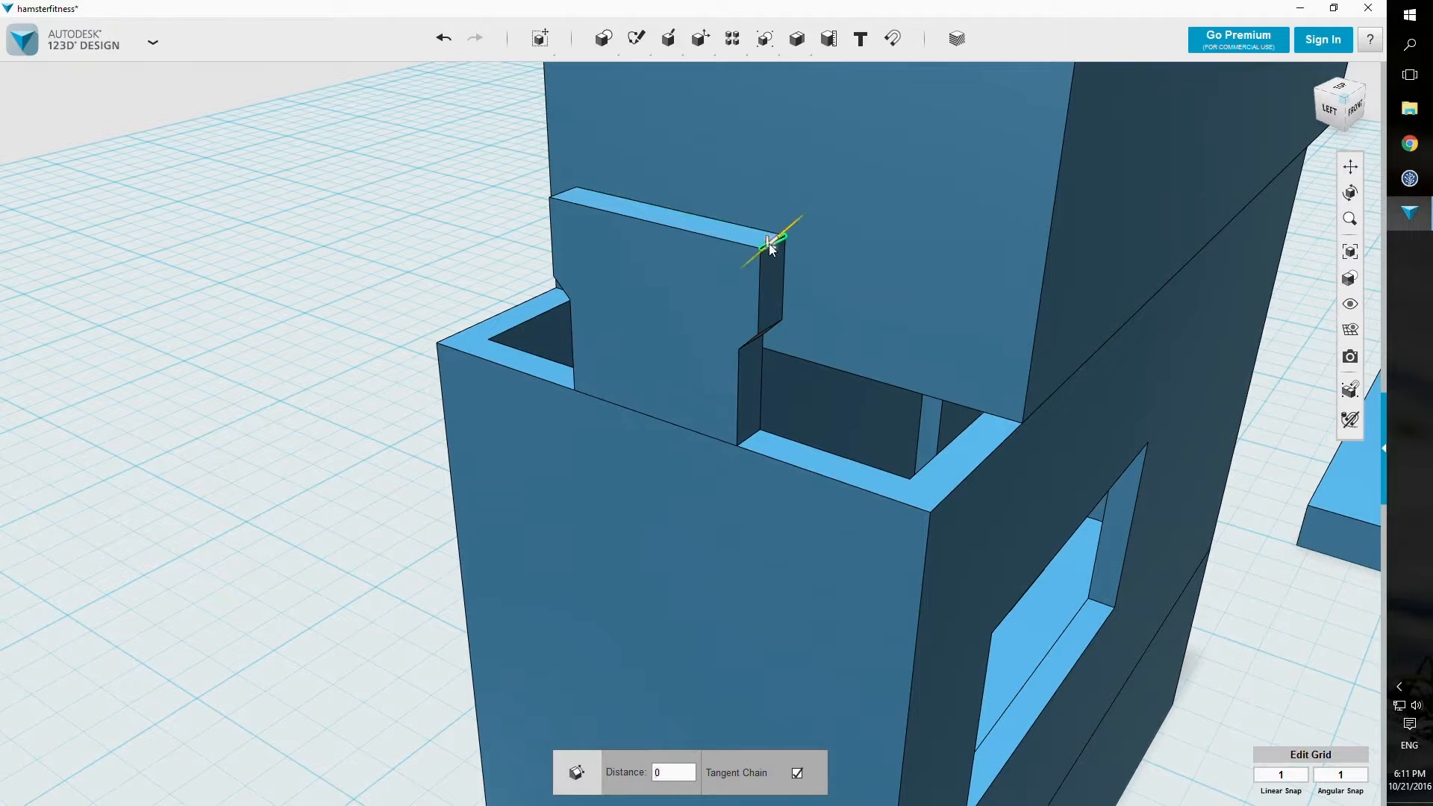
right_drag(771, 240, 634, 310)
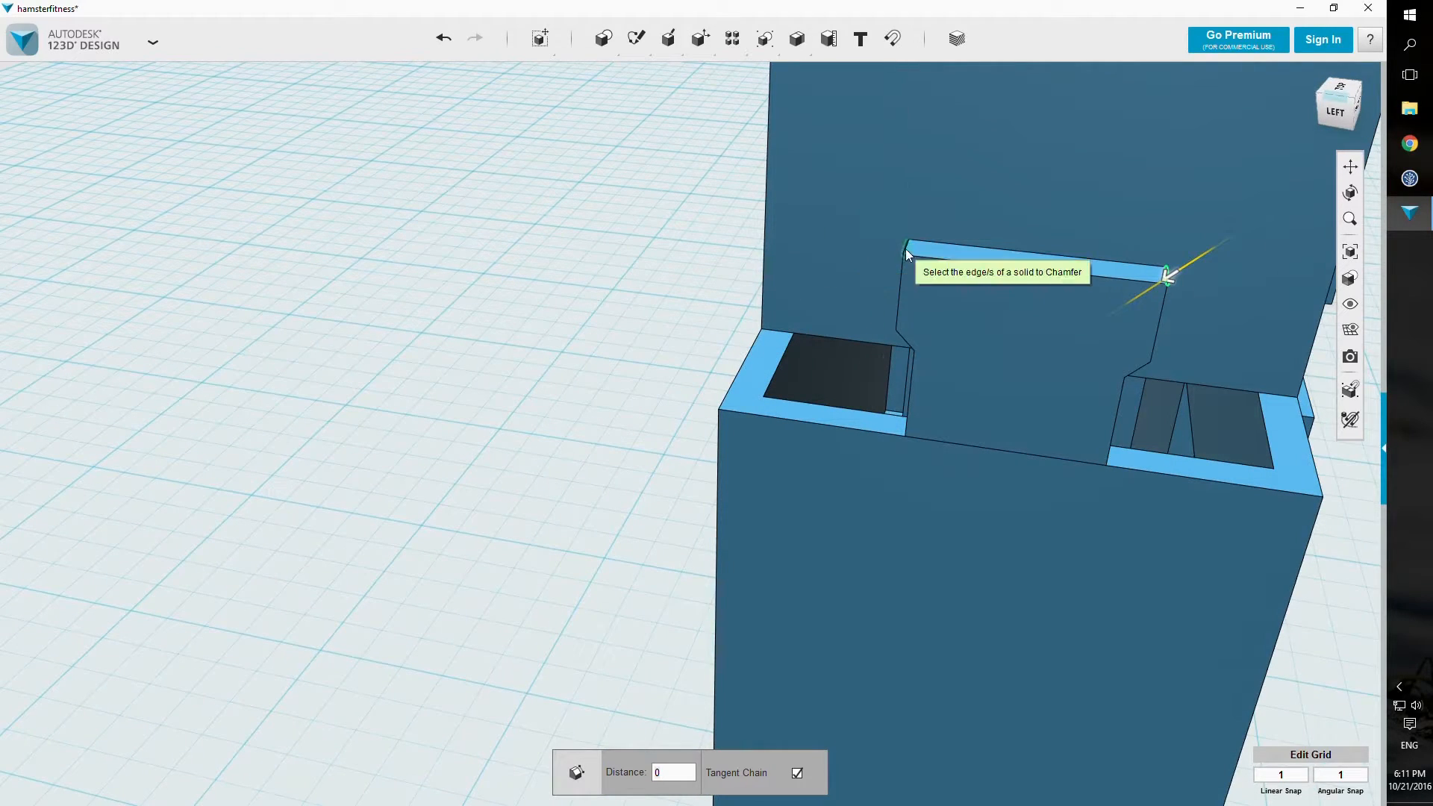
drag(903, 248, 944, 290)
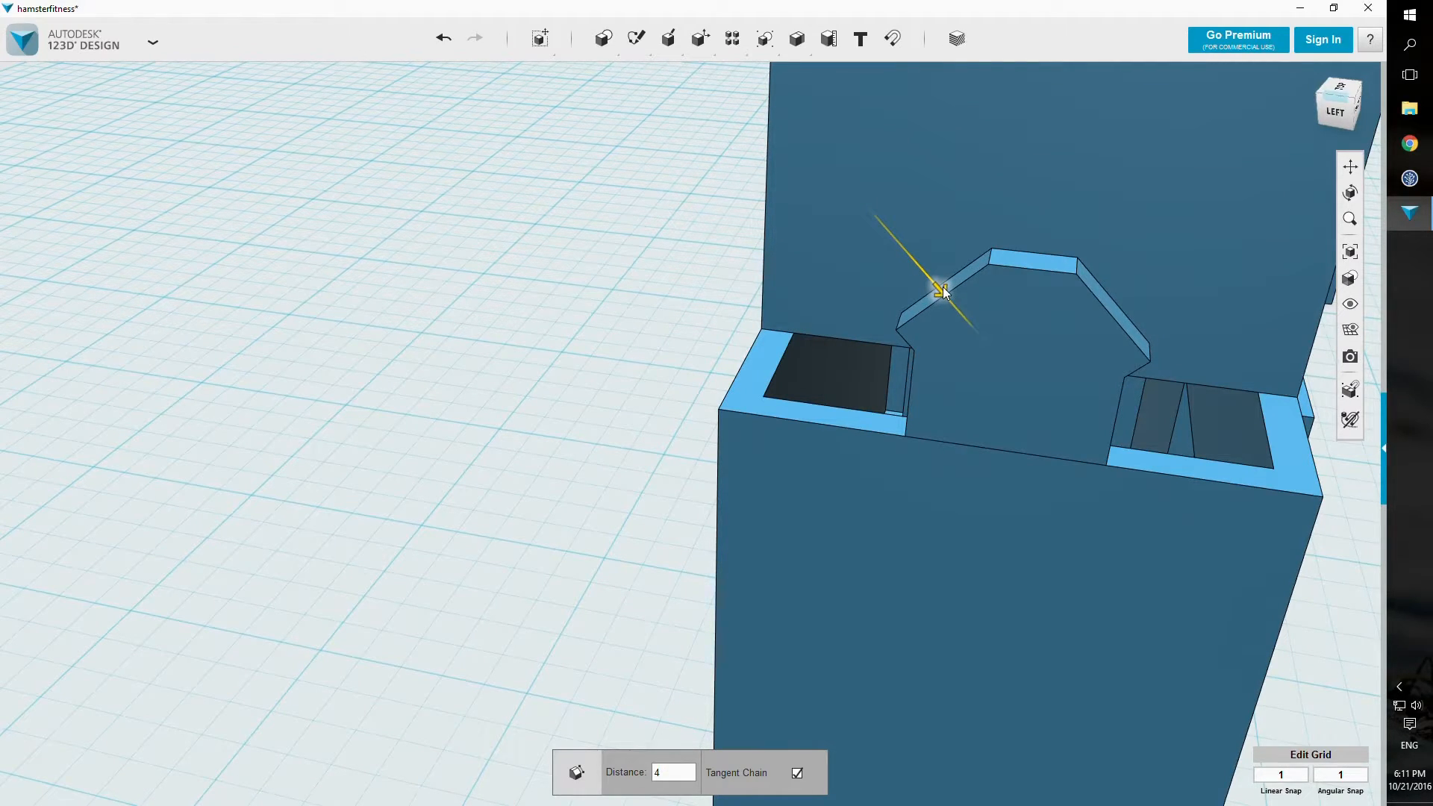
click(652, 289)
right_drag(652, 288, 608, 282)
Step: Copy the chamfered clip 68 mm along the body's length to the opposite end wall
click(460, 387)
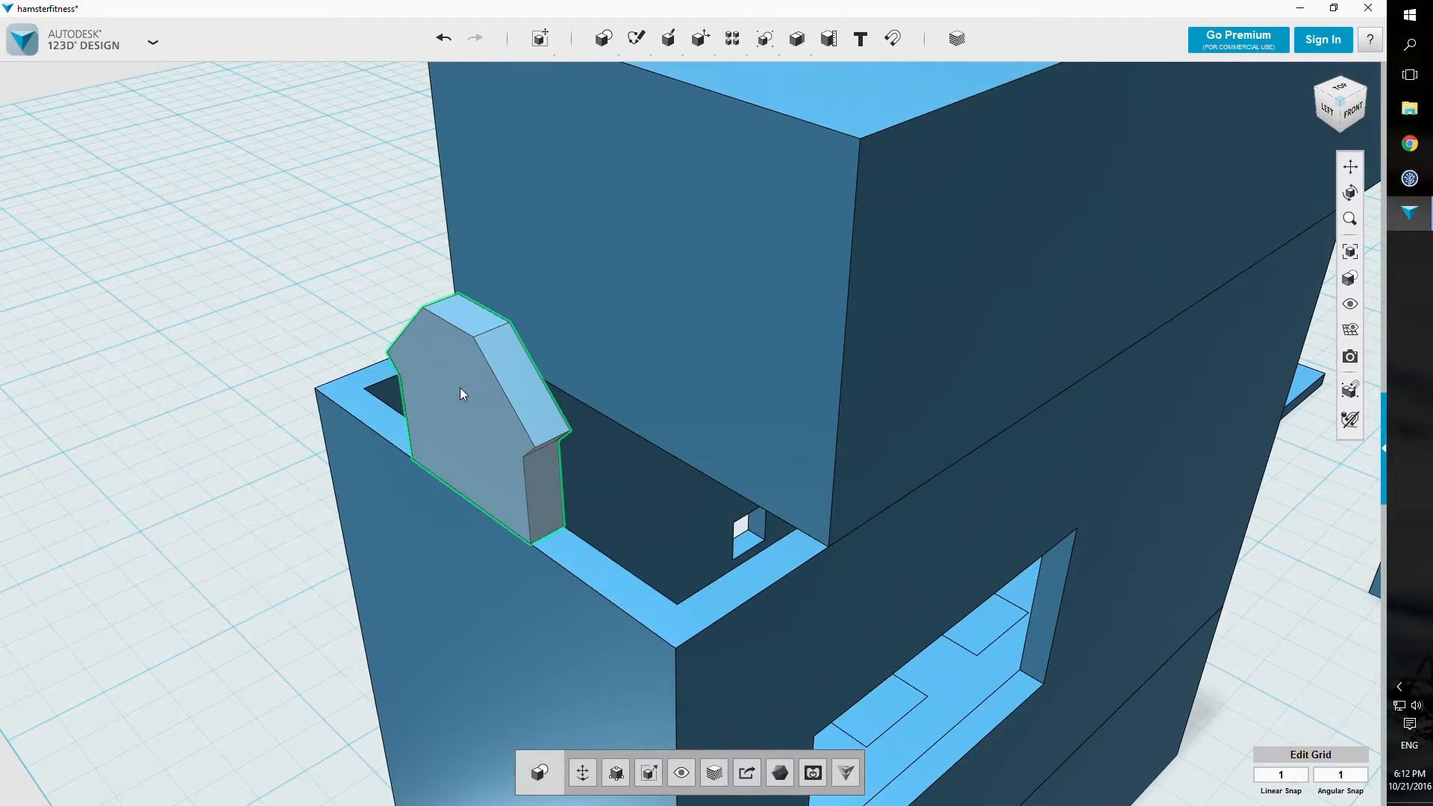
key(ctrl+t)
drag(524, 387, 1221, 152)
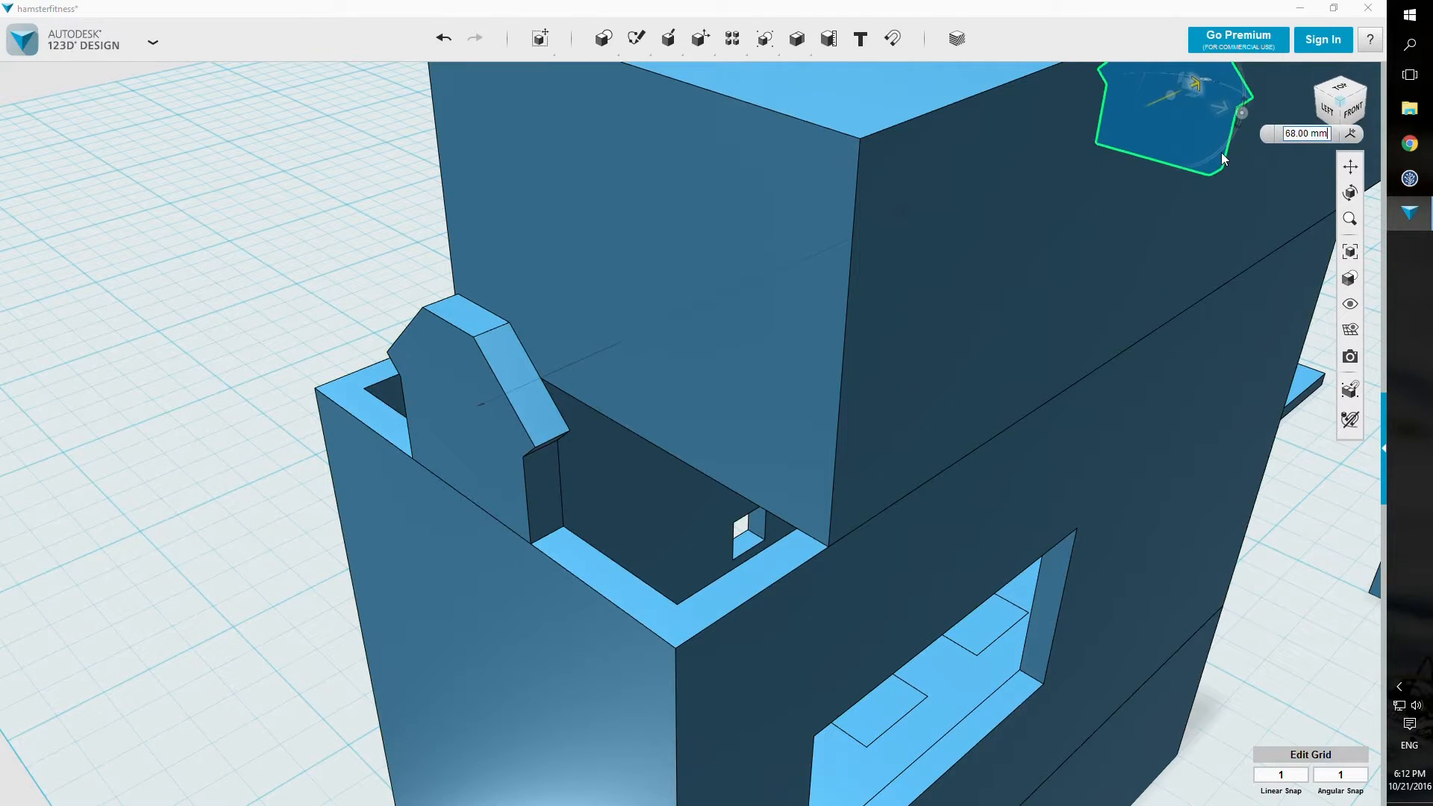
right_drag(1221, 152, 1054, 186)
click(760, 306)
Step: Raise the lid straight up until it clears both clips on the body
right_drag(763, 310, 856, 309)
scroll(857, 309, down, 3)
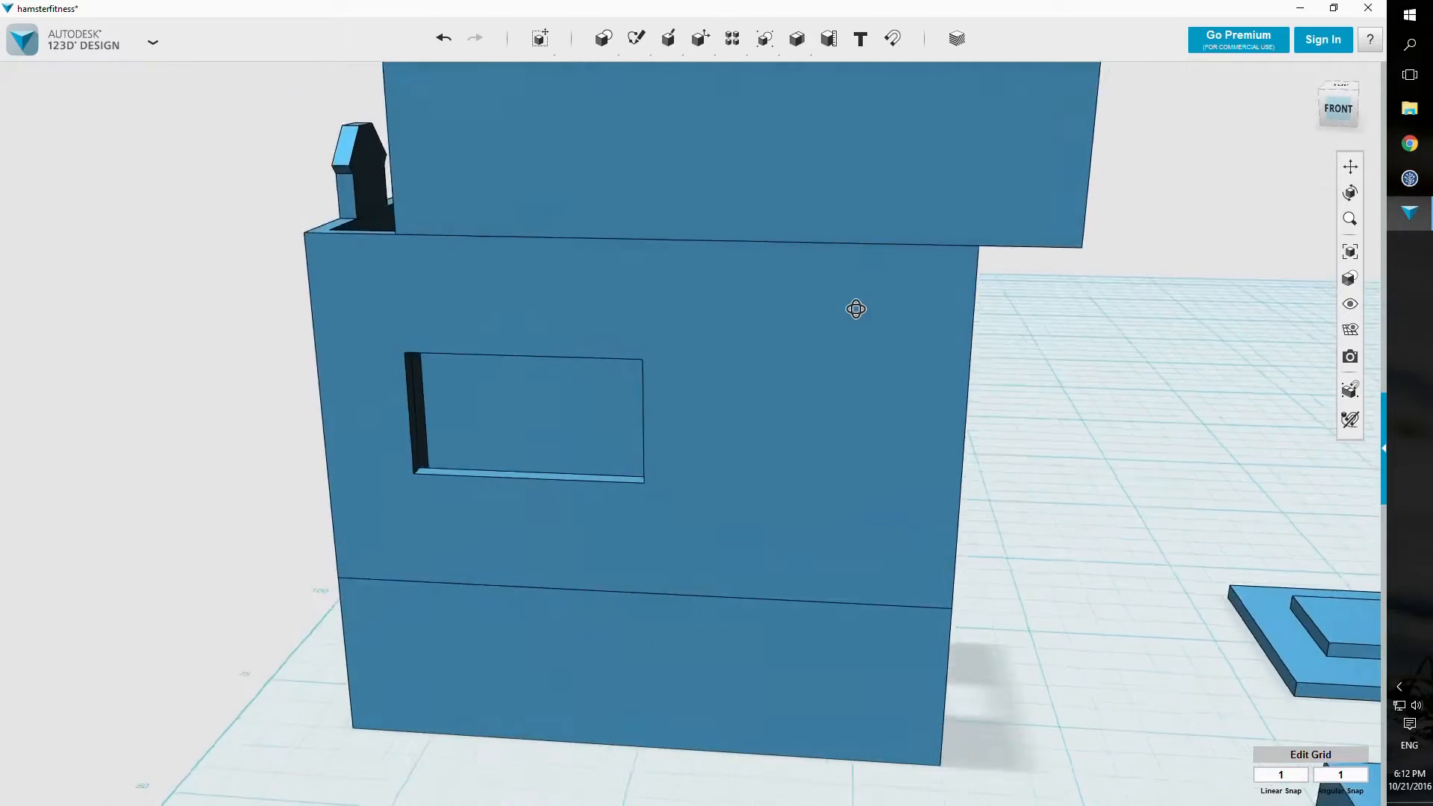
scroll(856, 309, down, 5)
click(760, 253)
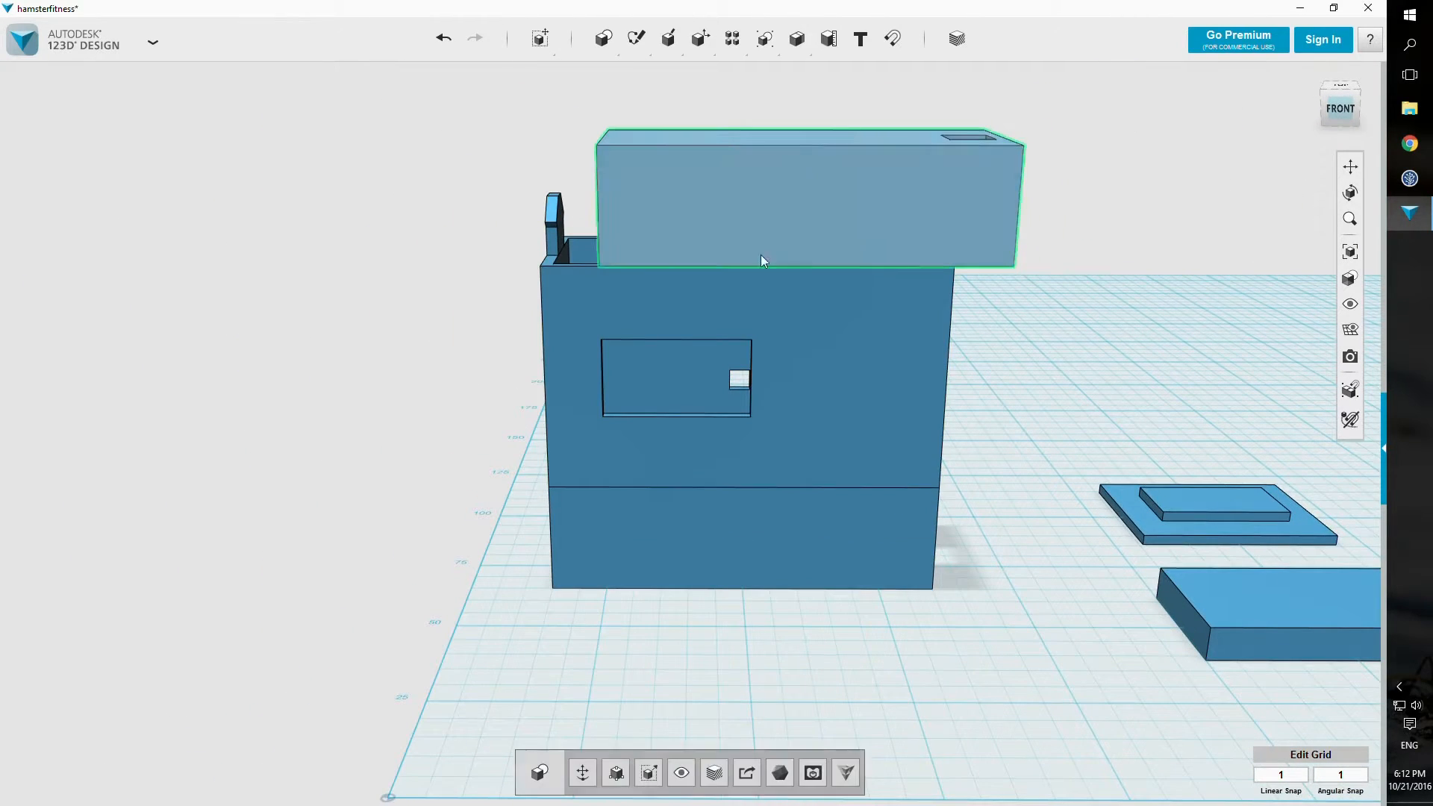
click(583, 773)
drag(803, 149, 805, 60)
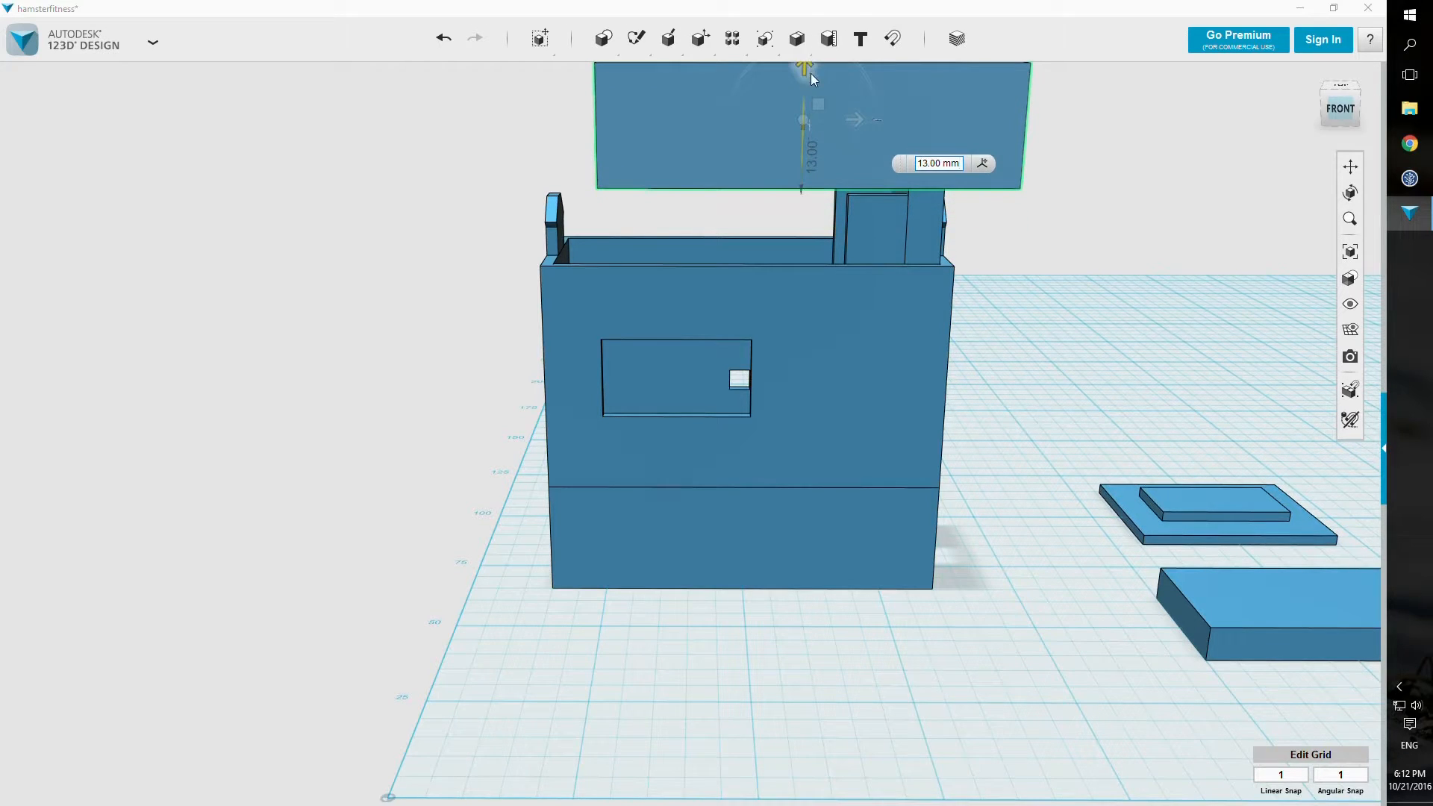
drag(811, 73, 812, 77)
right_drag(1063, 337, 1066, 299)
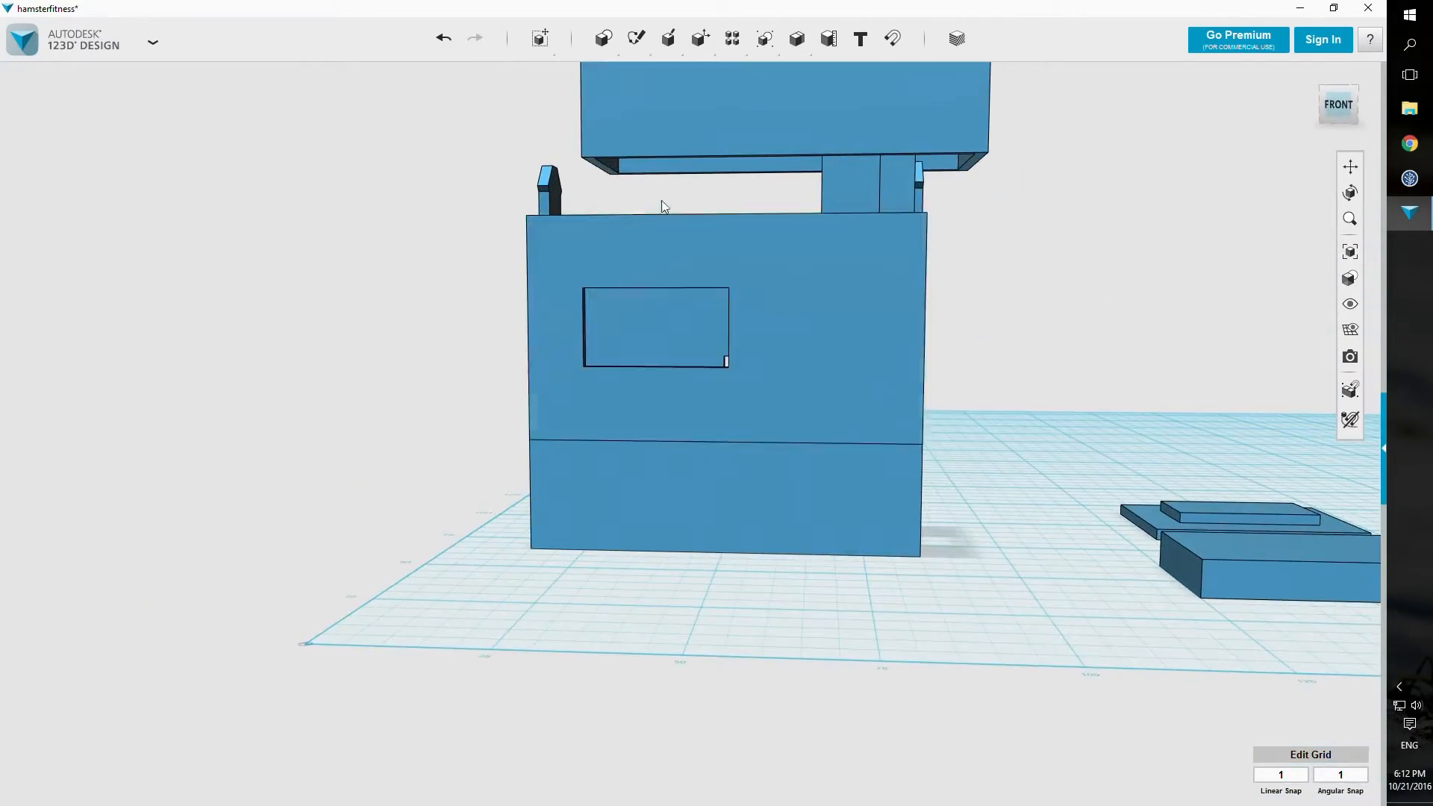
Step: Copy both clips 10 mm sideways and raise the copies into the lid's end walls
click(557, 189)
shift+click(924, 183)
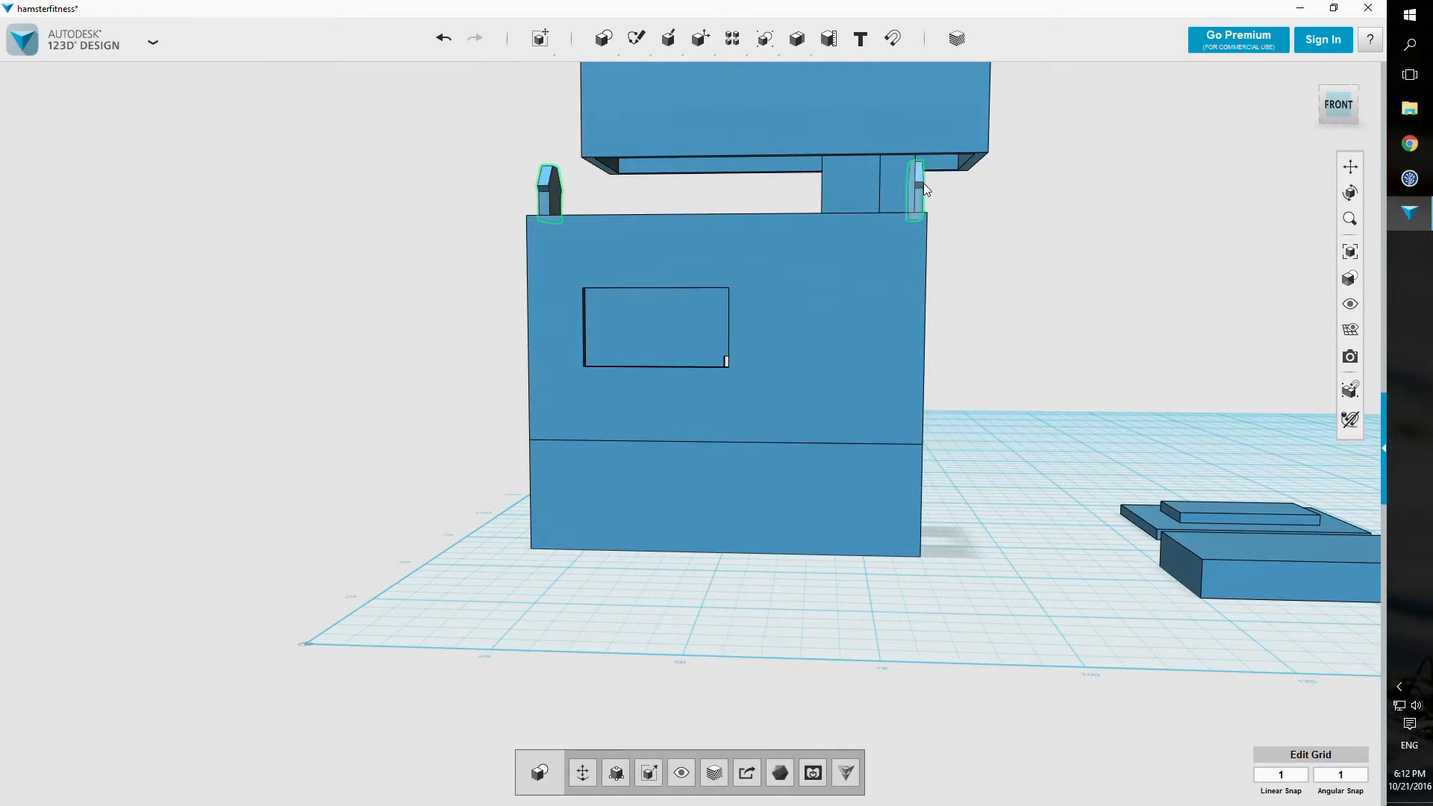
key(ctrl+t)
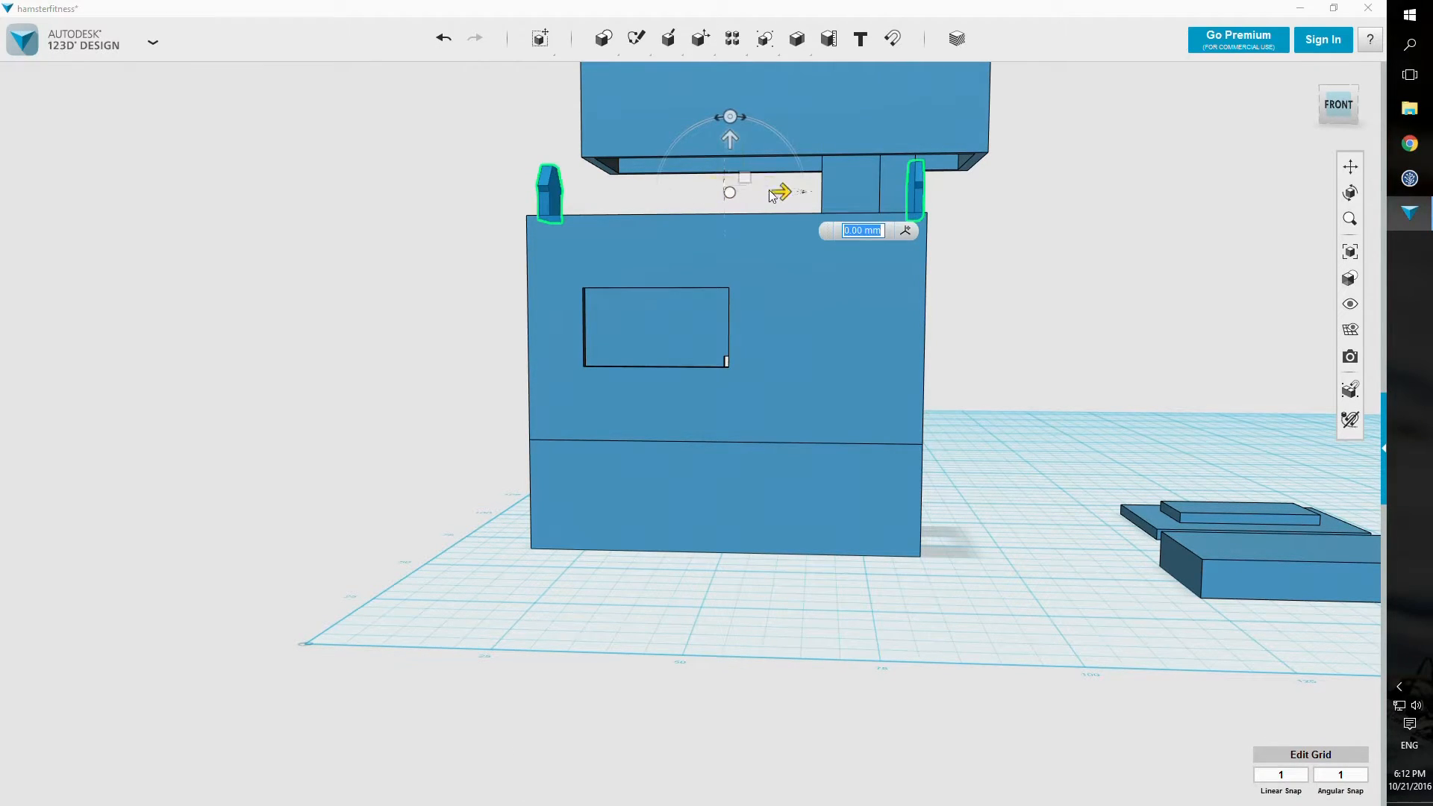
drag(781, 194, 836, 194)
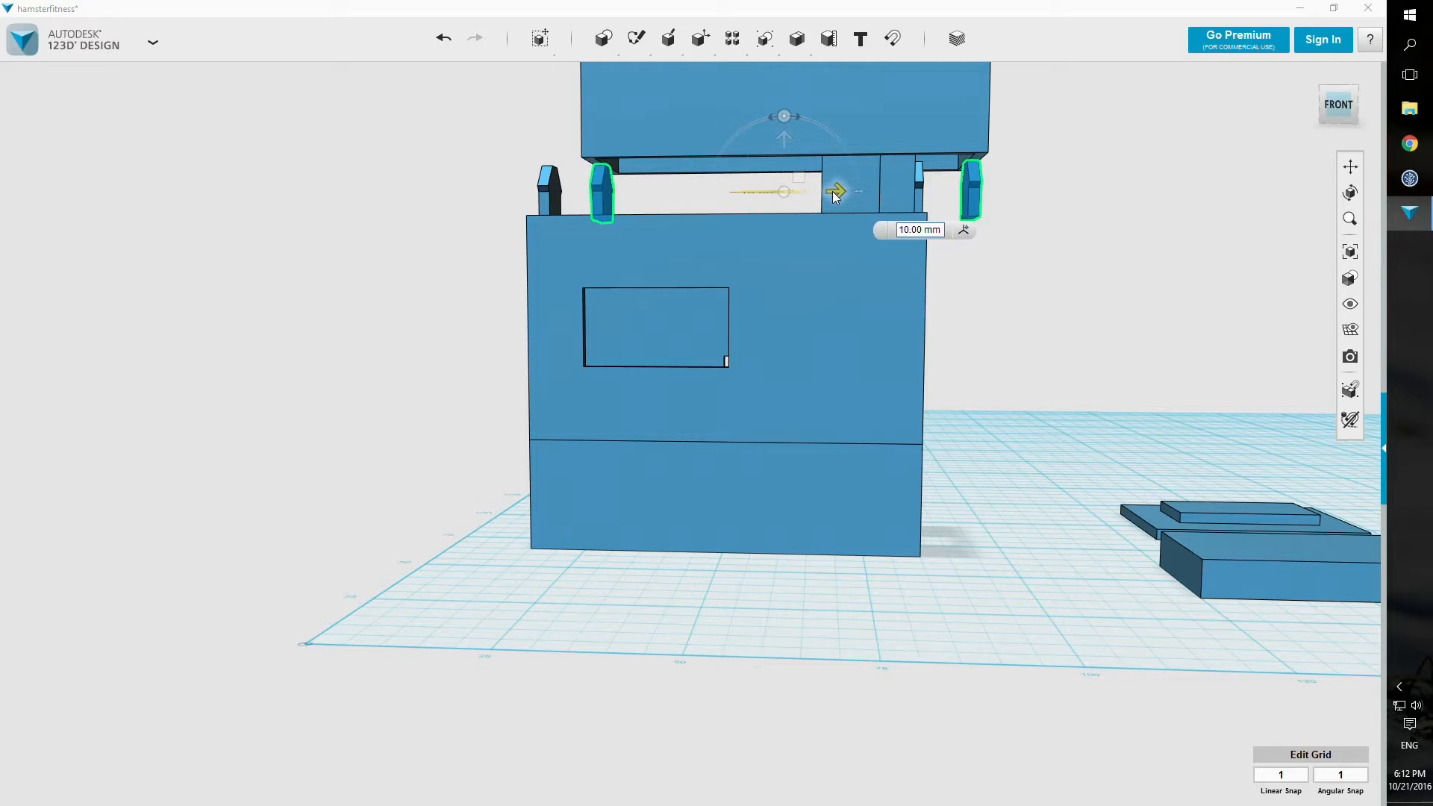
drag(783, 141, 783, 90)
click(1090, 273)
Step: Subtract the two copied clips from the lid to form matching notches in its end walls
right_drag(1101, 272, 1048, 294)
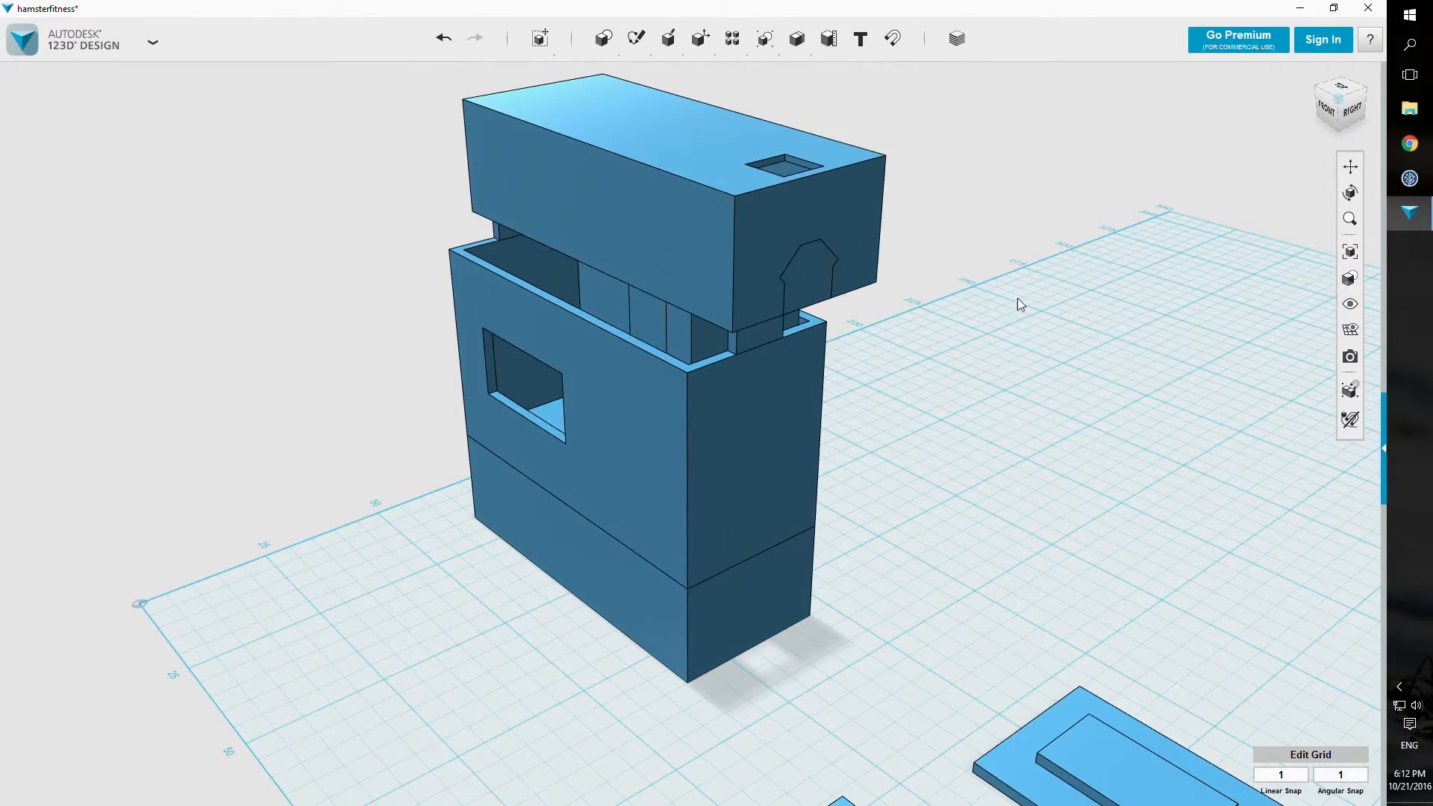
key(bracketright)
click(858, 236)
right_drag(917, 433, 1082, 418)
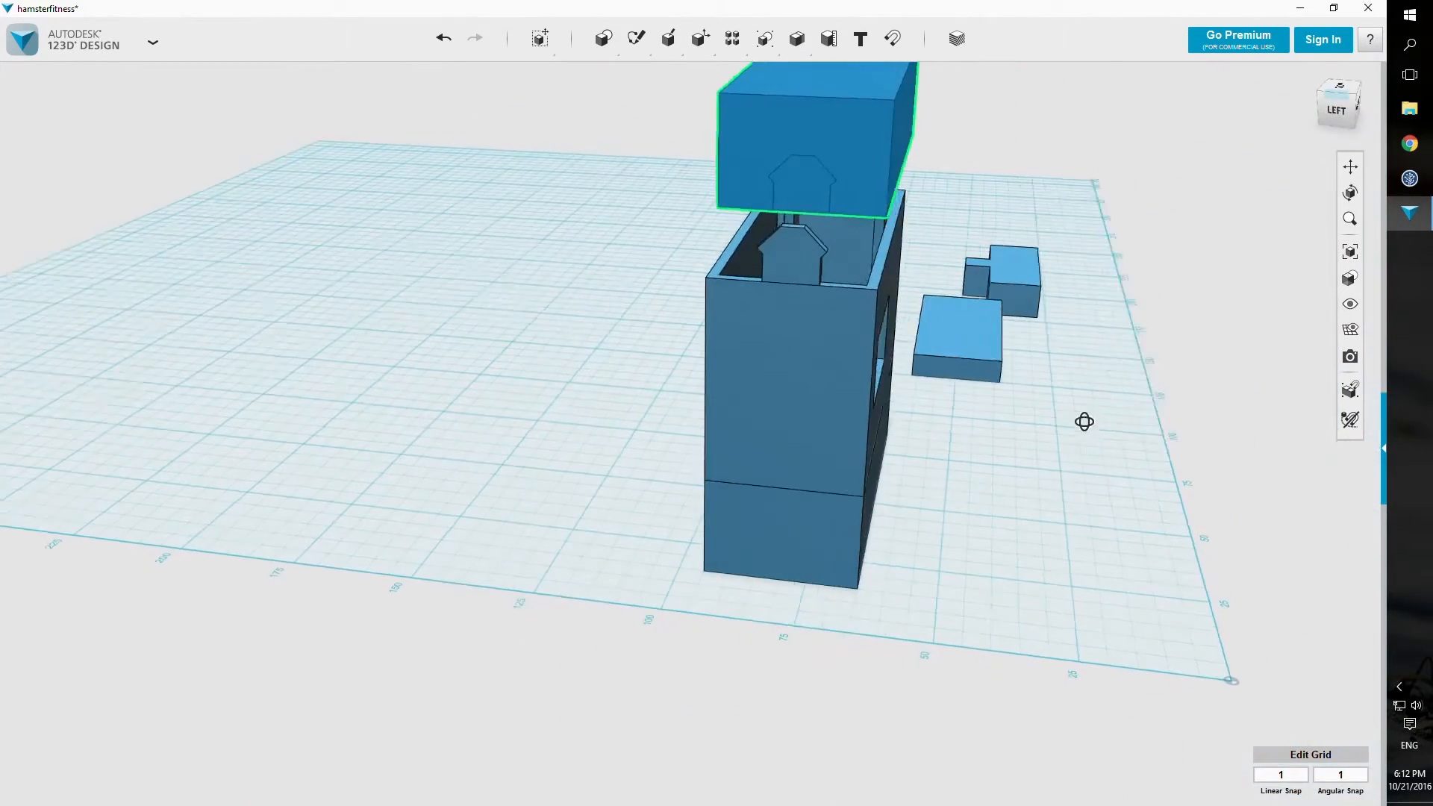
click(812, 187)
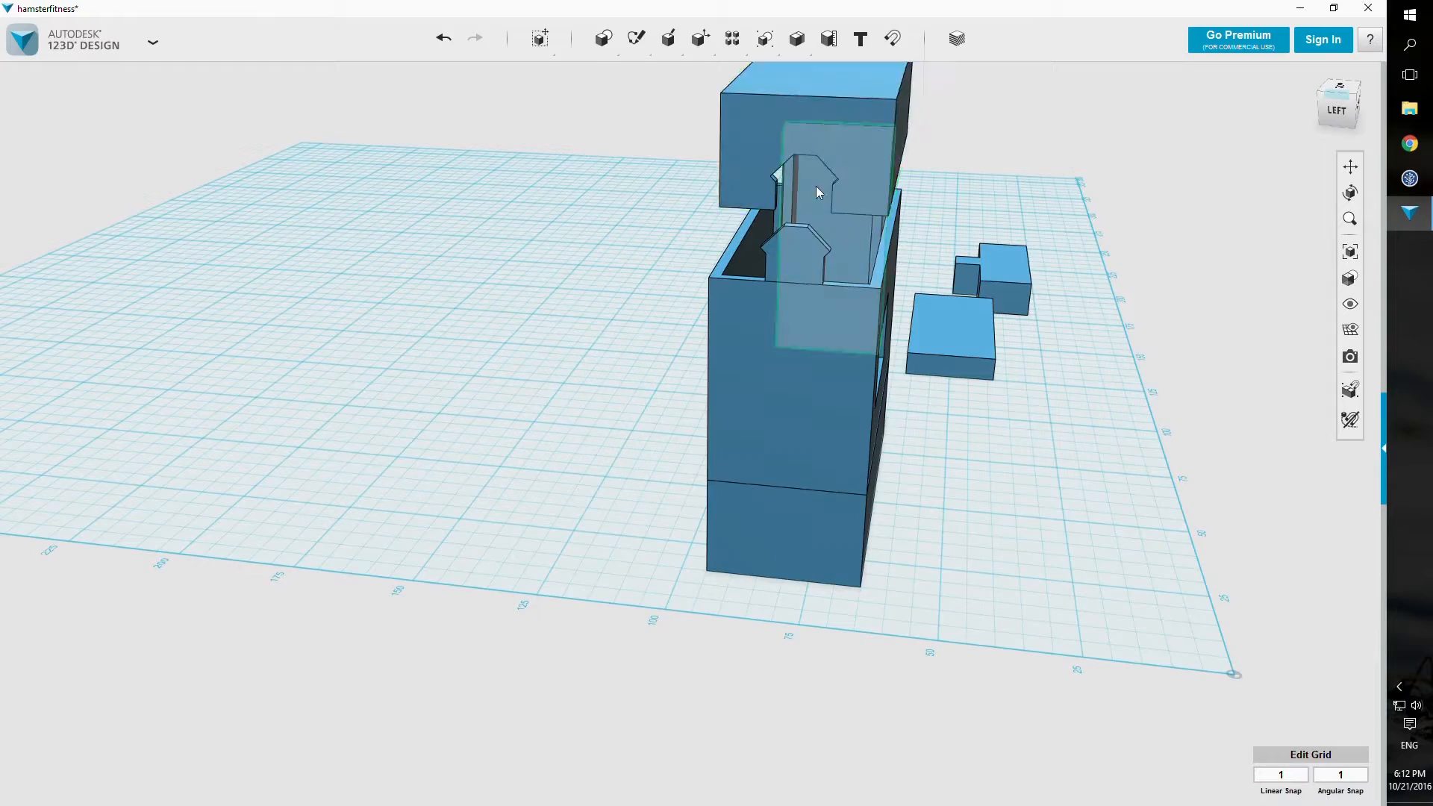
right_drag(992, 201, 957, 150)
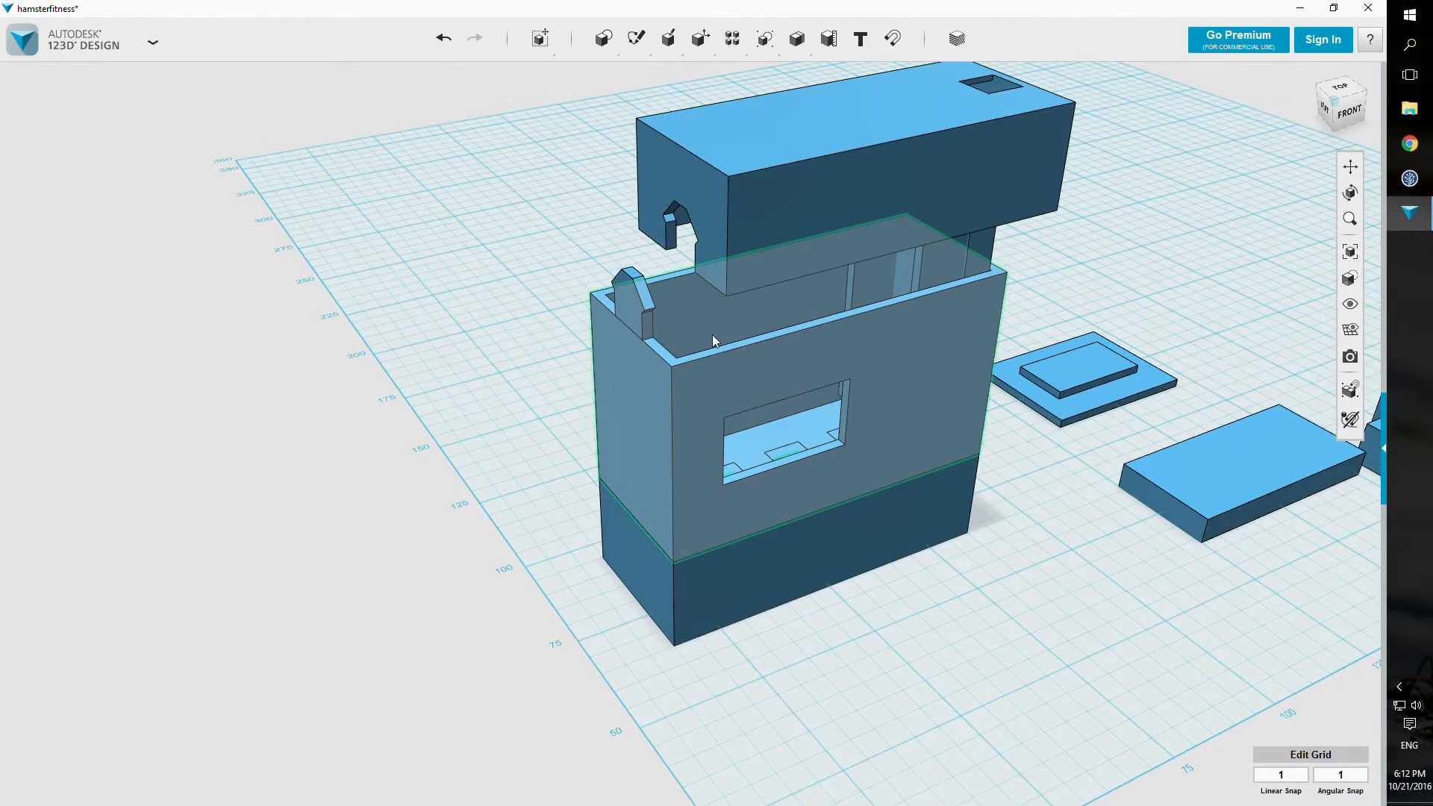
Step: Merge the two remaining clips with the hollow body into one solid
click(638, 377)
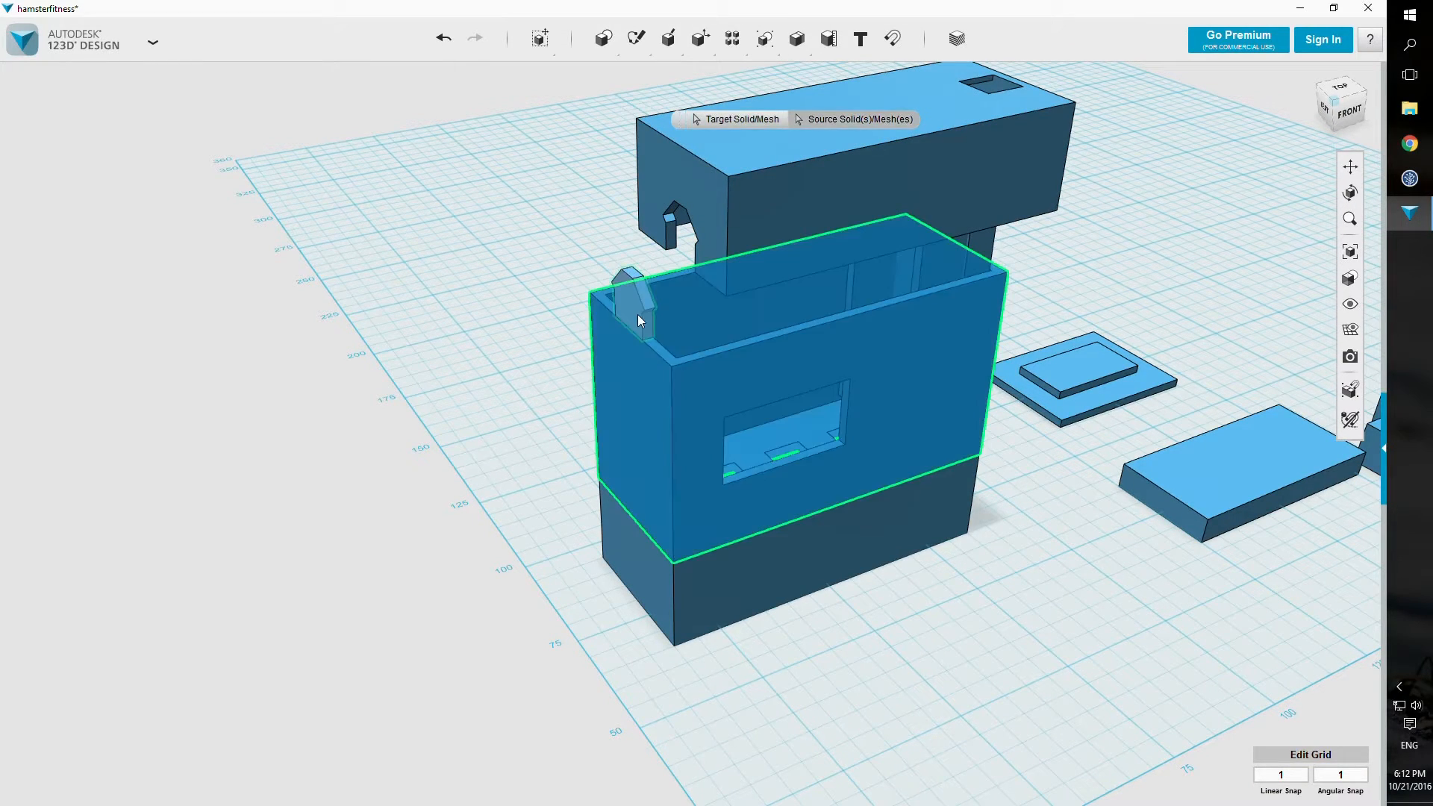
right_drag(1136, 311, 996, 298)
click(668, 333)
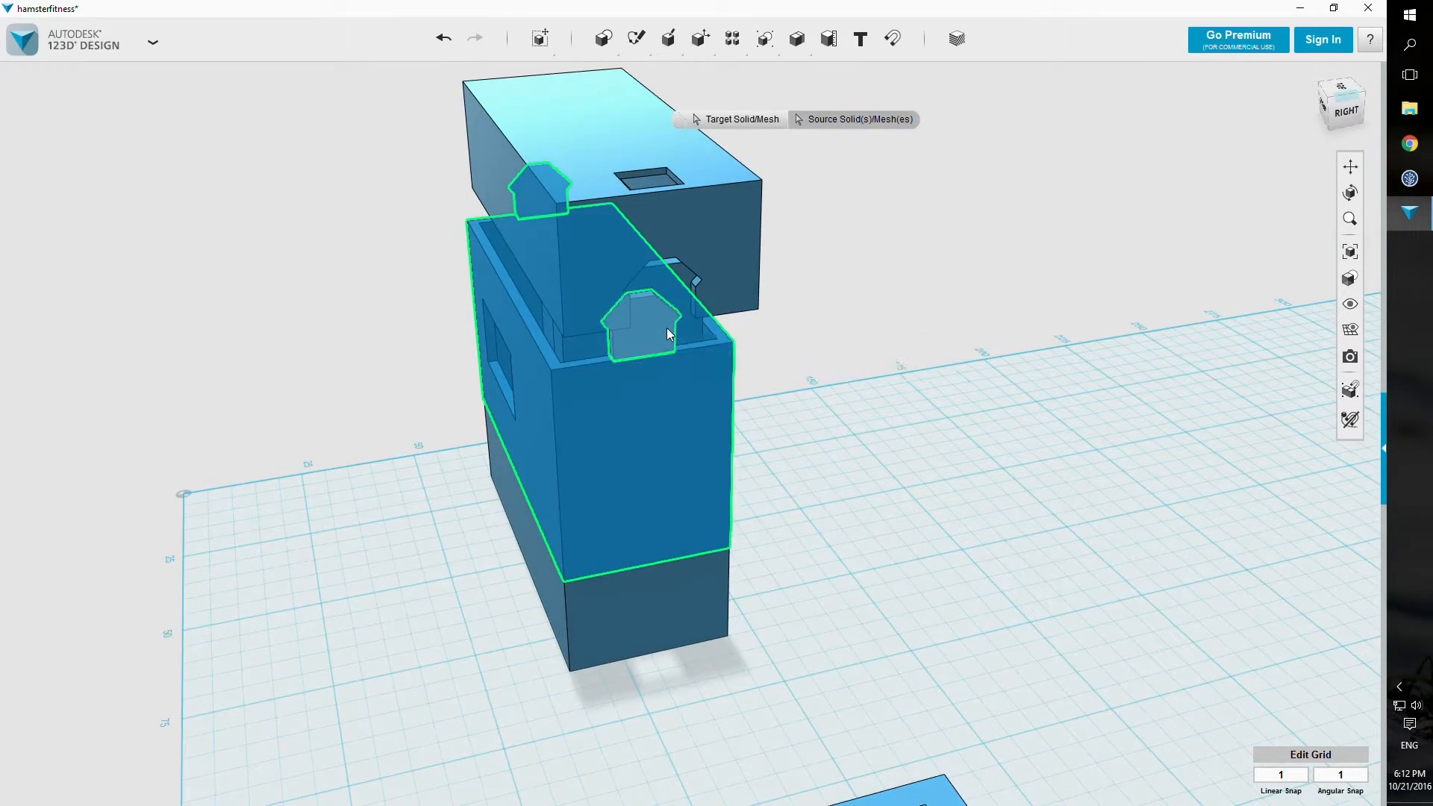
key(Return)
right_drag(688, 390, 976, 428)
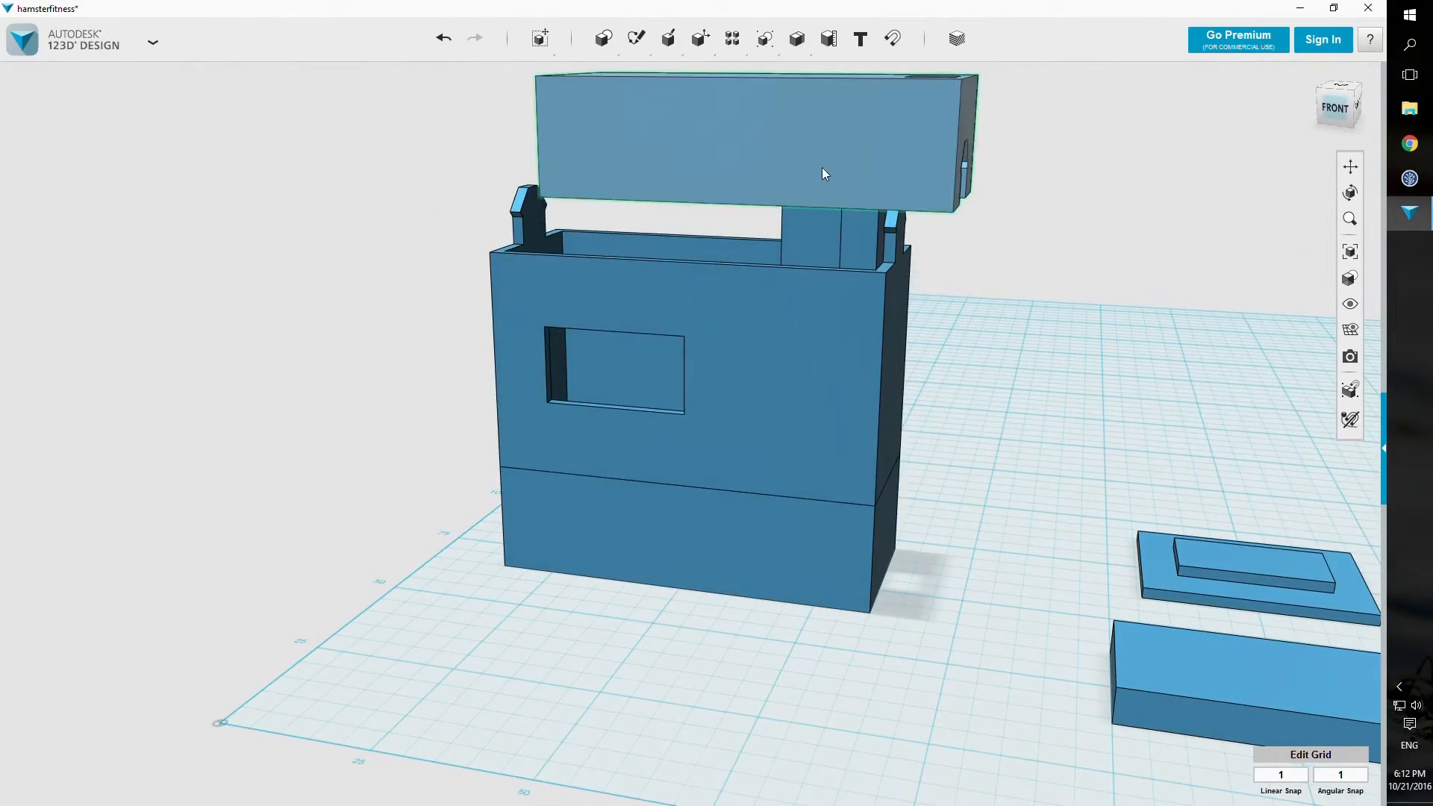
Step: Lower the lid 10 mm and shift it sideways to seat it flush on the body, then check the fit
click(822, 167)
click(583, 773)
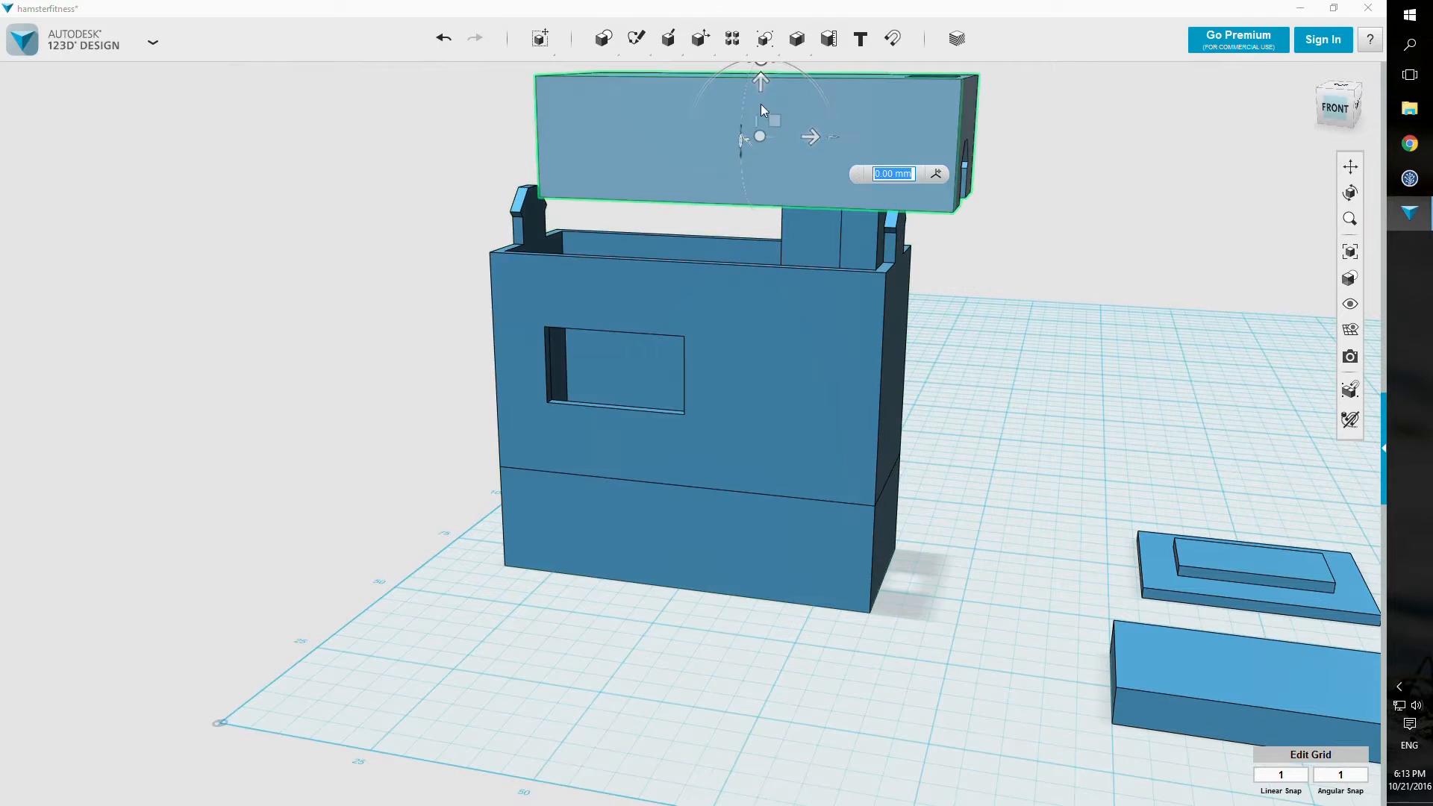
drag(760, 85, 764, 145)
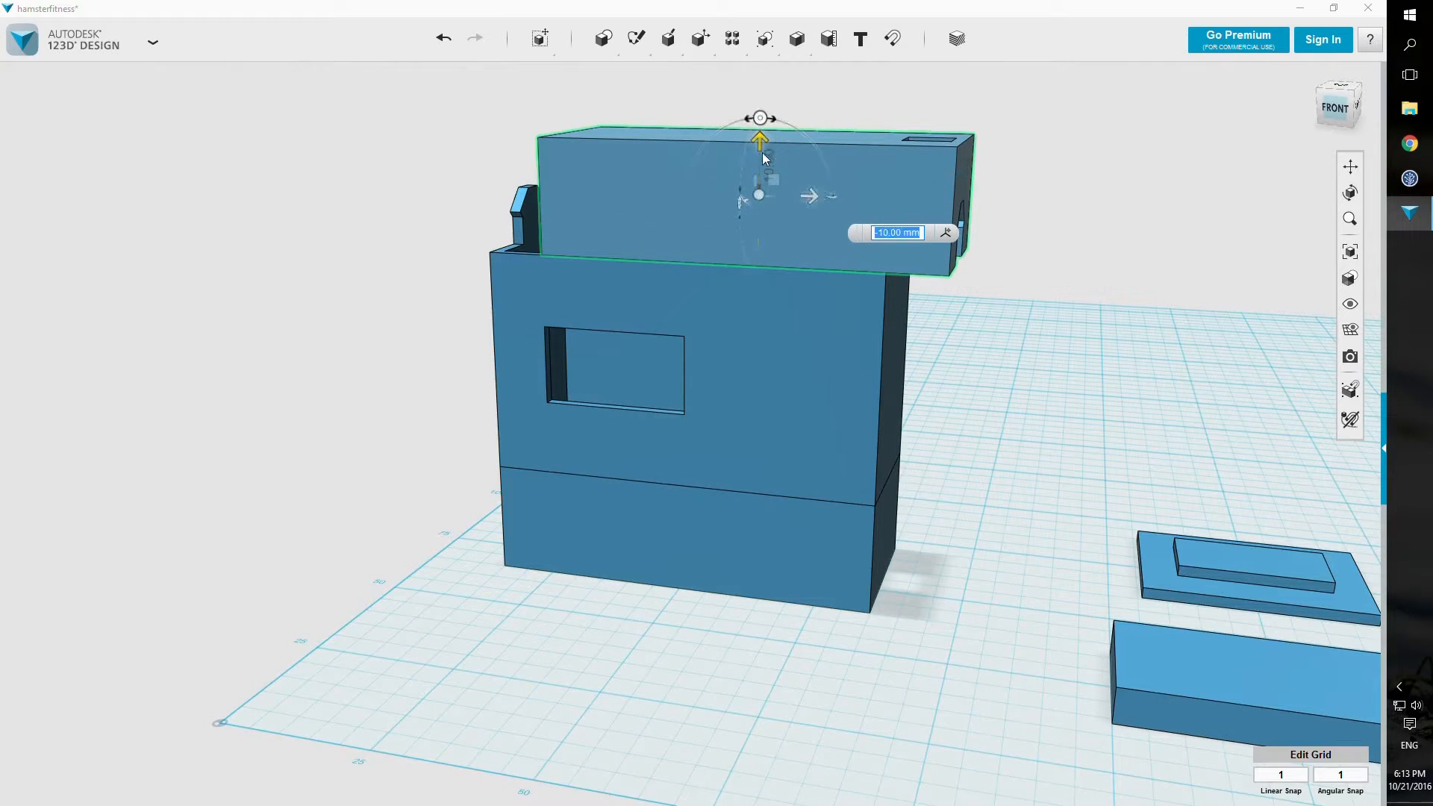
drag(799, 198, 755, 196)
click(998, 226)
right_drag(1156, 245, 632, 320)
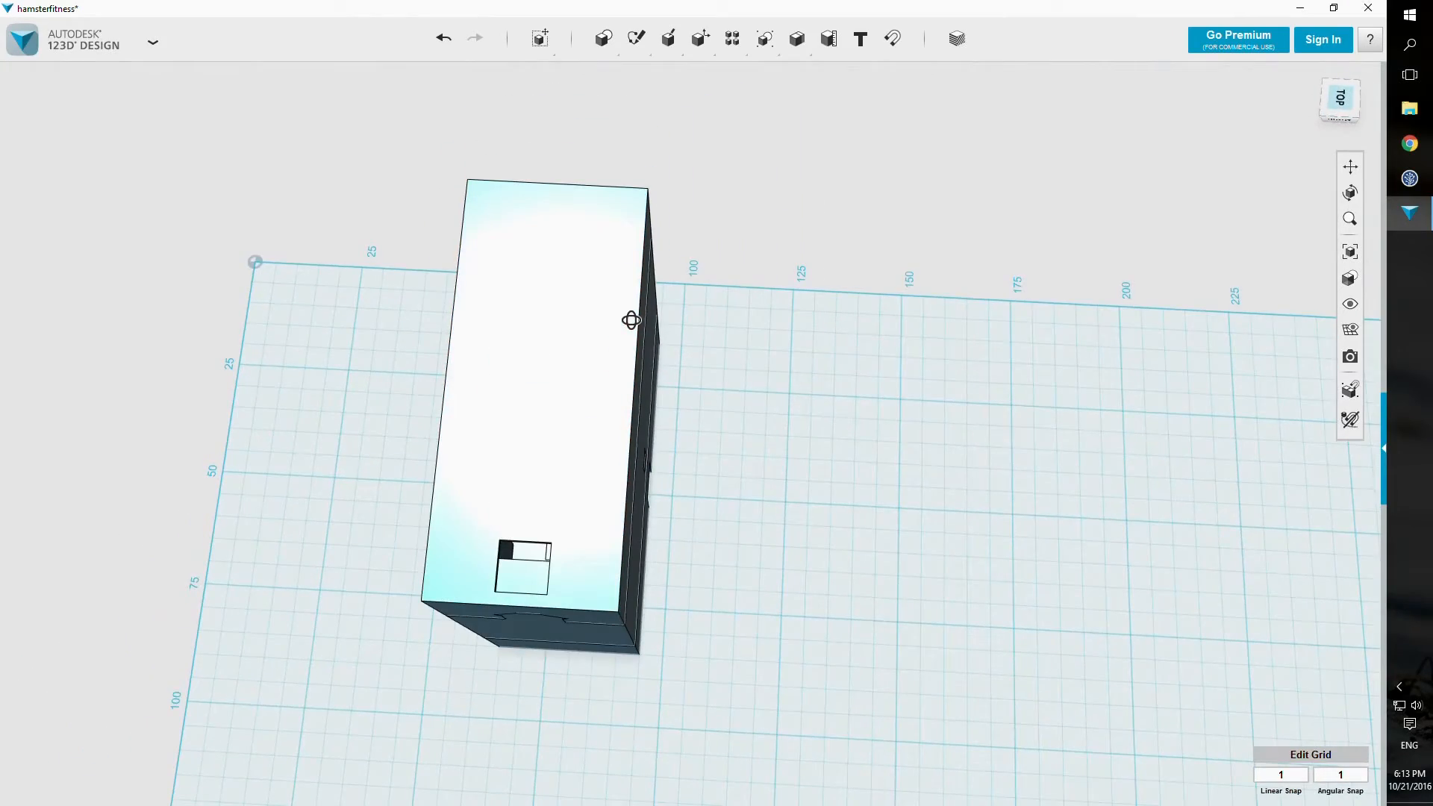
right_drag(647, 317, 1114, 361)
Step: Save the hamsterfitness design to the computer
click(154, 43)
mouse_move(116, 134)
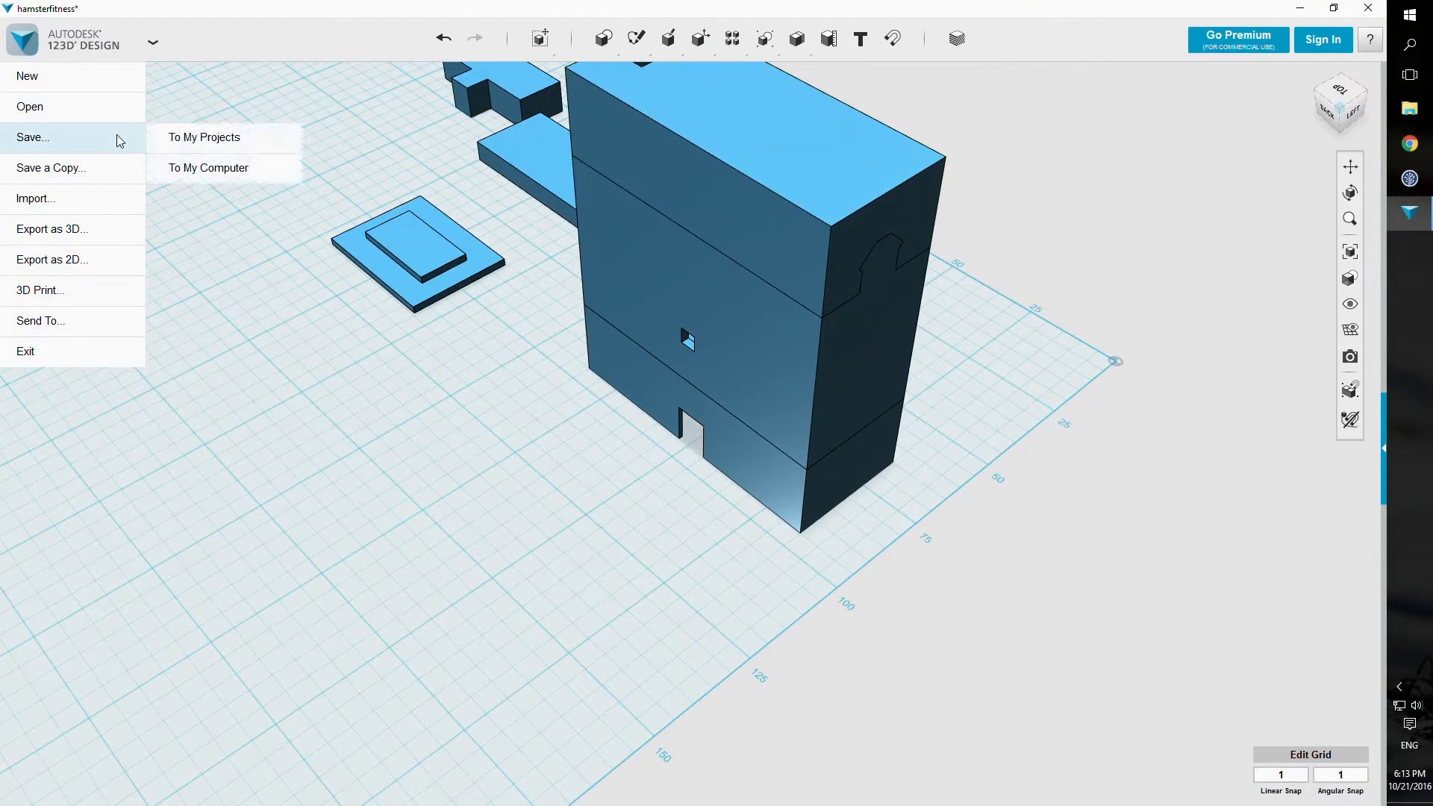
click(195, 171)
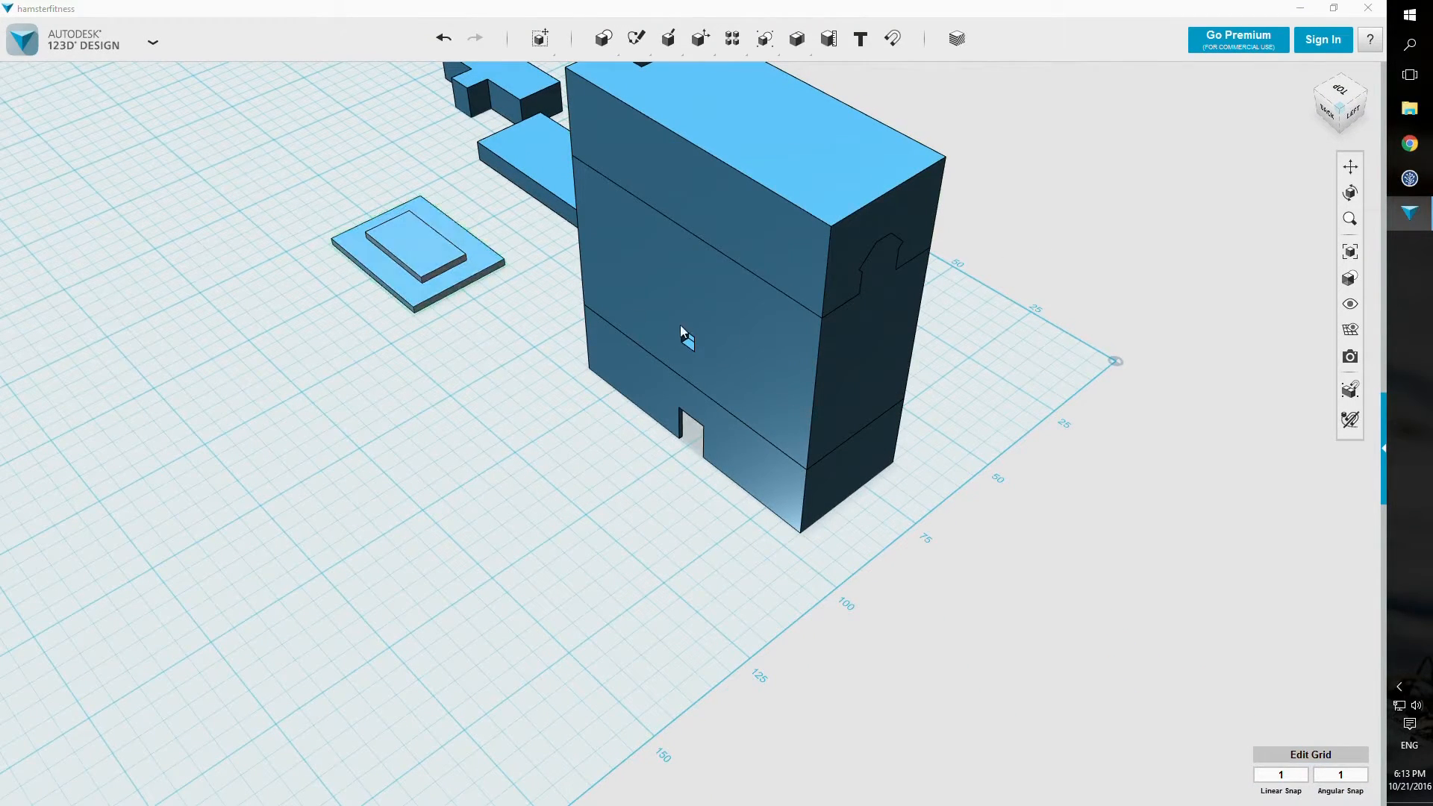
Step: Turn the lid upside down and move it 50 mm out in front of the body
right_drag(1038, 324, 854, 268)
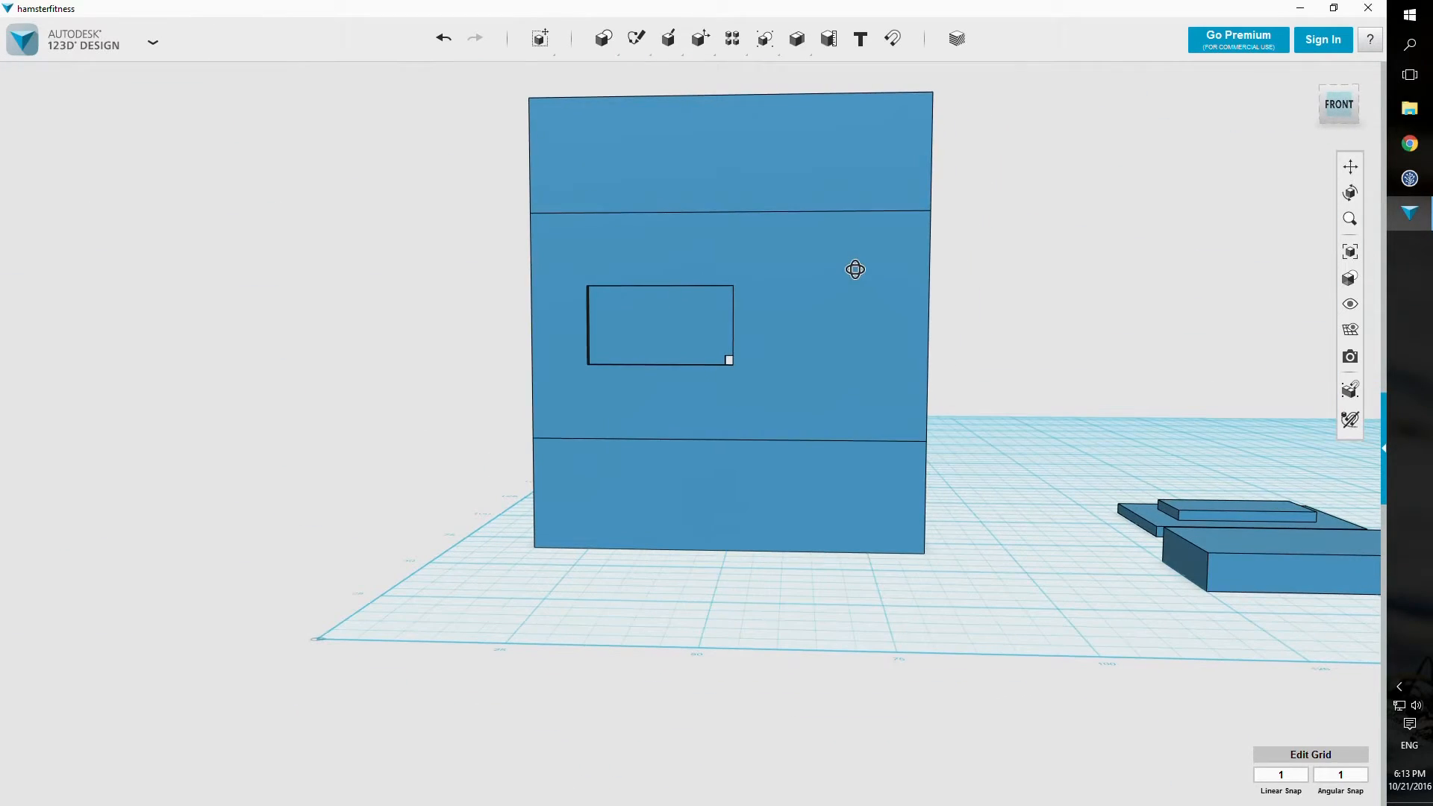
mouse_move(1075, 336)
right_down()
mouse_move(1088, 356)
mouse_move(1068, 355)
right_up()
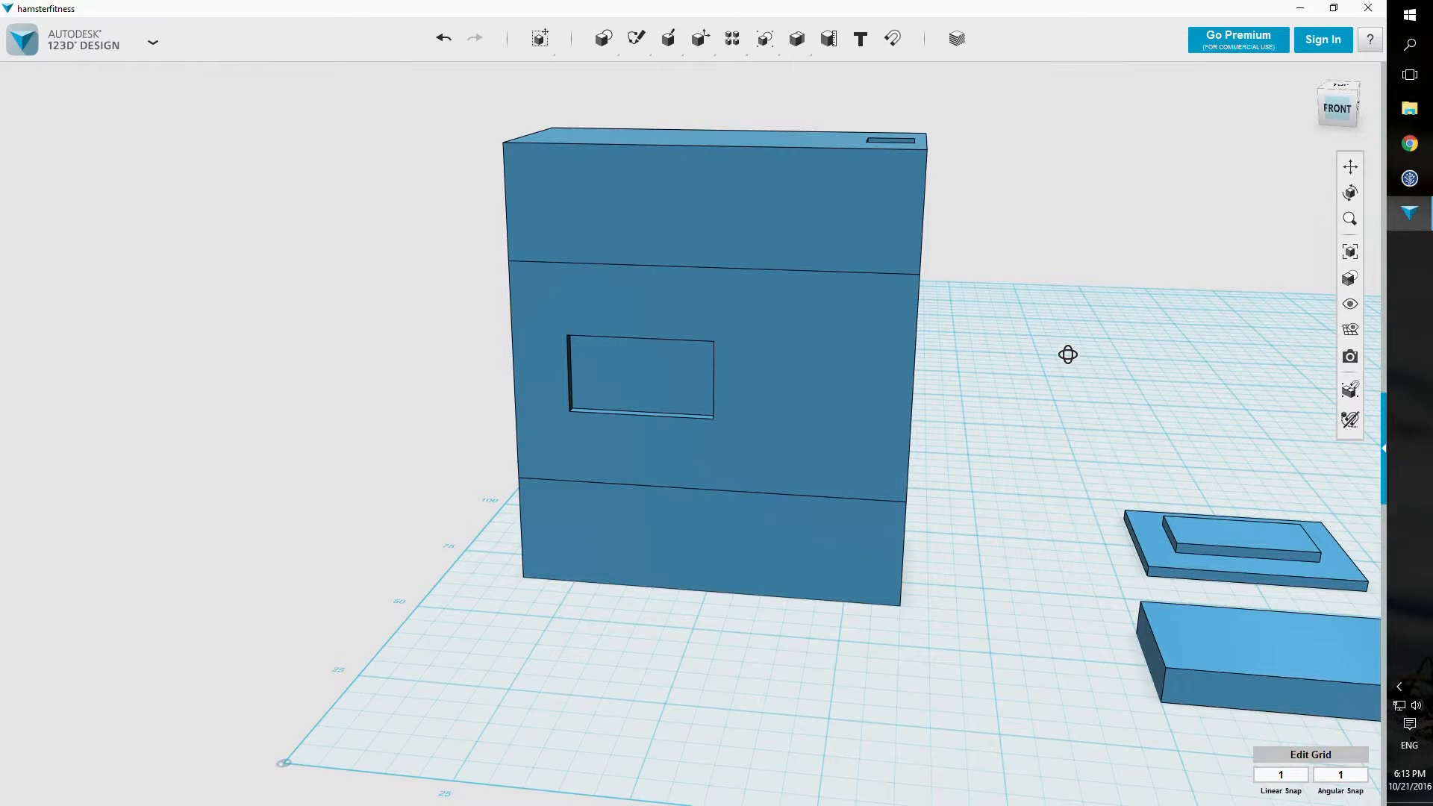
mouse_move(1069, 354)
right_down()
mouse_move(1046, 366)
mouse_move(1020, 429)
mouse_move(1009, 540)
mouse_move(1049, 369)
right_up()
click(774, 269)
click(583, 772)
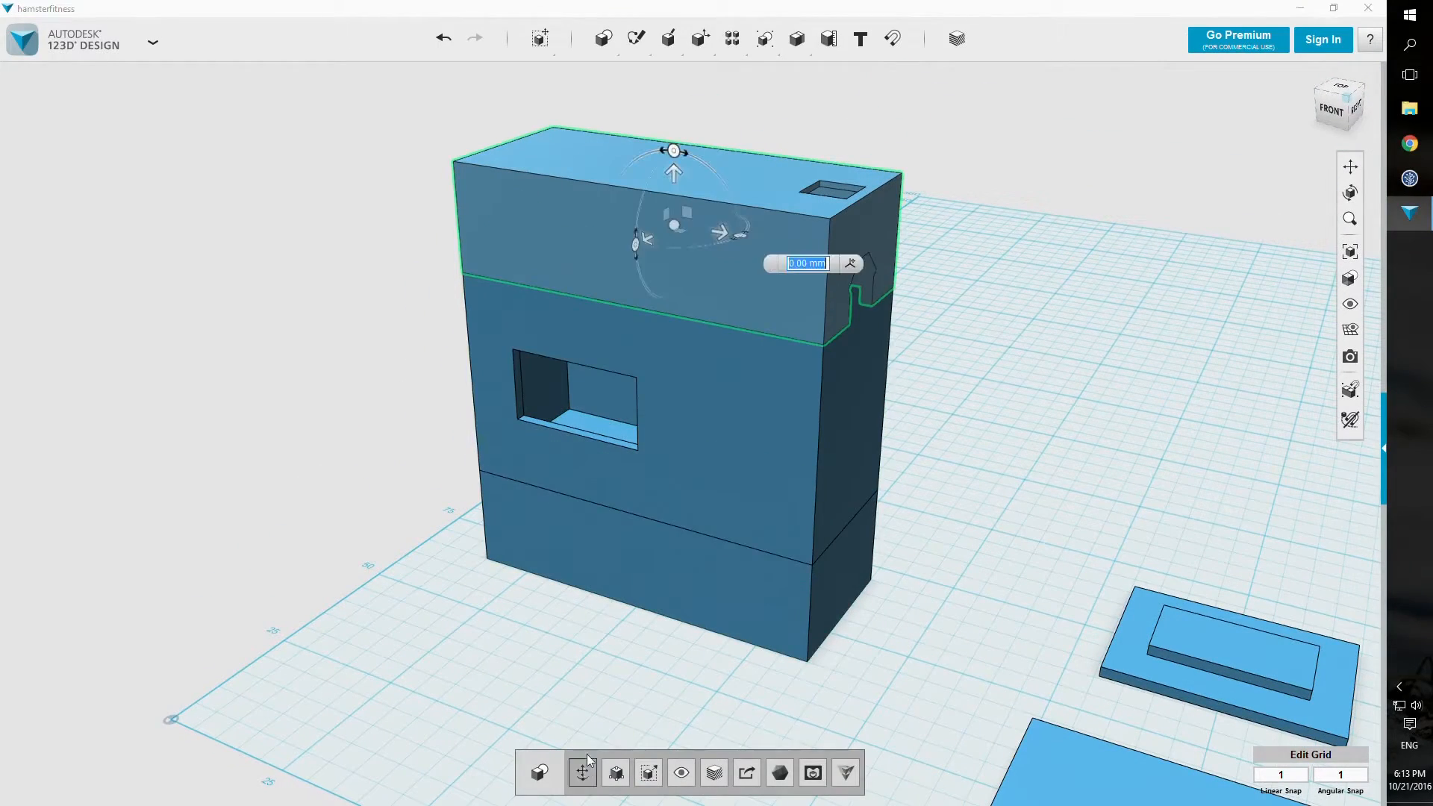
drag(634, 247, 527, 276)
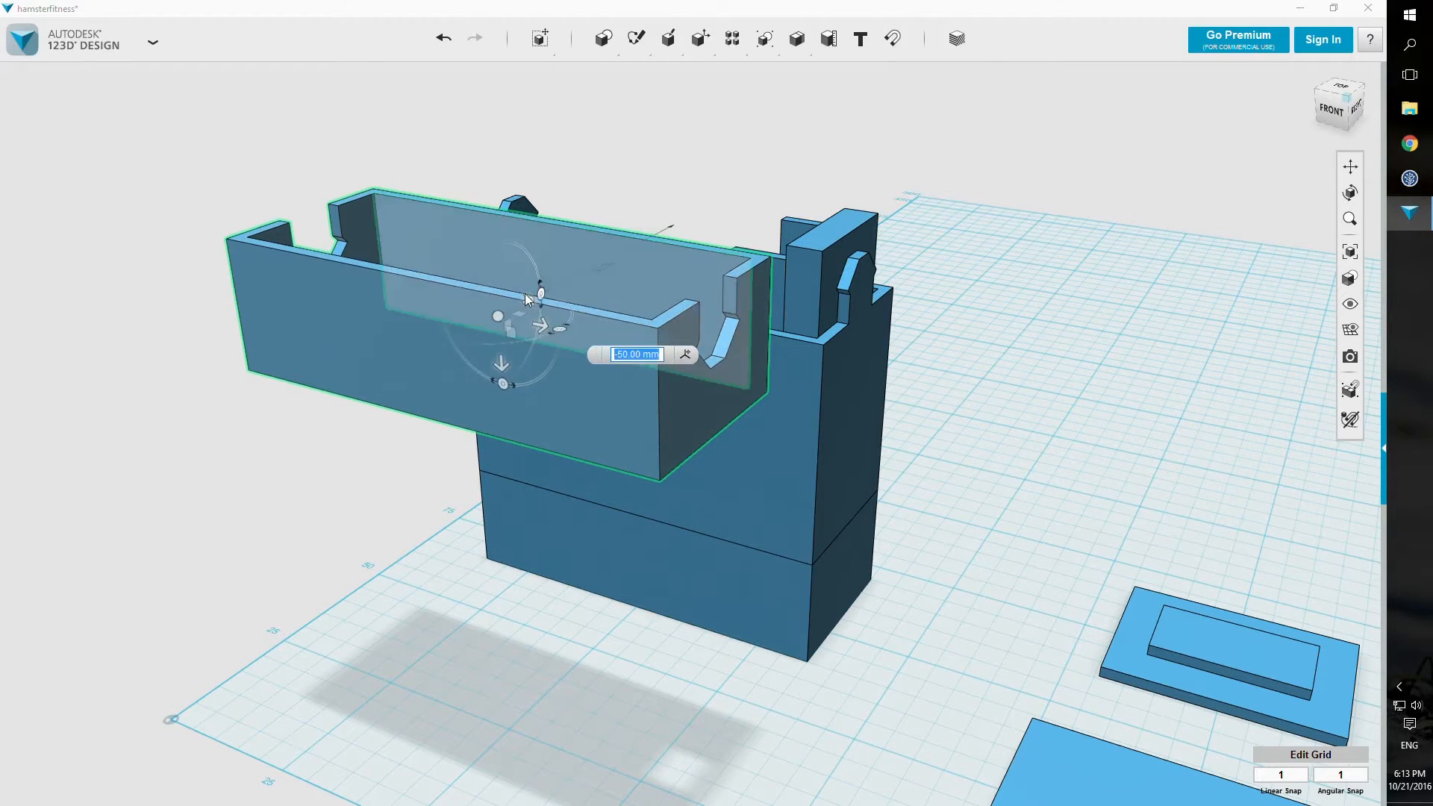
Step: Lower the upside-down lid until it rests on the grid
drag(506, 362, 557, 683)
right_drag(986, 590, 1001, 522)
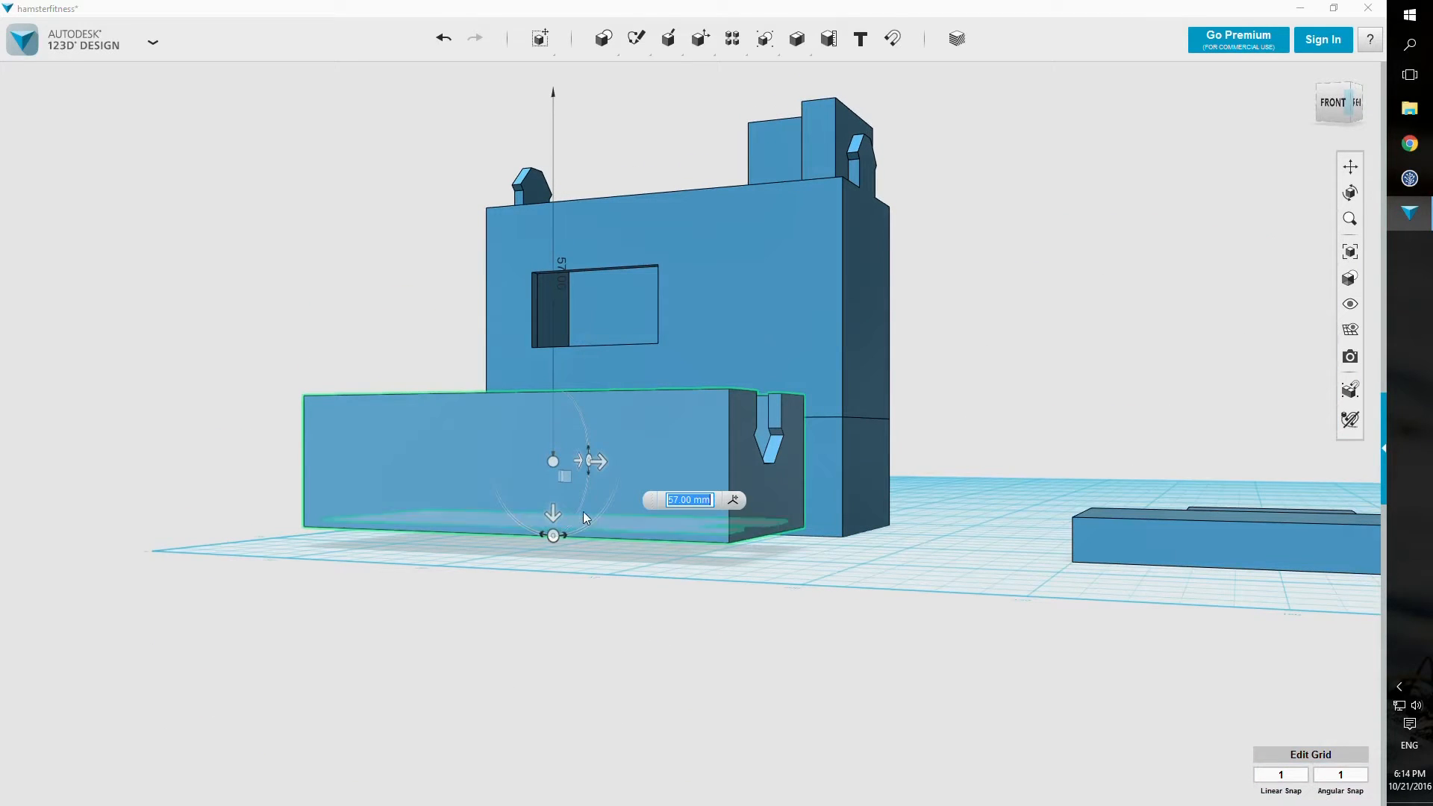
drag(558, 514, 558, 531)
click(964, 508)
Step: Delete the three loose plates and blocks inside the hollow body
right_drag(1038, 424, 857, 528)
click(464, 365)
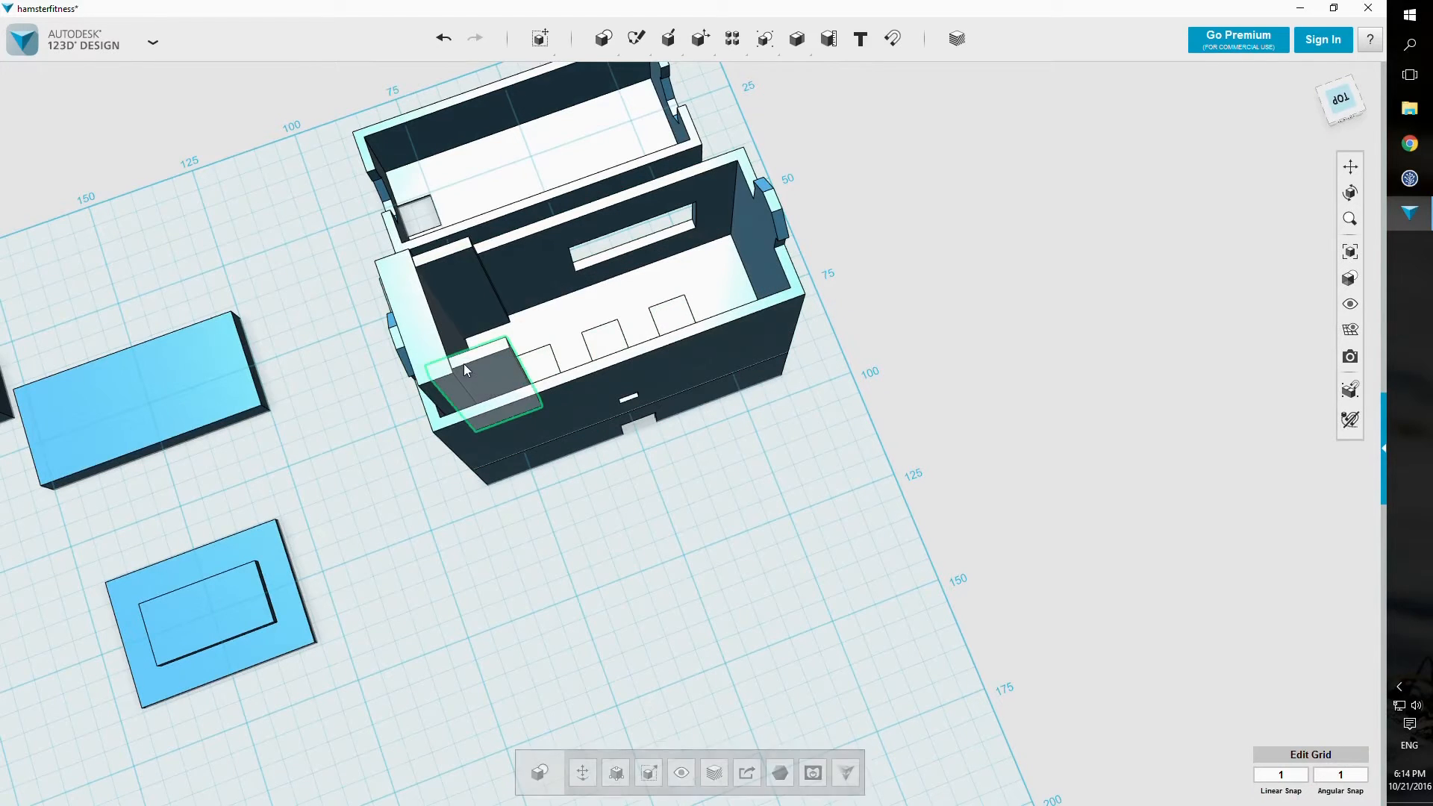
key(Delete)
click(437, 284)
key(Delete)
click(419, 313)
key(Delete)
Step: Move the hollow body off the base to a free spot behind it and lower it onto the grid
right_drag(777, 469, 648, 347)
click(571, 254)
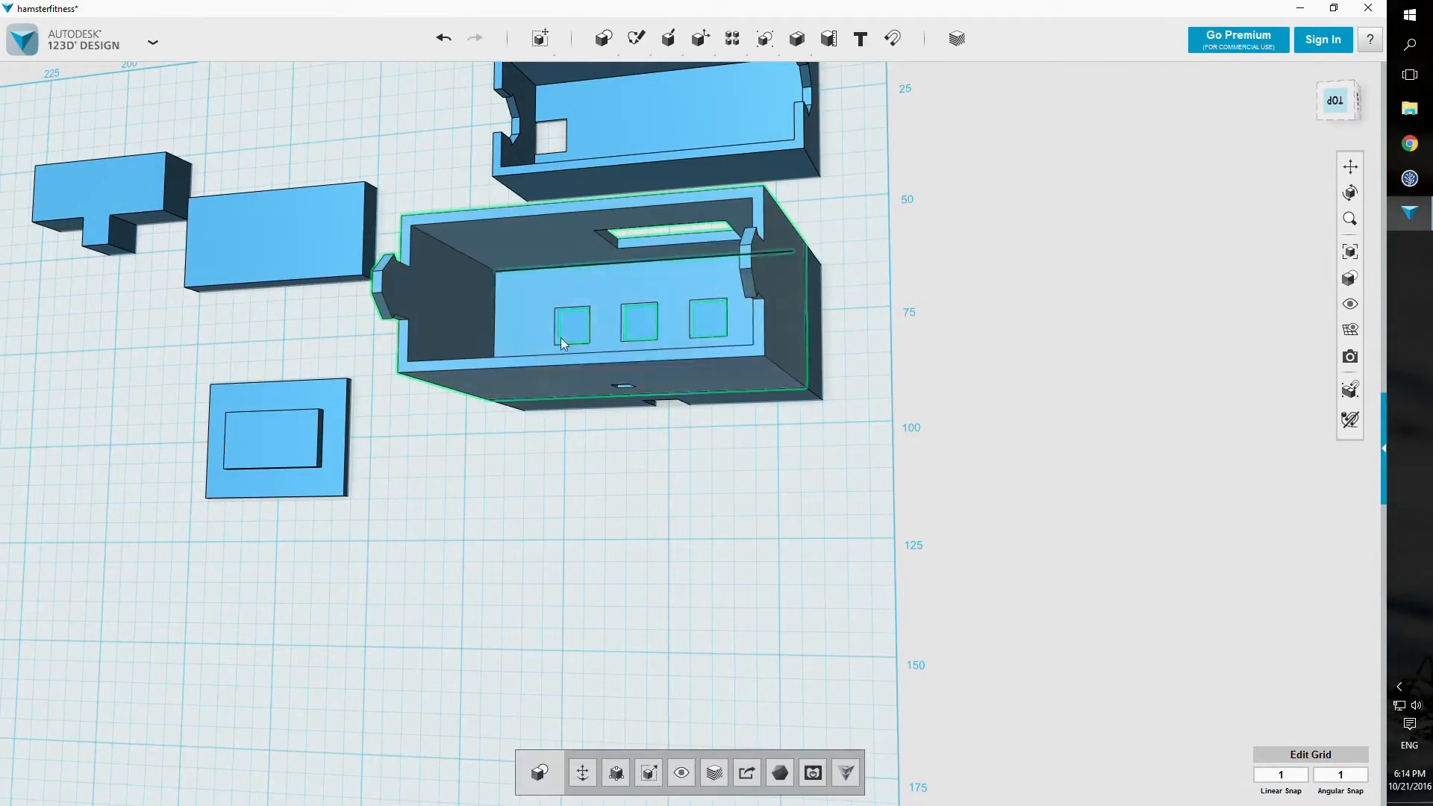
click(584, 771)
drag(602, 250, 635, 512)
right_drag(918, 435, 915, 304)
drag(592, 248, 633, 345)
click(1032, 288)
Step: Examine the separated lid, pegged base and hollow body from above, below and the sides
right_drag(1032, 288, 548, 489)
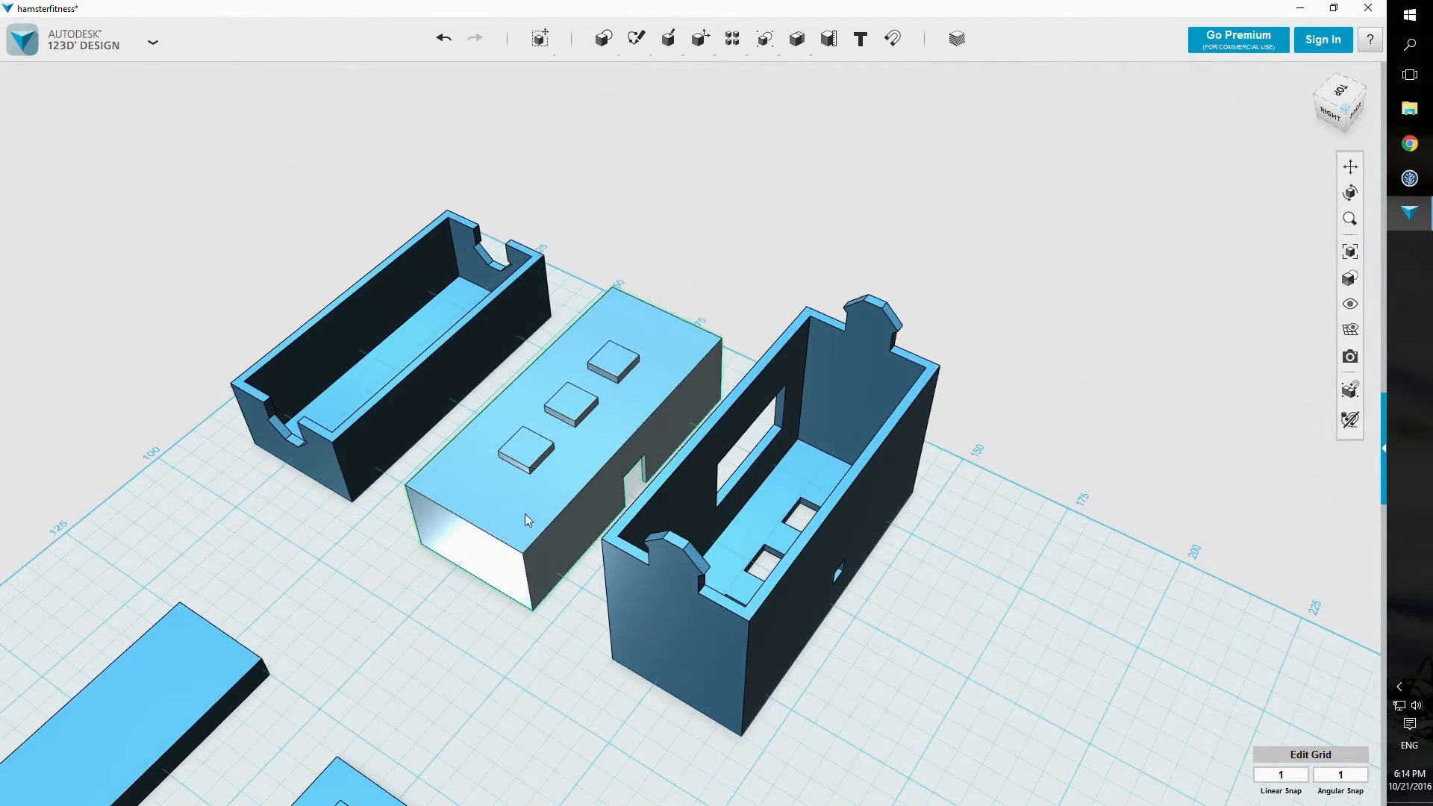
right_drag(577, 550, 632, 365)
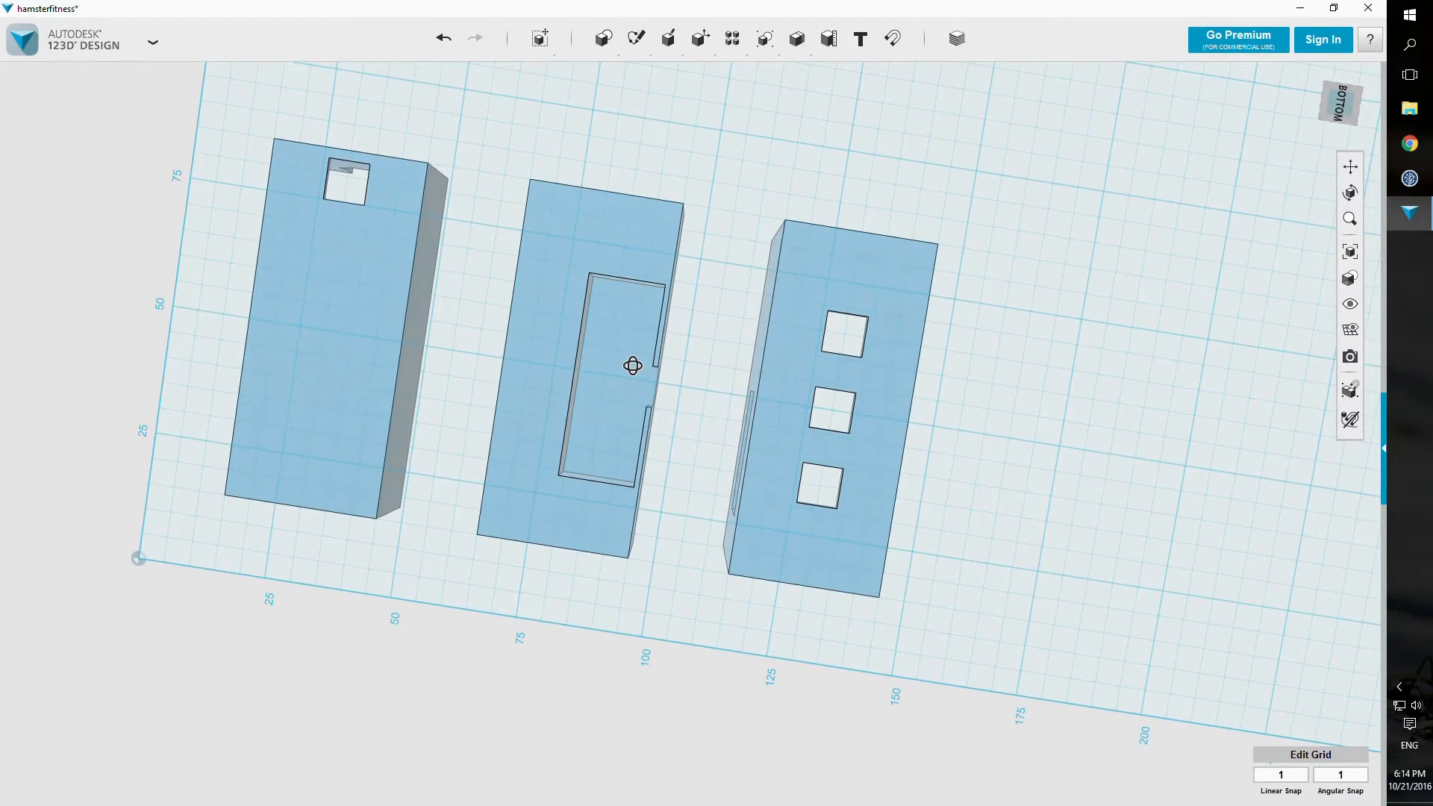
right_drag(623, 382, 767, 276)
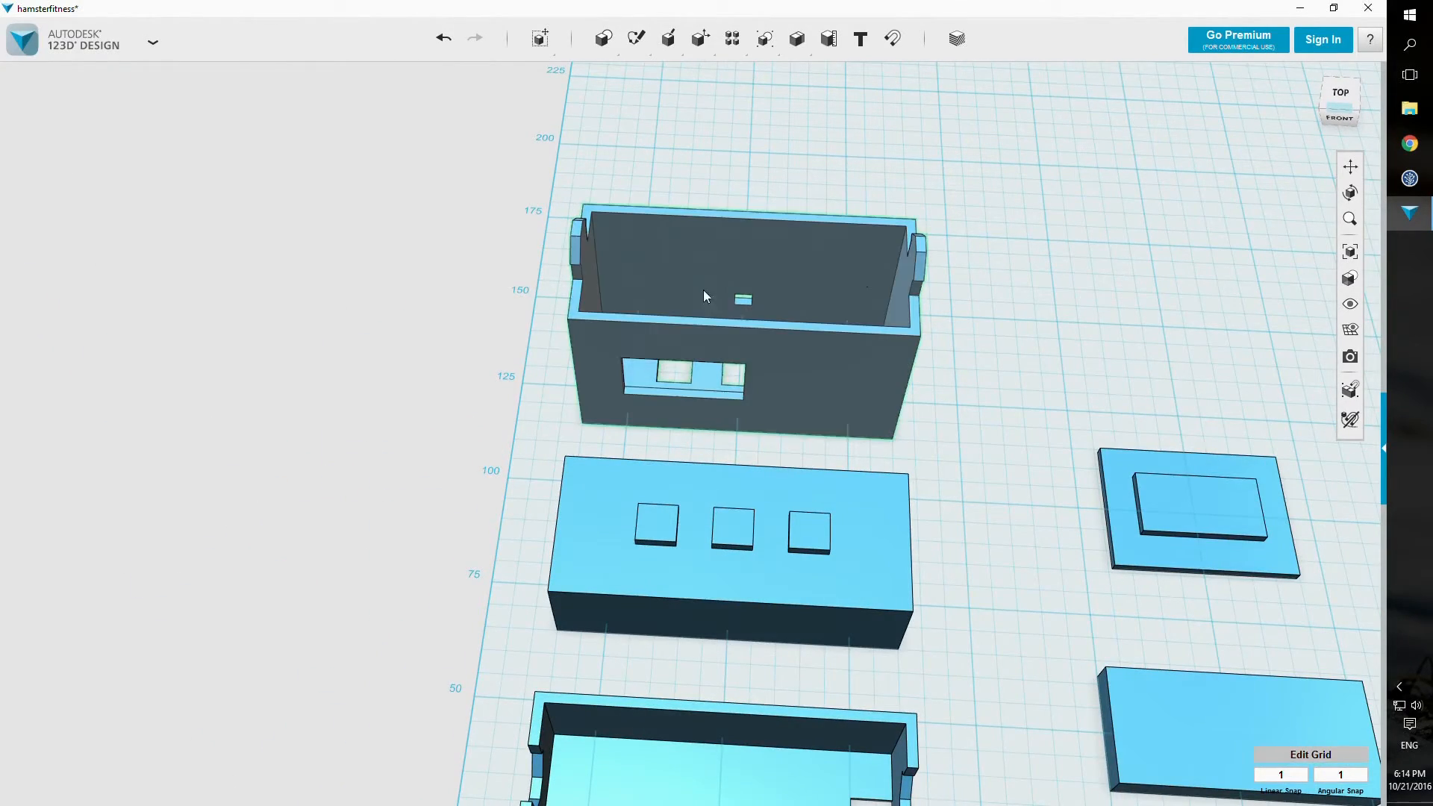
right_drag(870, 332, 888, 382)
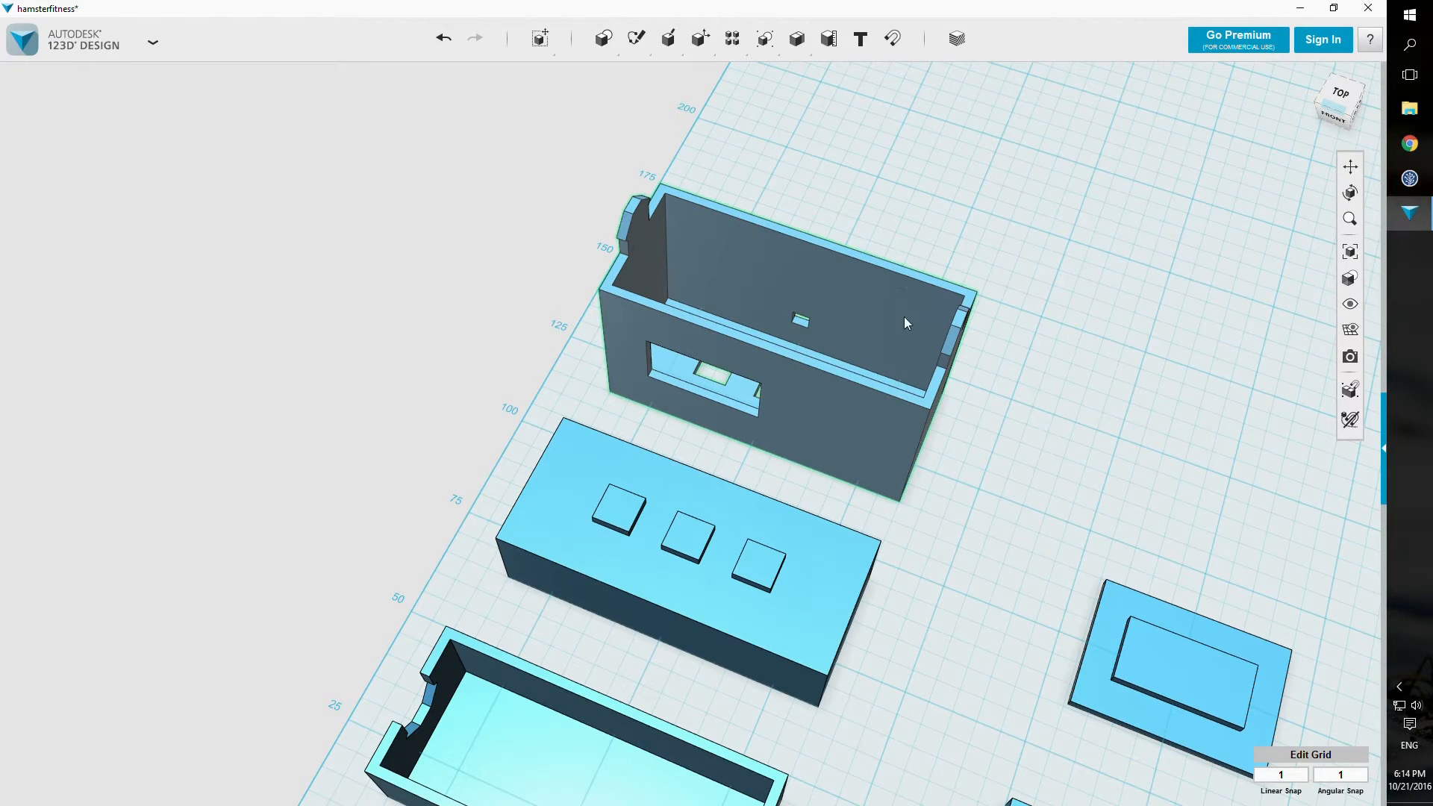
mouse_move(924, 400)
right_down()
mouse_move(934, 333)
mouse_move(960, 381)
mouse_move(947, 410)
right_up()
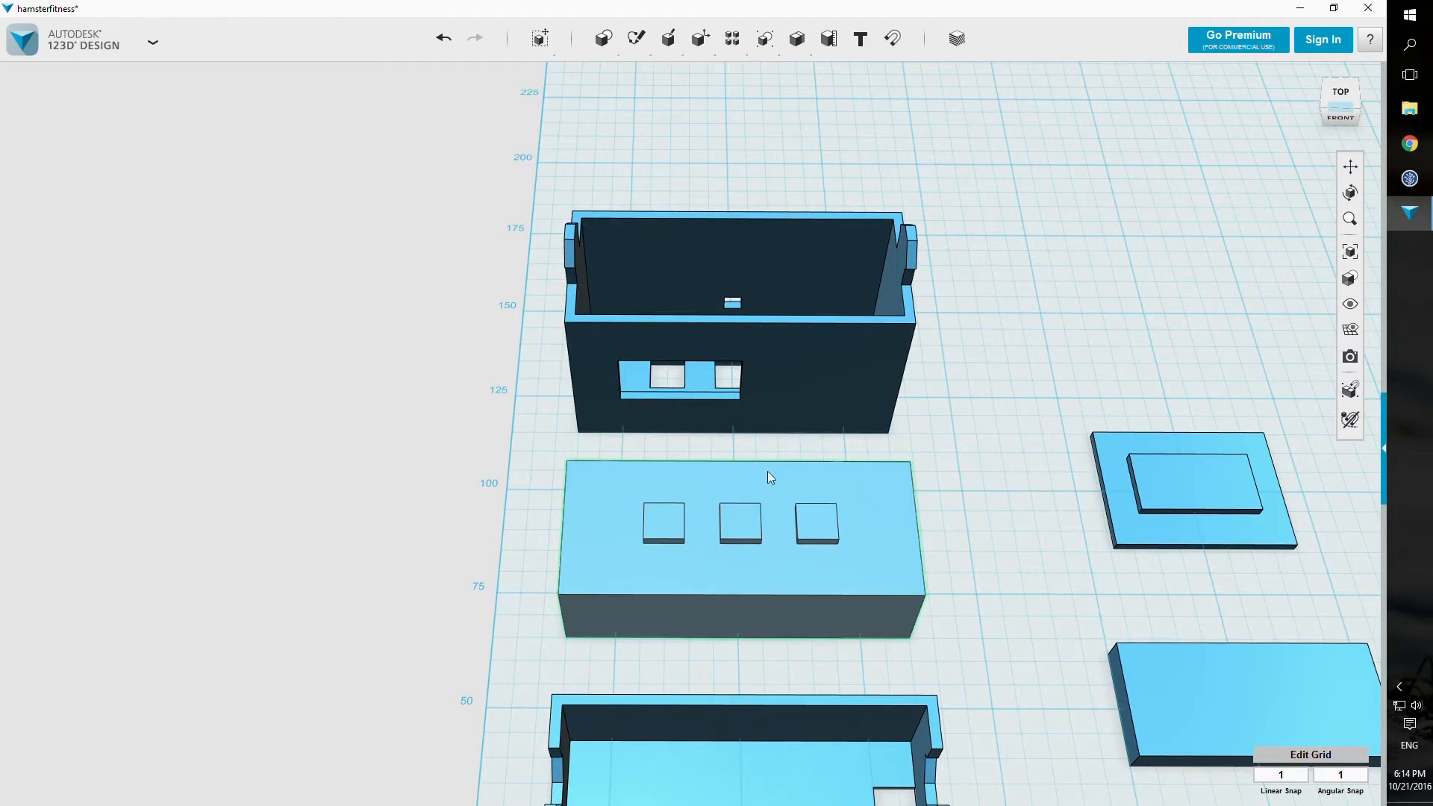
right_drag(810, 495, 648, 426)
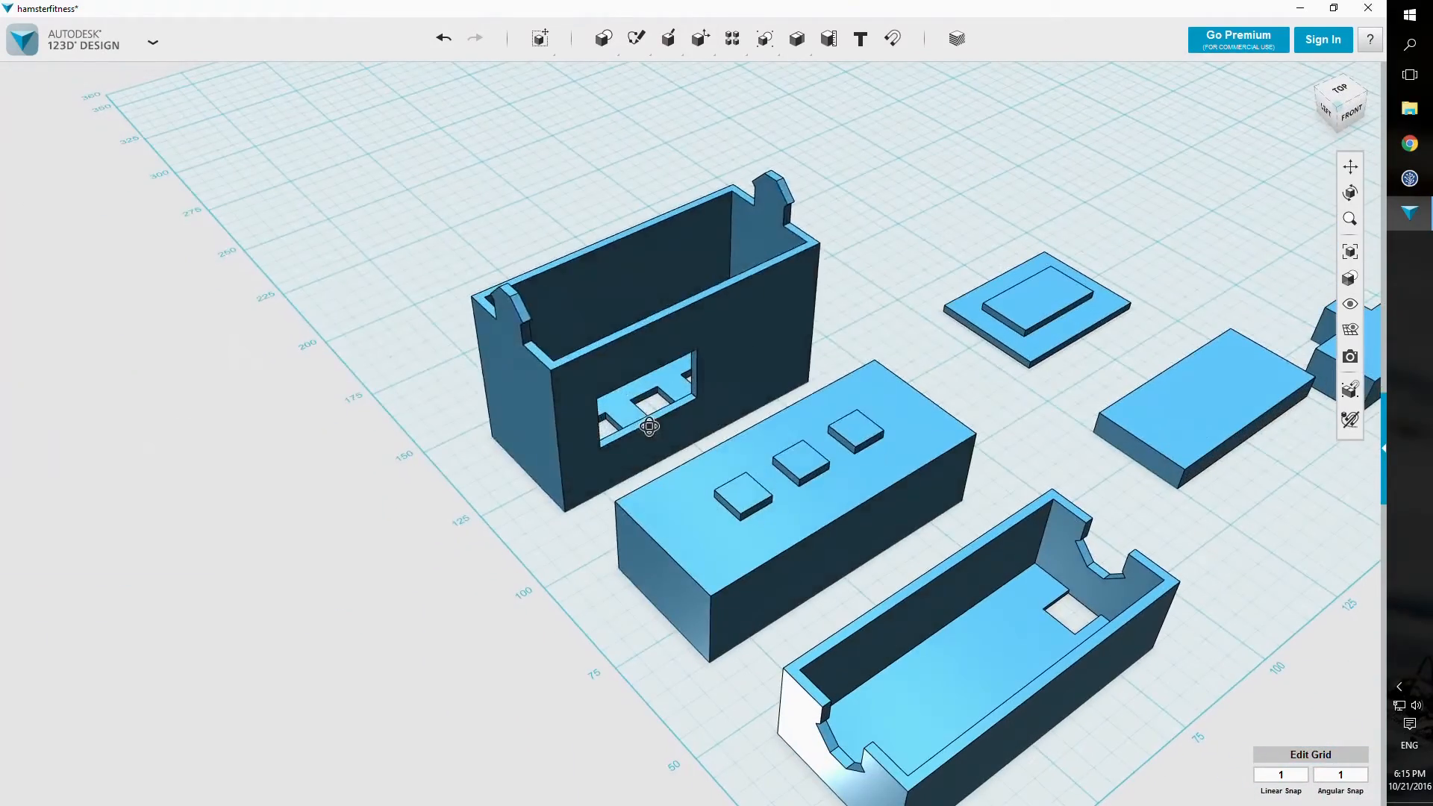
right_drag(1207, 339, 1104, 281)
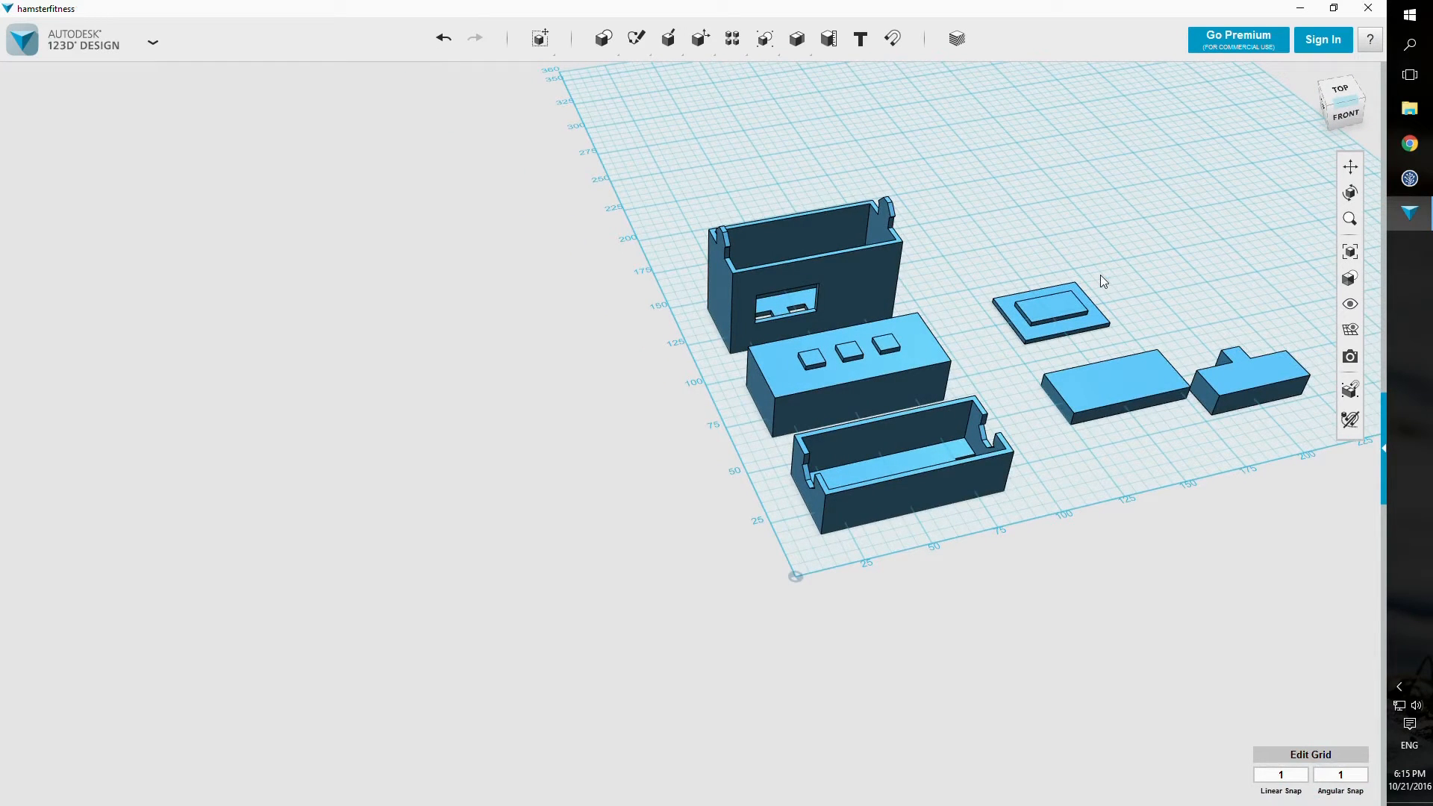
Step: Delete the three loose reference parts, the hollow body and the pegged base, leaving only the lid on the grid
mouse_move(1350, 303)
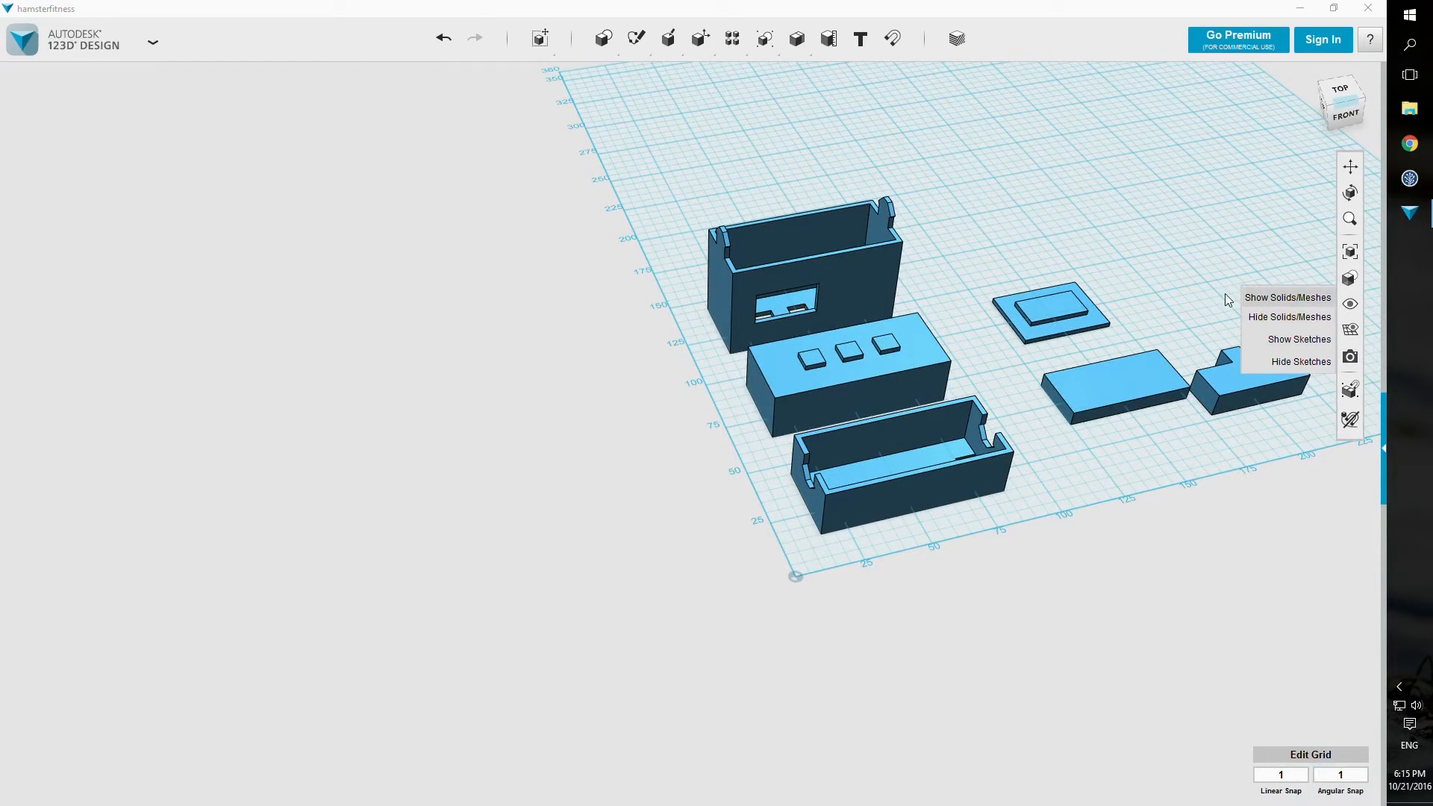
right_drag(1178, 204, 1162, 204)
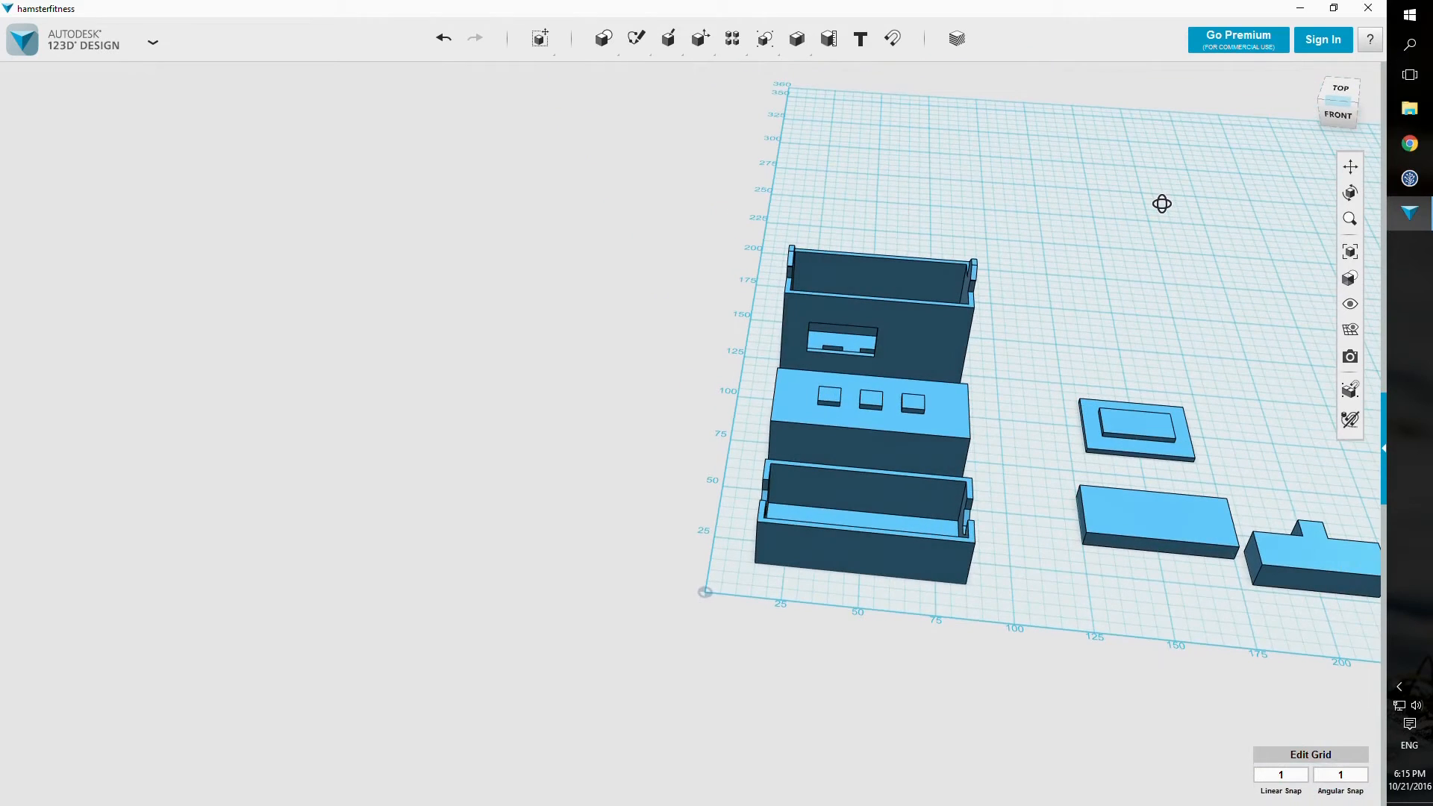
drag(1040, 314, 1311, 611)
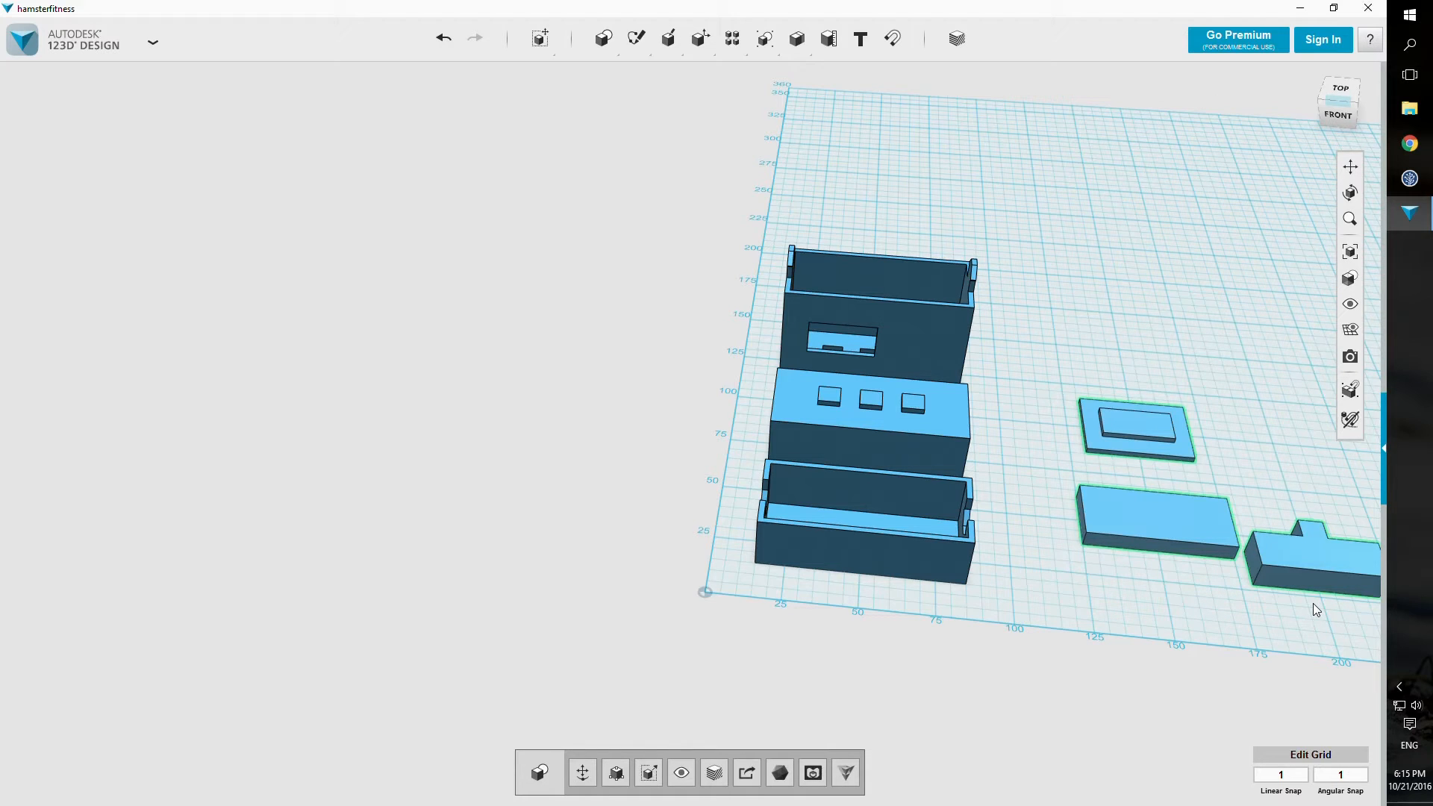
key(Delete)
drag(721, 229, 1023, 451)
key(Delete)
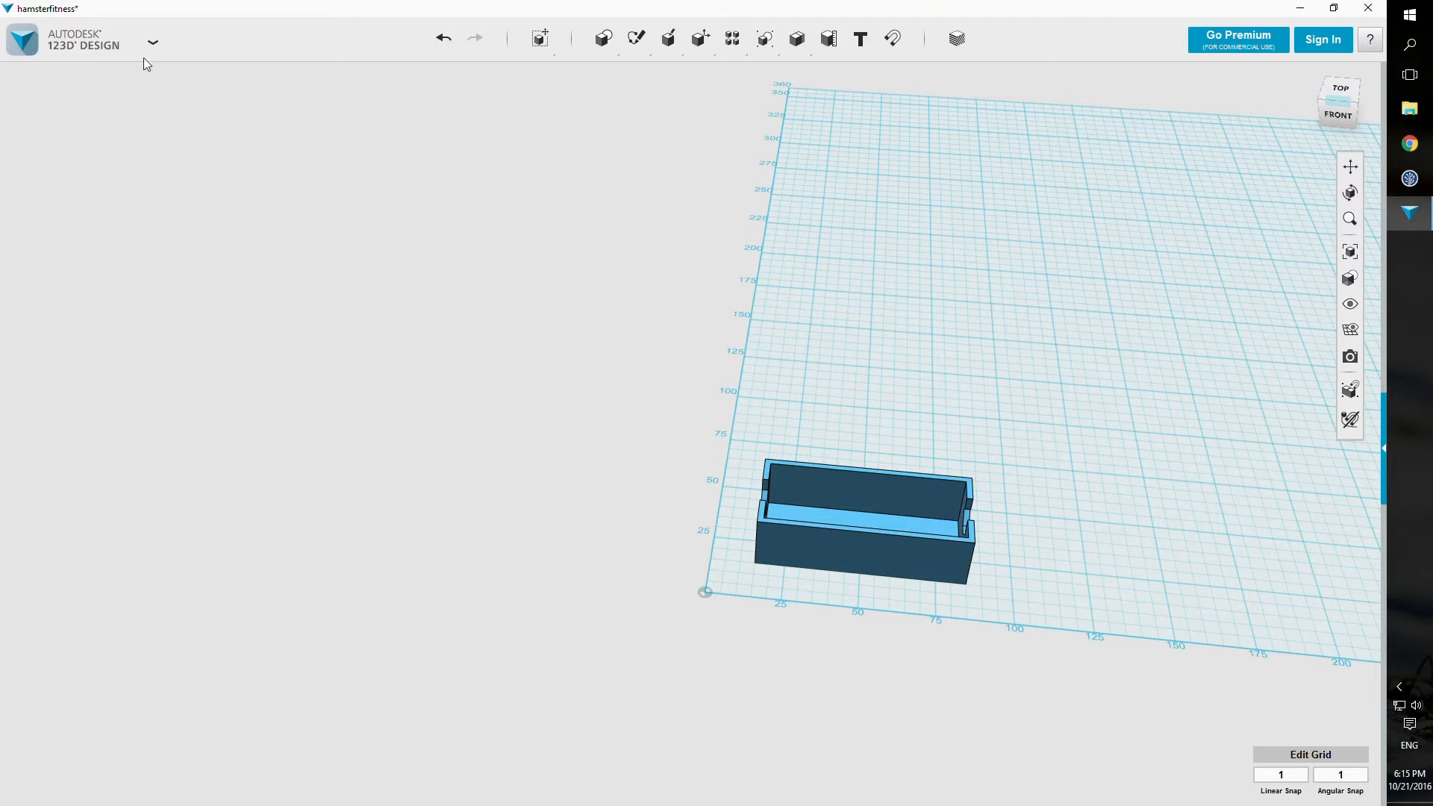
Step: Export the lid as an STL with fine mesh tessellation, named hamsterfitness-lid, in the designs folder
click(154, 43)
mouse_move(105, 226)
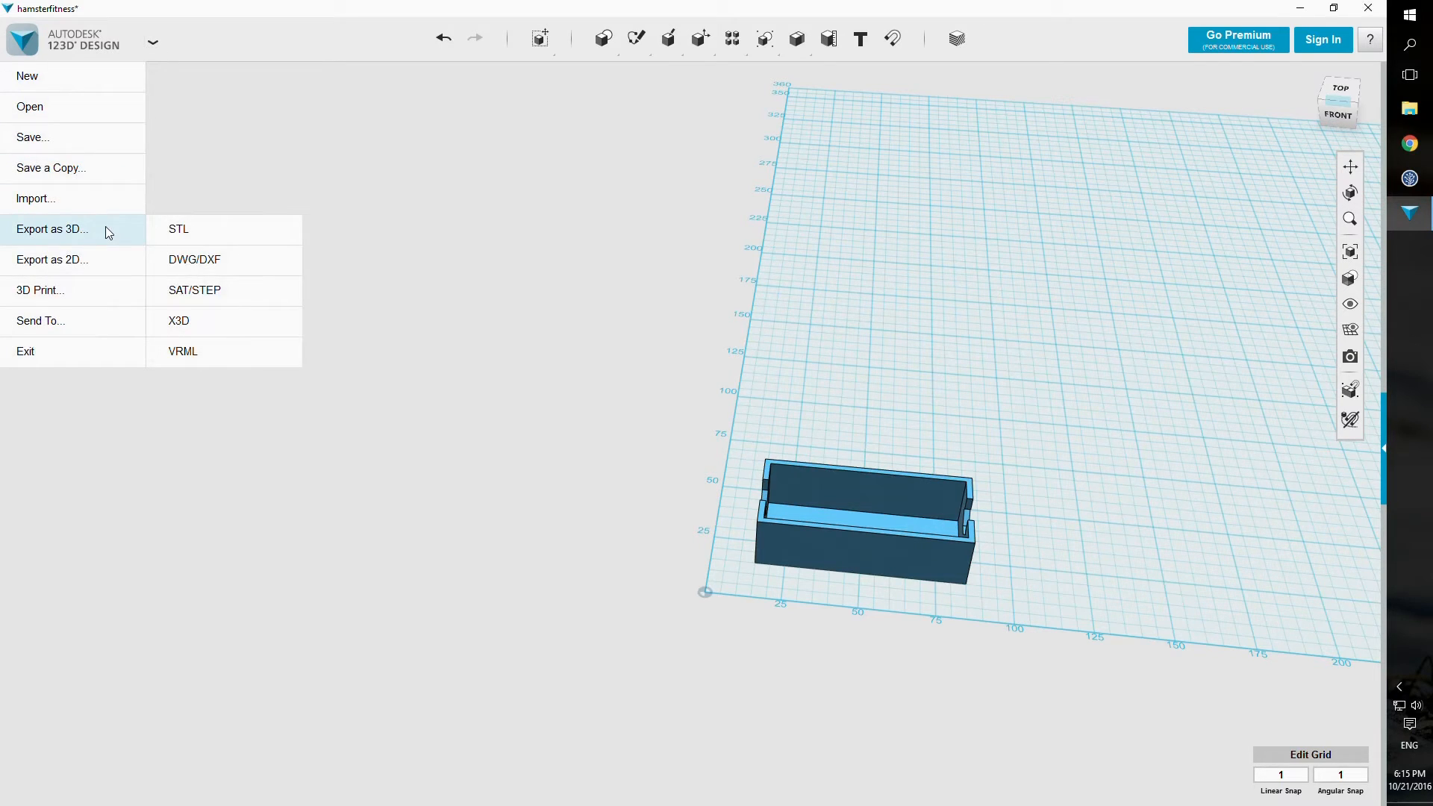
click(266, 239)
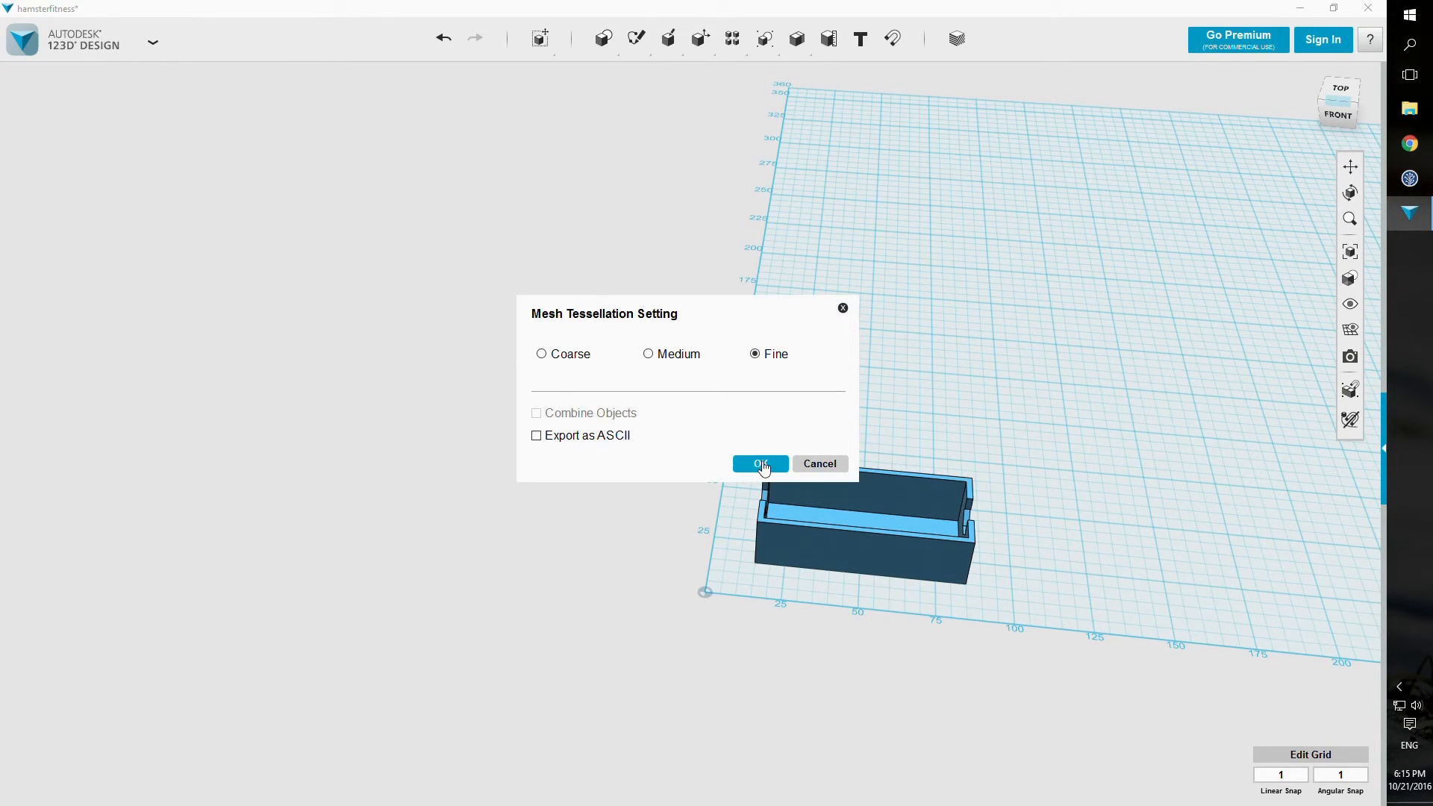
click(761, 465)
text(HAMNS)
key(BackSpace)
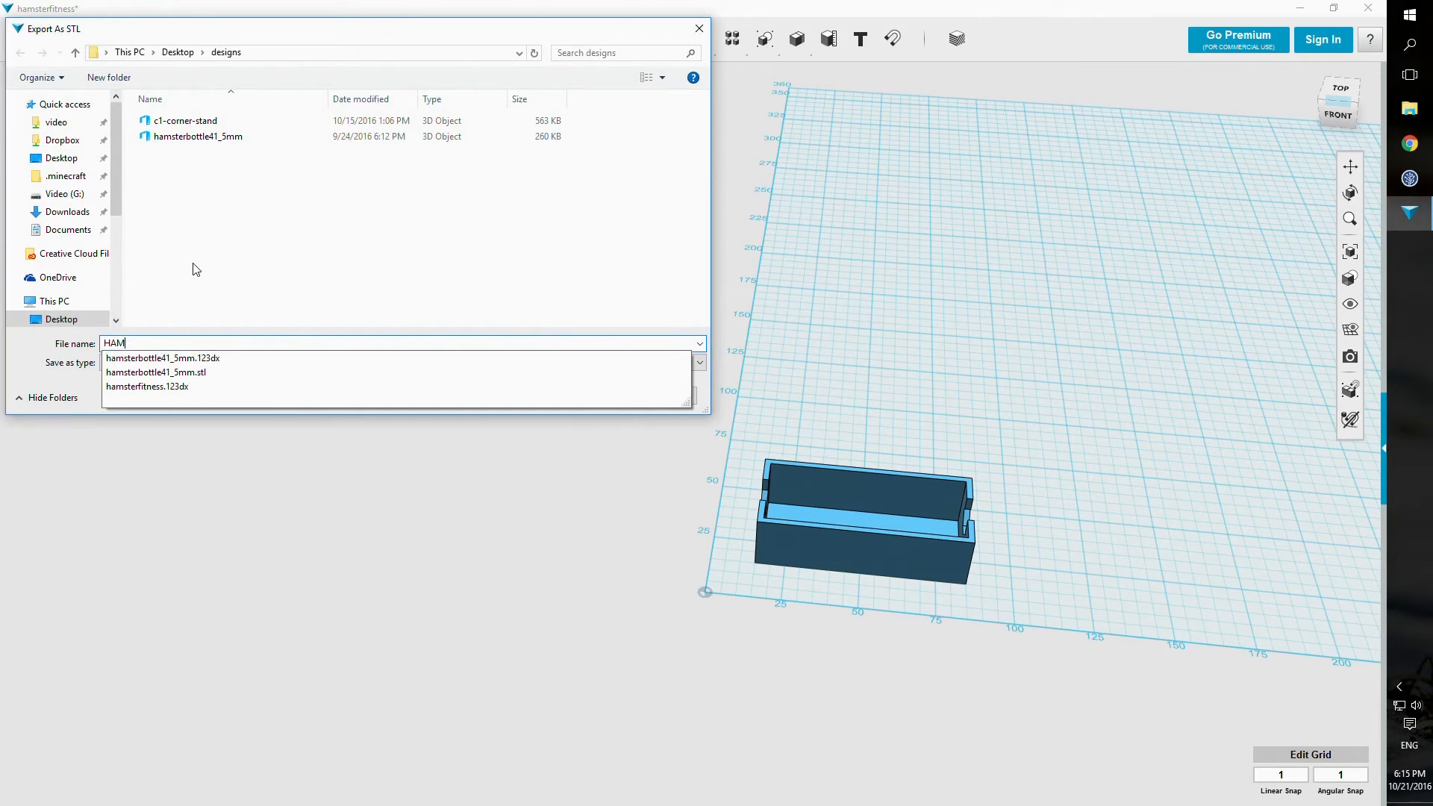
key(BackSpace)
key(BackSpace)
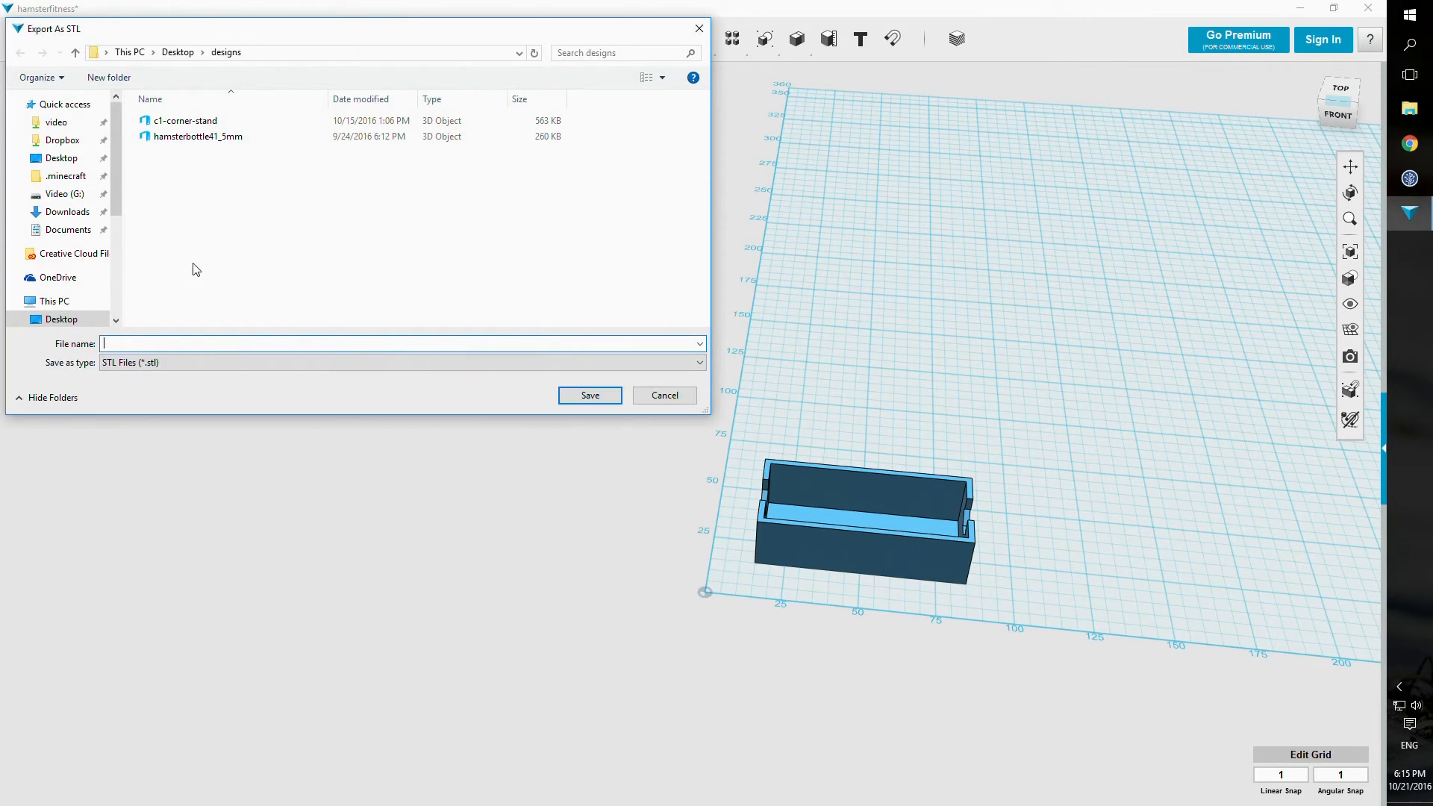
text(m)
key(BackSpace)
text(hamst)
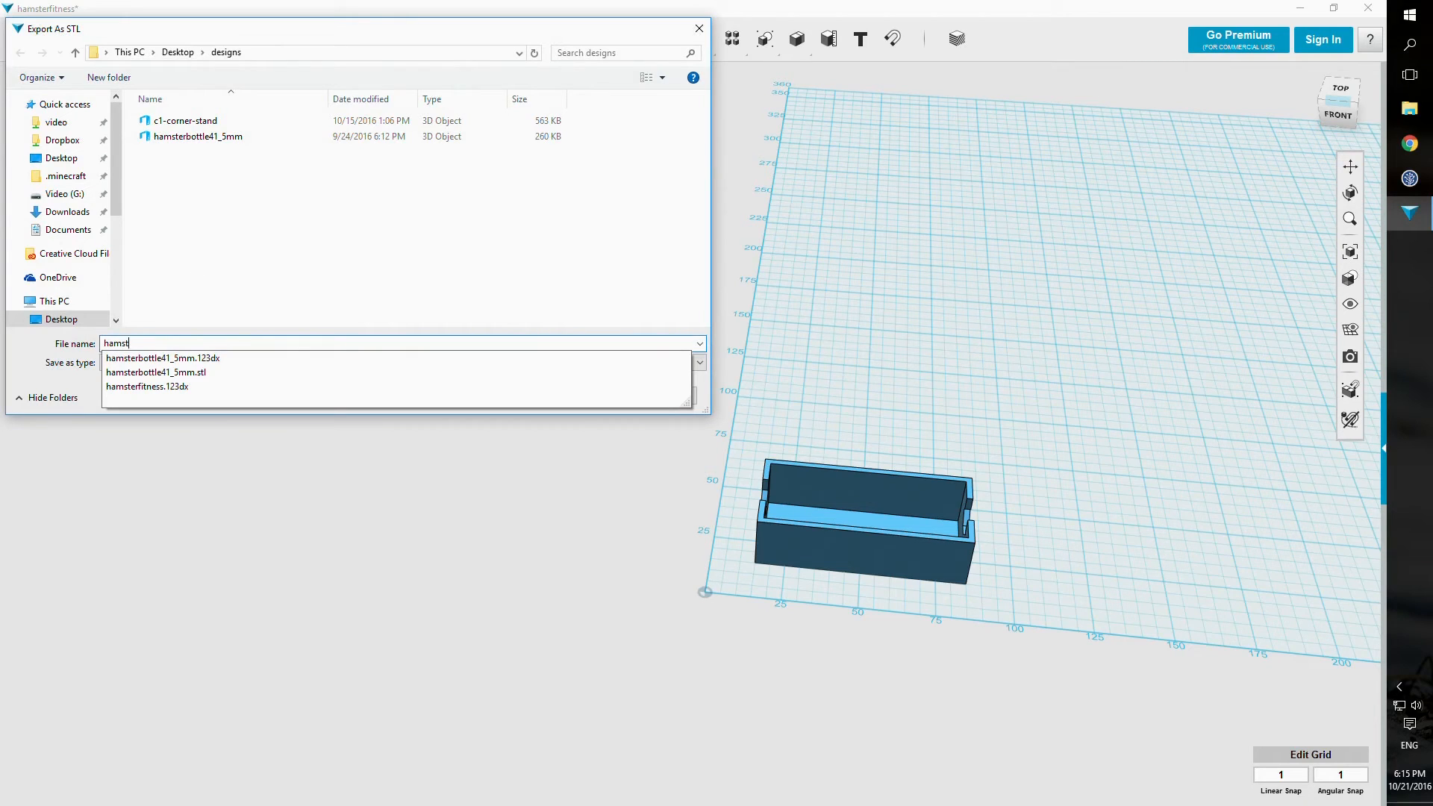
text(erfitness-)
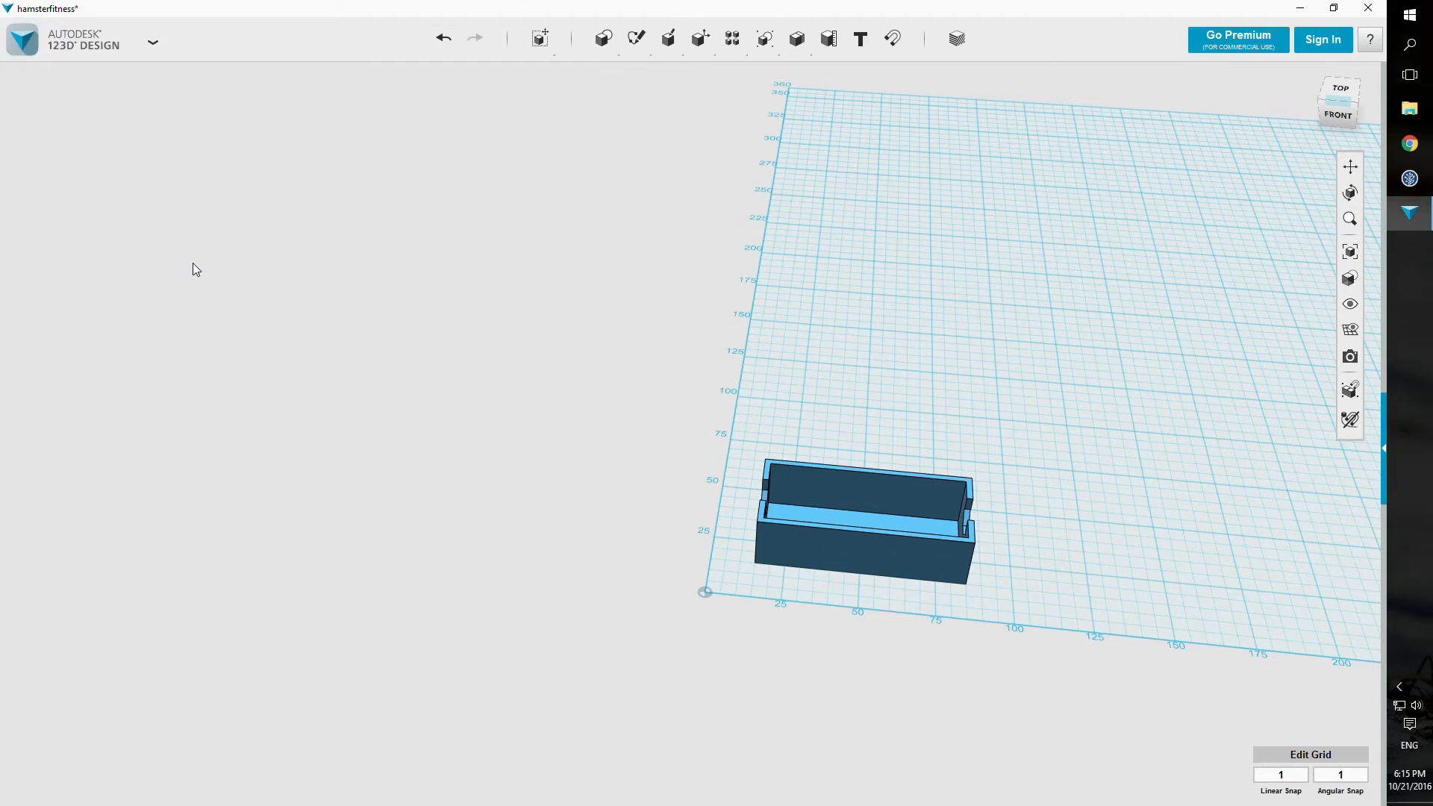
Step: Undo the deletion of the hollow body and base, and delete the lid and hollow body to isolate the pegged base
key(ctrl+z)
drag(1006, 570, 873, 519)
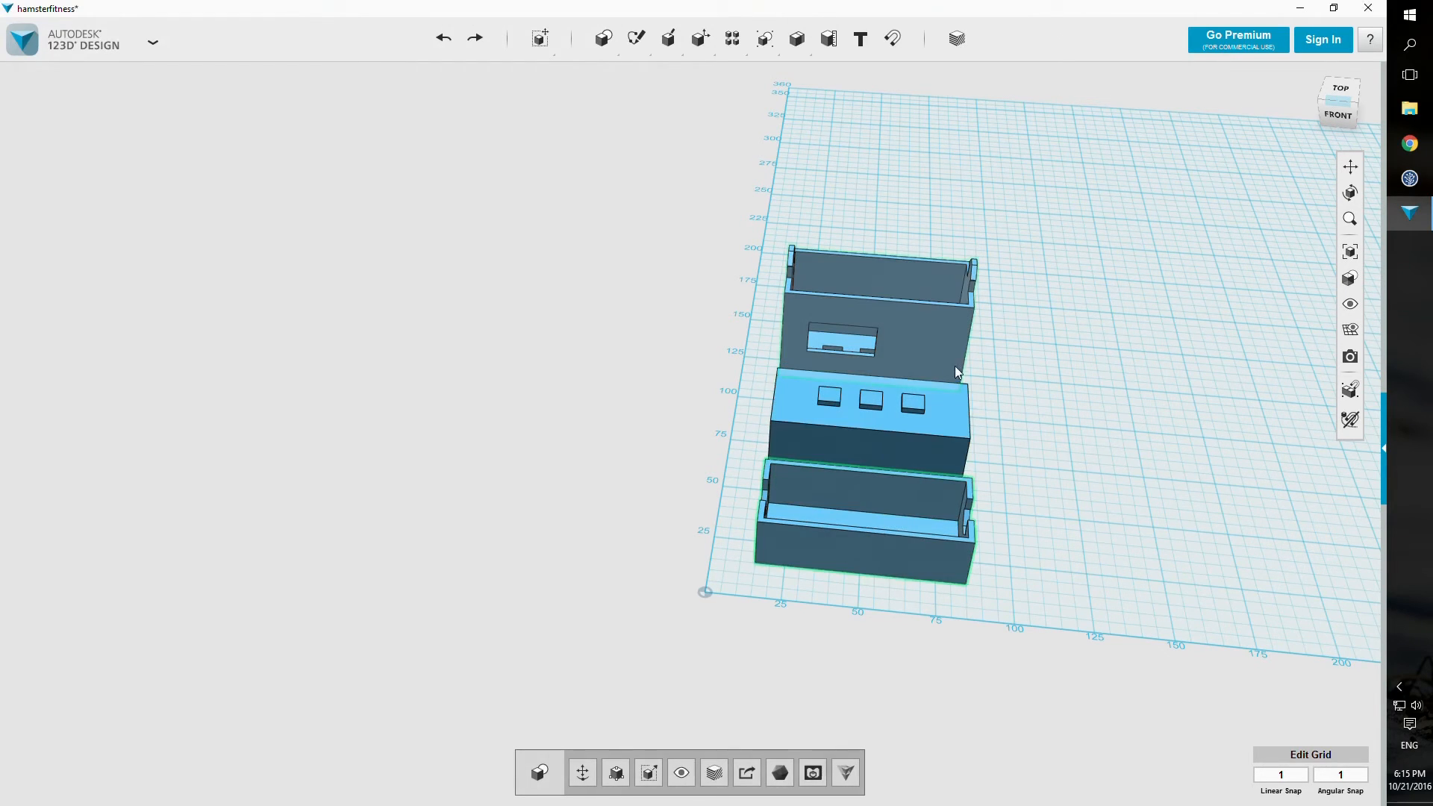
shift+click(956, 312)
key(Delete)
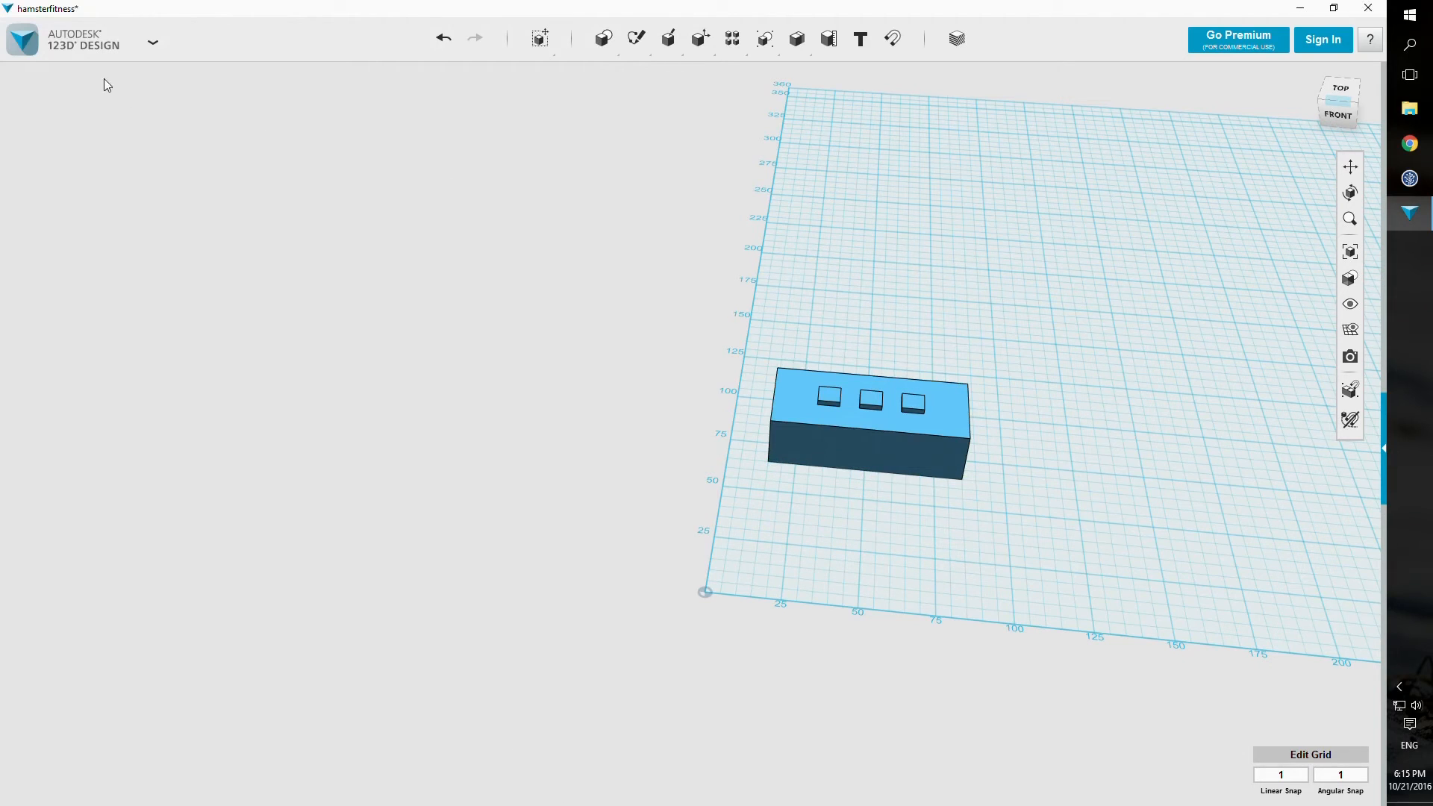
Step: Export the pegged base as a fine-tessellation STL named hamsterfitness-mount
click(153, 42)
mouse_move(128, 231)
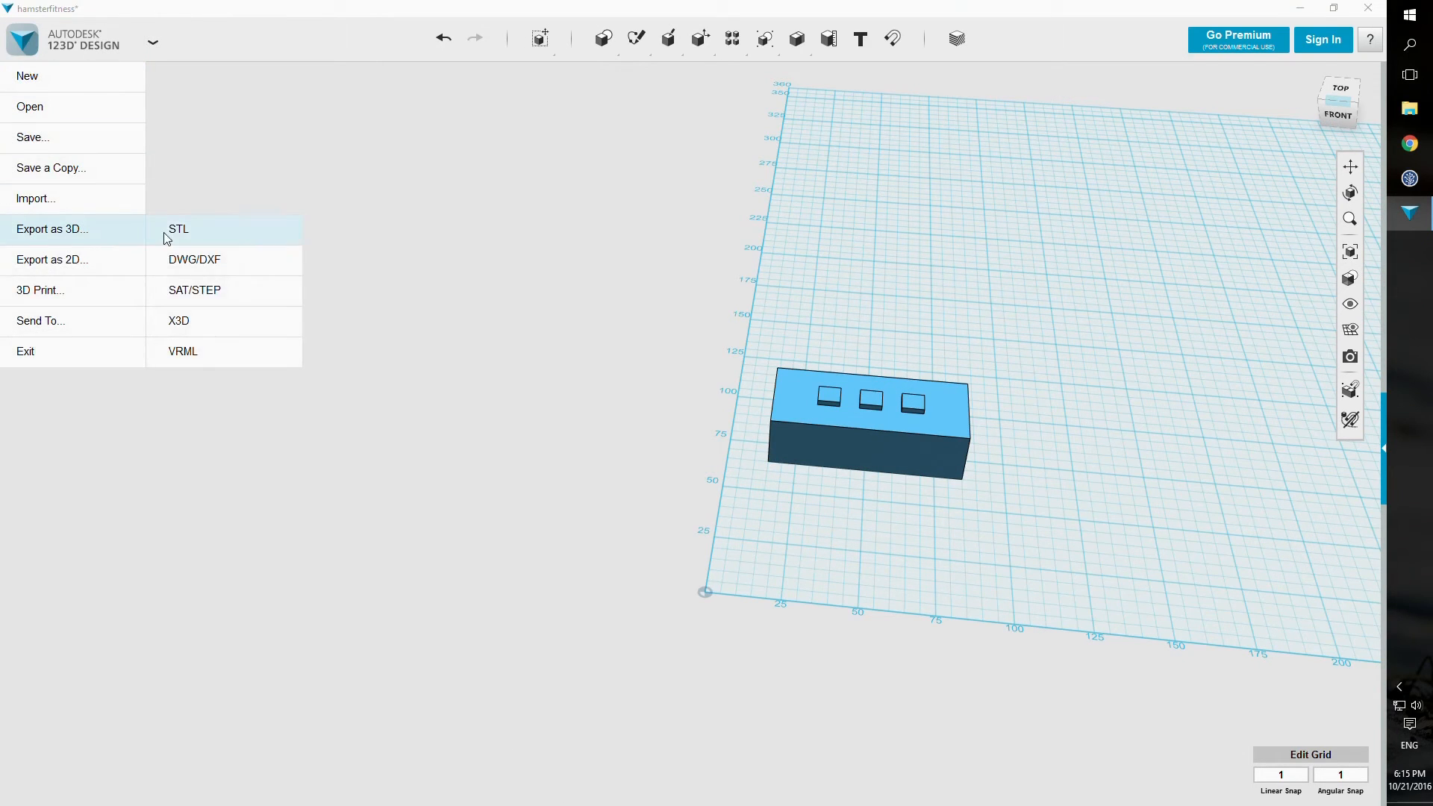
click(176, 230)
click(776, 472)
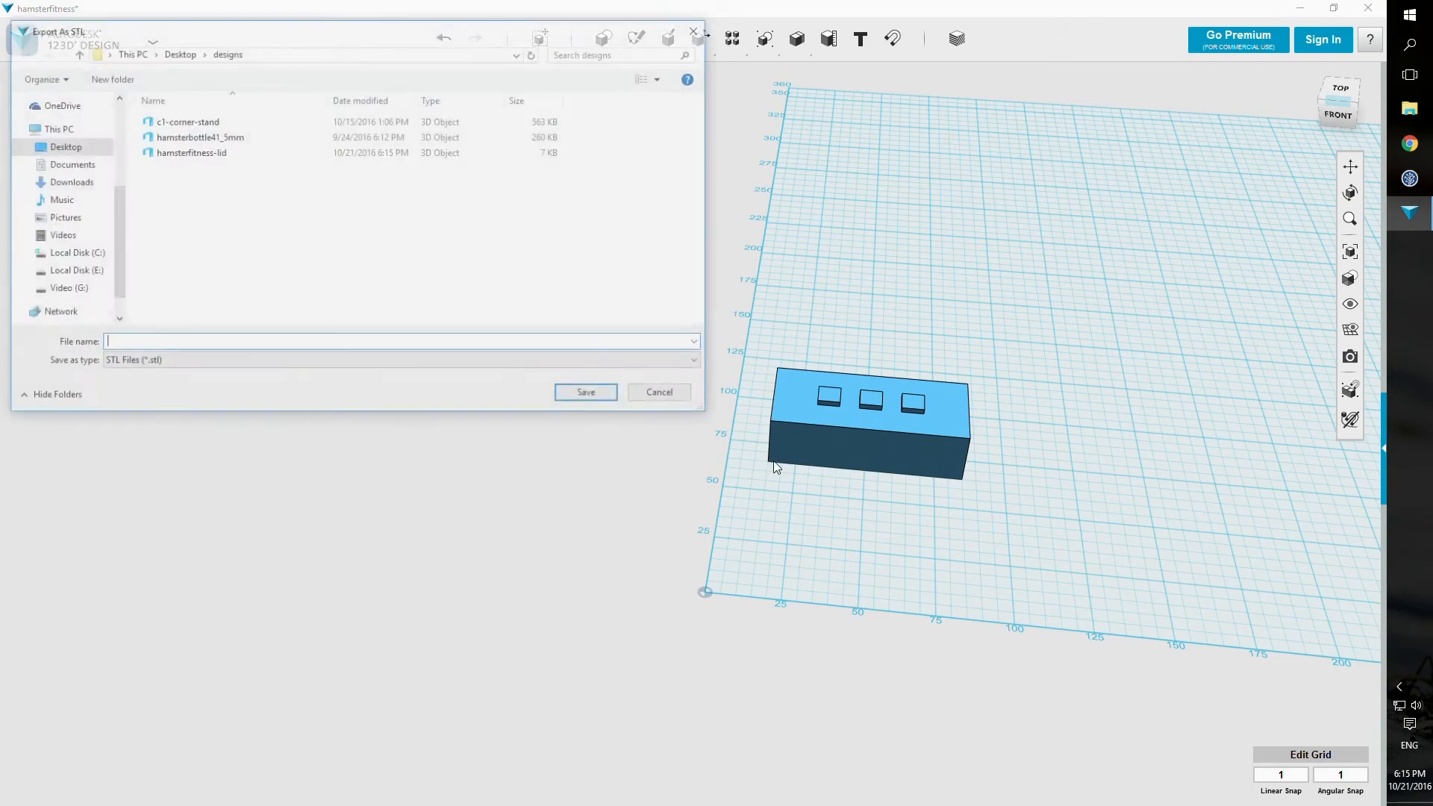
text(hamste)
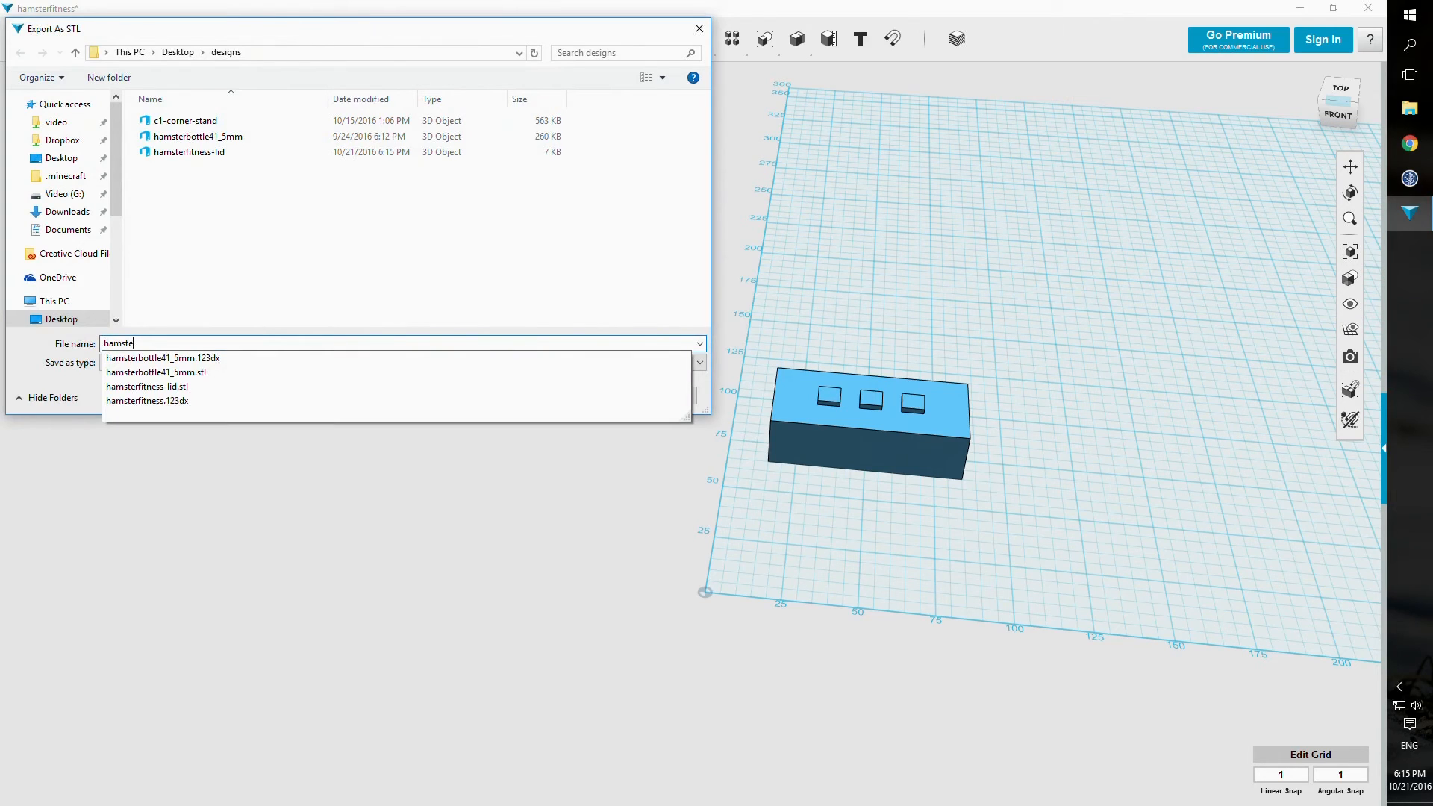
text(rfitnes)
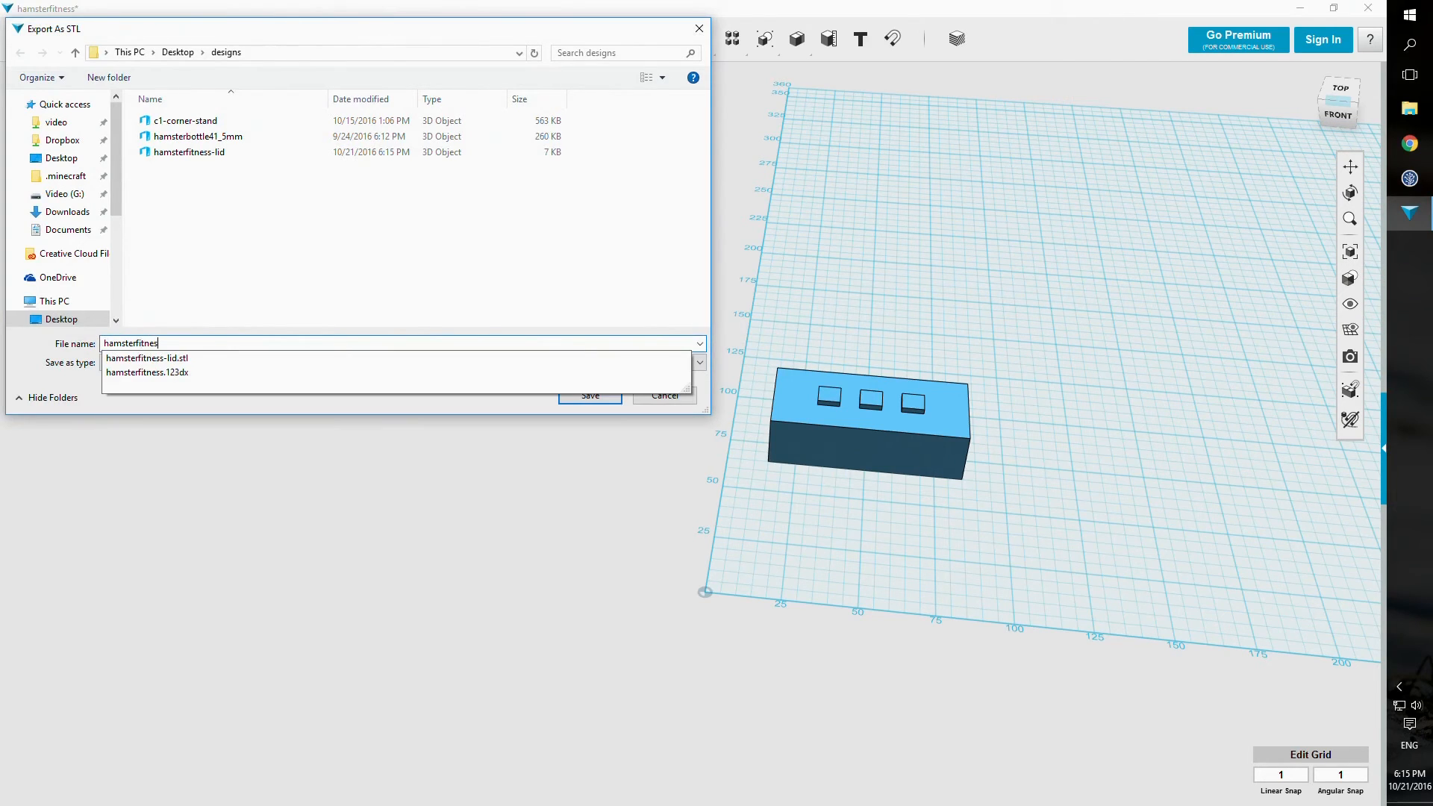
text(s-casing)
key(Return)
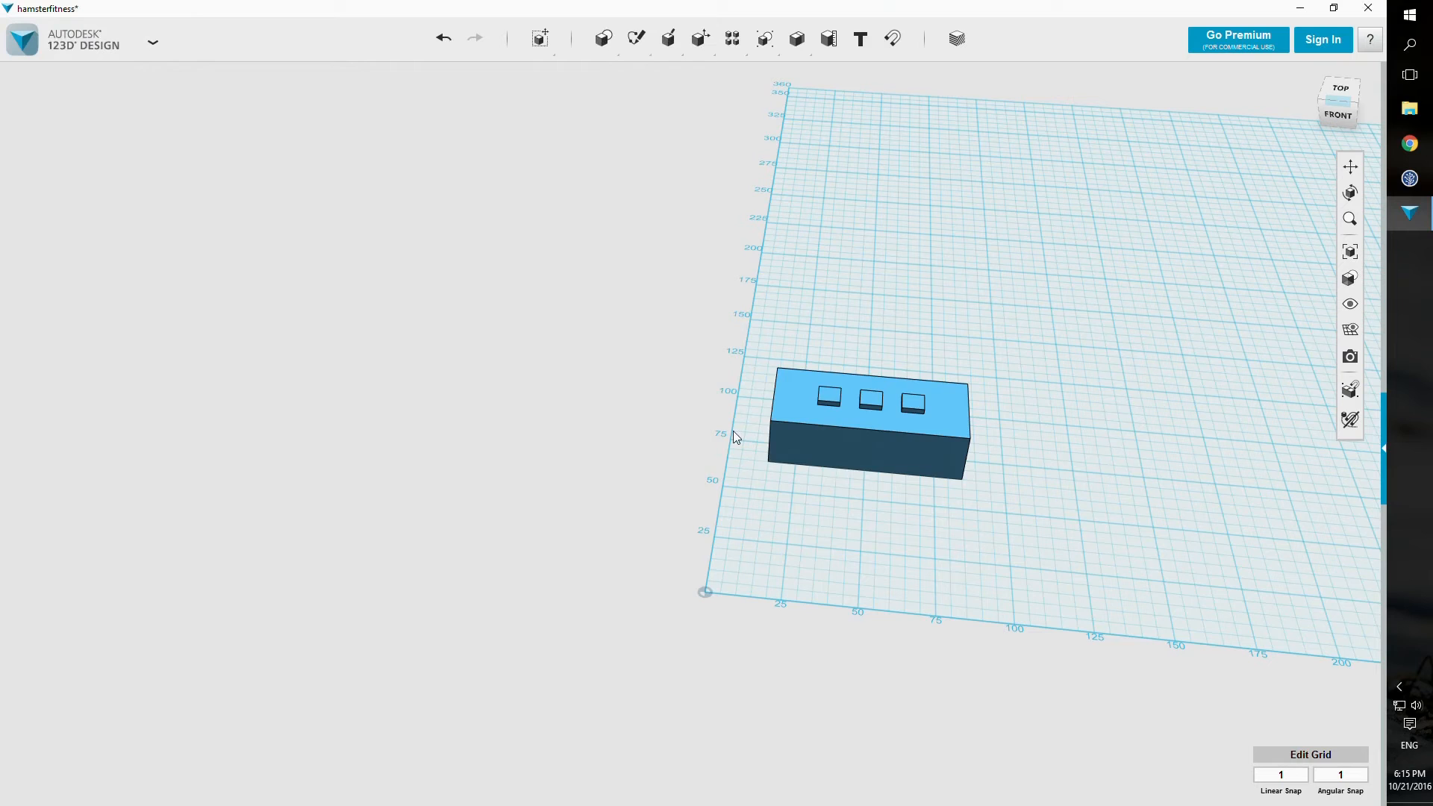
Step: Undo the last deletion and delete the lid and pegged base, leaving only the hollow body
key(ctrl+z)
right_drag(1111, 406, 543, 402)
drag(565, 383, 766, 632)
key(Delete)
Step: Export the hollow body as a fine-tessellation STL named hamsterfitness-box, basing the file name on the existing hamsterfitness-mount
click(155, 43)
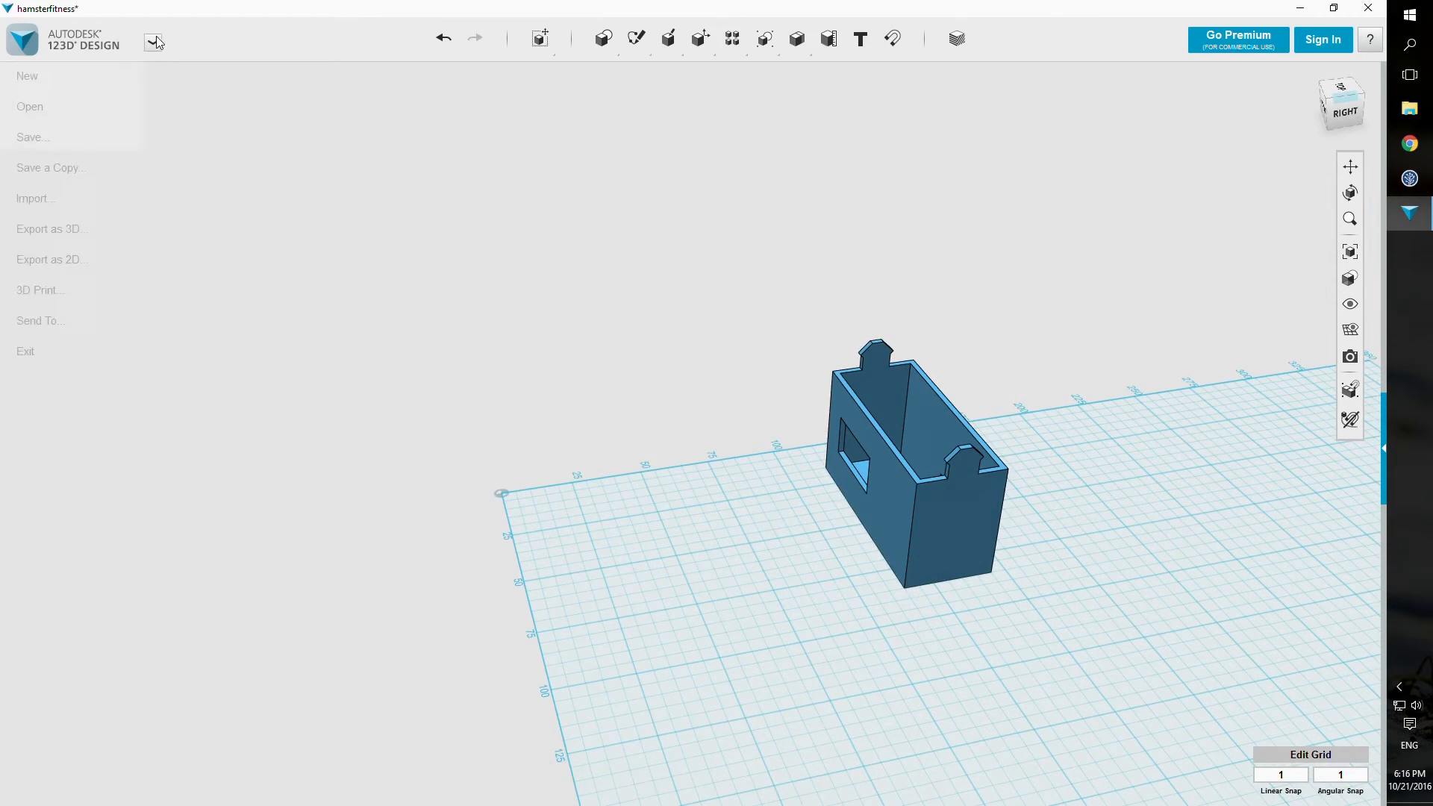
mouse_move(95, 239)
click(213, 243)
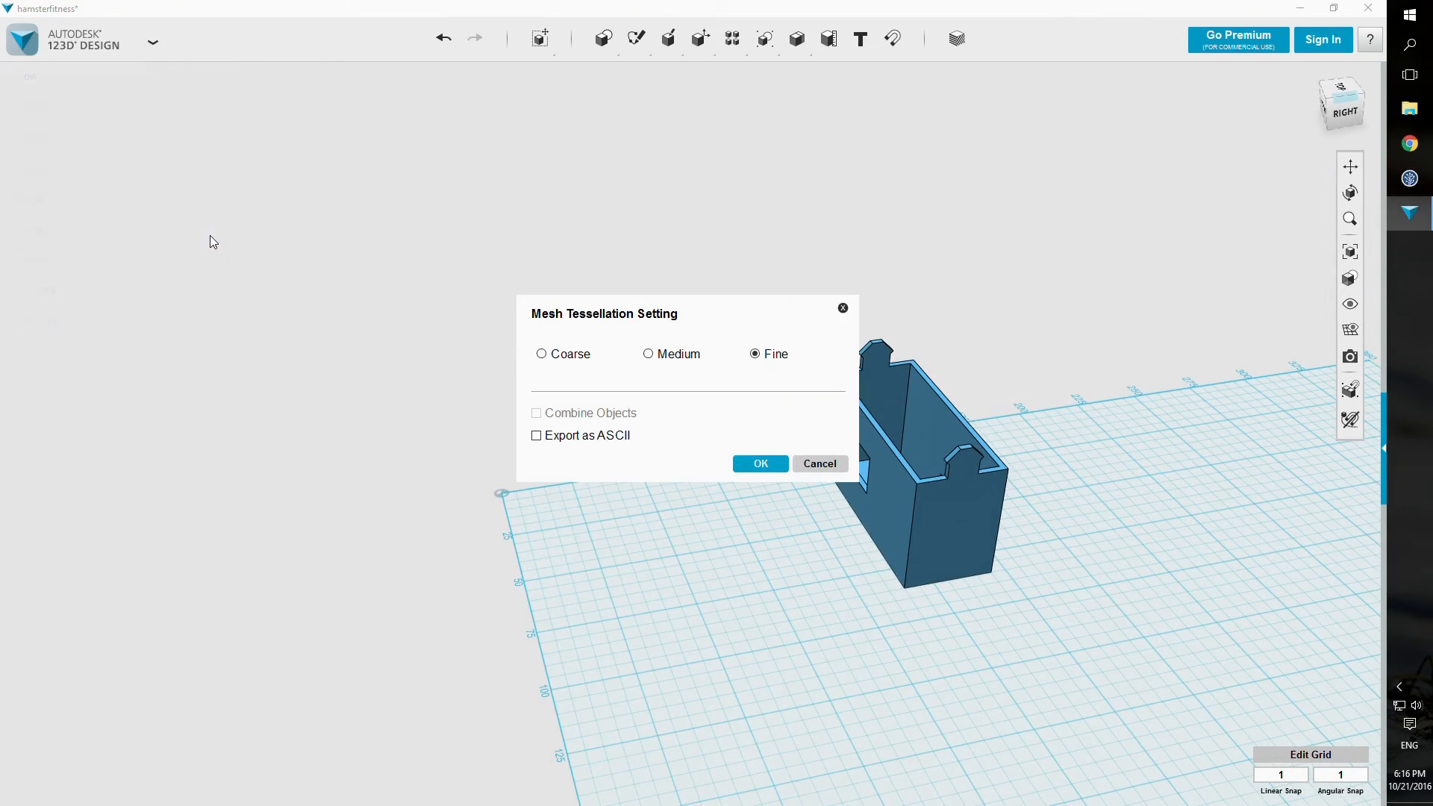
click(760, 467)
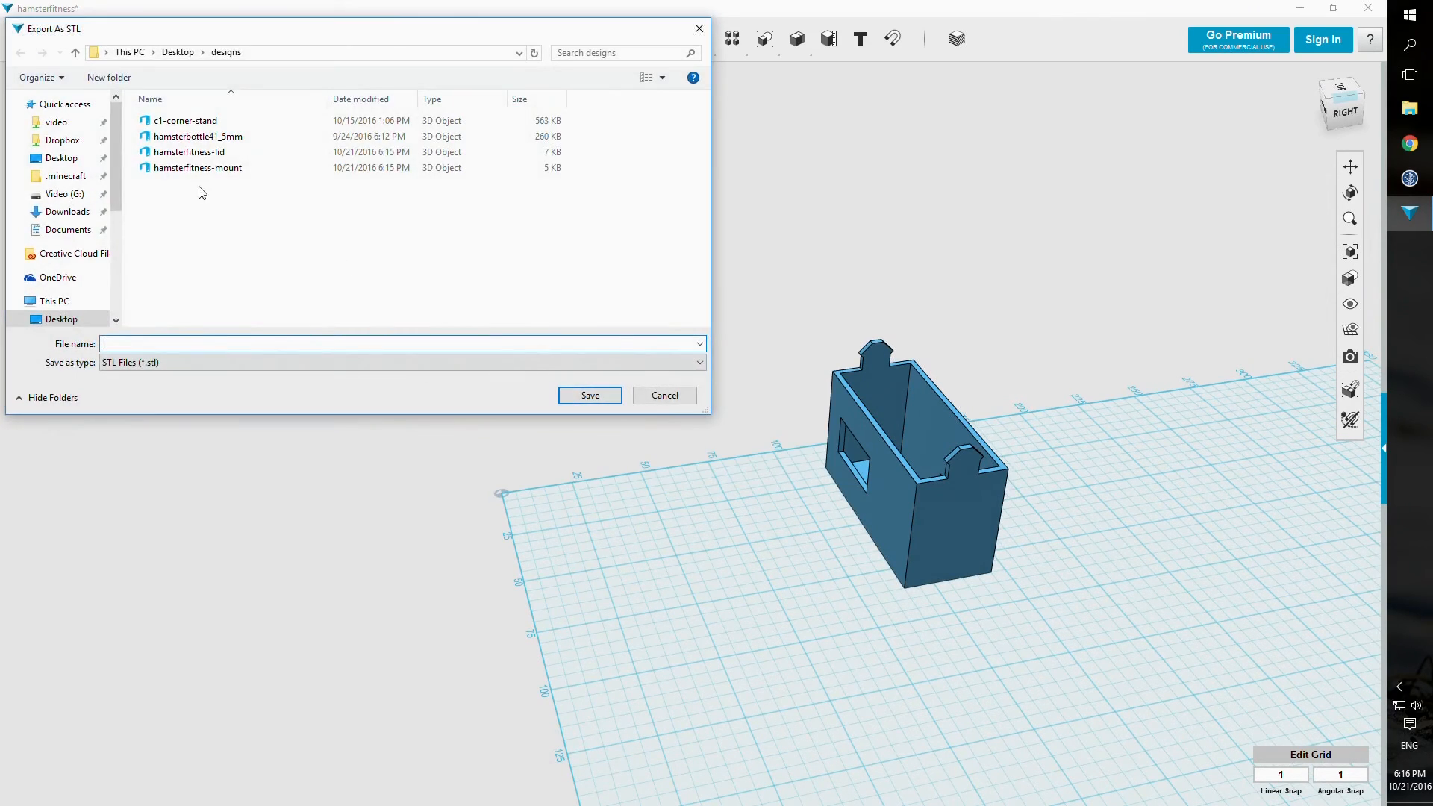
click(188, 168)
click(234, 345)
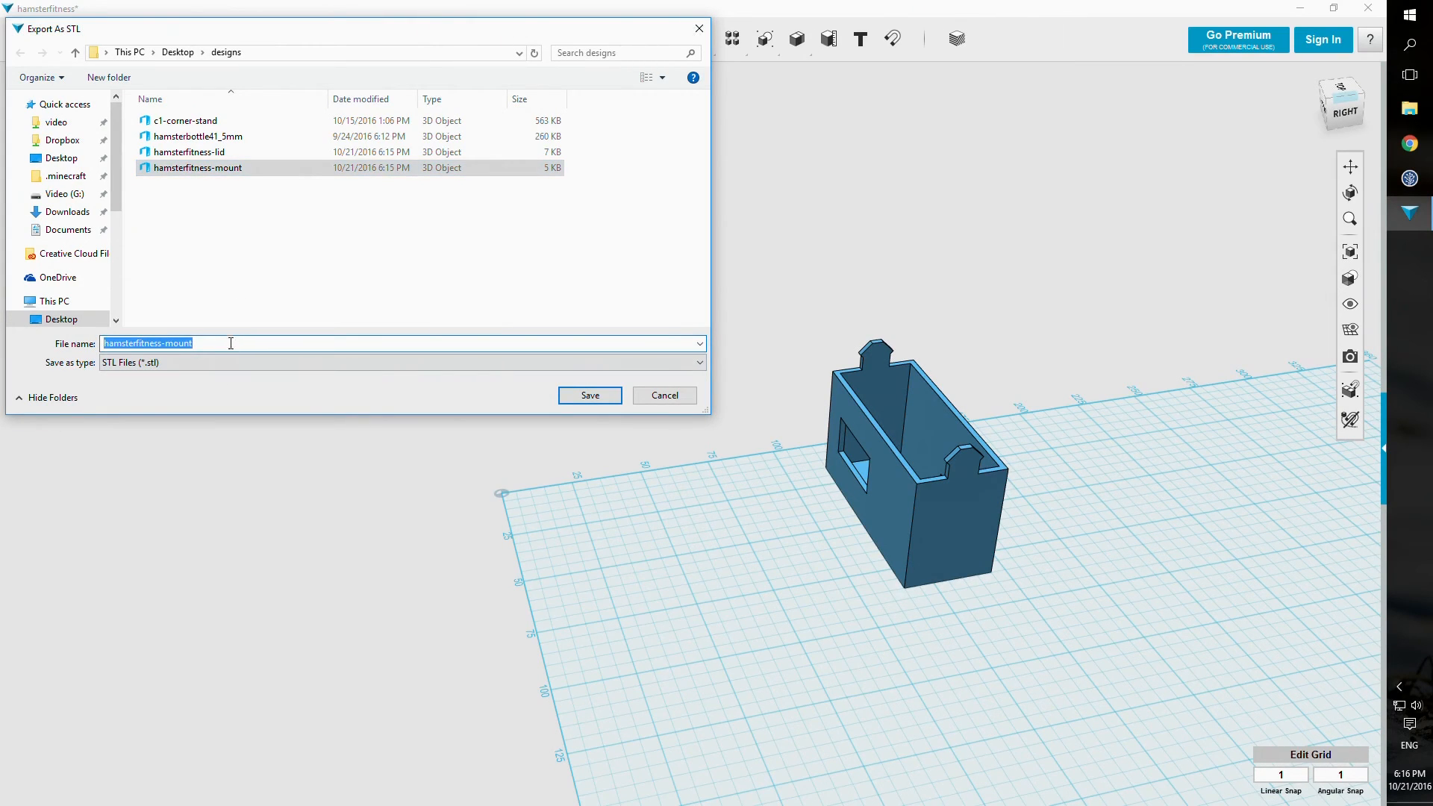
click(231, 343)
key(BackSpace)
key(BackSpace)
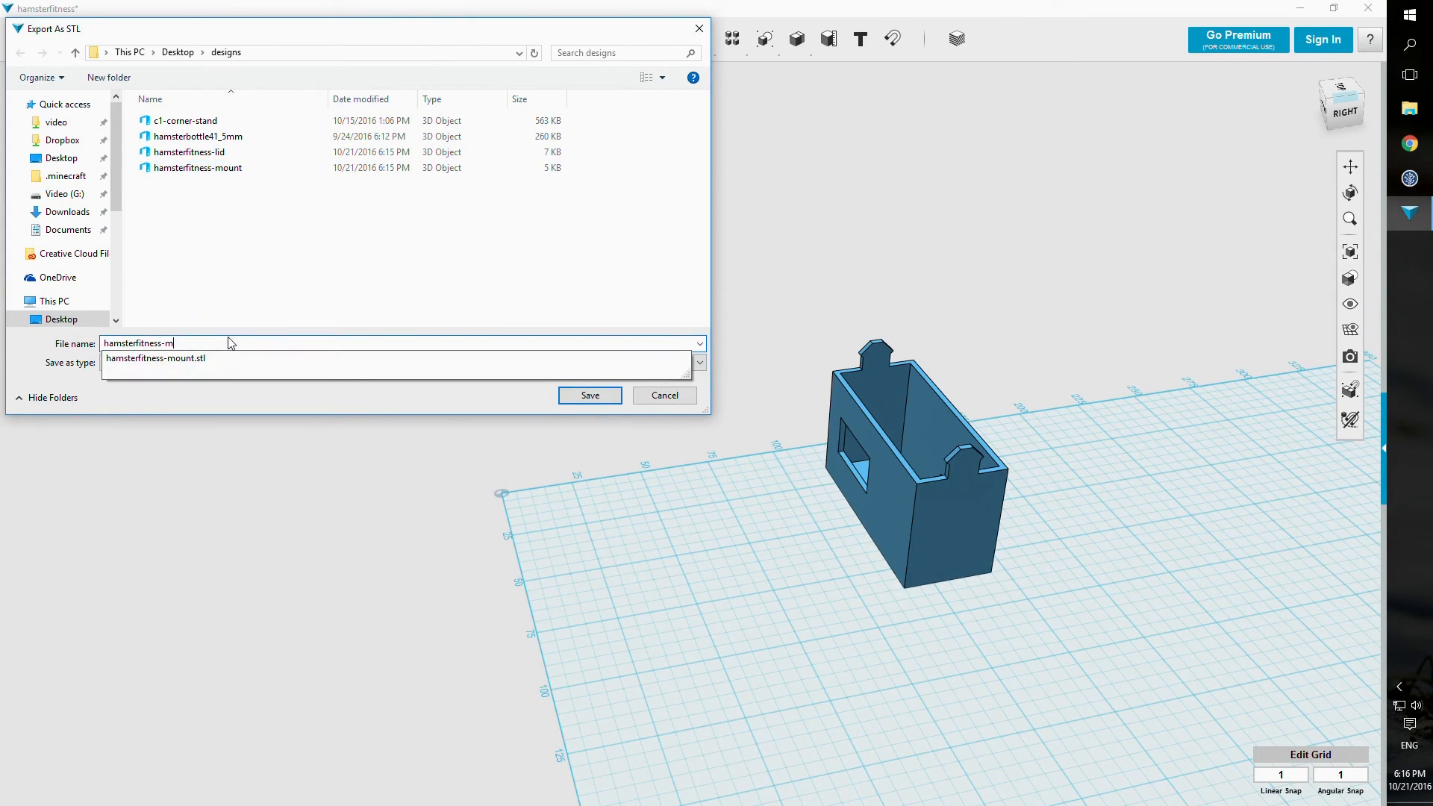
key(BackSpace)
text(box)
key(Return)
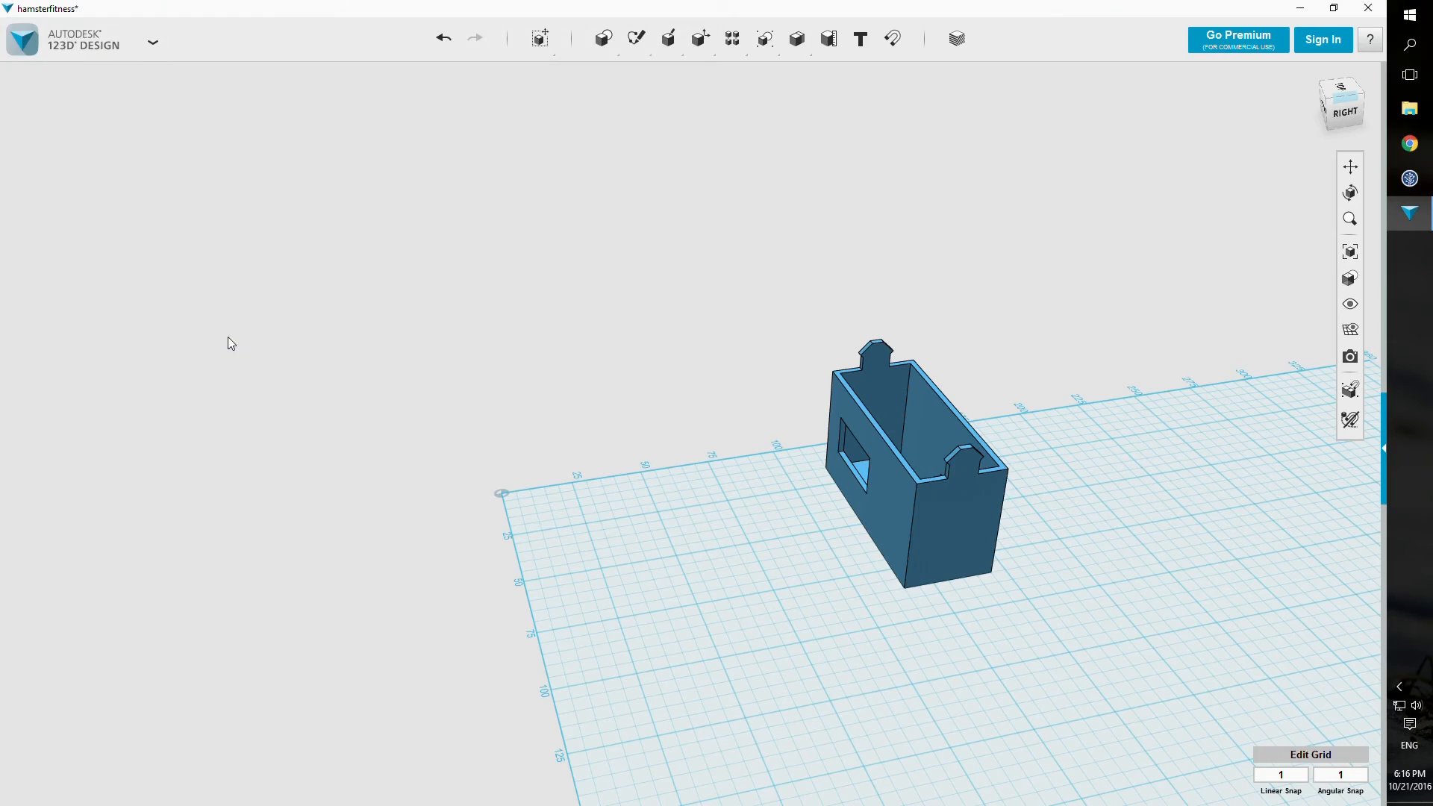
Step: Undo the remaining deletions to restore the lid, base, hollow body and three loose reference parts
key(ctrl+z)
key(ctrl+z)
right_drag(531, 296, 649, 296)
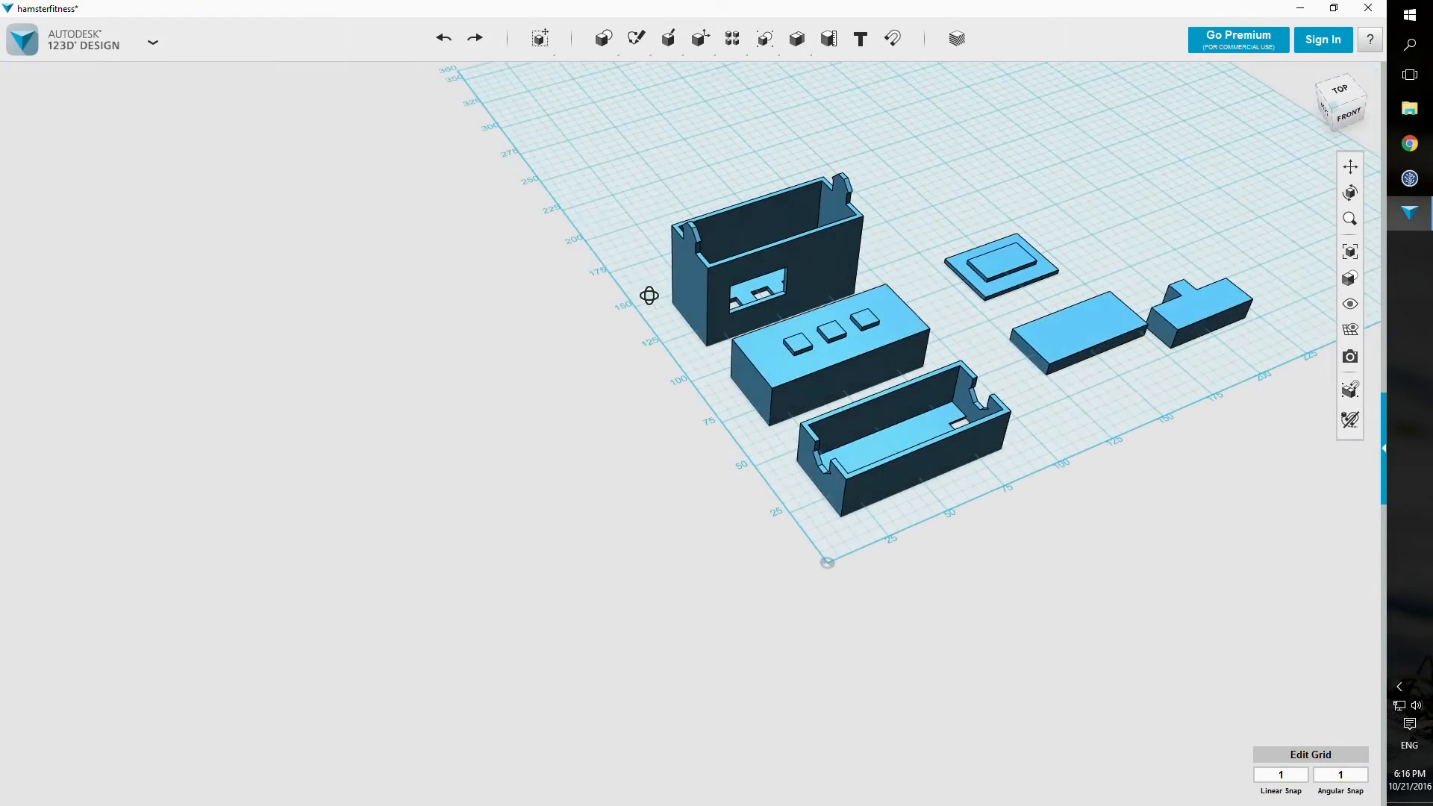